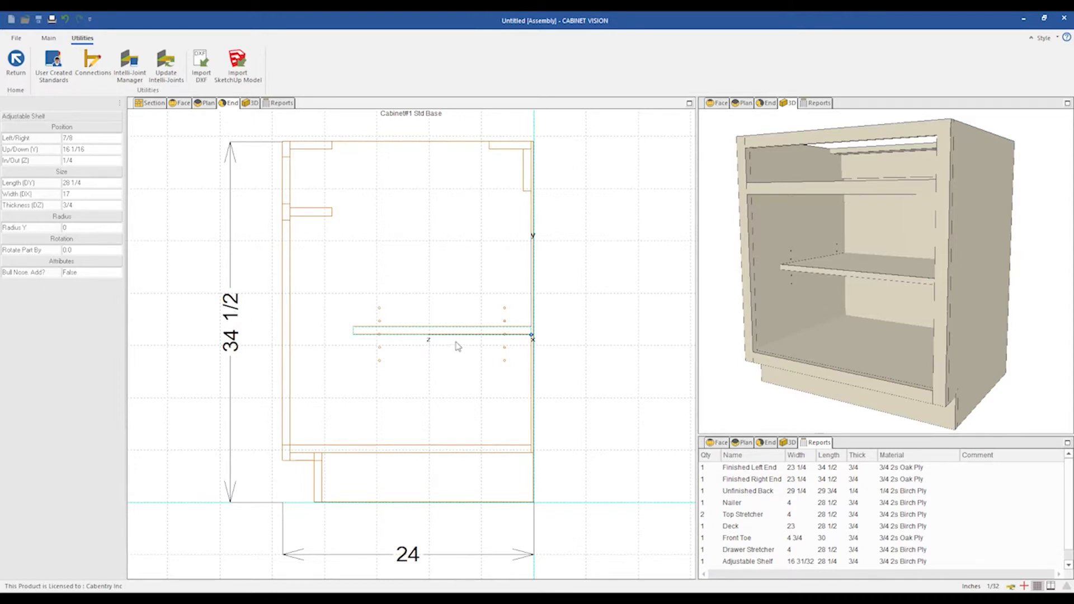
Enable the Bull Nose Add attribute on the selected adjustable shelf.
left_click(101, 278)
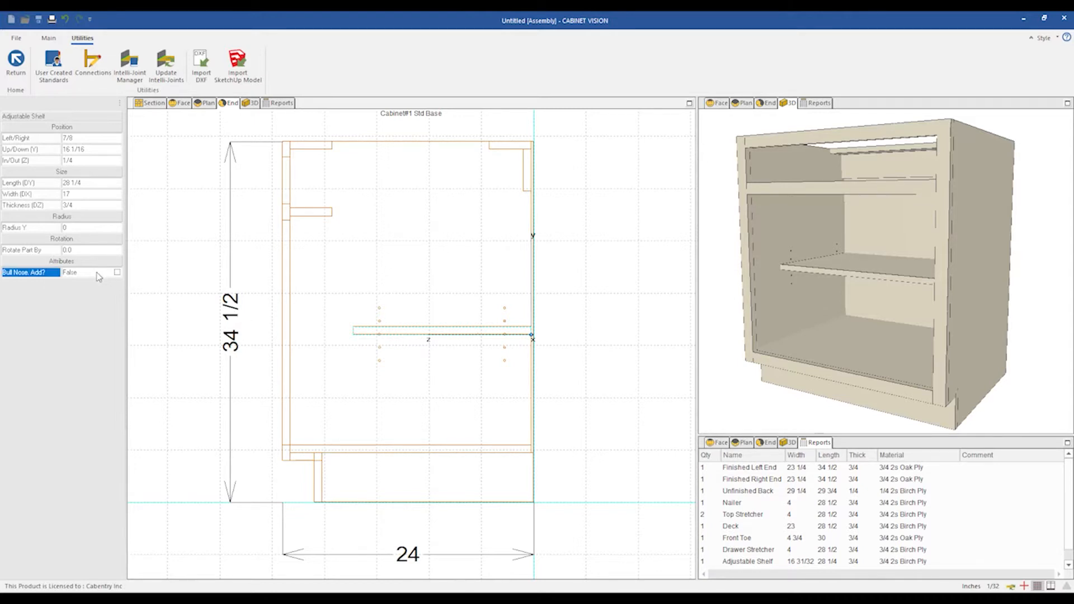
left_click(101, 278)
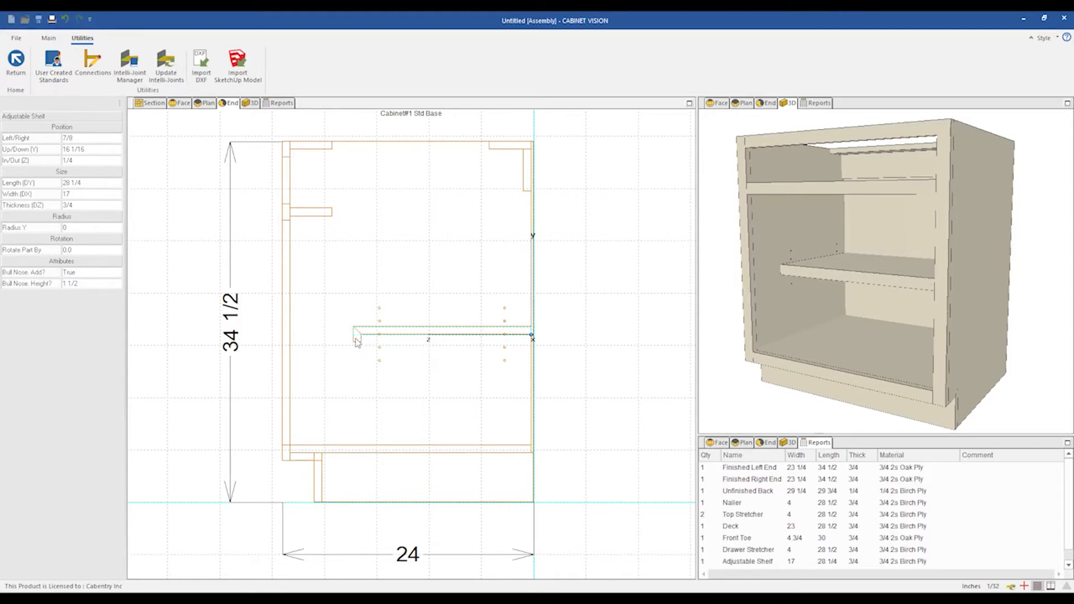
Set the bull nose height to 4.
left_click(88, 283)
type("4")
key("Return")
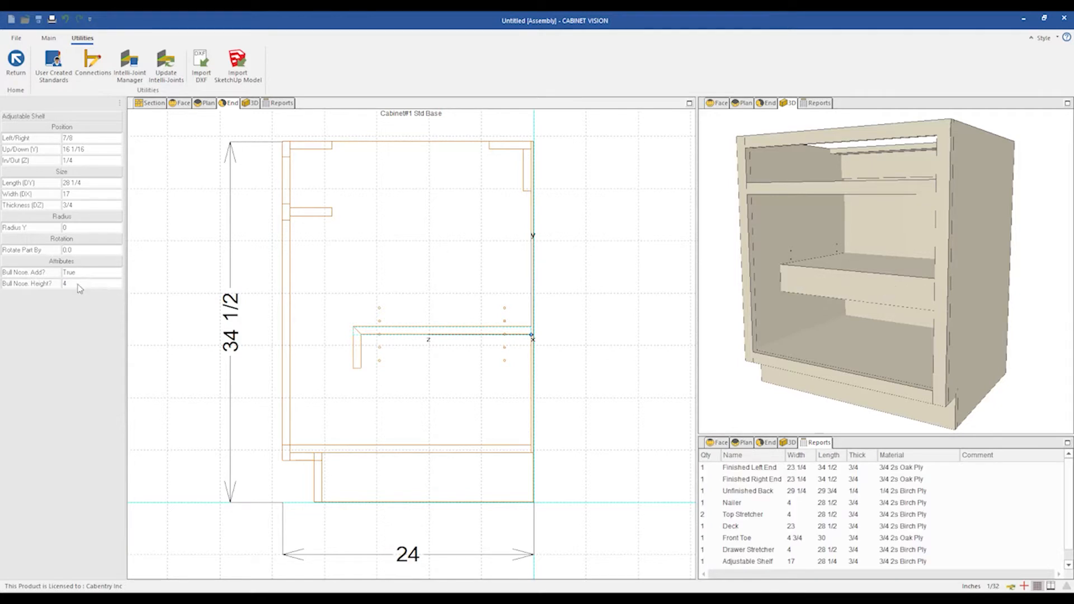
Set the bull nose height back to 1 1/2.
left_click(80, 284)
type("1 1/2")
key("Return")
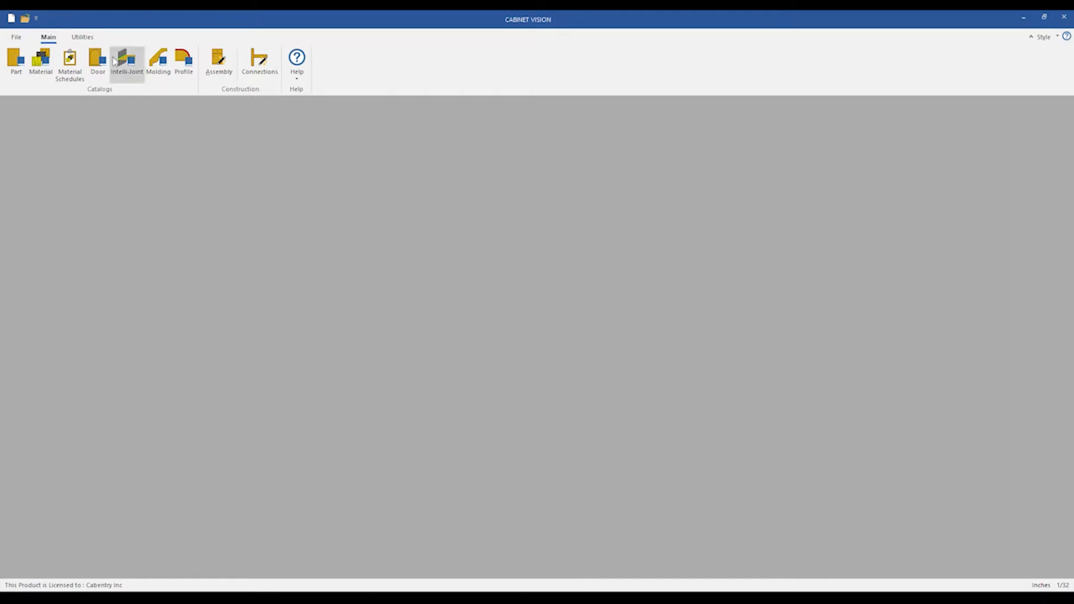
Start a new job, accepting the default job properties.
left_click(83, 37)
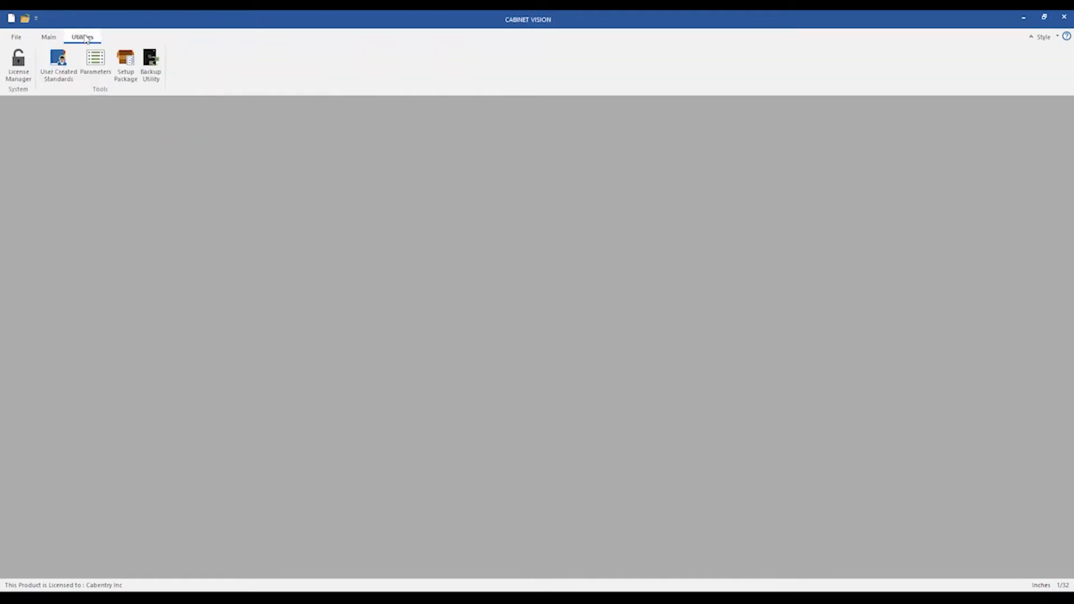
left_click(56, 36)
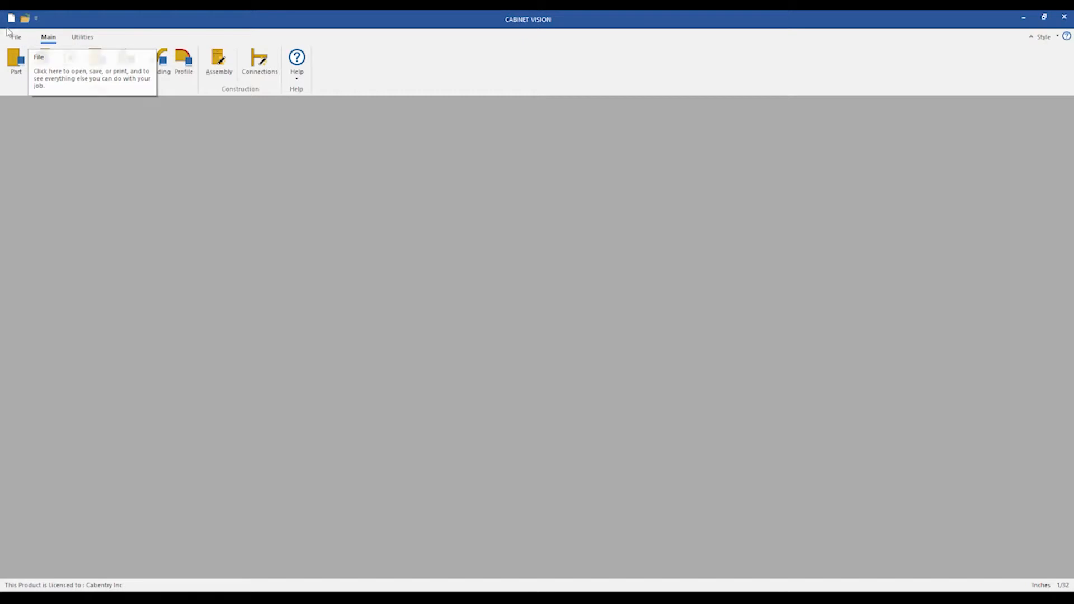
left_click(11, 19)
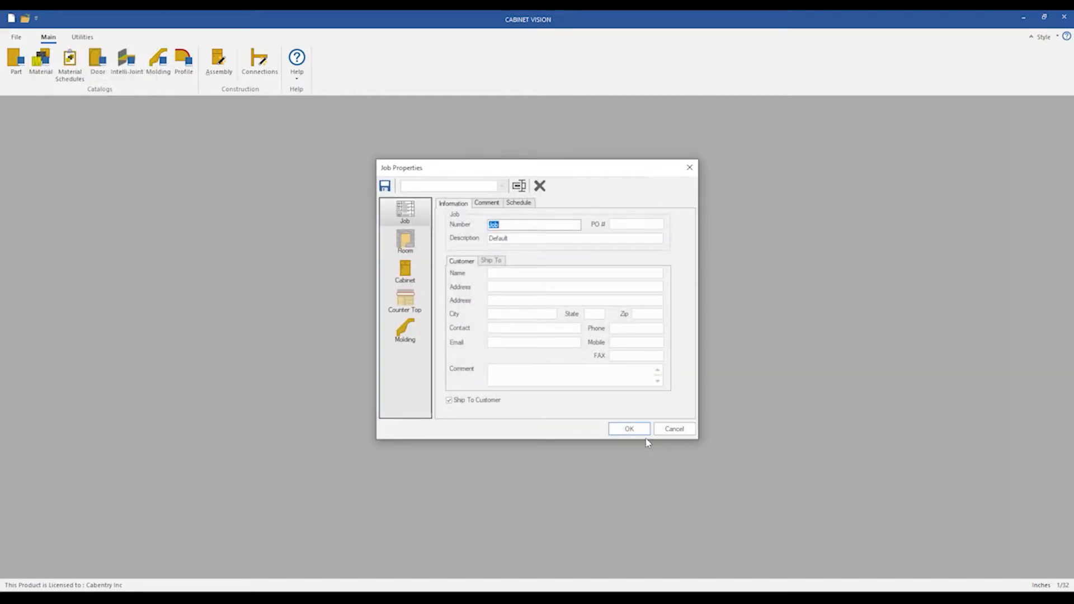
left_click(638, 431)
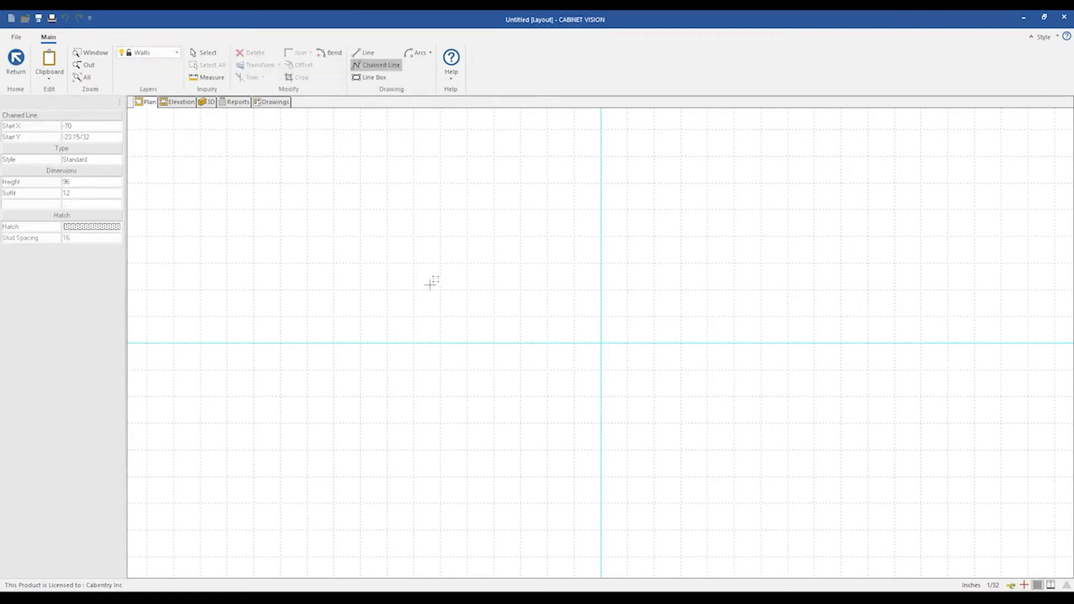
Draw a single wall about 80 inches long in plan view and switch to its elevation.
left_click(494, 284)
left_click(706, 285)
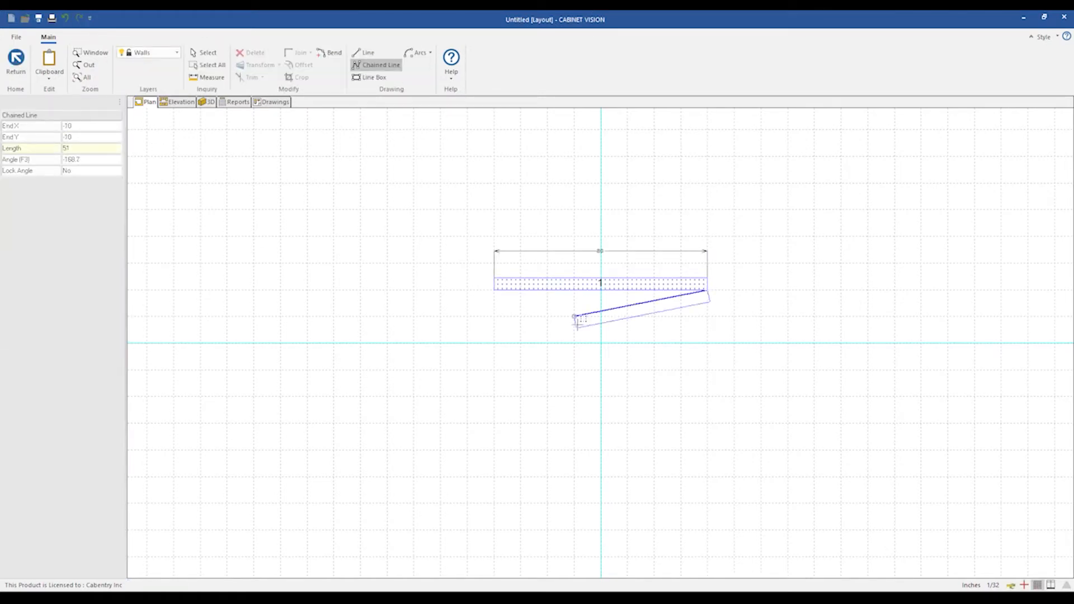
right_click(577, 321)
left_click(179, 101)
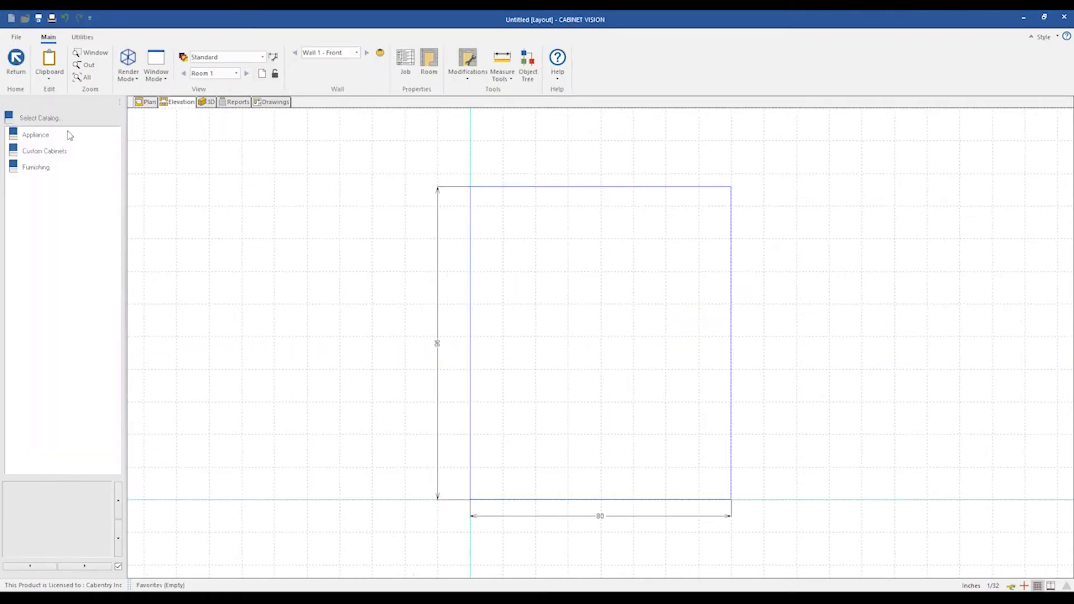
Place a Std Base cabinet from the Custom Cabinets base catalog onto the wall.
double_click(47, 151)
double_click(40, 152)
left_click(33, 168)
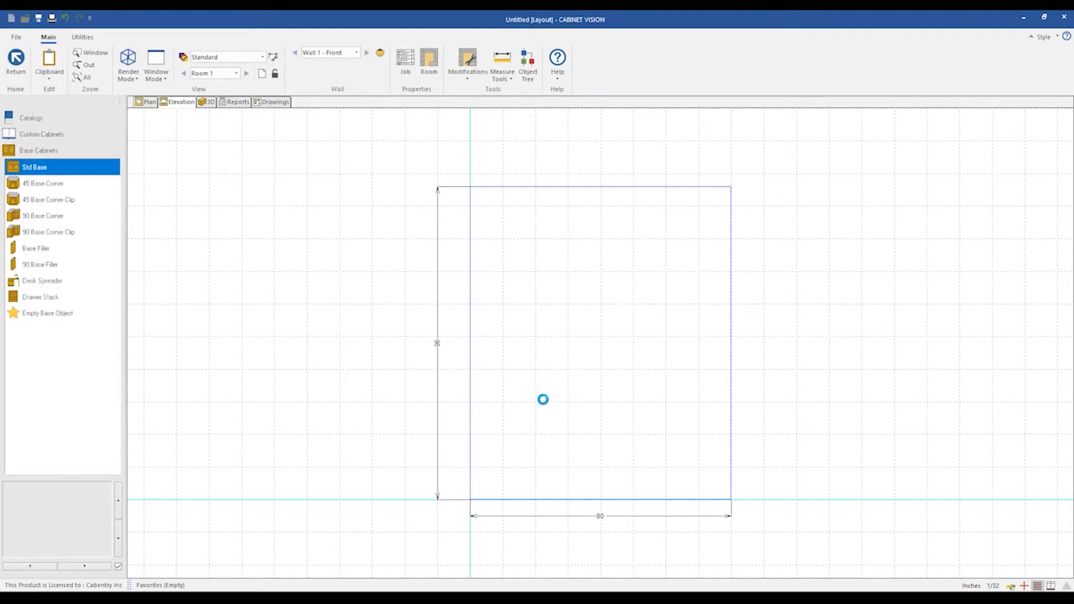
left_click(607, 445)
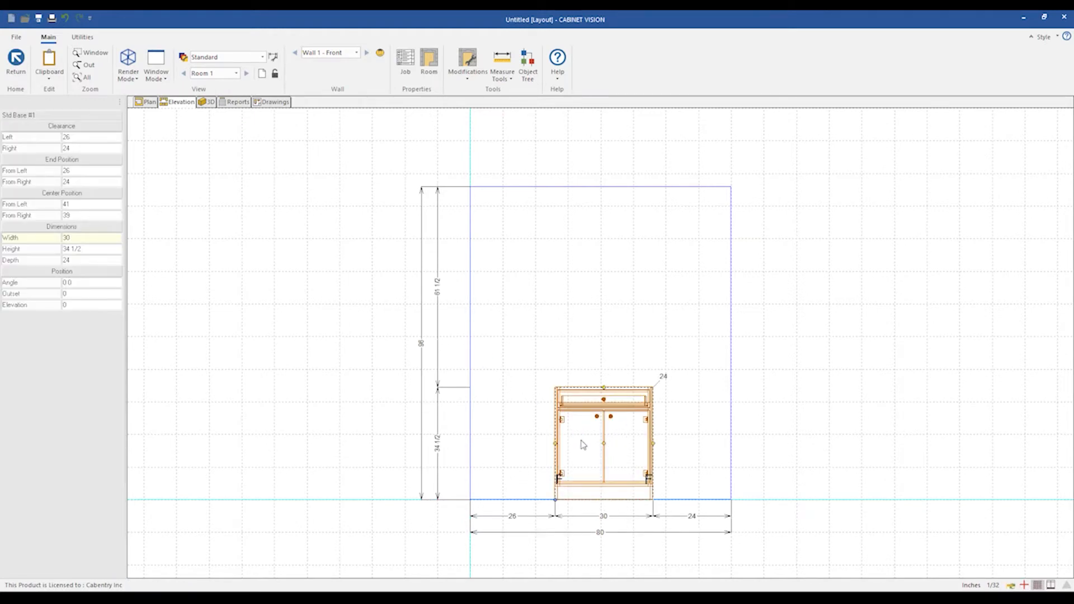
Open the cabinet assembly and delete its drawer and pair of doors, leaving an open face.
double_click(582, 445)
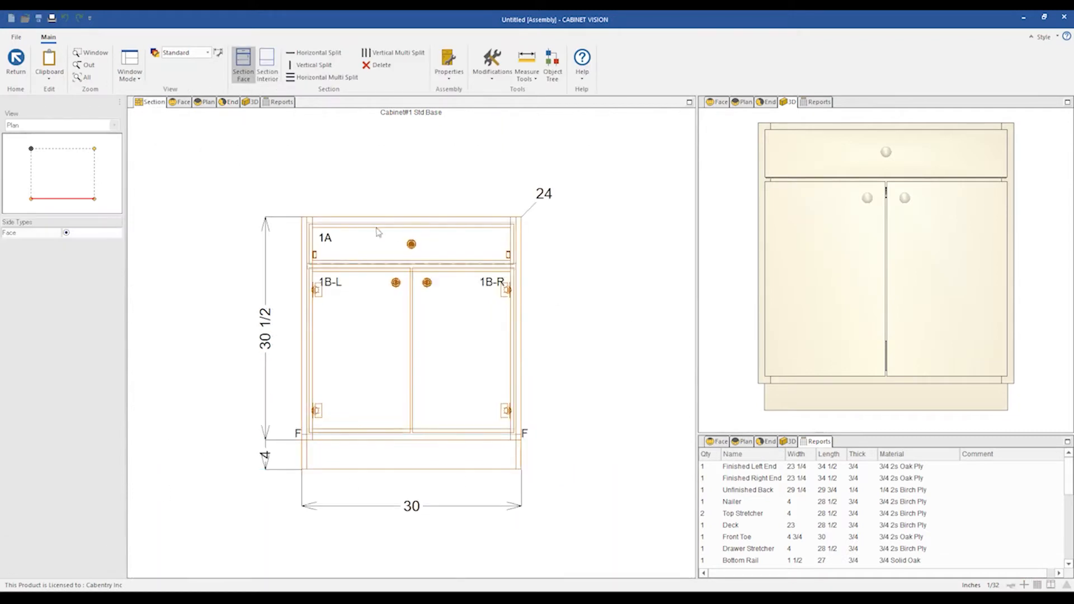
left_click(415, 265)
left_click(421, 247)
key("Delete")
left_click(440, 334)
key("Delete")
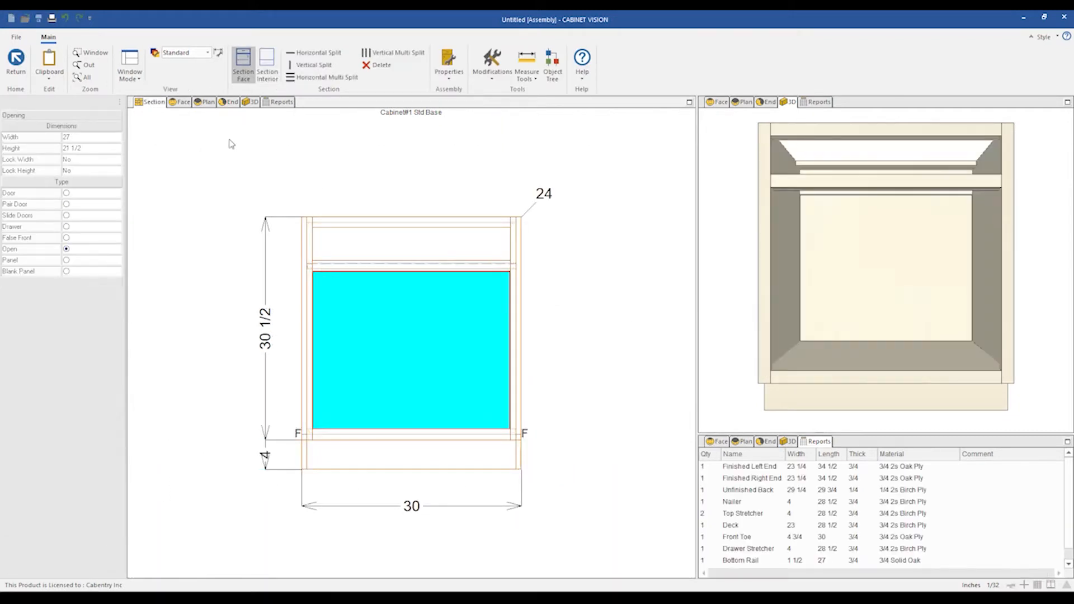
Add a horizontal split to the cabinet interior to insert an adjustable shelf.
left_click(266, 67)
left_click(314, 52)
left_click(401, 347)
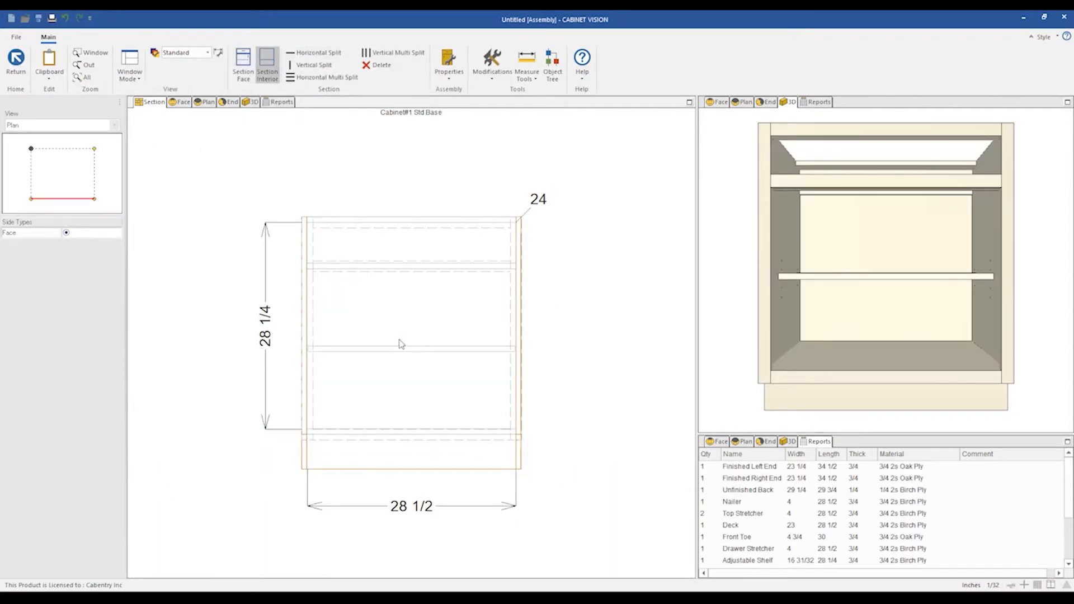
Examine the adjustable shelf in the cabinet's end view.
left_click(231, 103)
scroll(442, 369, "up", 2)
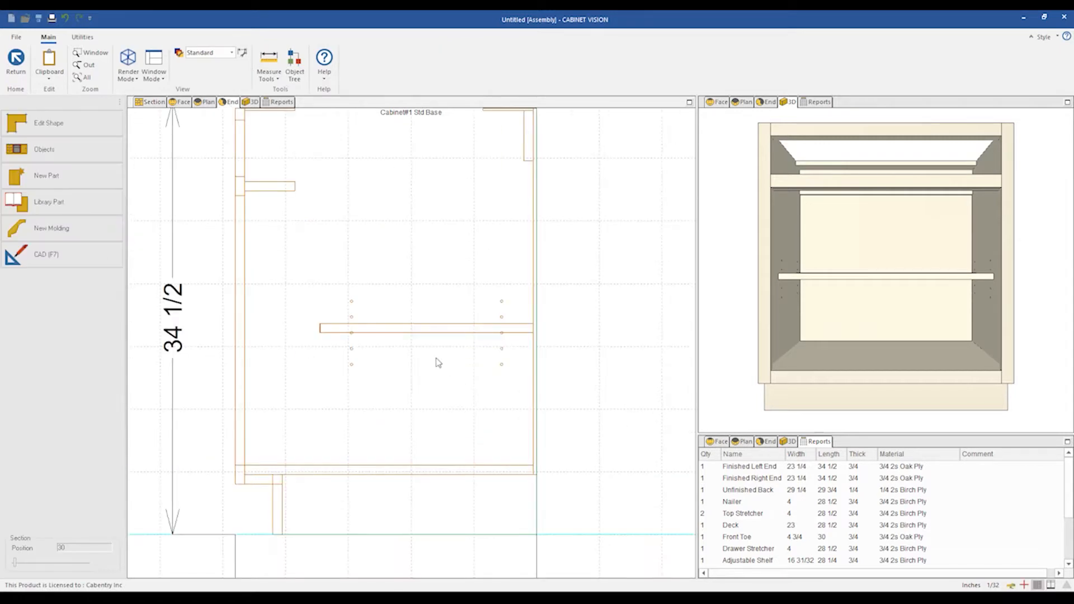
scroll(442, 337, "down", 1)
left_click(448, 335)
left_click(436, 363)
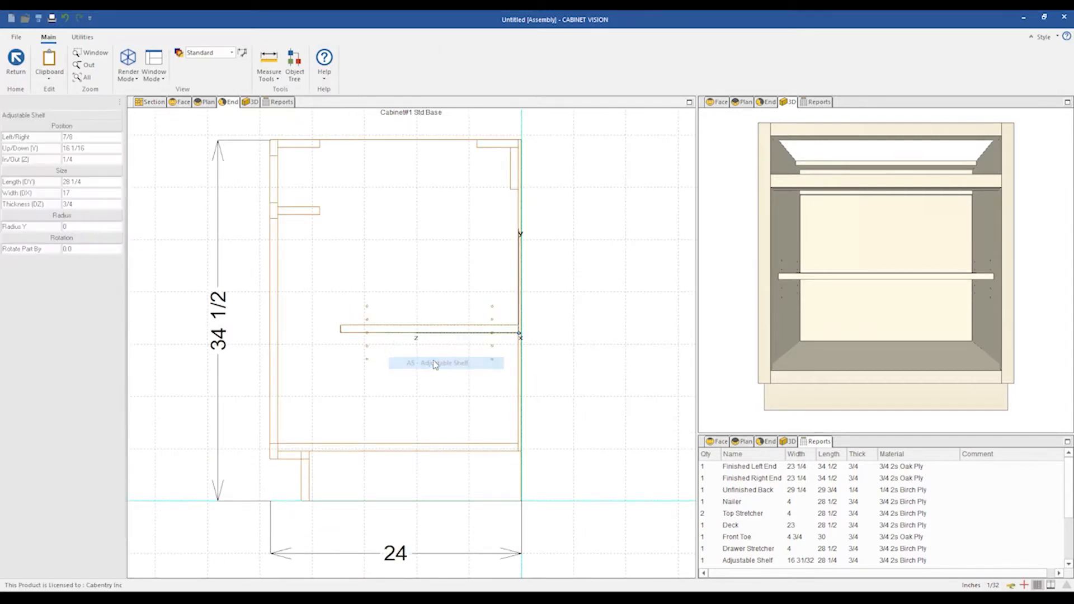
scroll(547, 319, "down", 1)
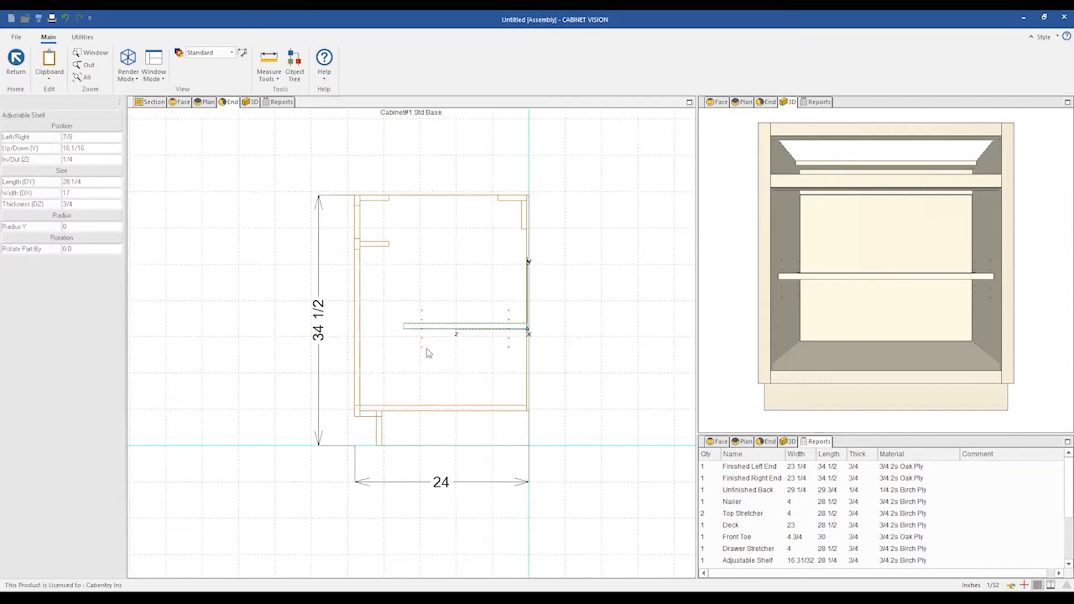
left_click(590, 351)
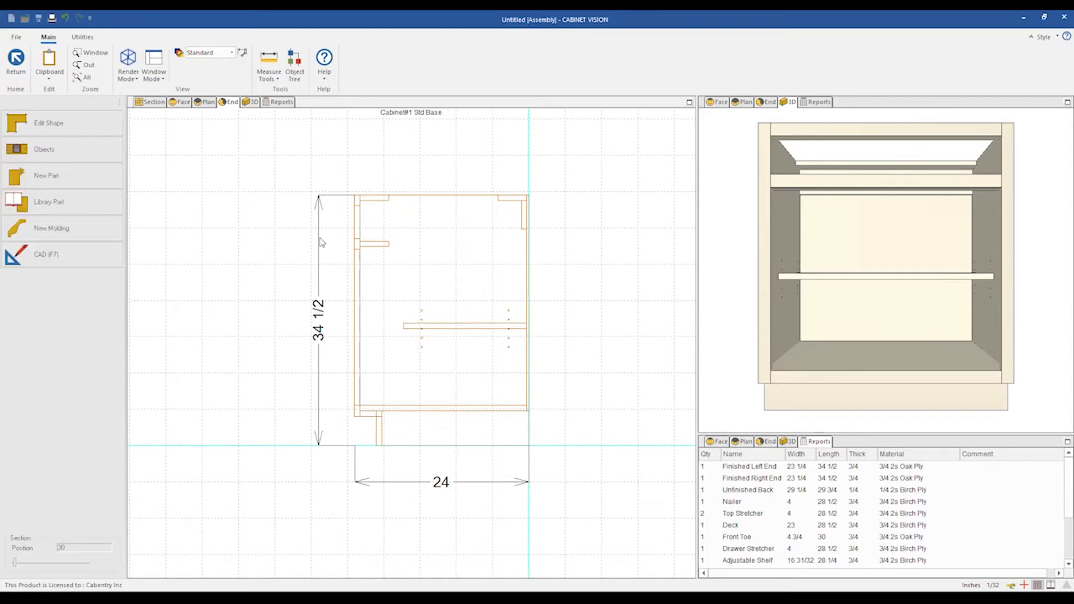
scroll(509, 271, "up", 1)
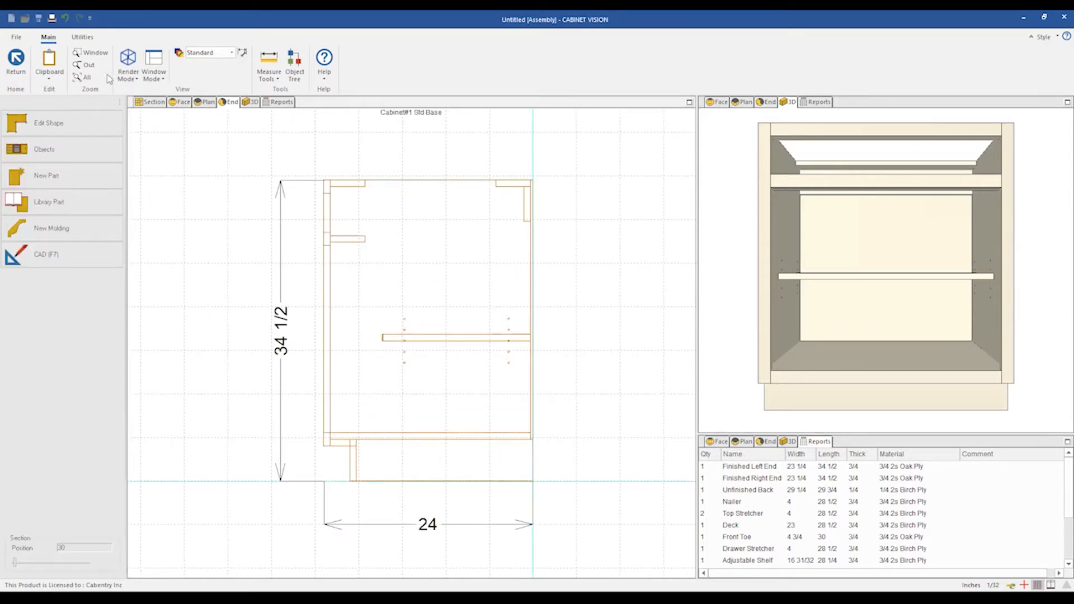
Create a new user created standard named Add Bull Nose to Adjustable Shelf.
left_click(82, 39)
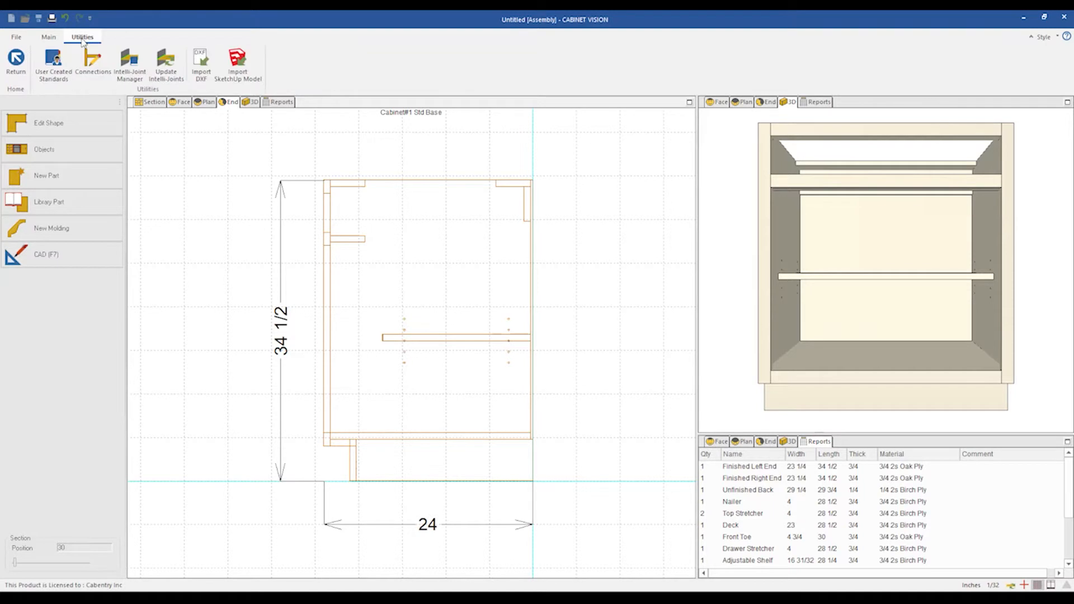
left_click(55, 62)
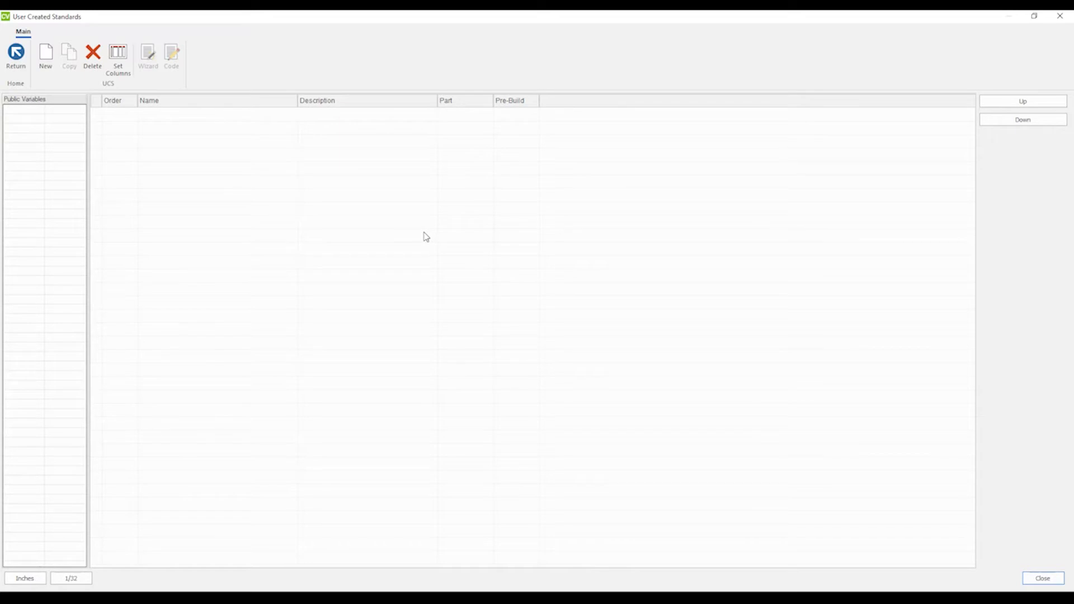
left_click(47, 56)
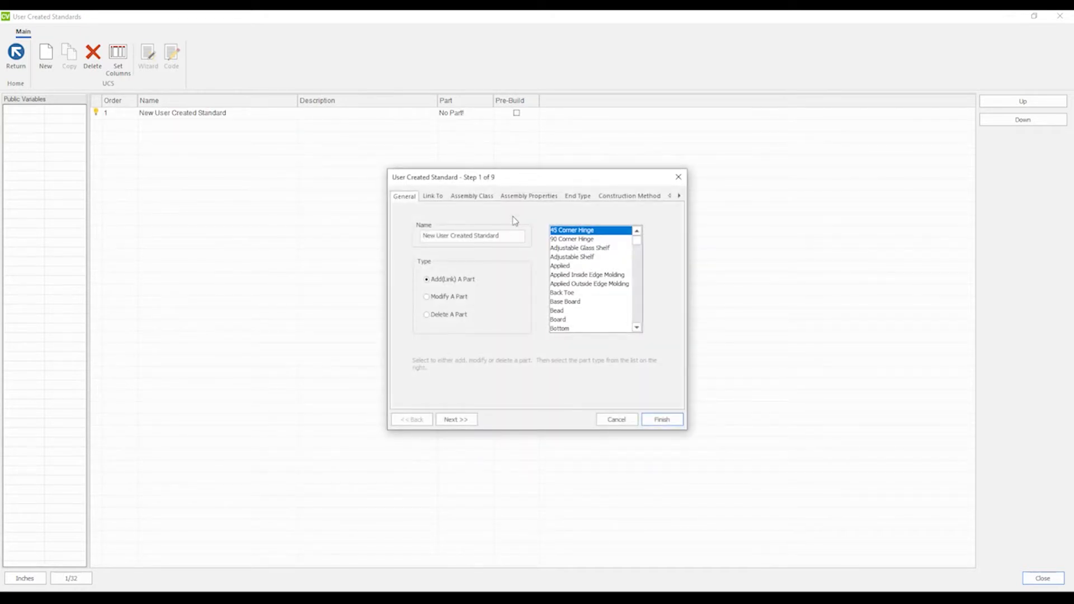
left_click_drag(538, 183, 534, 187)
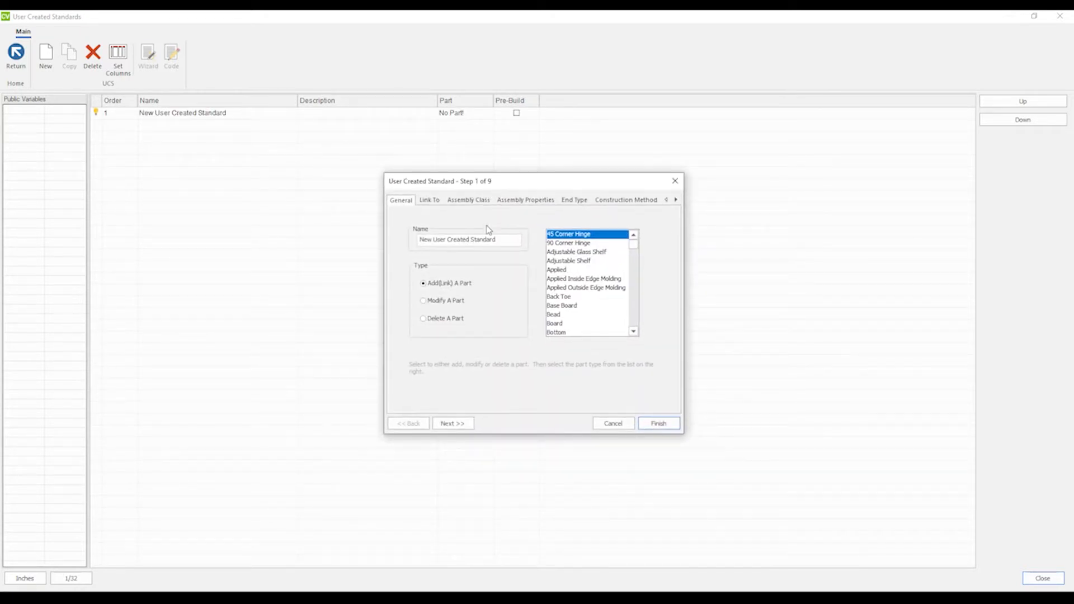
left_click_drag(494, 239, 418, 239)
type("A")
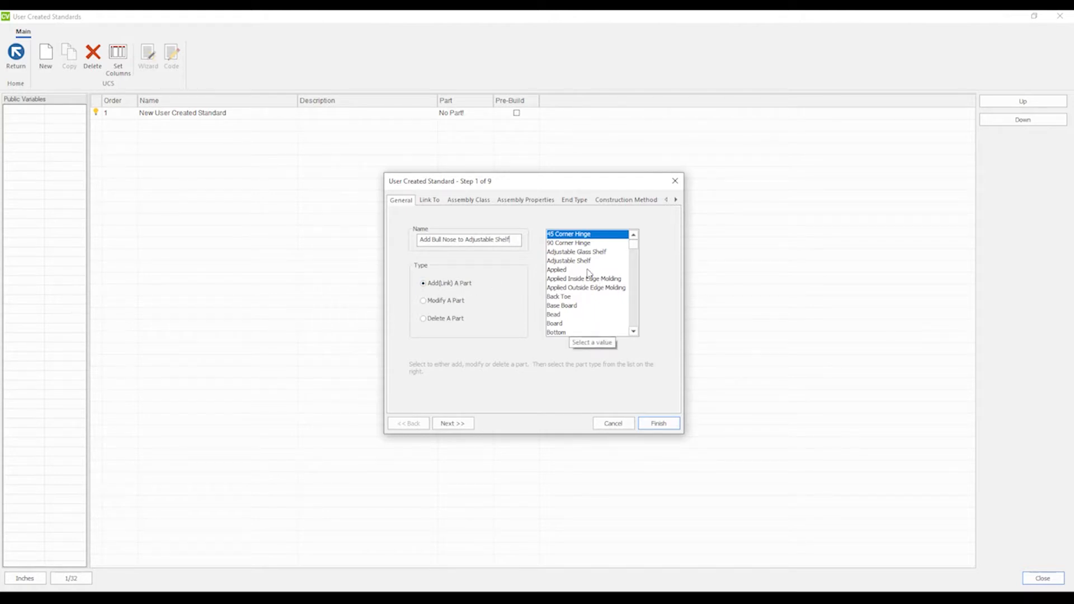
Choose Board as the part type the standard adds and continue.
scroll(634, 253, "down", 3)
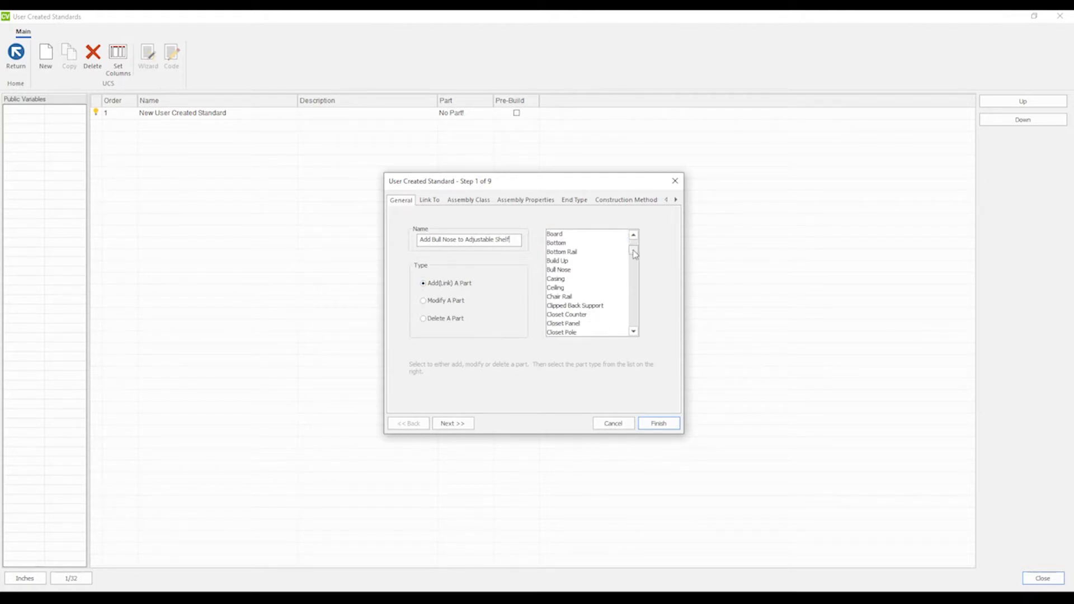
scroll(635, 252, "up", 1)
left_click(557, 261)
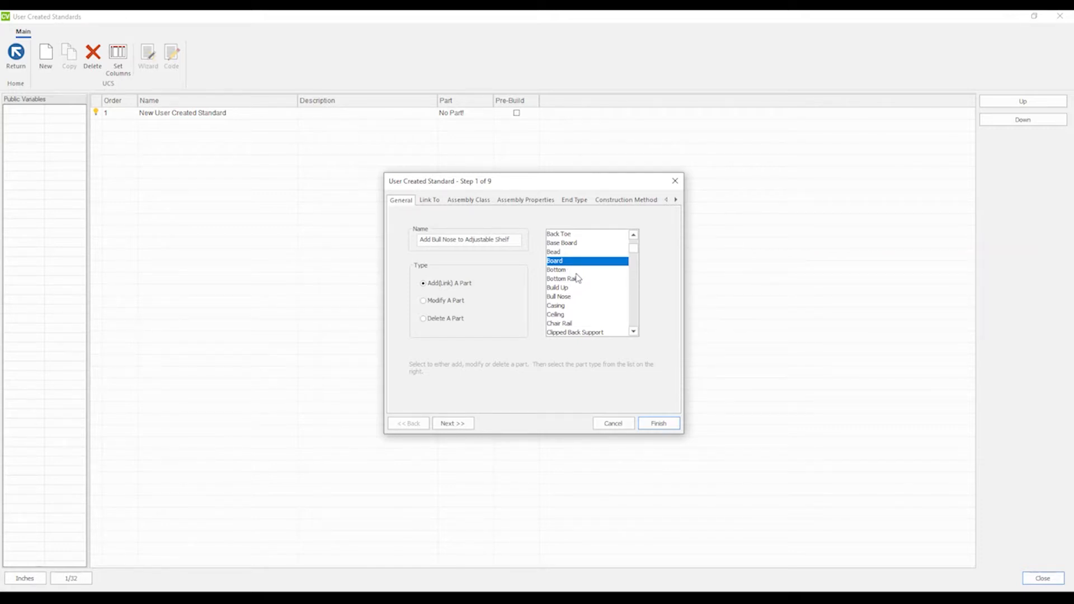
left_click(453, 426)
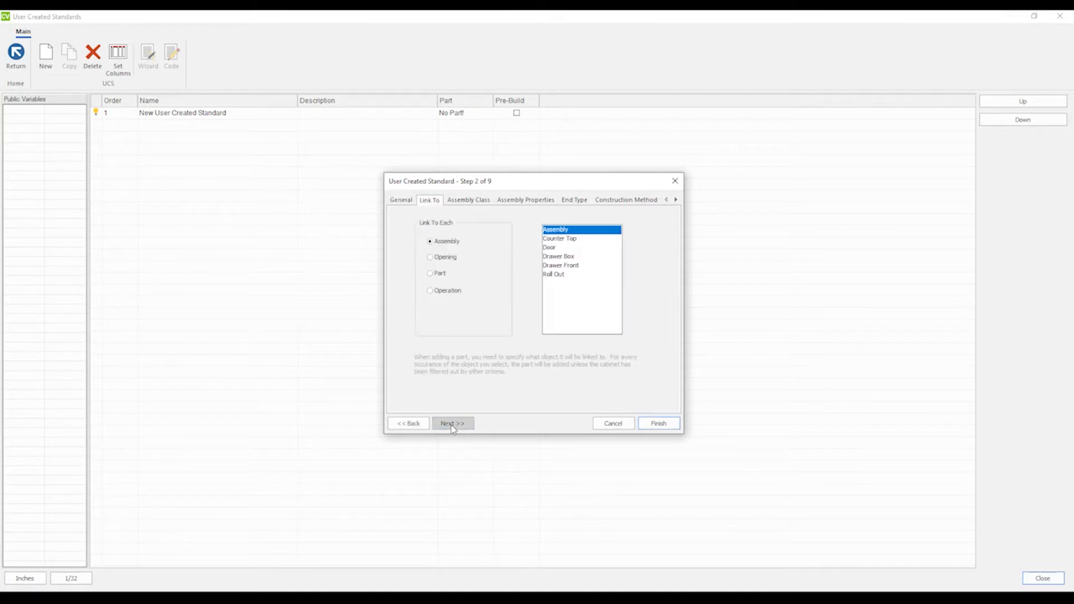
Link the standard to each Adjustable Shelf part and continue.
left_click(430, 274)
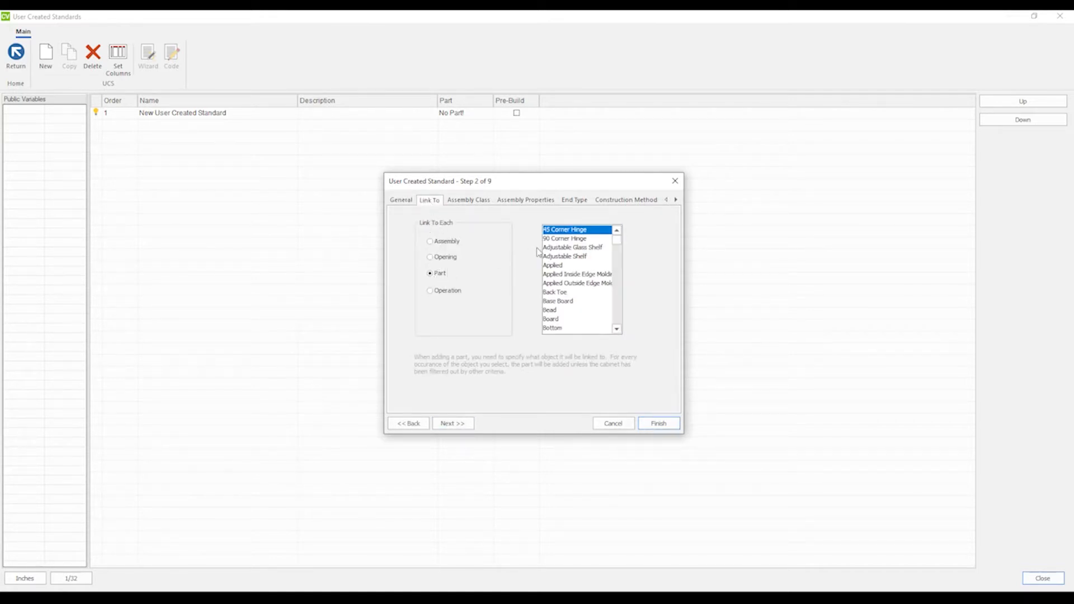
left_click(569, 258)
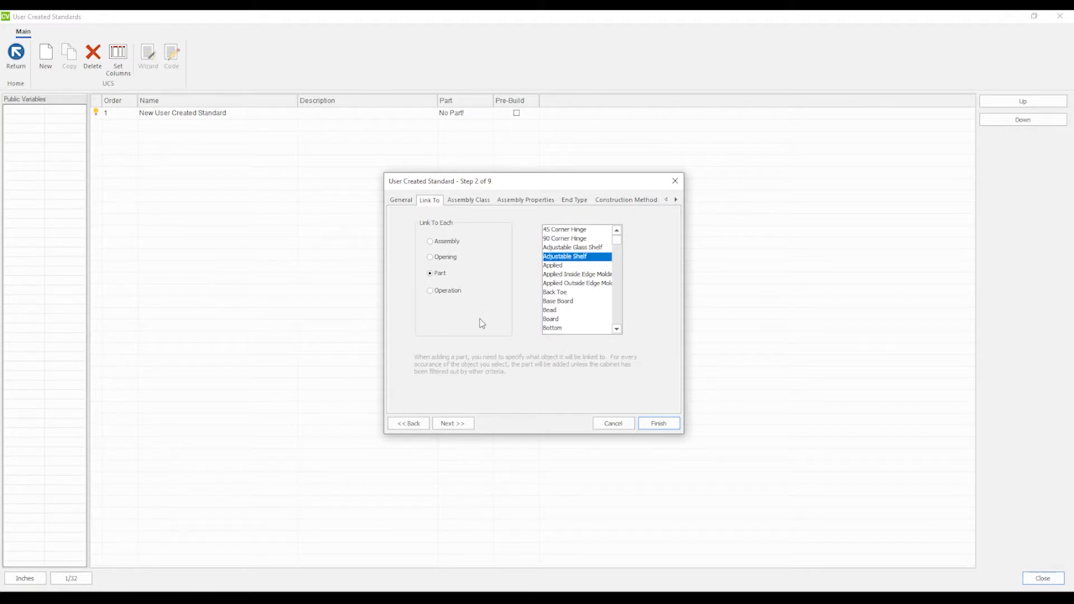
left_click(452, 424)
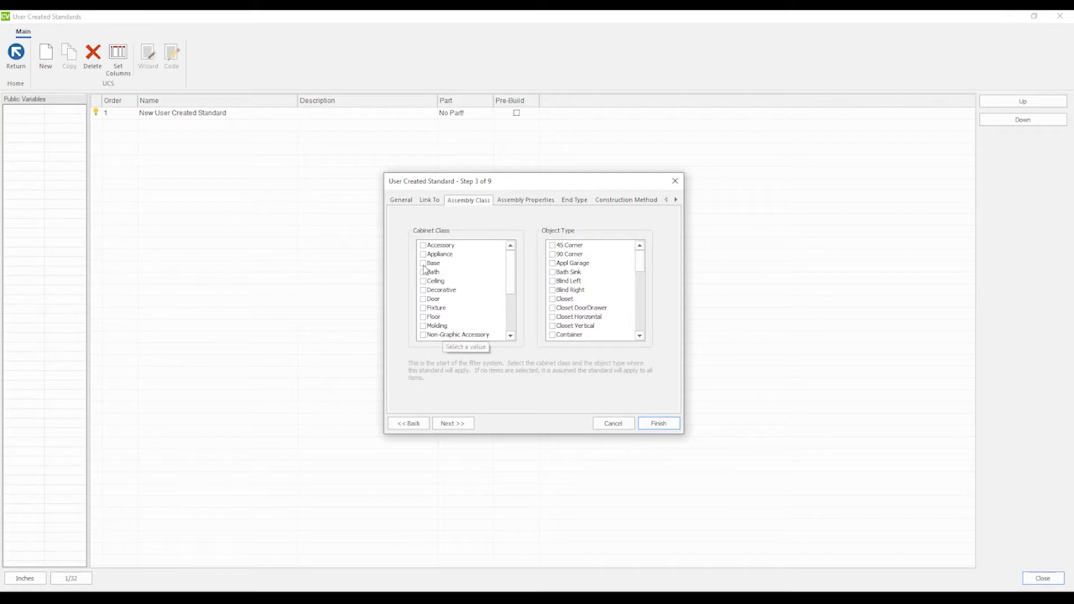
Skip the remaining filter pages and finish the standard.
left_click(452, 424)
left_click(453, 425)
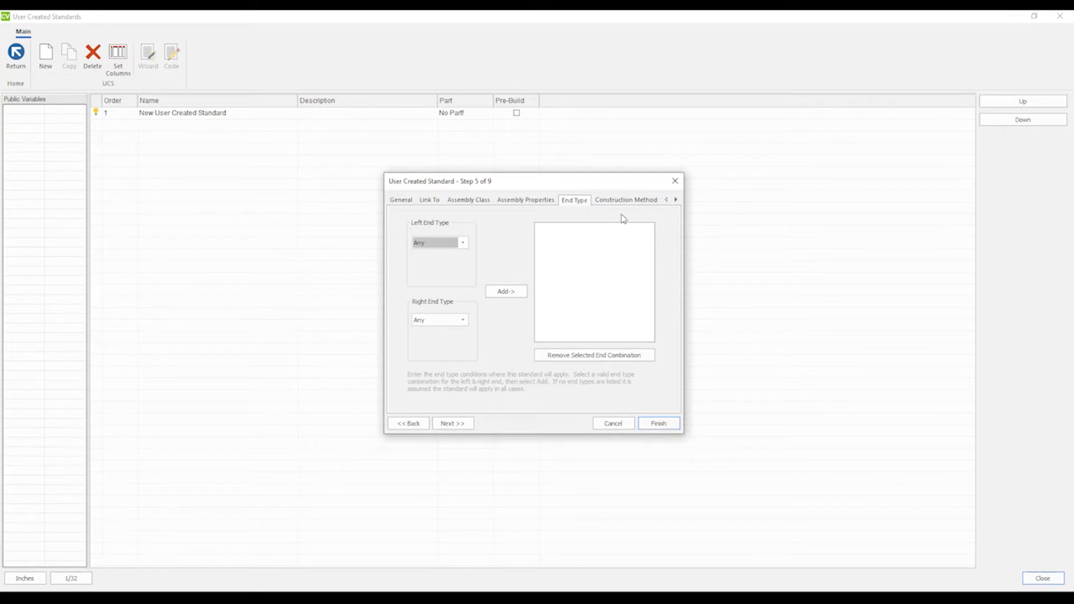
left_click(461, 425)
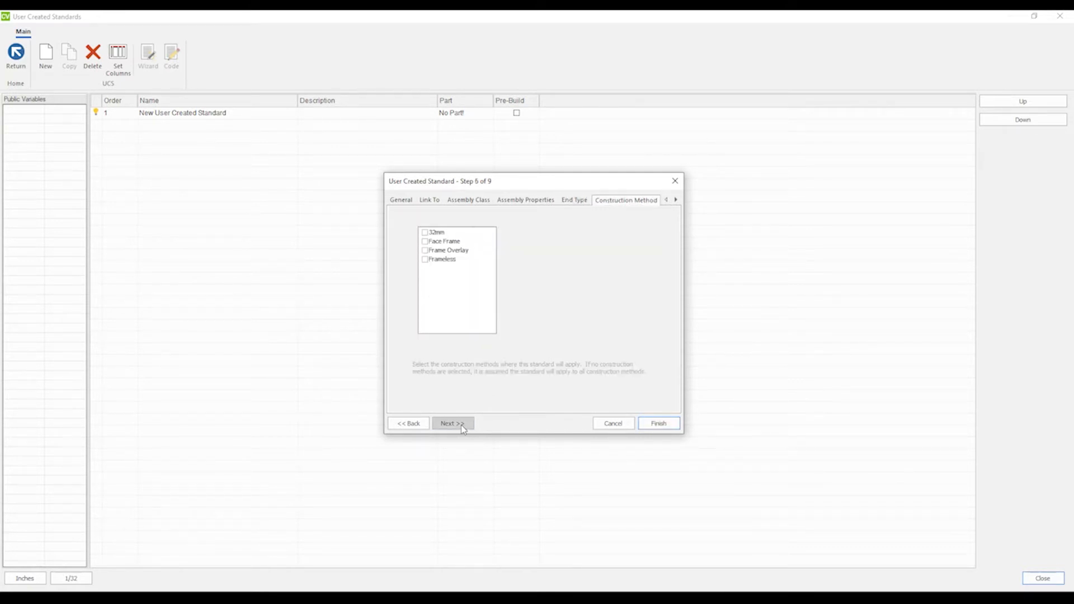
left_click(462, 426)
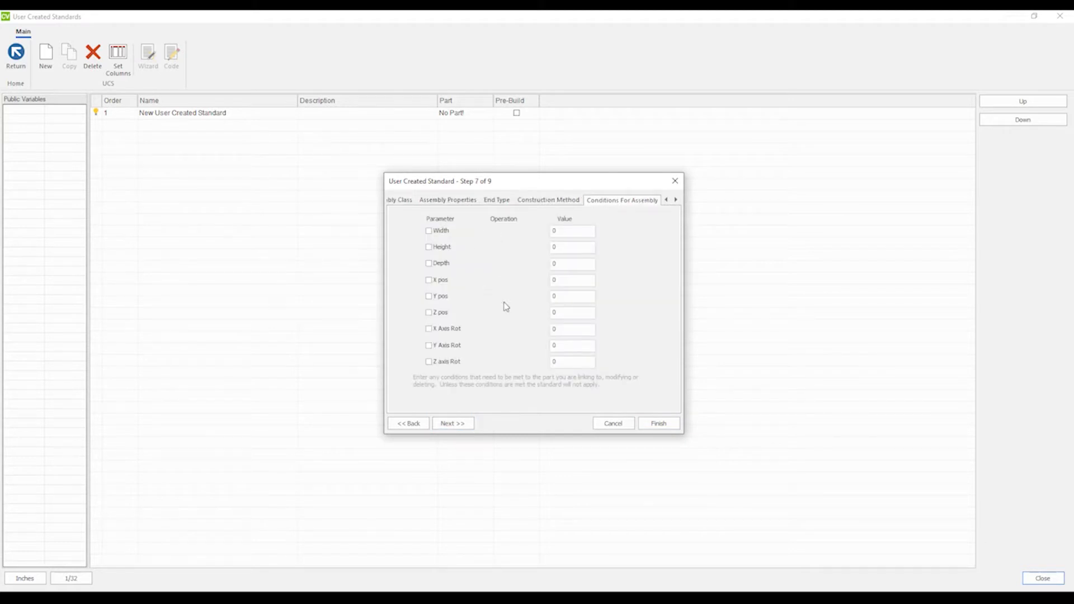
left_click(662, 426)
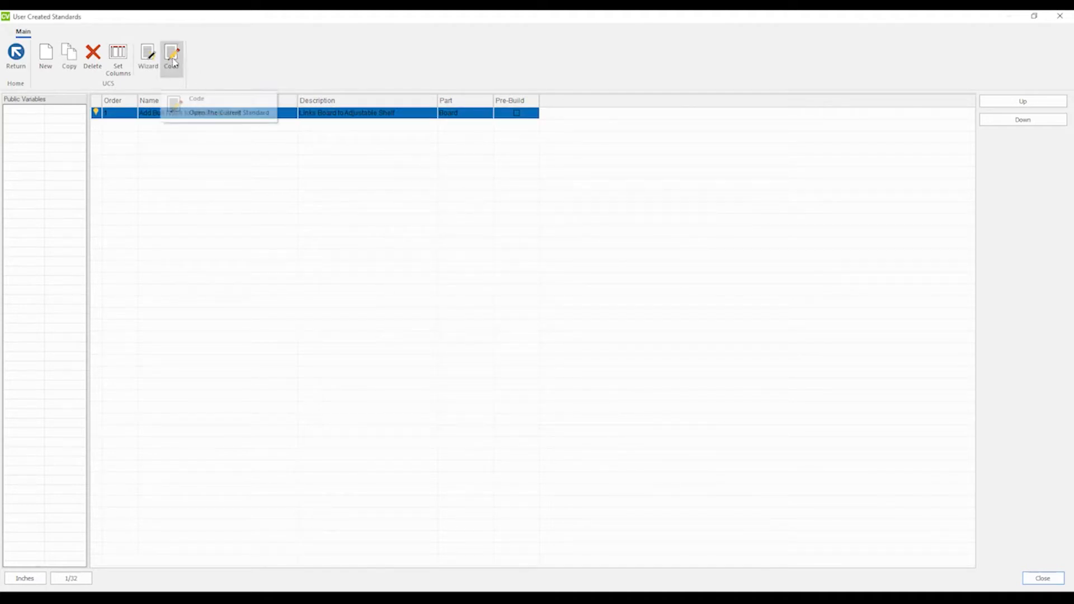
Open the new standard's code to review the generated script, then close the editor.
left_click(173, 61)
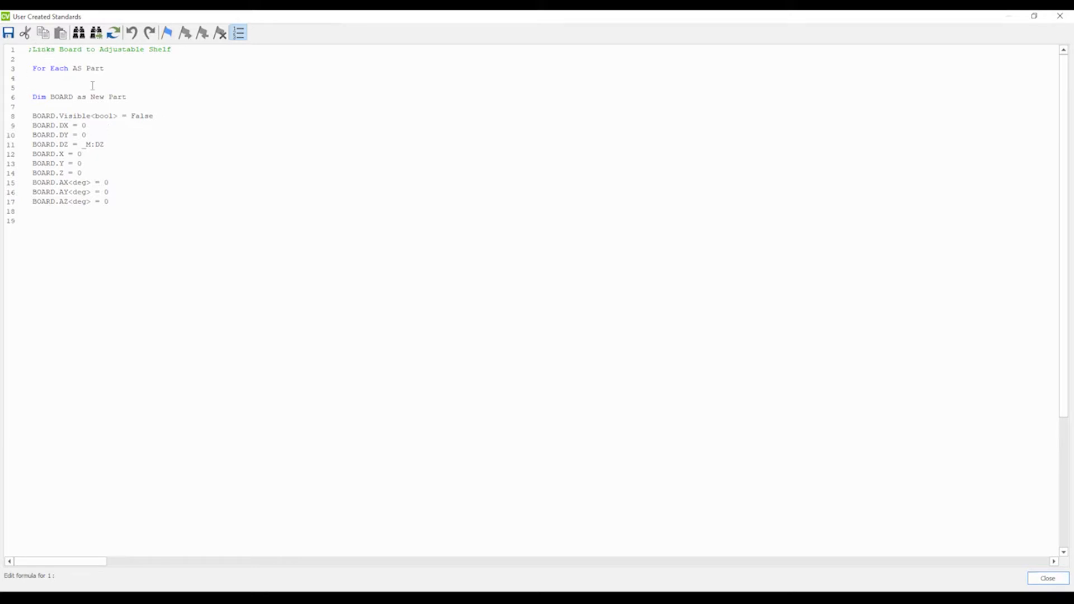
left_click_drag(186, 50, 28, 50)
left_click(129, 61)
left_click(1056, 16)
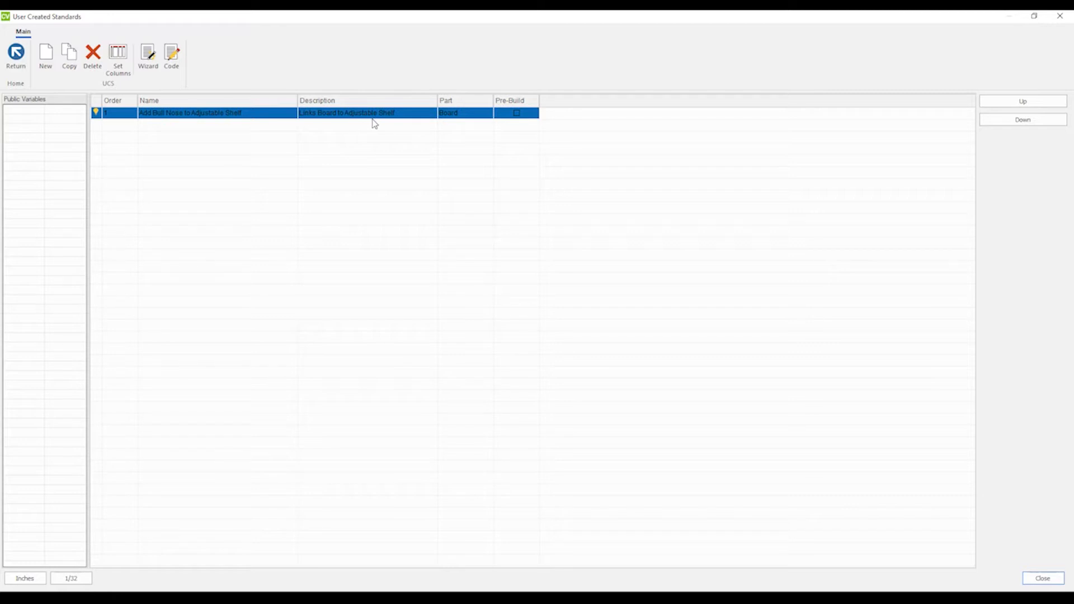
Add a ';============ FOR EACH ================' comment header above the For Each line and save the code.
left_click(172, 56)
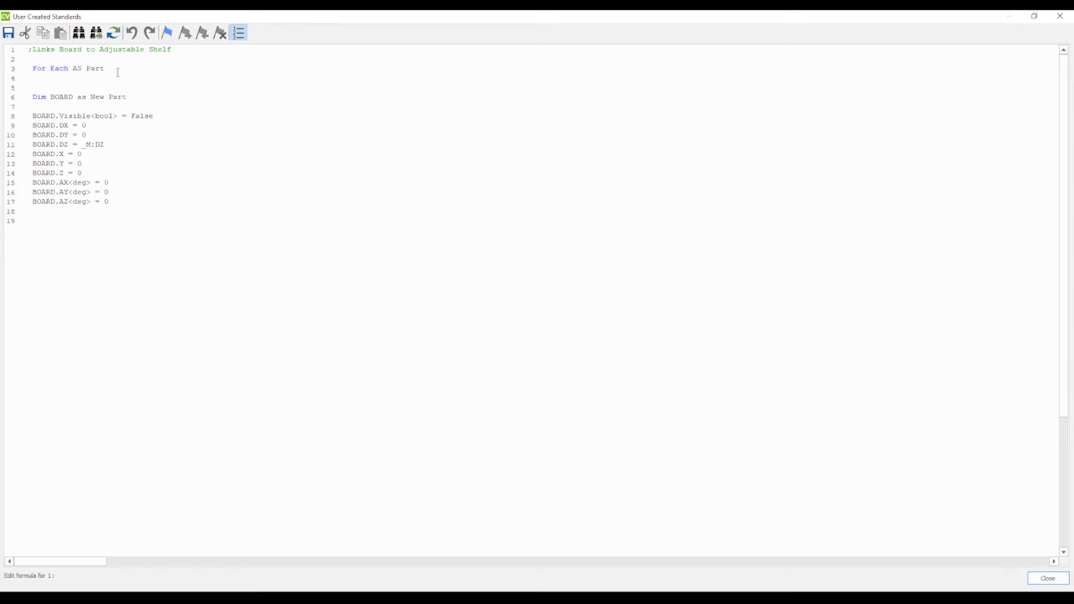
left_click(36, 59)
key("Return")
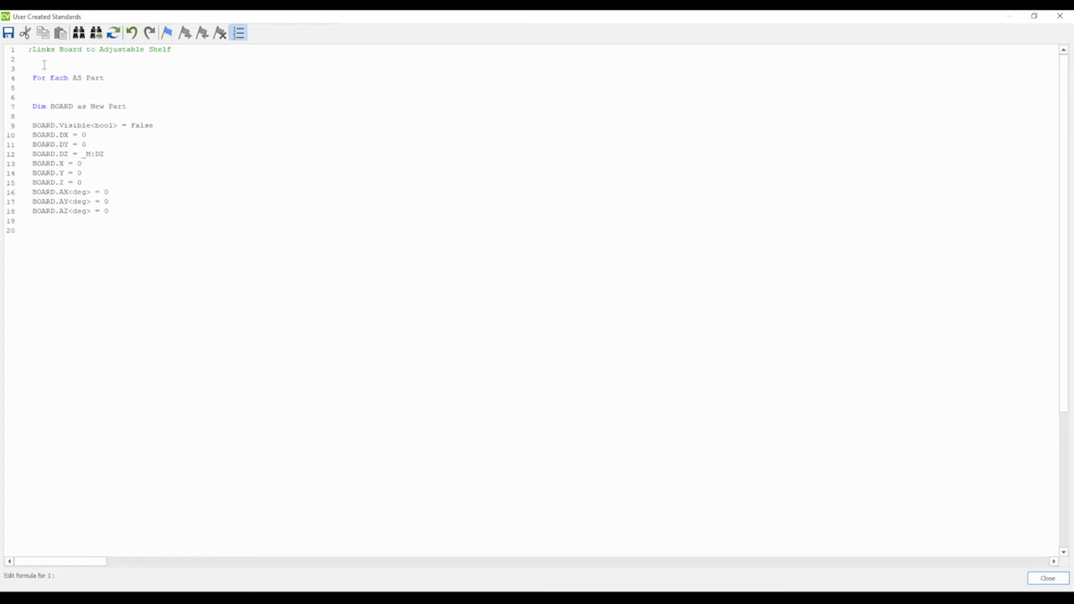
type("=")
key("BackSpace")
type(";============ FOR EACH ================")
left_click_drag(218, 69, 26, 78)
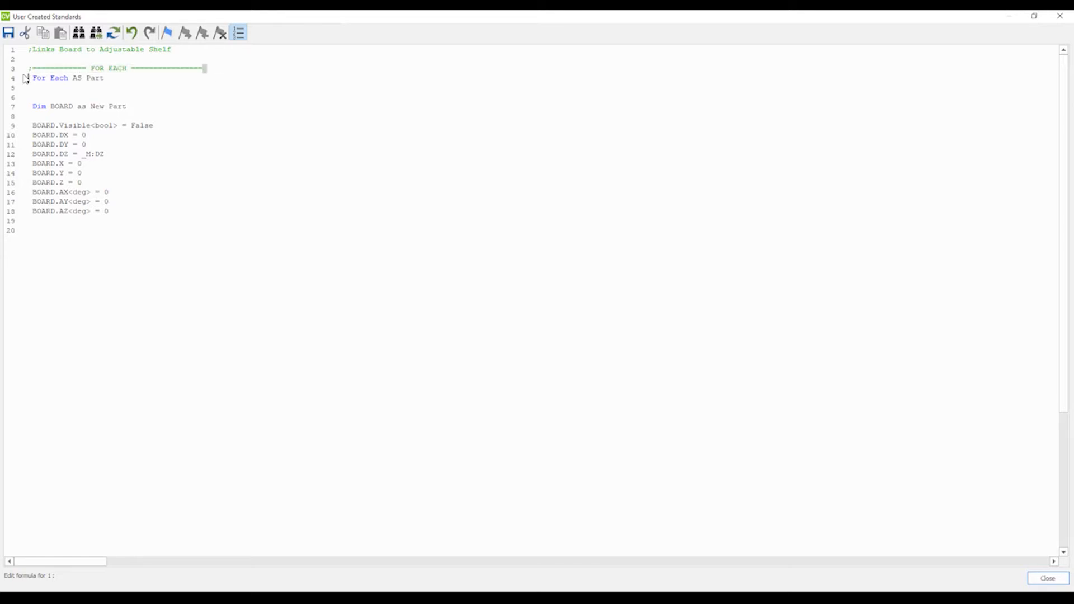
left_click(98, 78)
left_click(1059, 16)
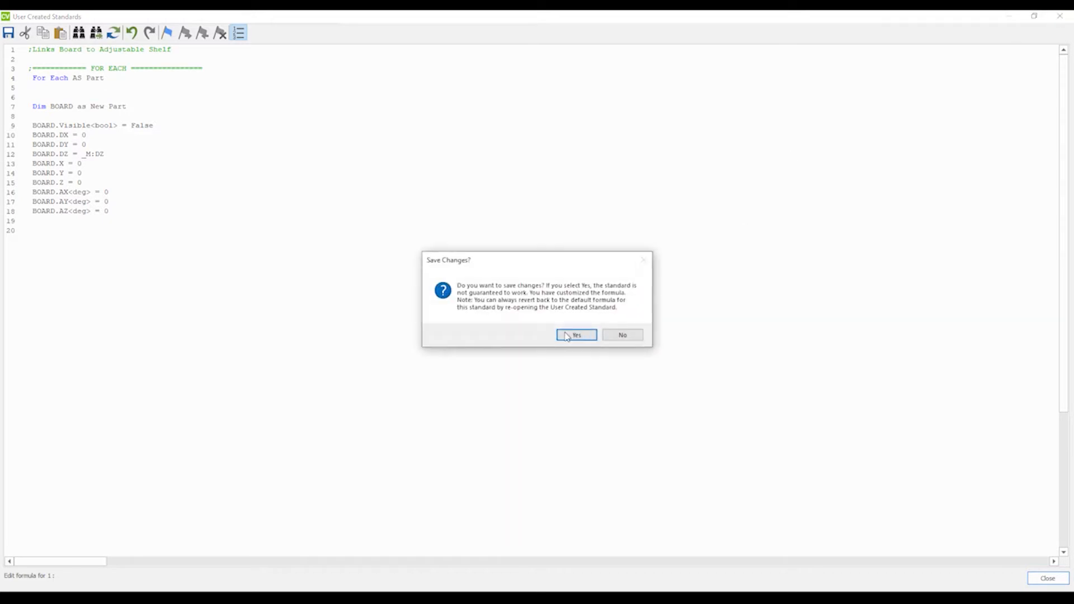
left_click(568, 336)
left_click(1059, 16)
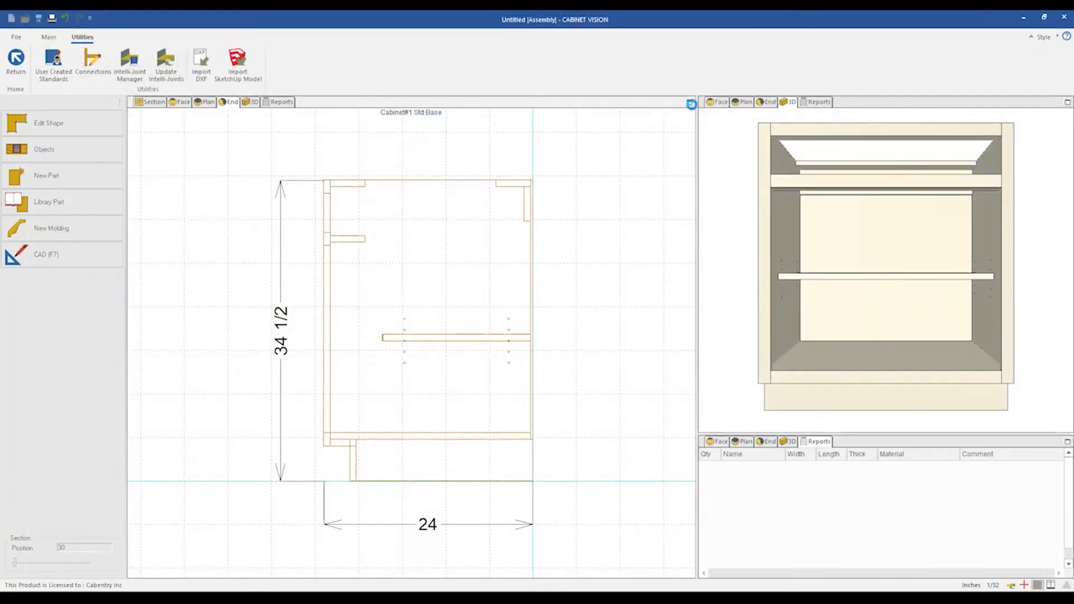
Browse the cabinet's Object Tree to inspect the Adjustable Shelf part and its parameters.
left_click(49, 37)
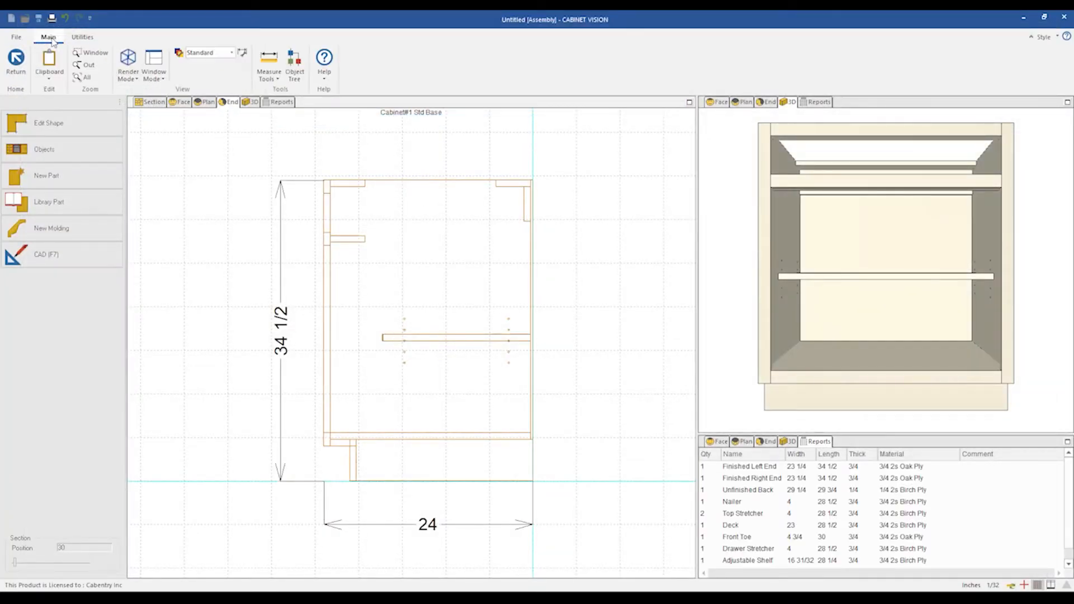
left_click(294, 73)
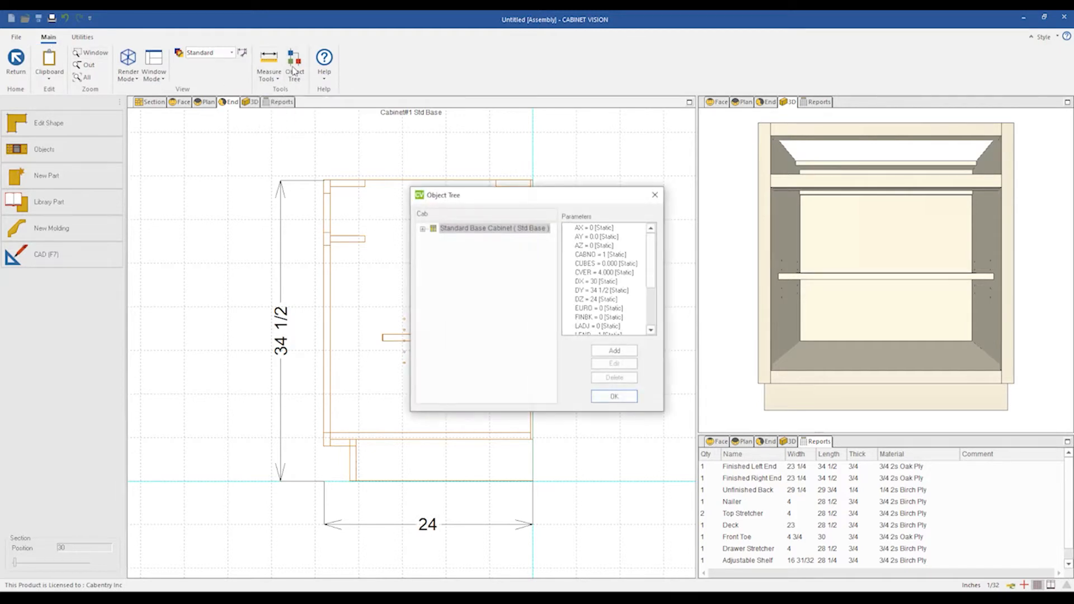
left_click(422, 229)
left_click(434, 249)
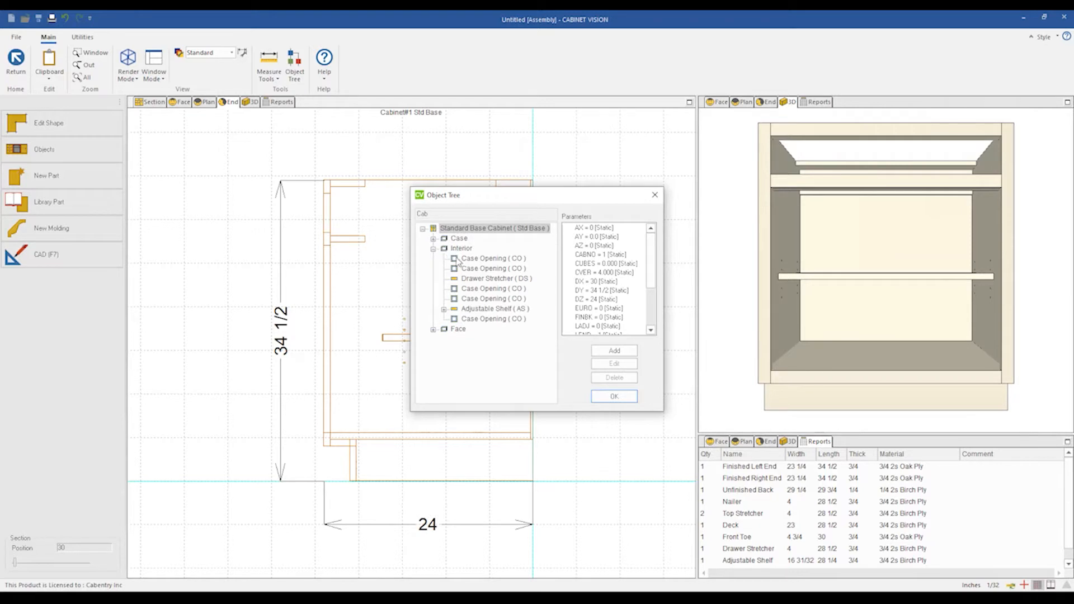
left_click(434, 249)
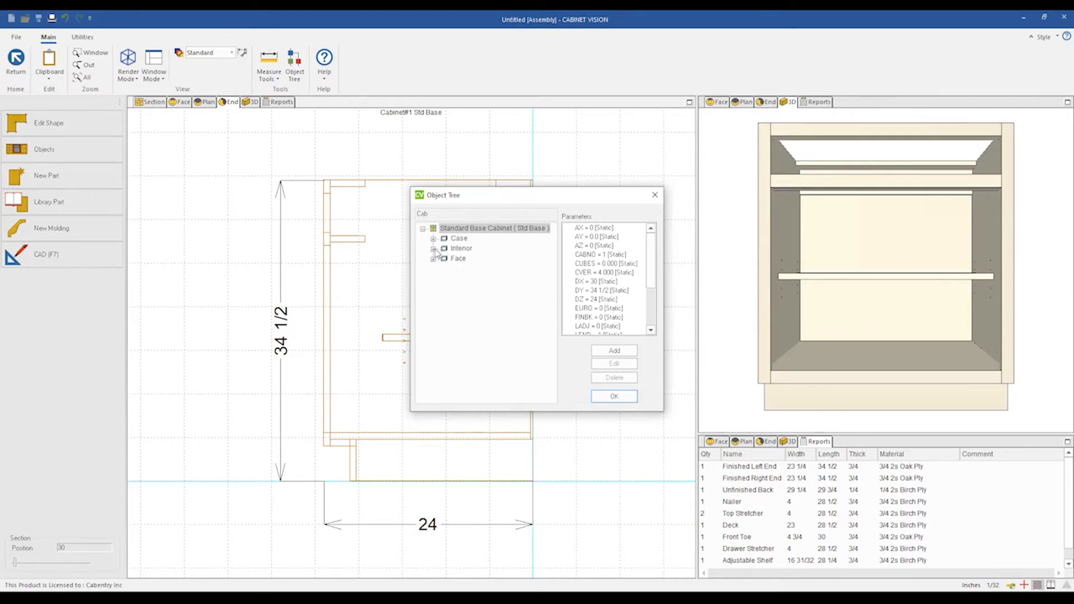
left_click(433, 249)
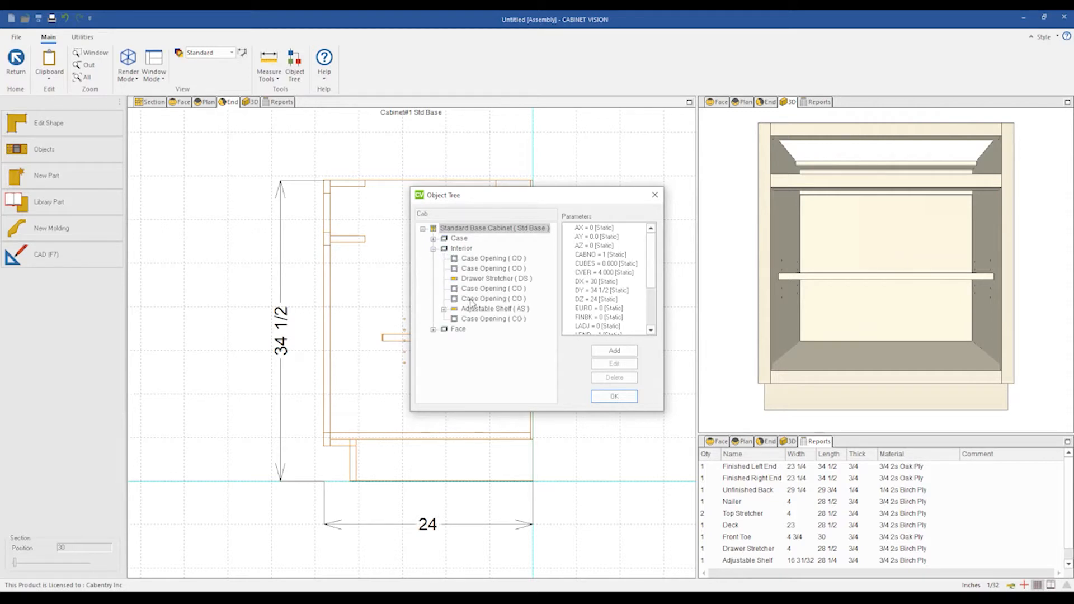
left_click(485, 309)
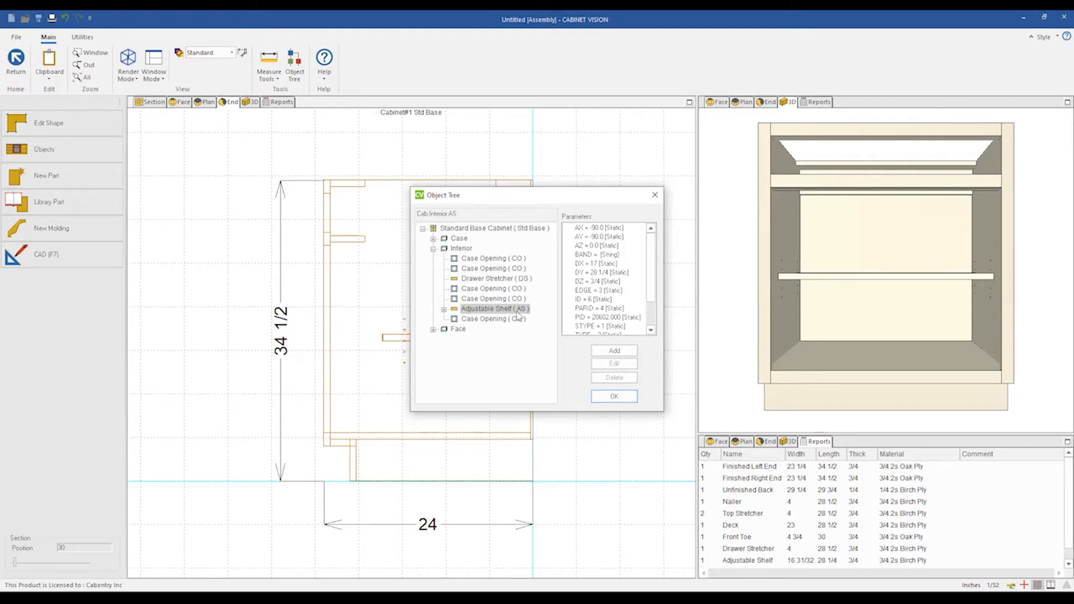
left_click(433, 249)
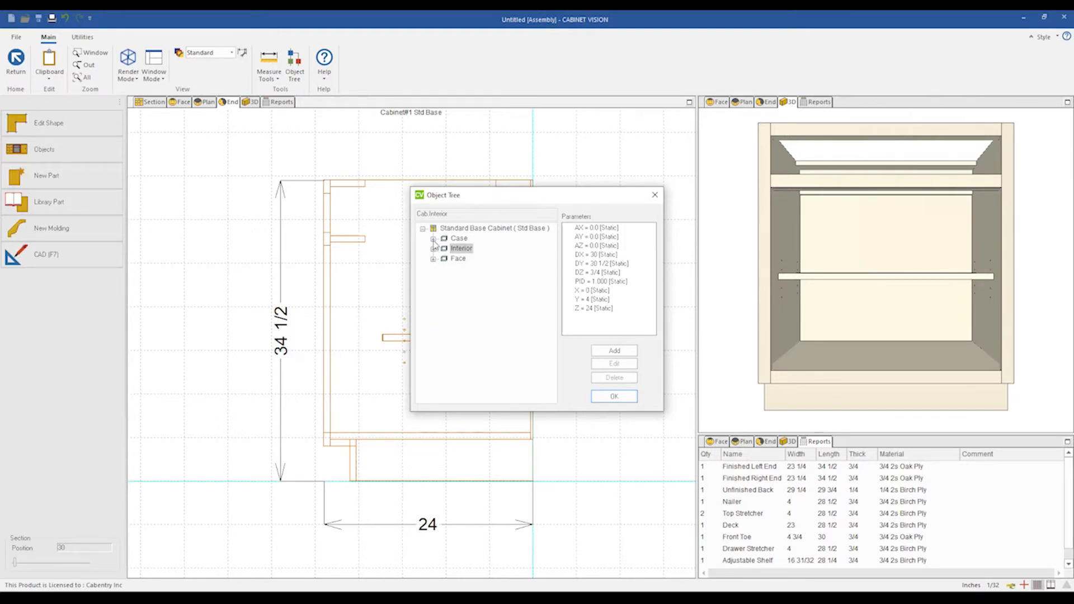
left_click(433, 238)
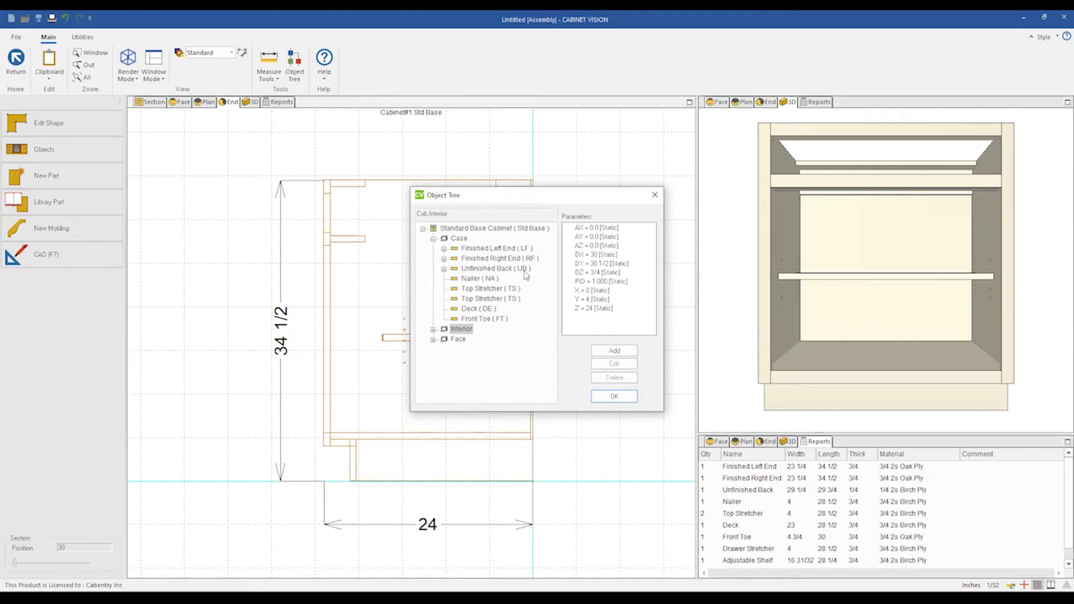
left_click(654, 198)
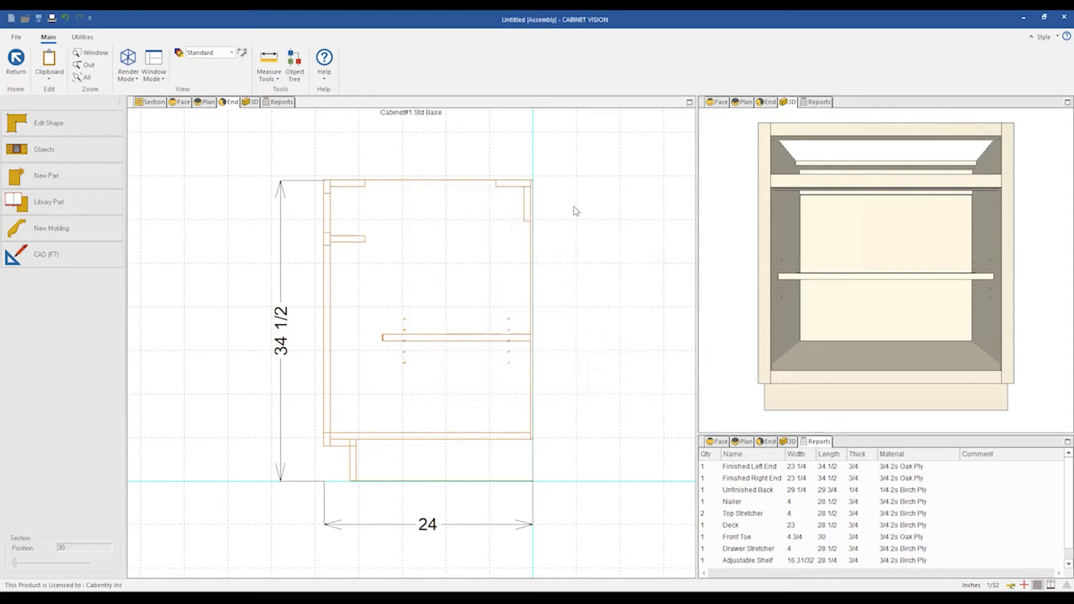
Reopen the standard's code and insert several blank lines between the For Each line and the Dim statement.
left_click(82, 37)
left_click(54, 59)
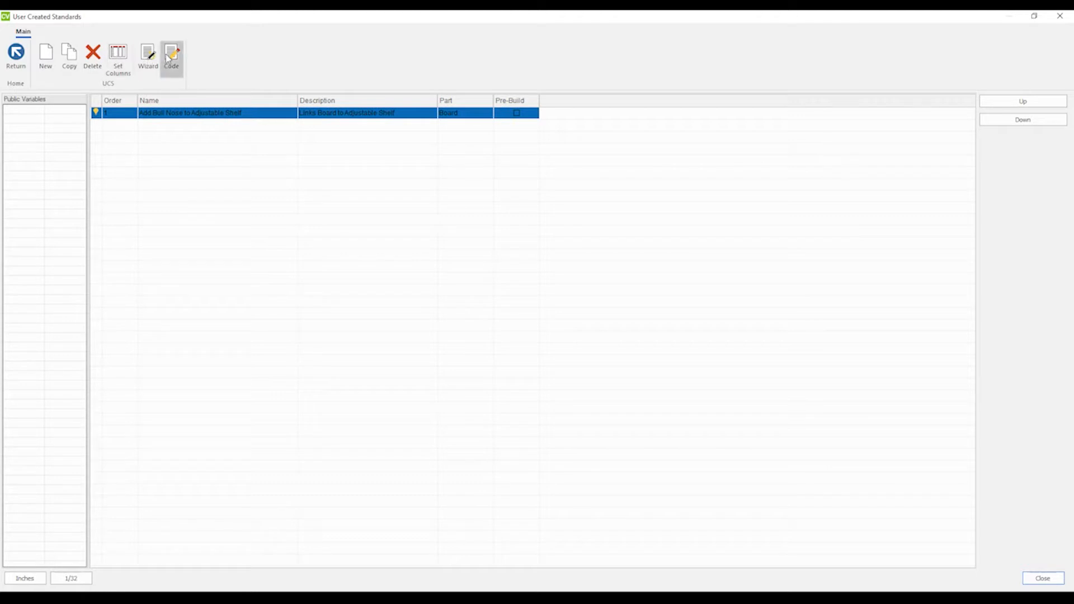
left_click(168, 59)
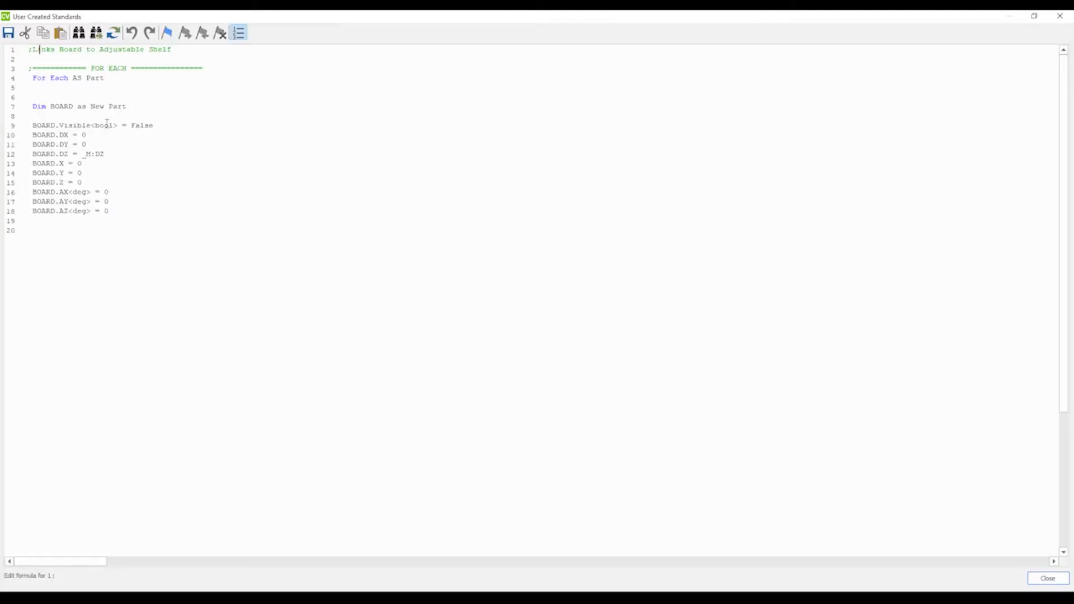
left_click(117, 79)
left_click(71, 97)
key("Return")
key("Return")
key("Return")
key("Return")
key("Return")
key("Return")
key("Return")
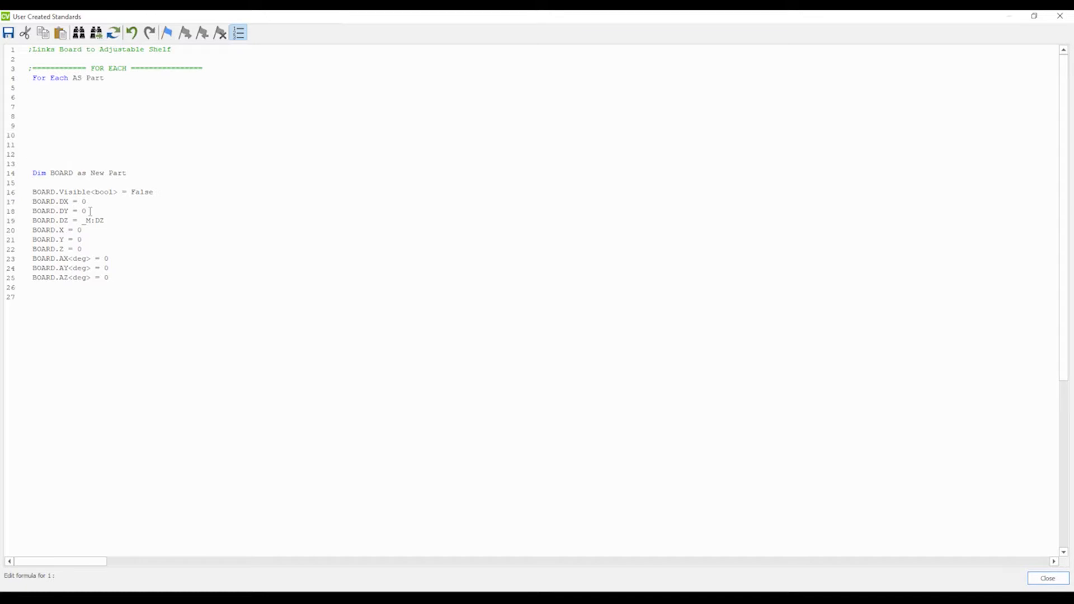
key("Return")
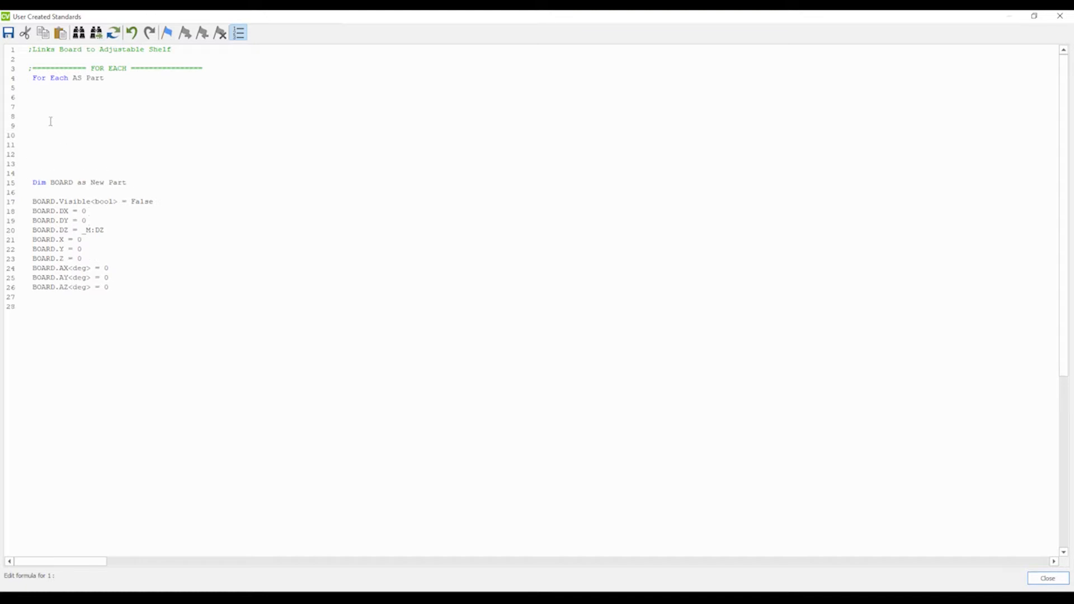
Copy the FOR EACH header onto line 7 and rename the copy to ATTRIBUTES.
left_click(49, 98)
left_click_drag(202, 68, 28, 76)
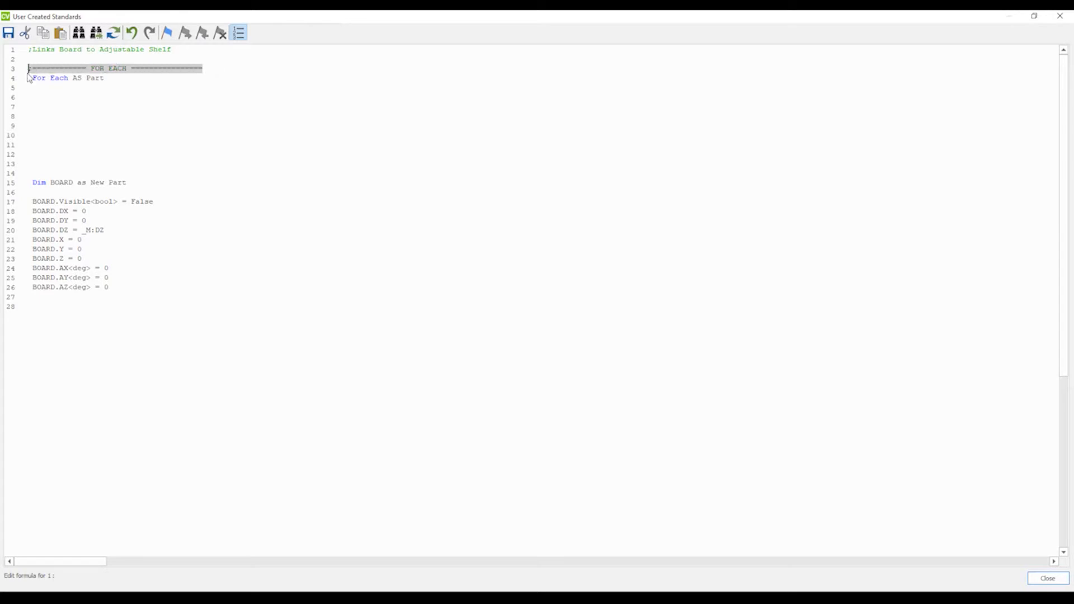
key("ctrl+c")
left_click(32, 106)
key("ctrl+v")
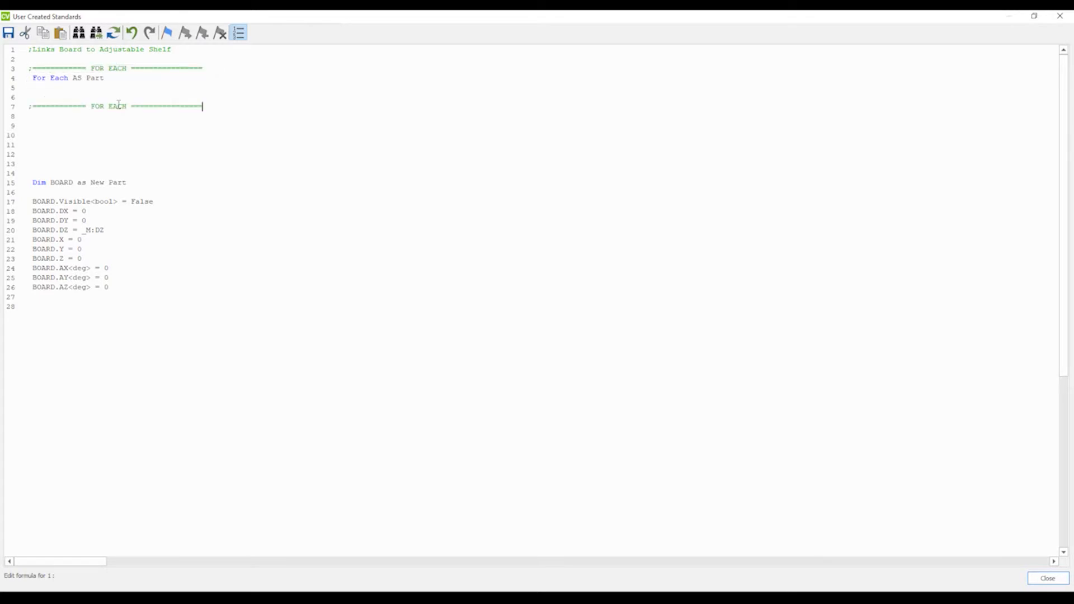
left_click_drag(128, 106, 91, 107)
type("ATTRIBUTES")
left_click_drag(213, 107, 29, 106)
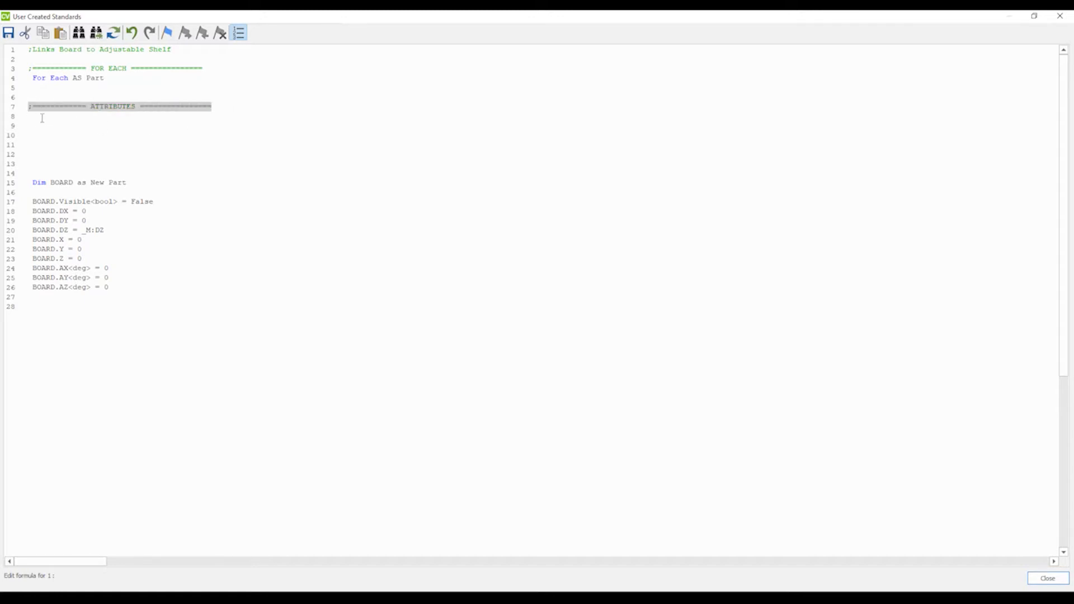
Begin an attribute block under the header with the line 'If MyronBullNoseAdd == null then'.
left_click(45, 116)
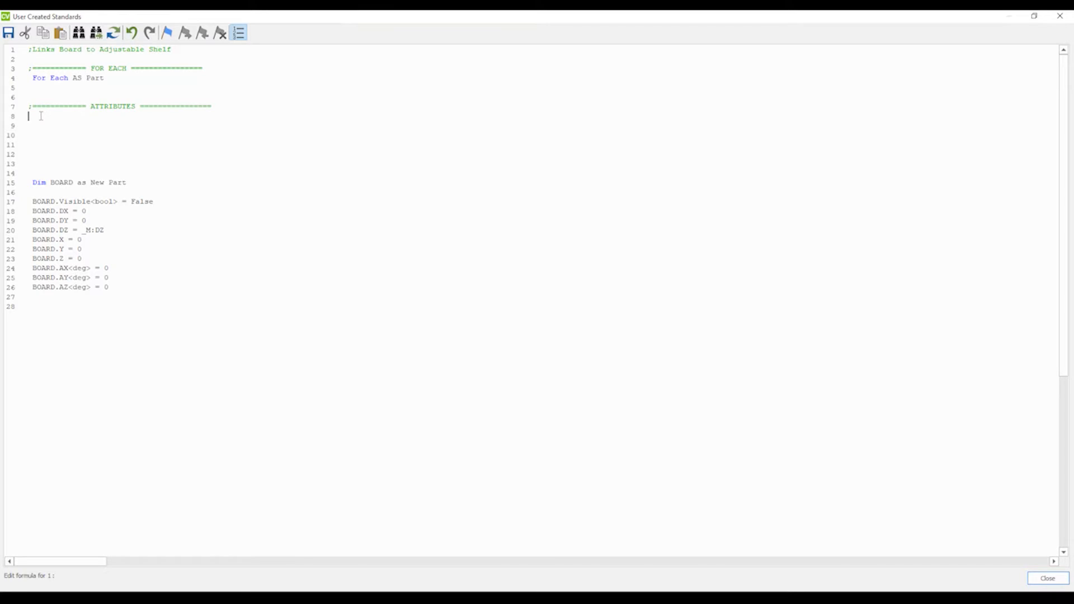
type("If MyronBullNoseAdd")
left_click_drag(60, 116, 42, 118)
left_click(123, 118)
type("==")
type("null then")
key("Return")
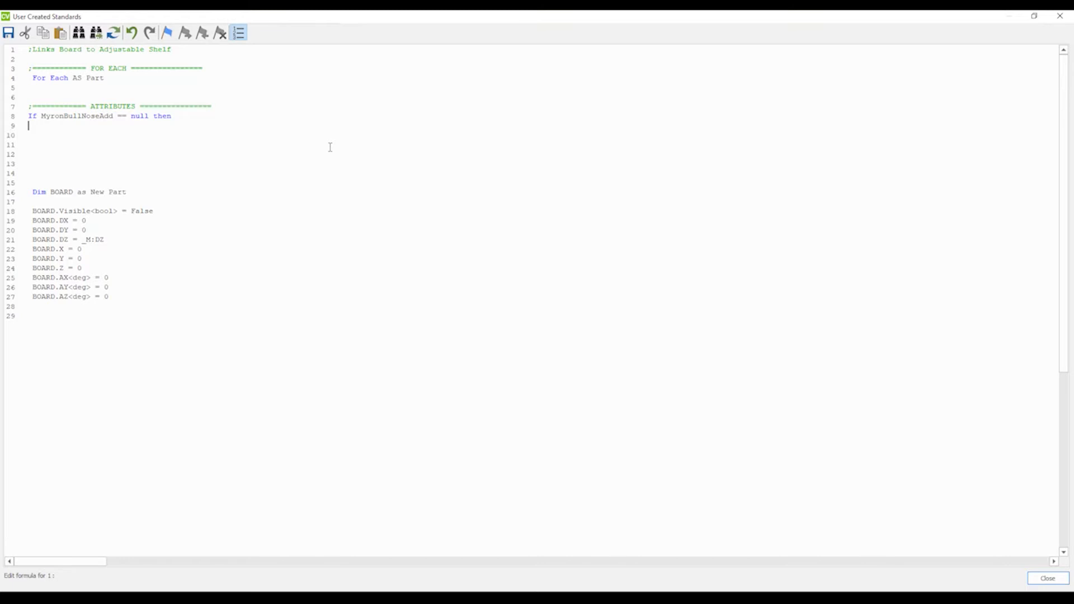
Add an indented line 'MyronBullNoseAdd<bool> = False' inside the If block.
double_click(84, 118)
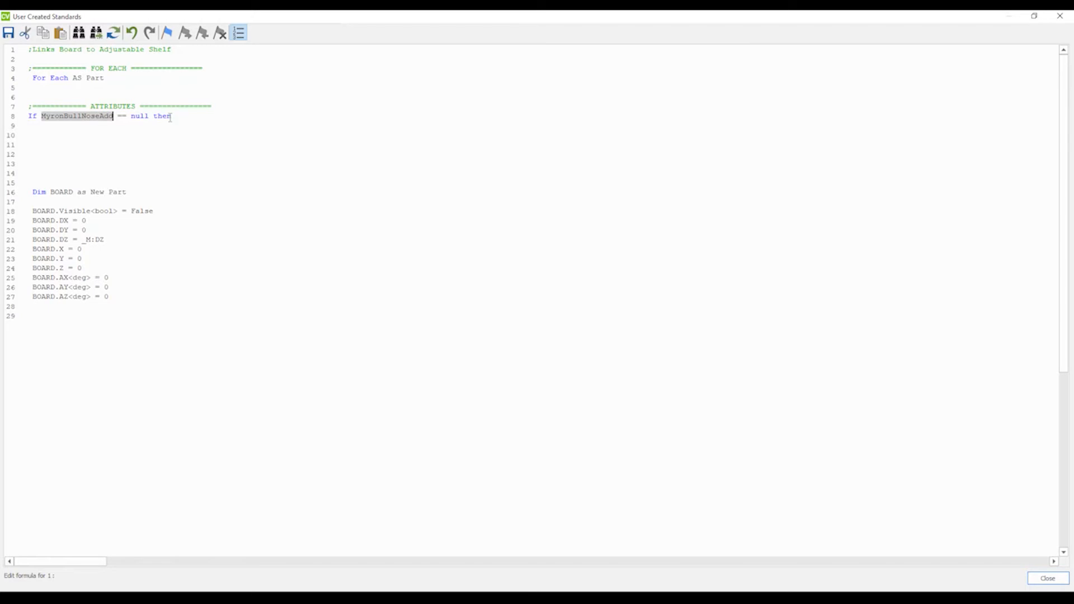
left_click(61, 126)
key("Tab")
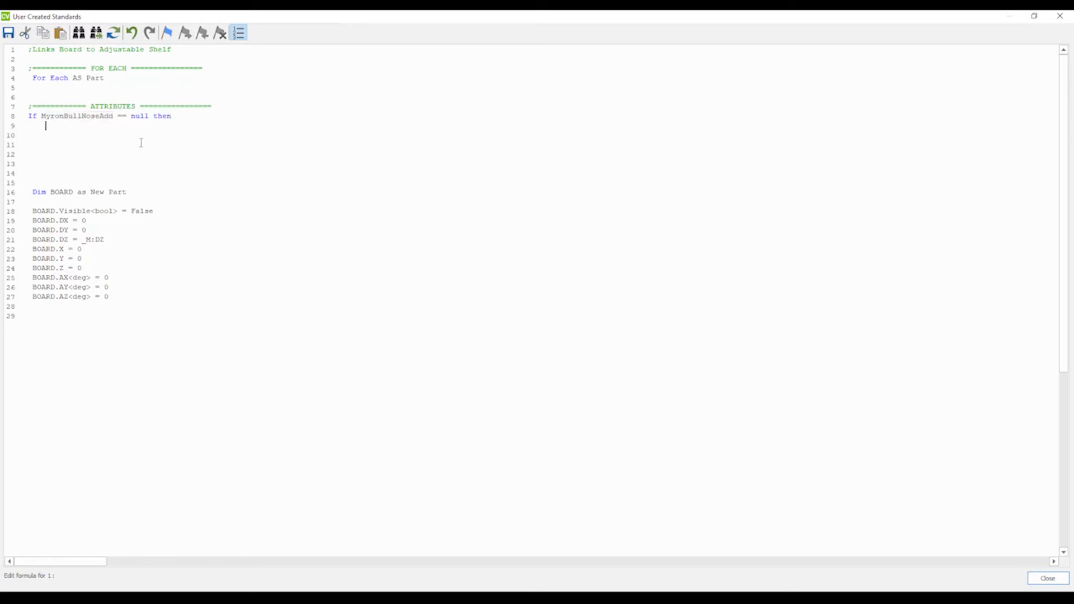
key("ctrl+v")
type("<bool> = False")
key("Return")
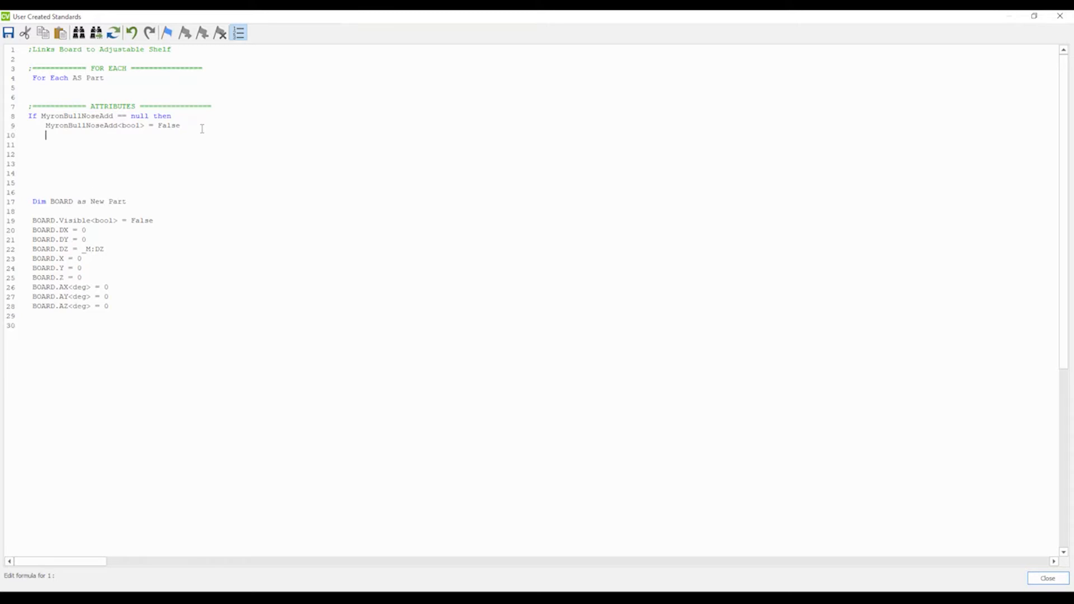
Add the line 'MyronBullNoseAdd<style> = 1' below it.
type("MyronBullNoseAdd<bool>")
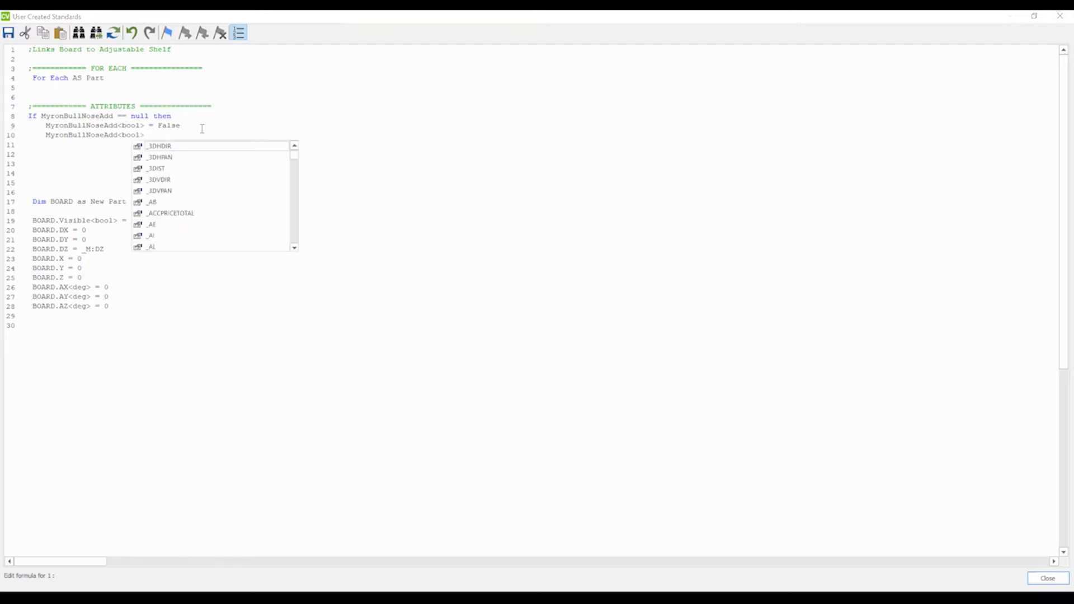
left_click(202, 129)
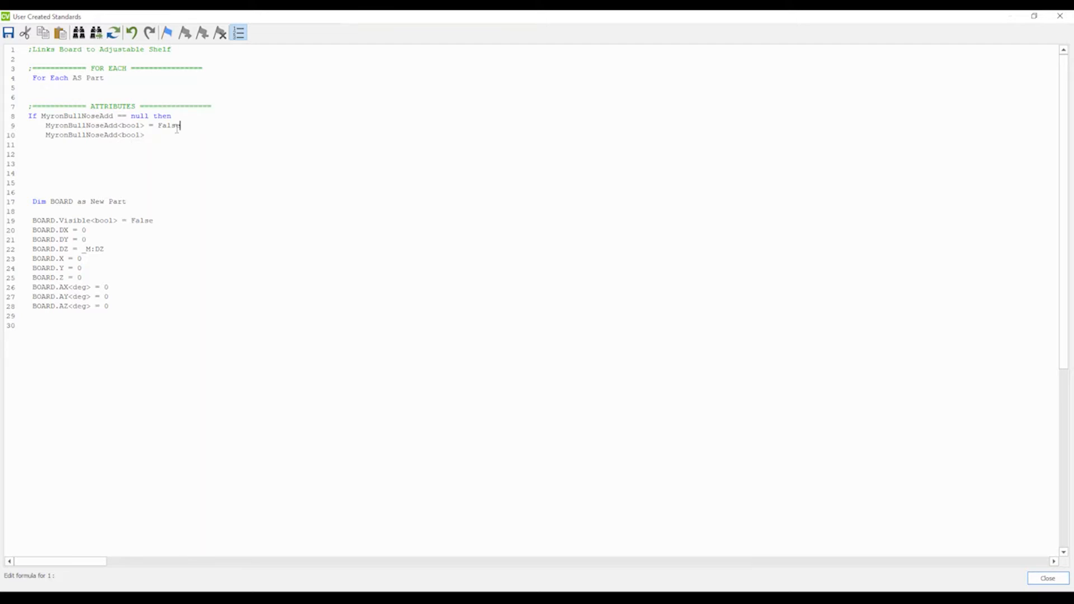
type("=")
double_click(132, 136)
type("style> = 1")
key("Return")
Add 'MyronBullNoseAdd<desc> = 'Bull Nose. Add?'' and close the block with End If.
key("ctrl+v")
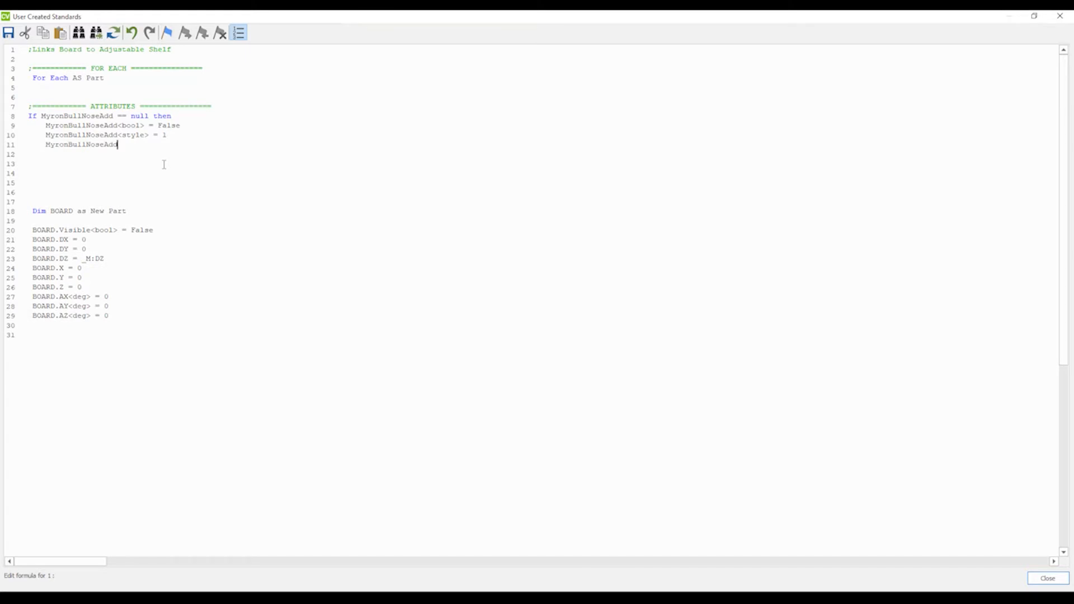
type("<desc> = 'Bull Nose. Add?")
key("Return")
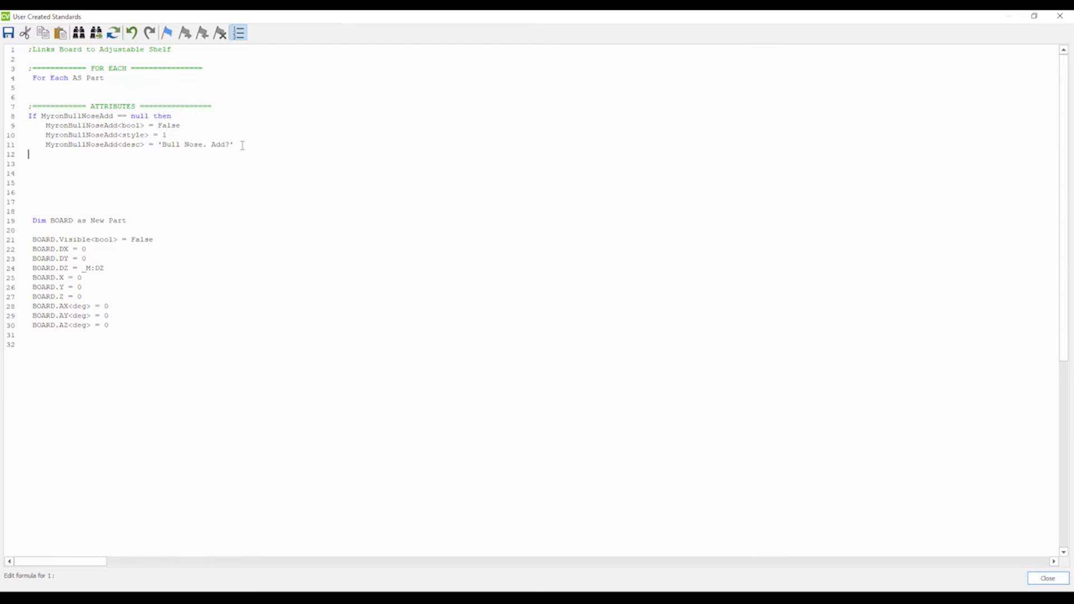
type("End If")
Save the code changes and close the code editor.
left_click_drag(61, 153, 9, 119)
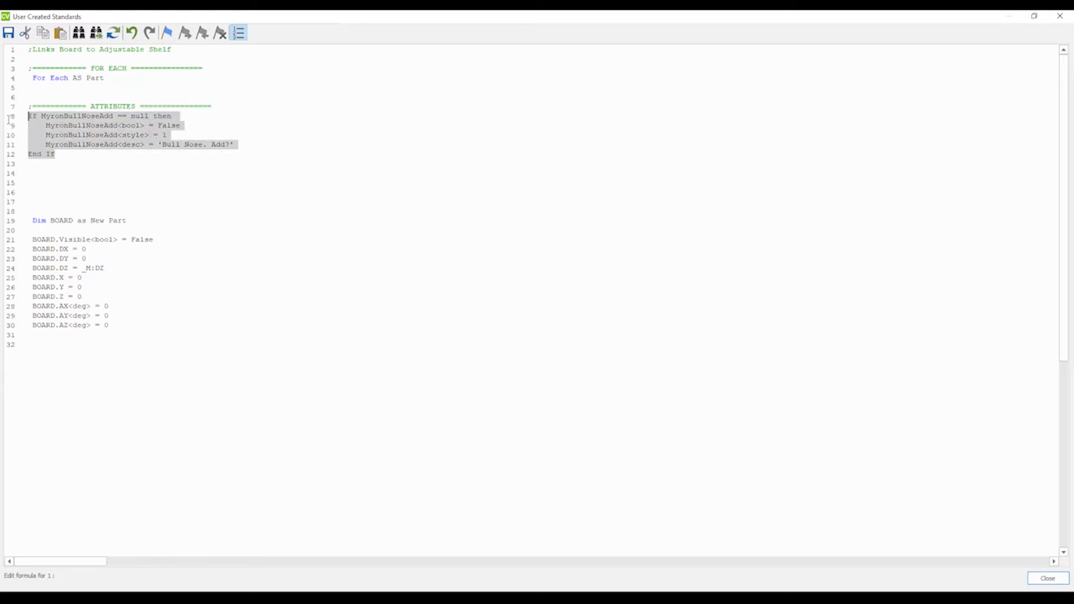
left_click(64, 156)
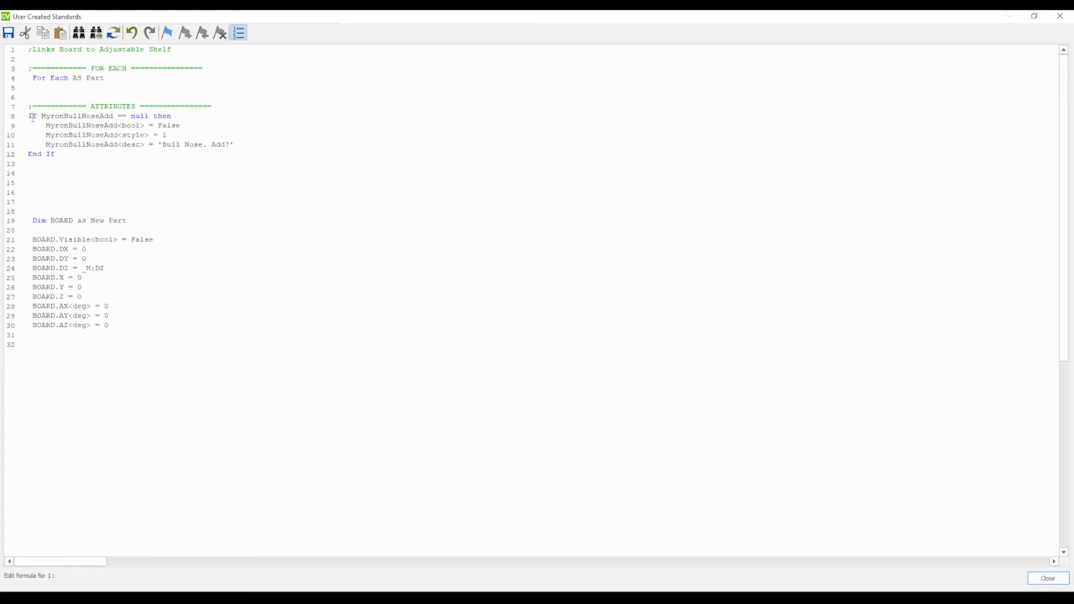
left_click_drag(28, 116, 173, 116)
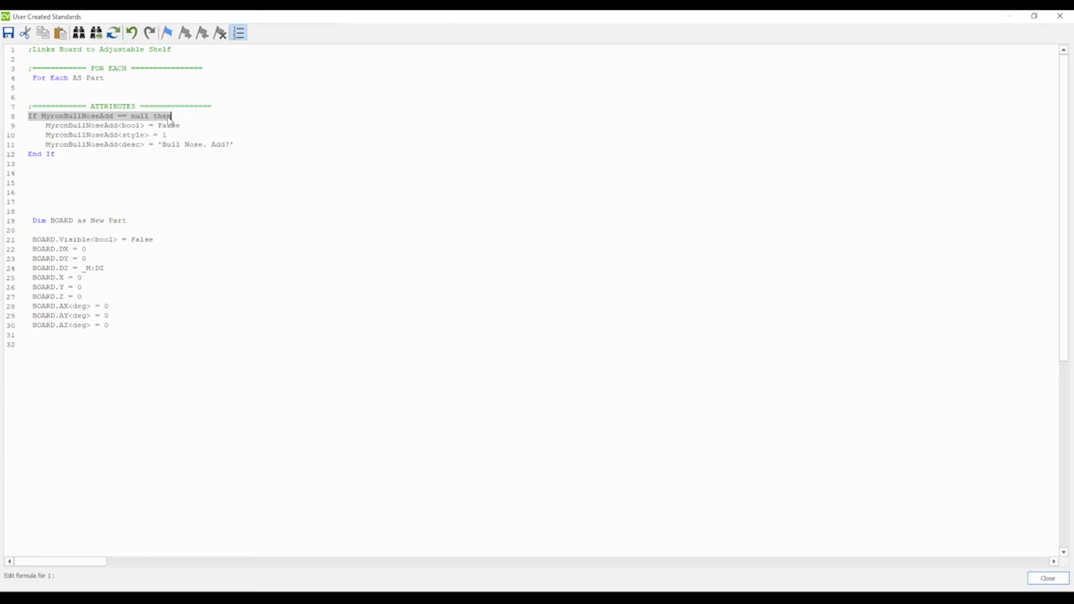
left_click_drag(234, 145, 45, 126)
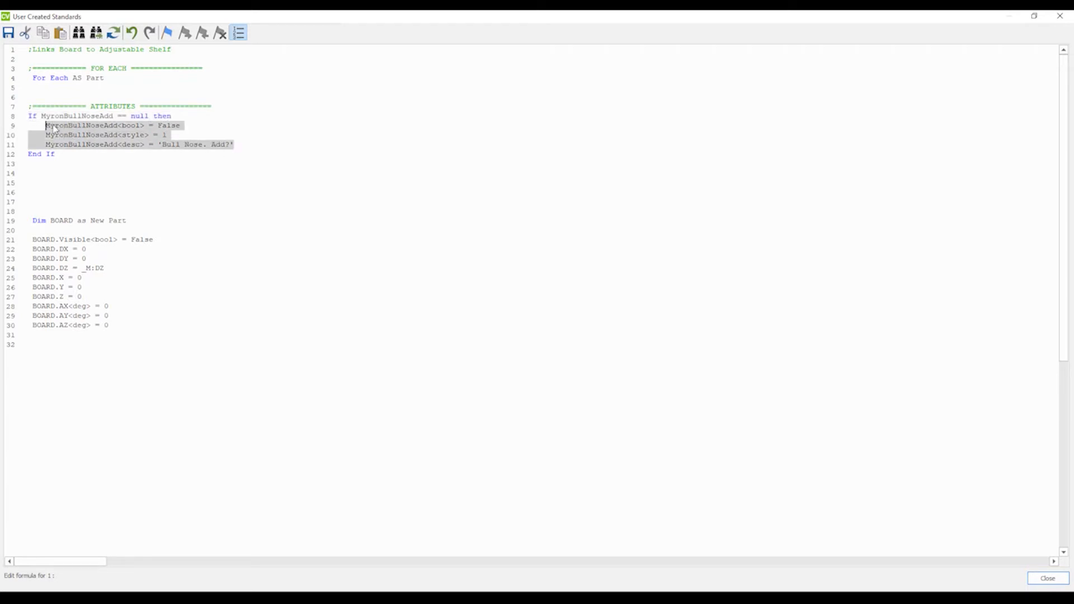
left_click(55, 154)
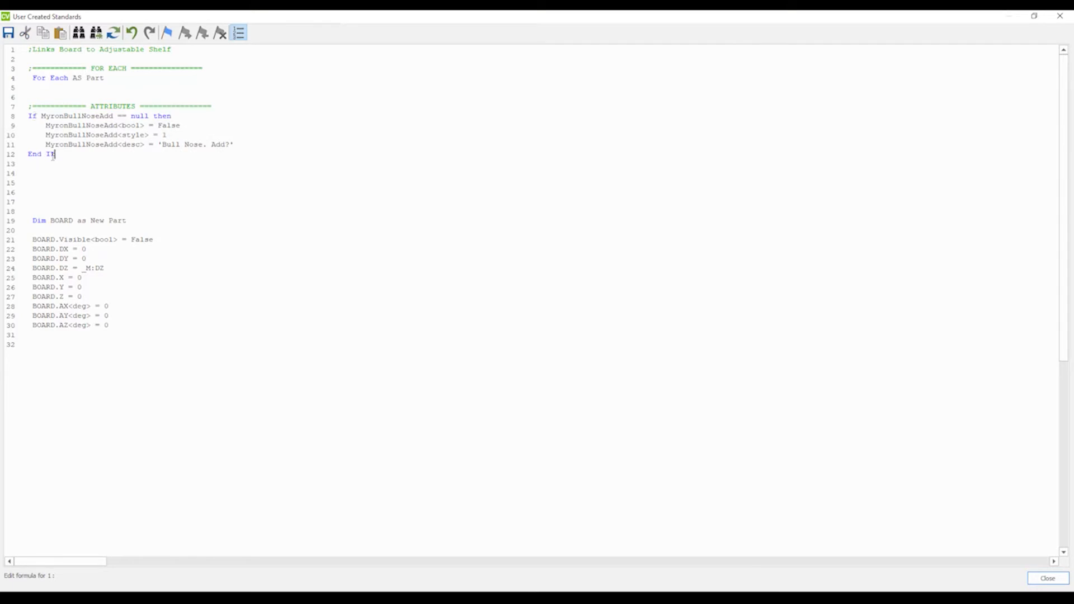
left_click(1060, 17)
key("Return")
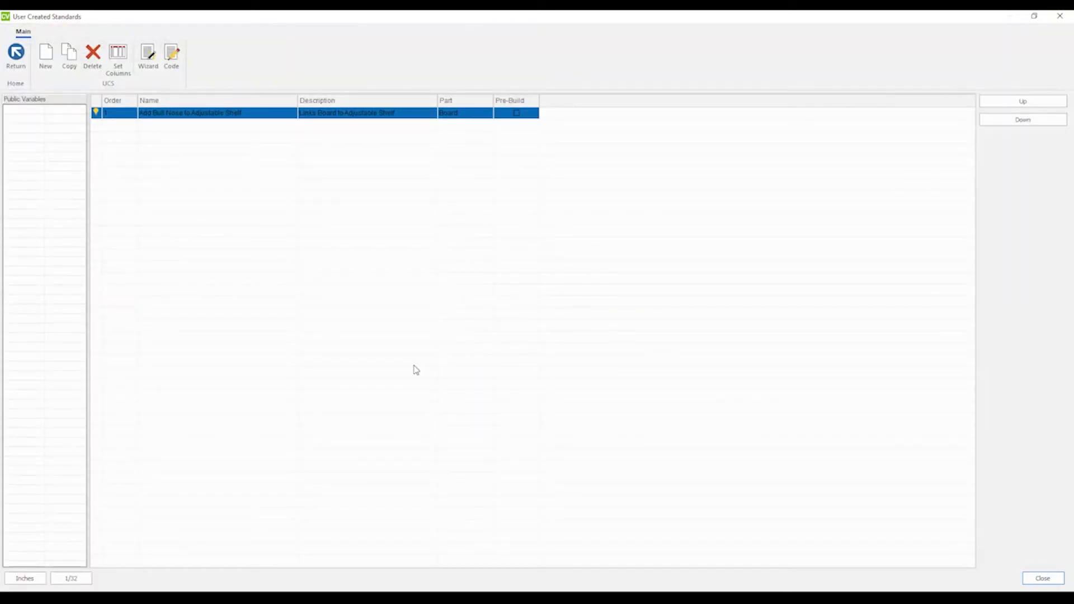
Close the standards dialog and check the adjustable shelf's Bull Nose. Add? attribute.
left_click(1060, 15)
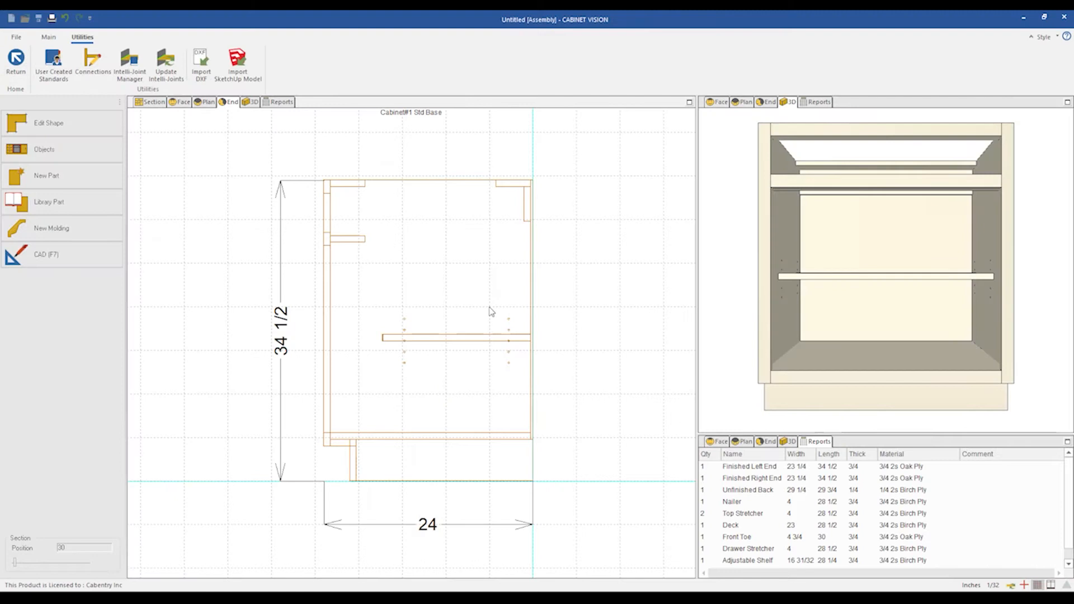
left_click(434, 348)
left_click(429, 369)
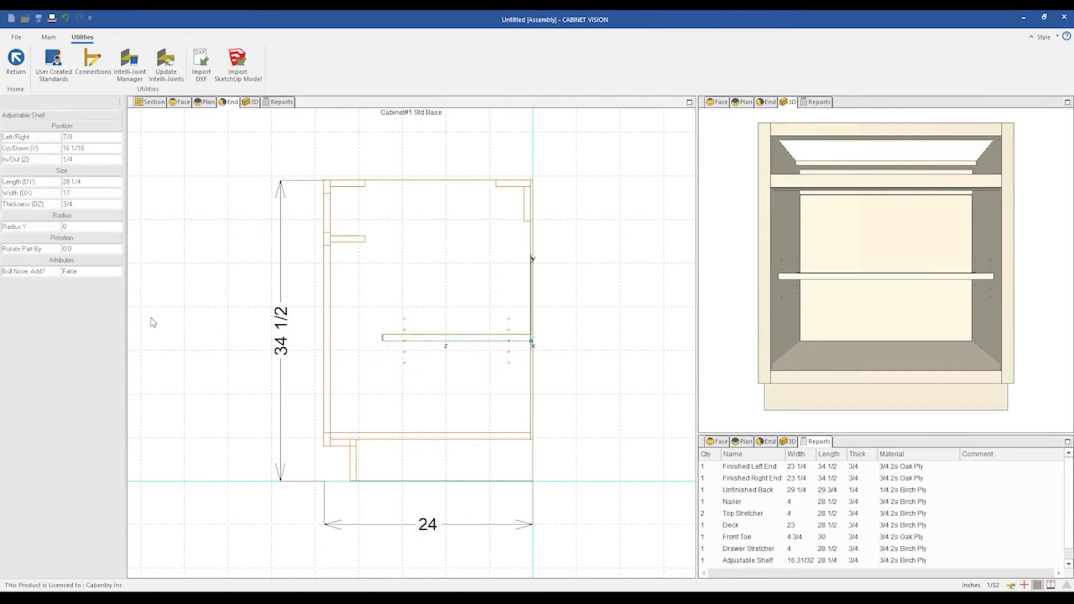
double_click(85, 274)
double_click(85, 274)
scroll(532, 372, "up", 1)
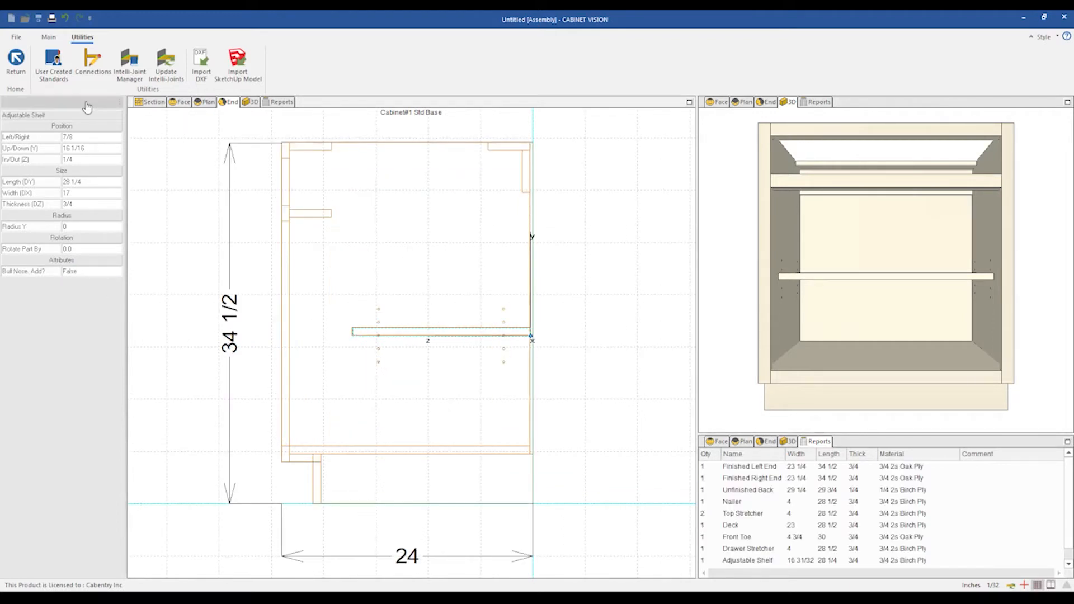
Reopen the standard's code and paste a copy of the ATTRIBUTES header comment above the Dim BOARD line.
left_click(56, 63)
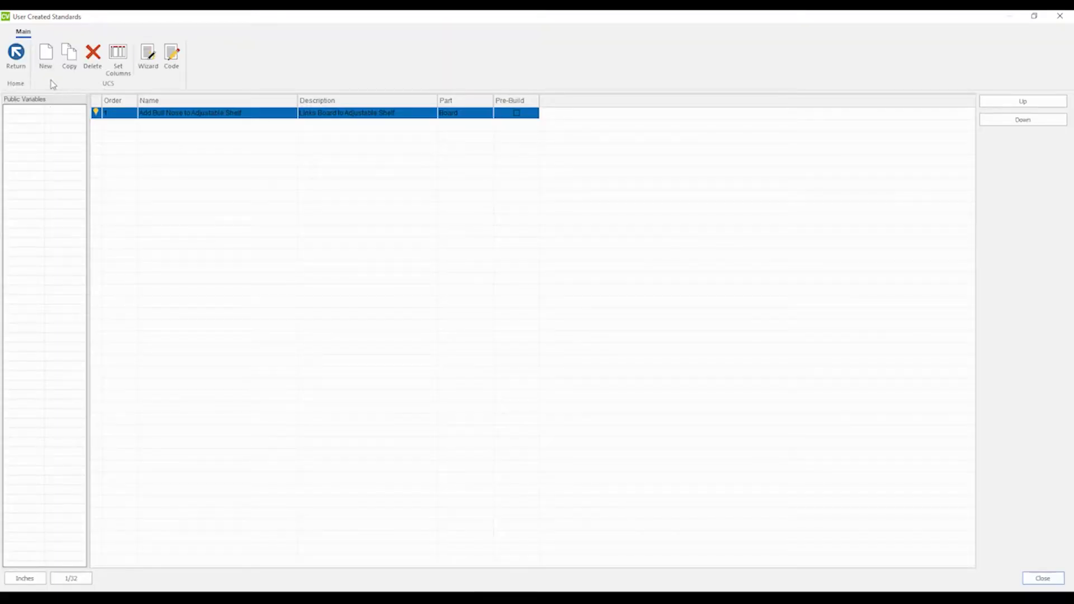
left_click(171, 54)
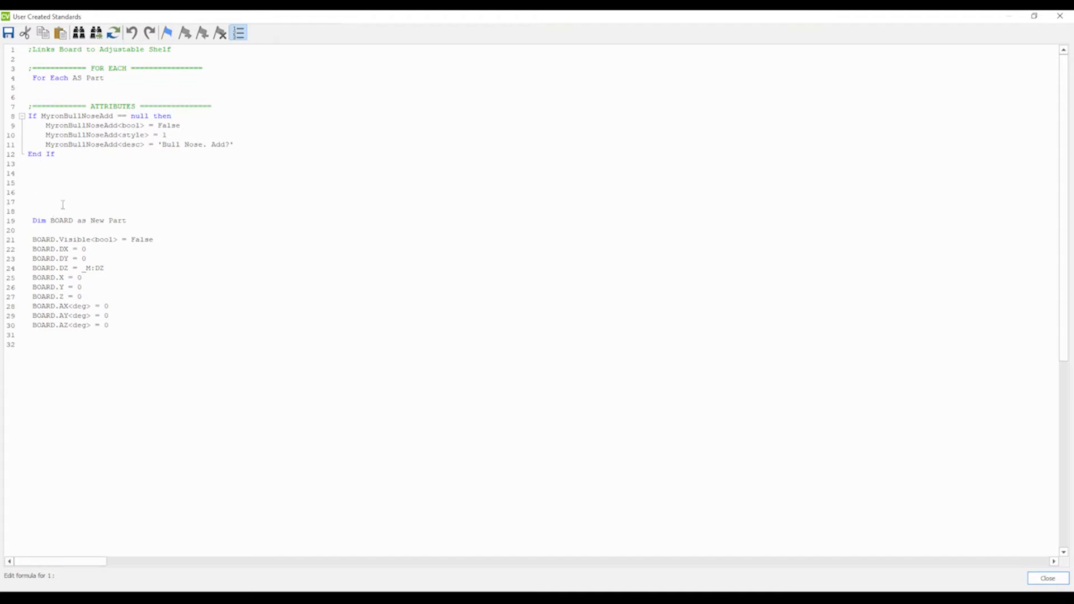
left_click_drag(219, 107, 28, 105)
key("ctrl+c")
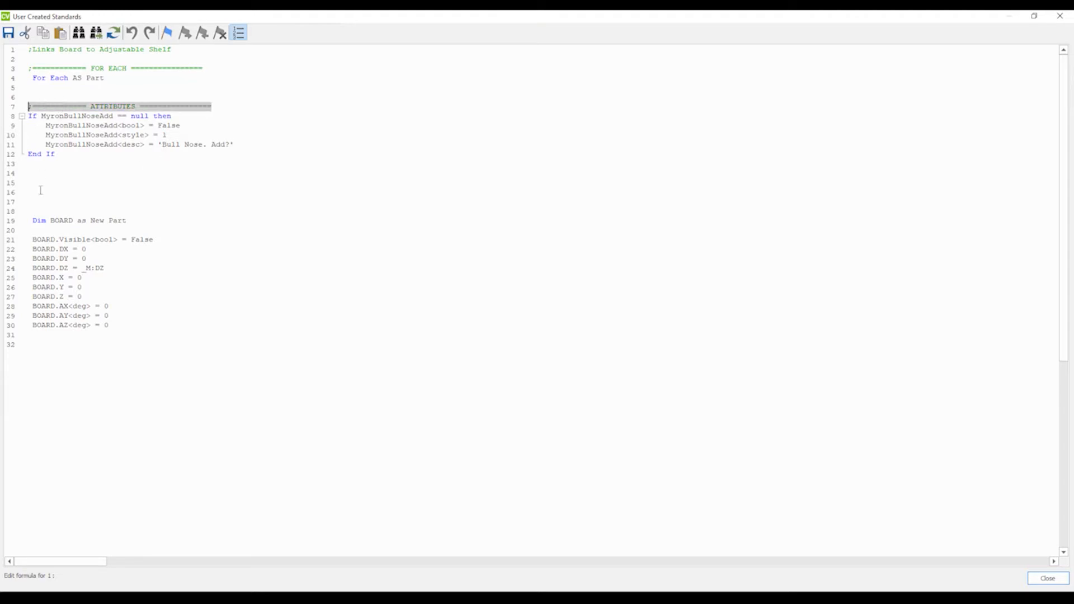
left_click(30, 202)
key("ctrl+v")
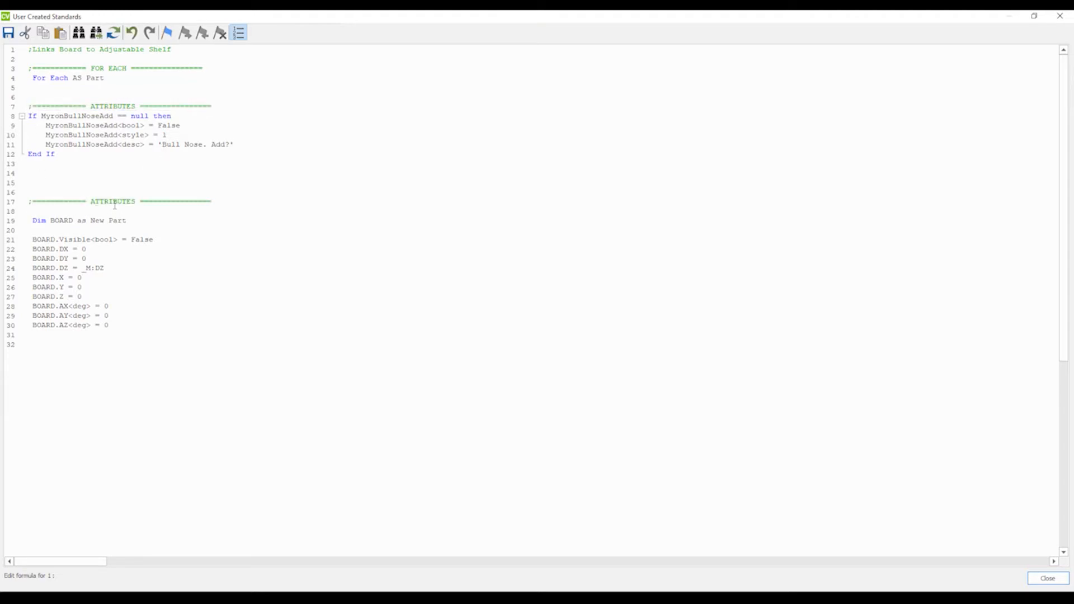
Rename the pasted header to ACTIONS and remove the blank lines beneath it.
double_click(114, 205)
type("ACTIONS")
left_click(52, 212)
key("BackSpace")
left_click(56, 223)
key("BackSpace")
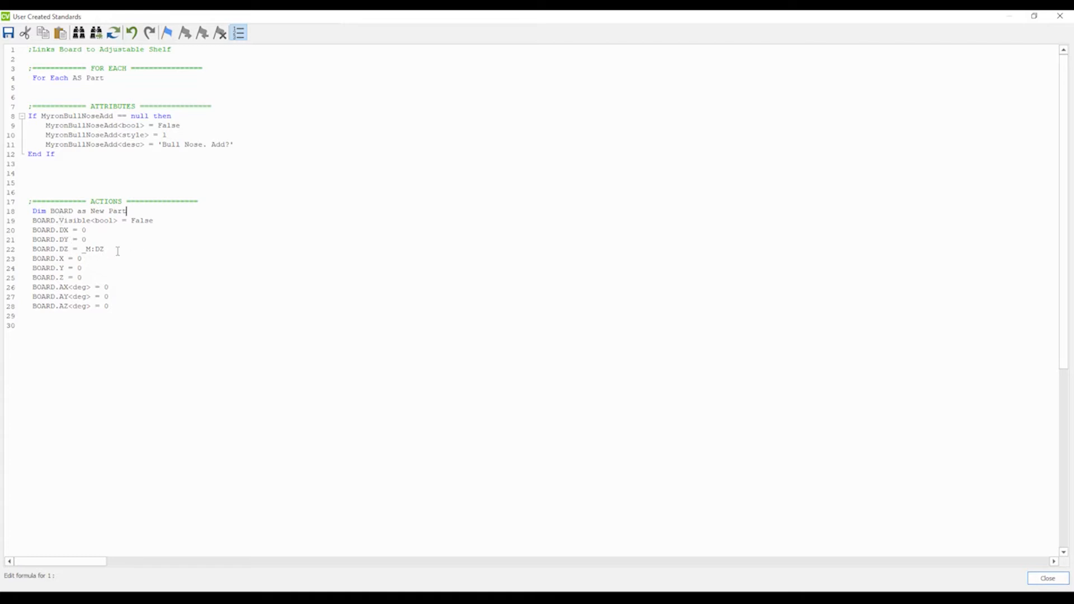
Insert blank lines after the Visible and DZ lines and add a ';sizing' comment above the dimension lines.
left_click(161, 222)
key("Return")
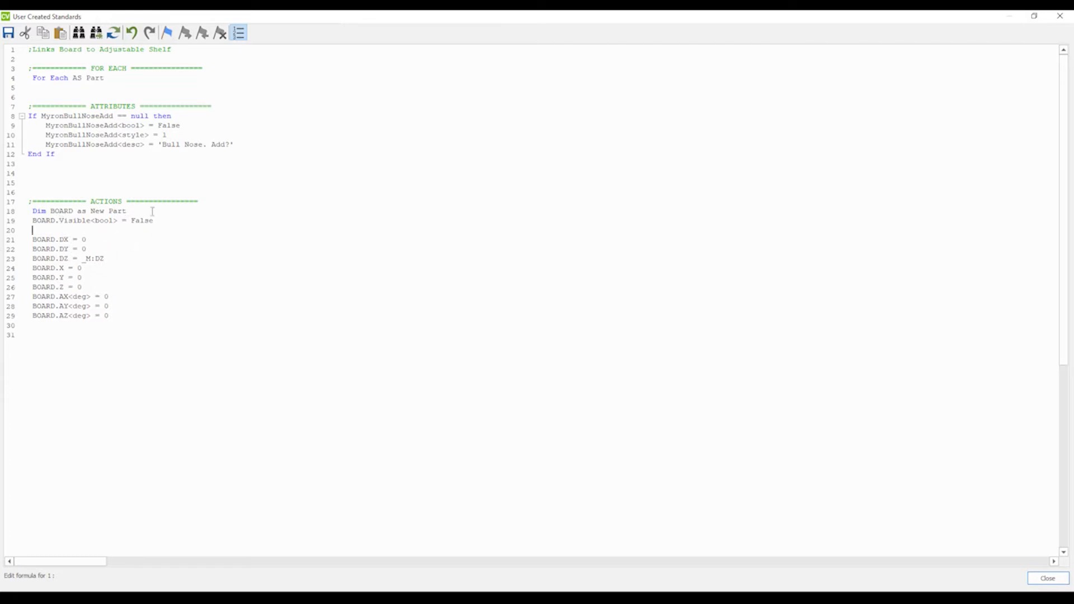
left_click(105, 258)
key("Return")
left_click(59, 231)
type(";sizing")
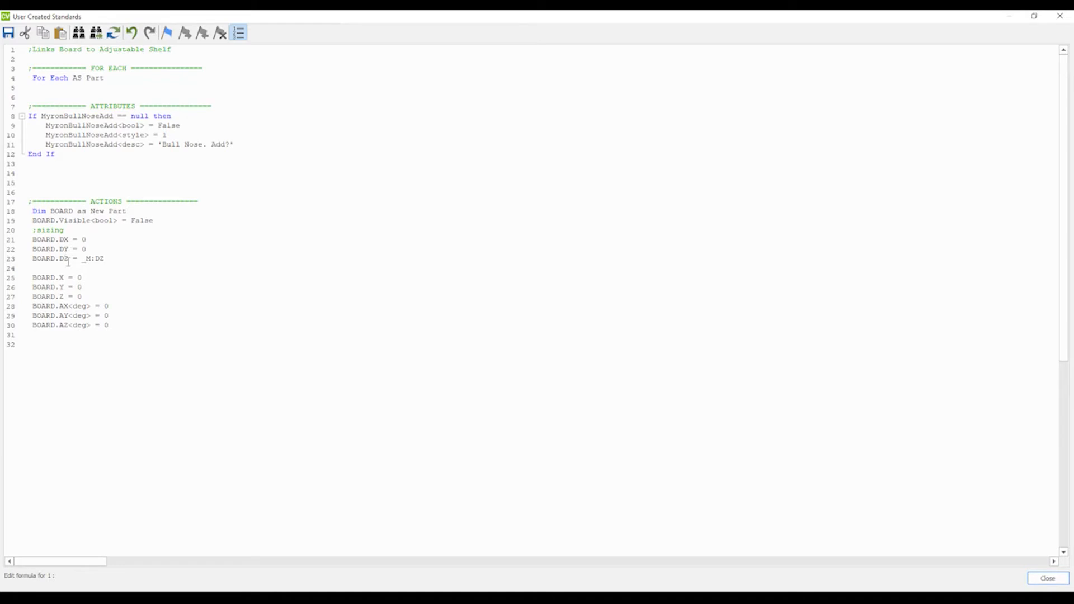
left_click_drag(51, 258, 24, 240)
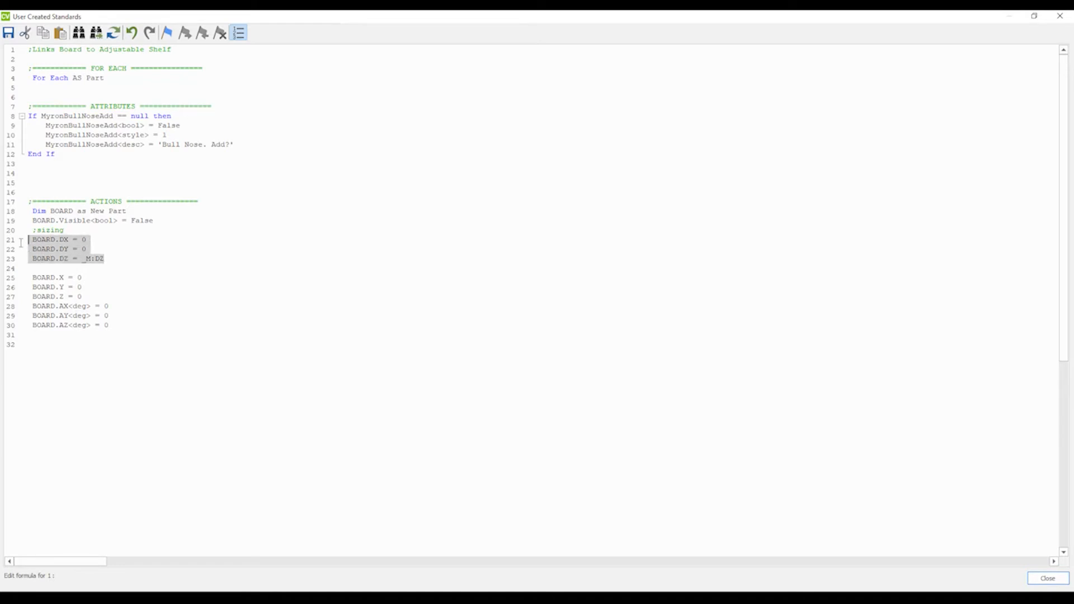
Add ';position' and ';angle' comment lines above the position and rotation lines.
left_click(89, 298)
key("Return")
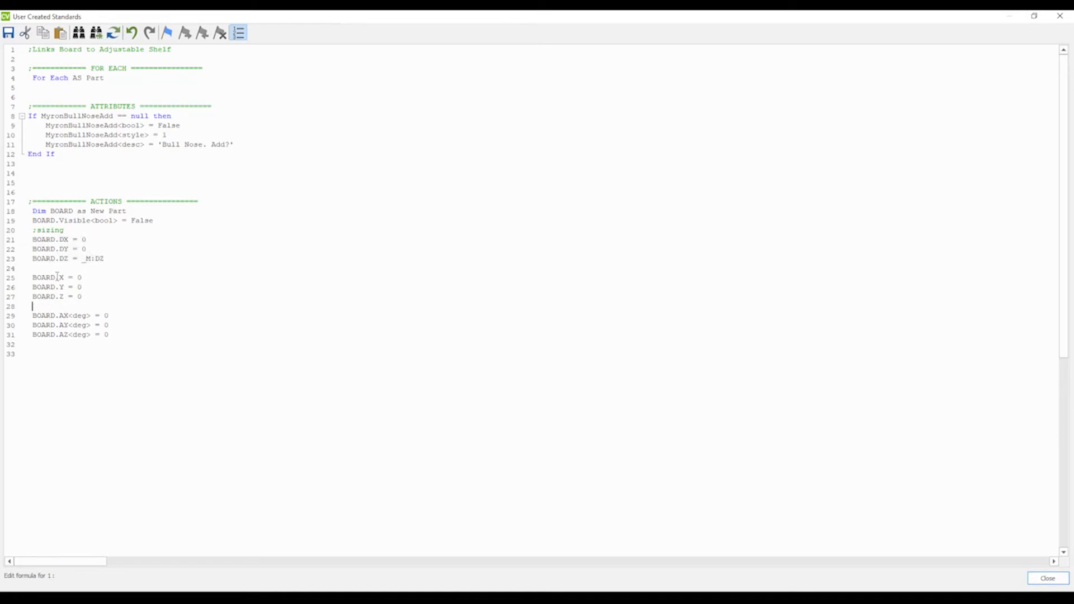
type("osition")
left_click(62, 268)
type("t")
left_click(87, 280)
type("angle")
left_click_drag(109, 336, 30, 316)
left_click(131, 336)
key("Down")
Make the board visible with True and size it with DX = 1.5 and DY = 20.
double_click(143, 222)
type("True")
double_click(84, 241)
type("1.5")
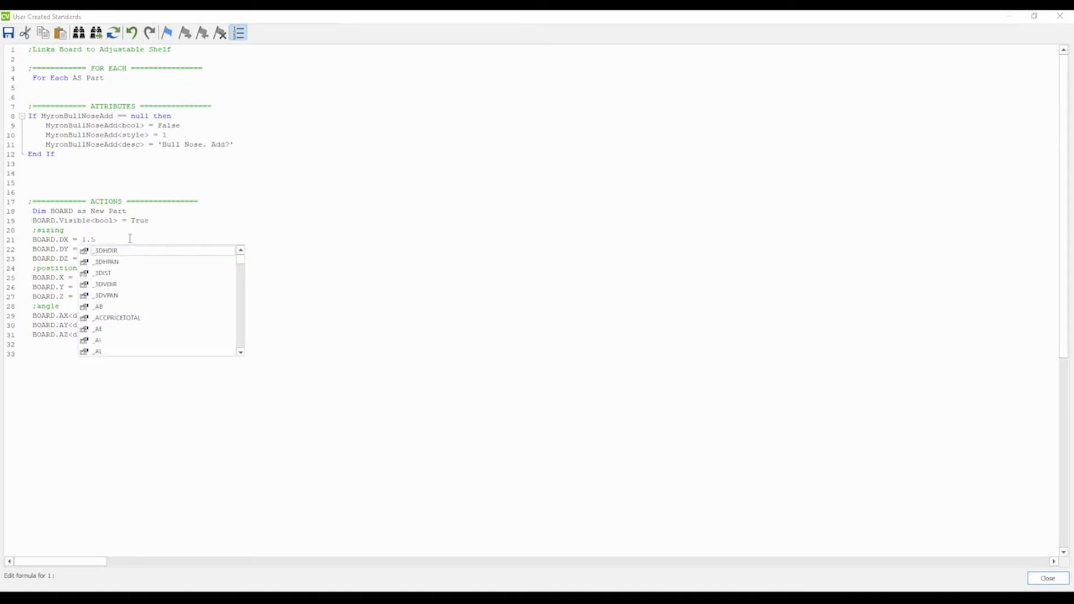
key("Escape")
double_click(84, 249)
type("20")
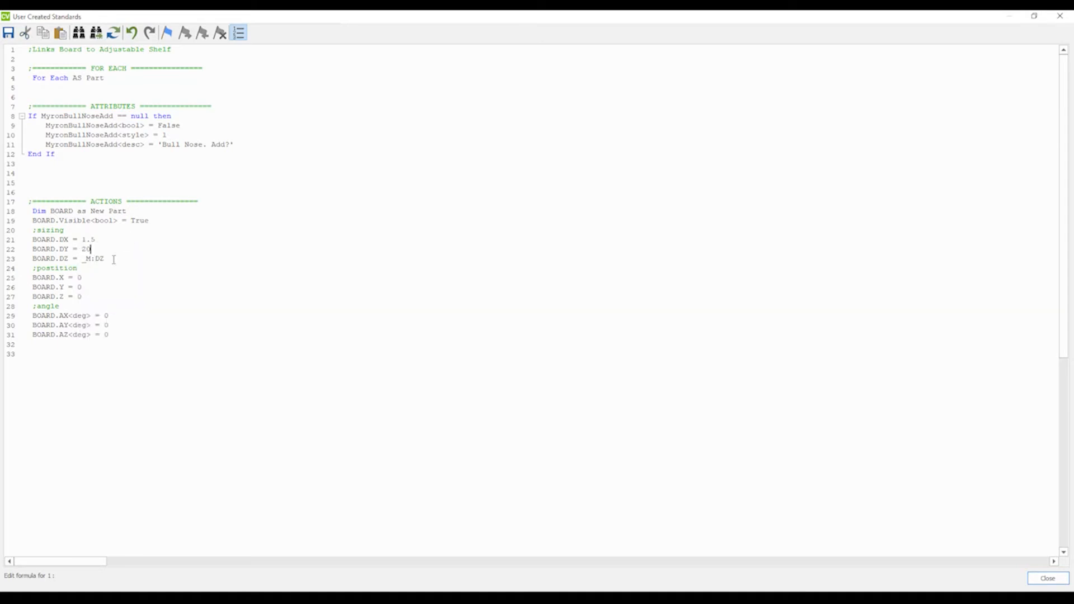
left_click(169, 278)
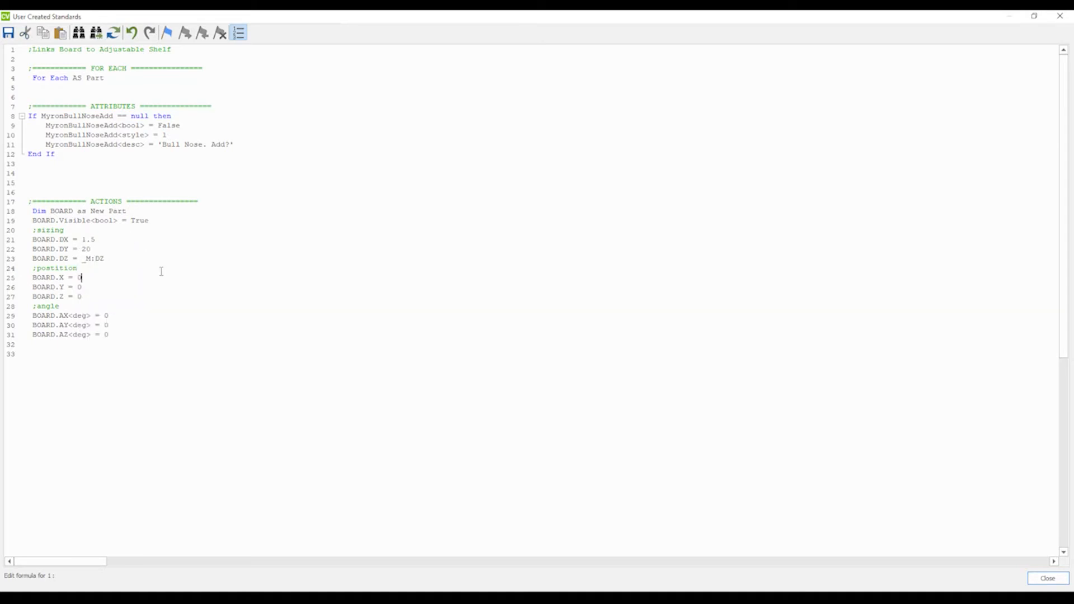
Append ';width', ';length' and ';thickness' comments to the DX, DY and DZ lines.
double_click(86, 249)
left_click(133, 281)
type(";width")
type("length")
left_click(134, 260)
type(";thickness")
left_click_drag(106, 260, 82, 260)
left_click(109, 270)
Save the code changes and close the code editor and standards dialog.
left_click(1060, 16)
key("Return")
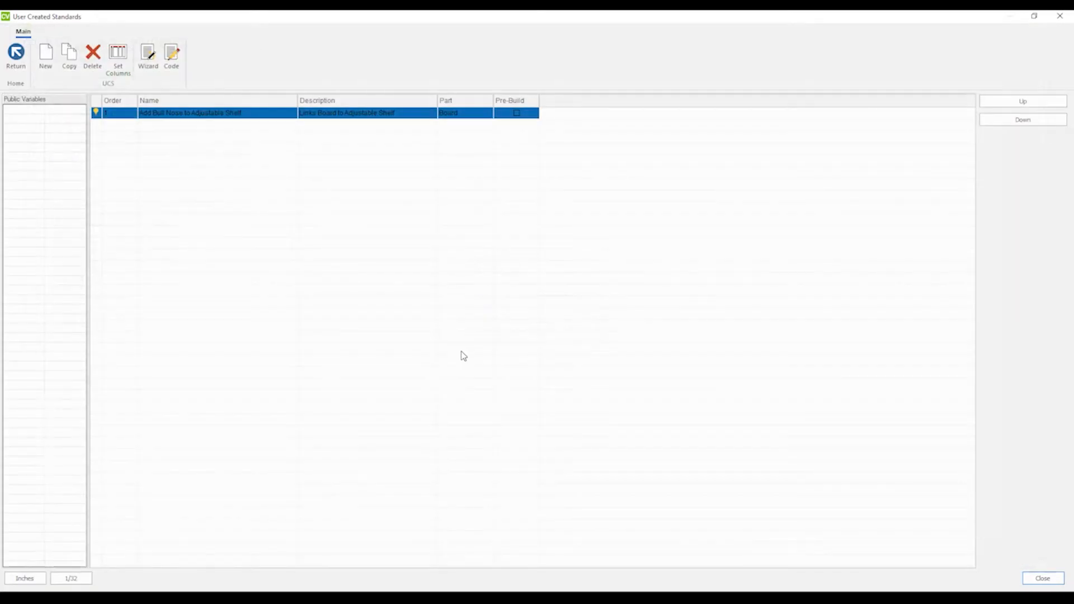
left_click(1060, 15)
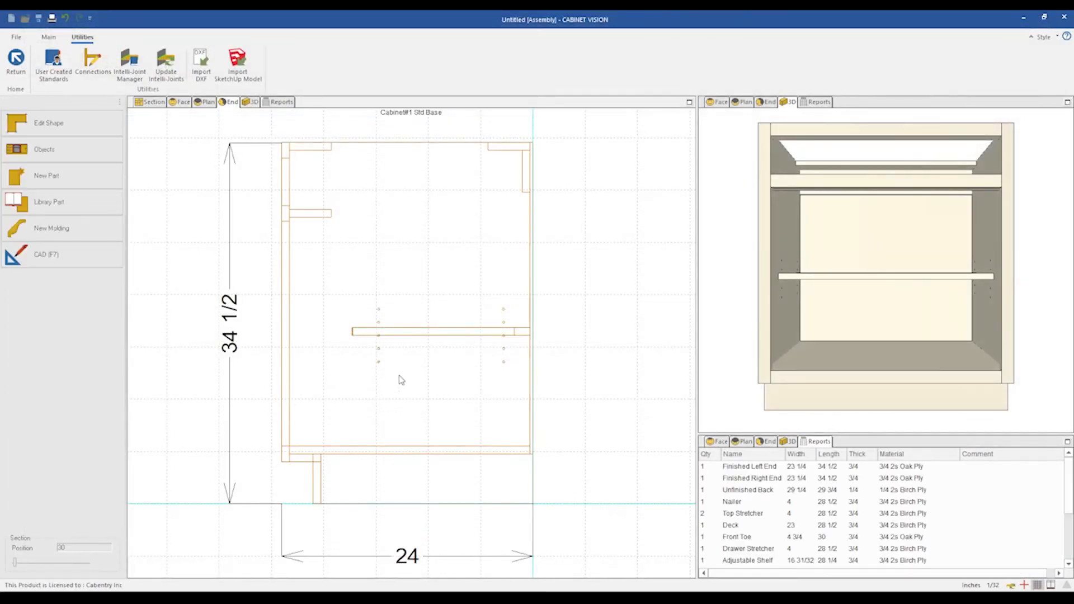
Inspect the new board part on the cabinet in the end and 3D views.
scroll(523, 336, "up", 3)
left_click(525, 317)
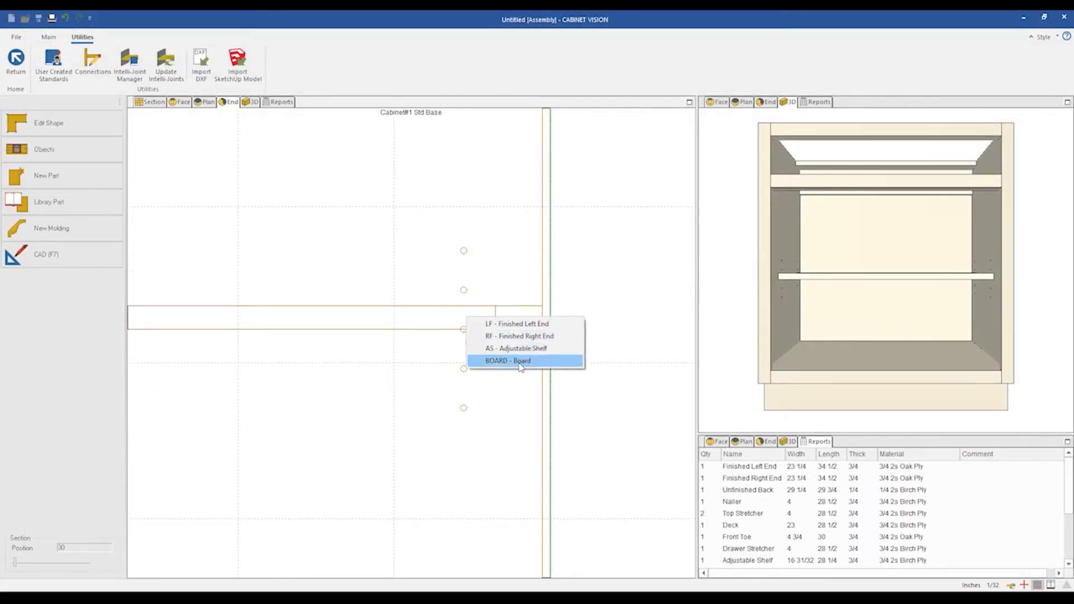
left_click(520, 362)
scroll(616, 319, "down", 3)
left_click(927, 276)
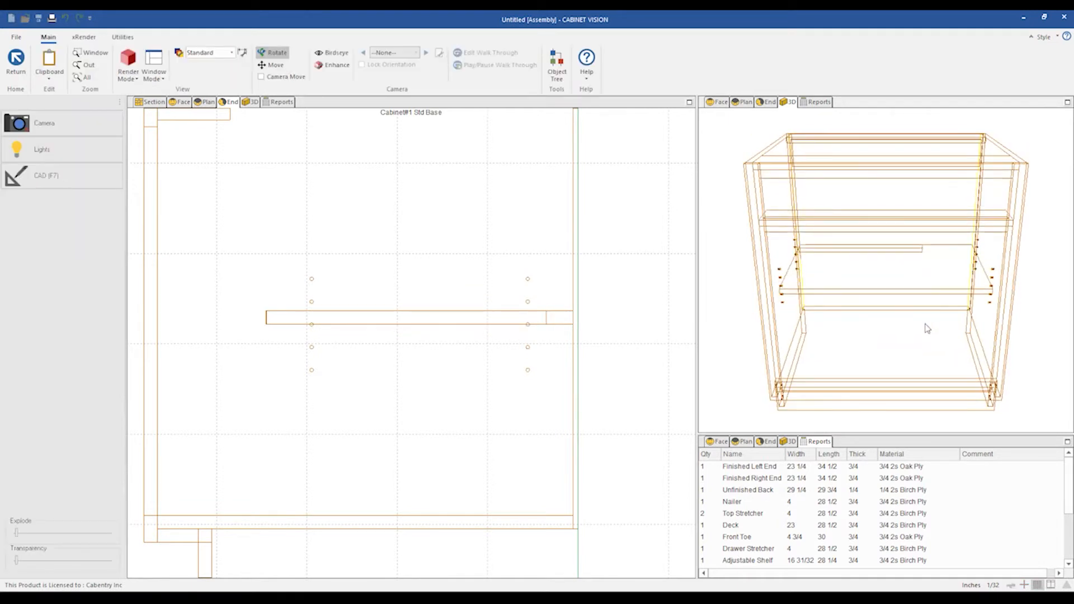
left_click_drag(884, 318, 873, 259)
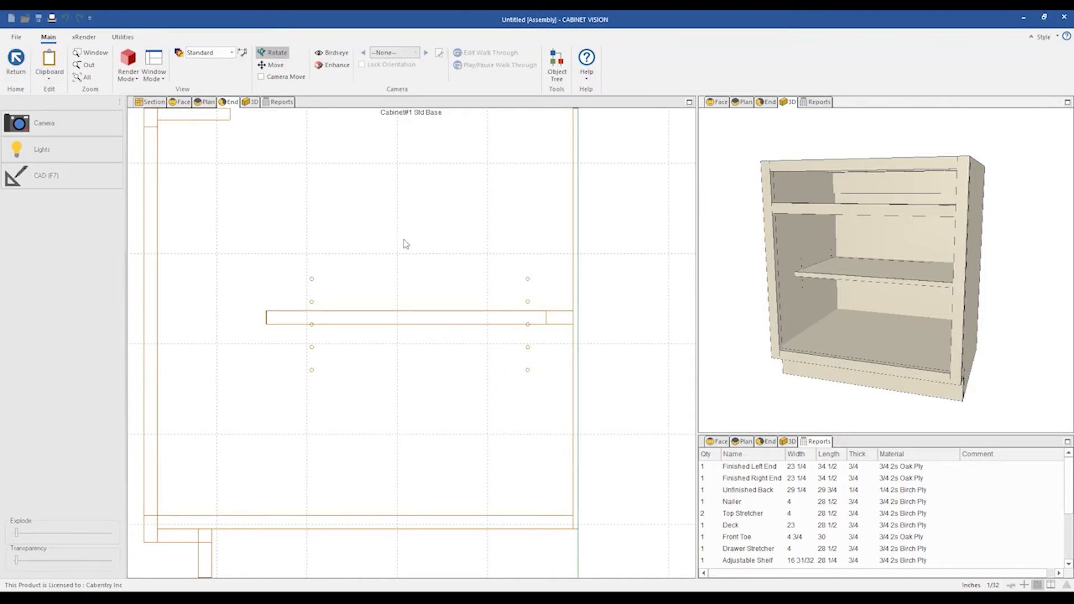
scroll(392, 239, "down", 2)
left_click(232, 103)
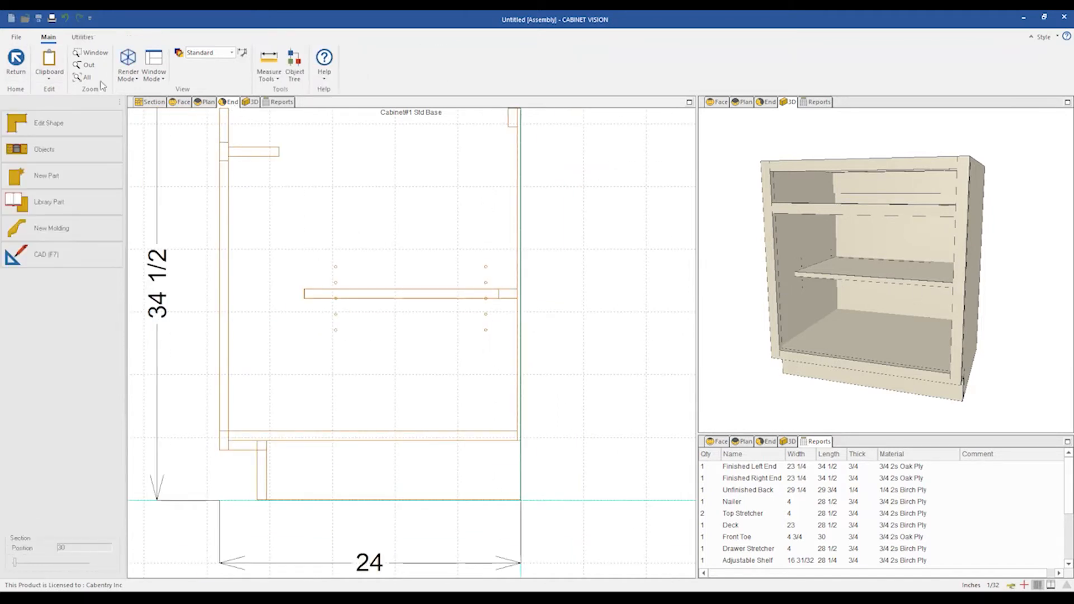
Reopen the standard's code to review the board position lines, then close it.
left_click(82, 37)
left_click(54, 63)
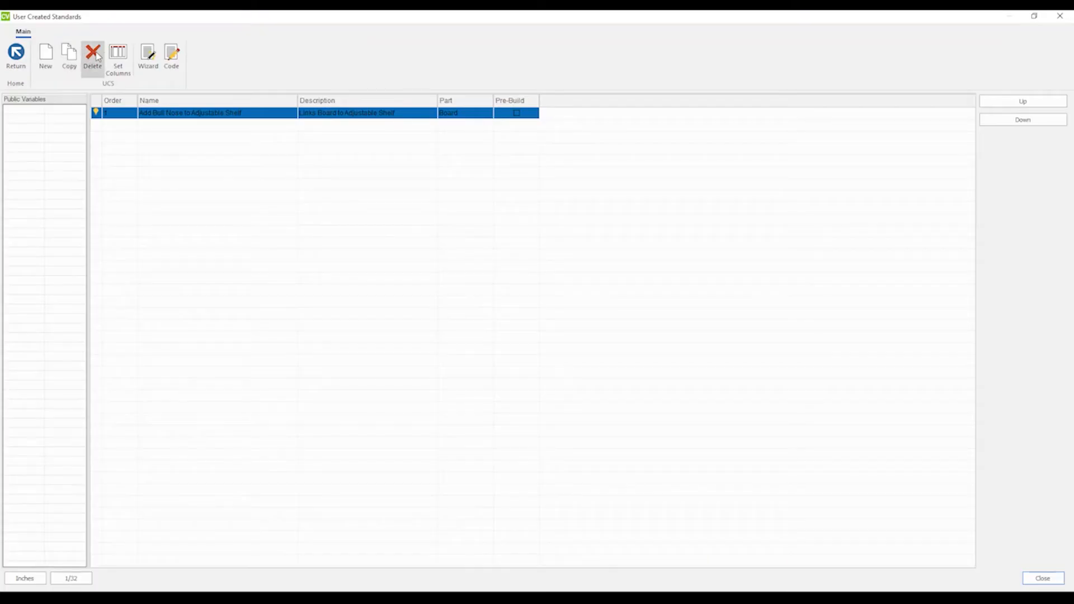
left_click(172, 56)
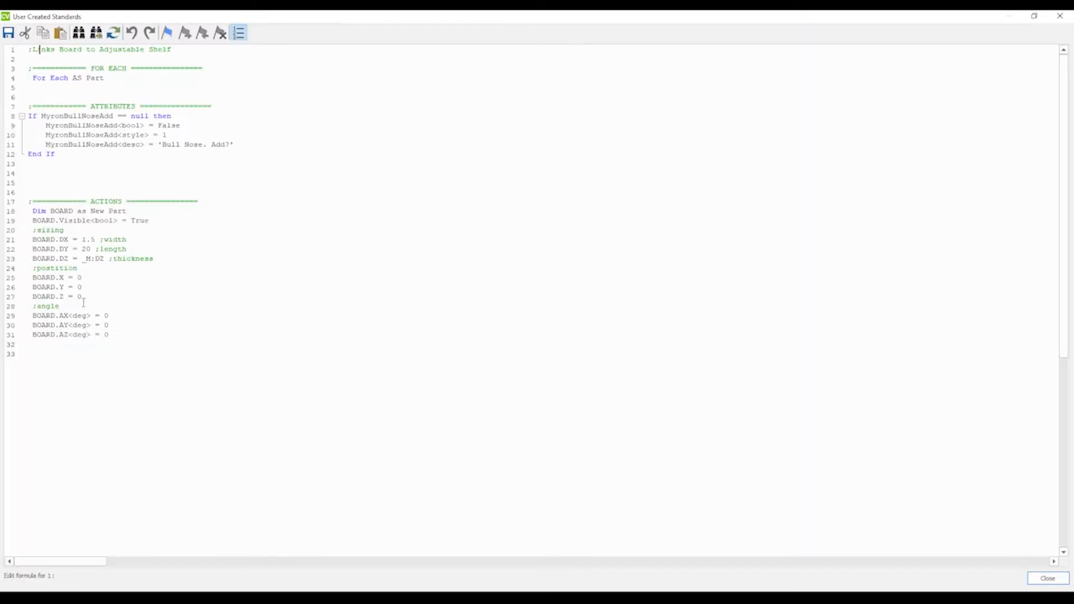
double_click(79, 297)
left_click(1060, 16)
left_click(529, 329)
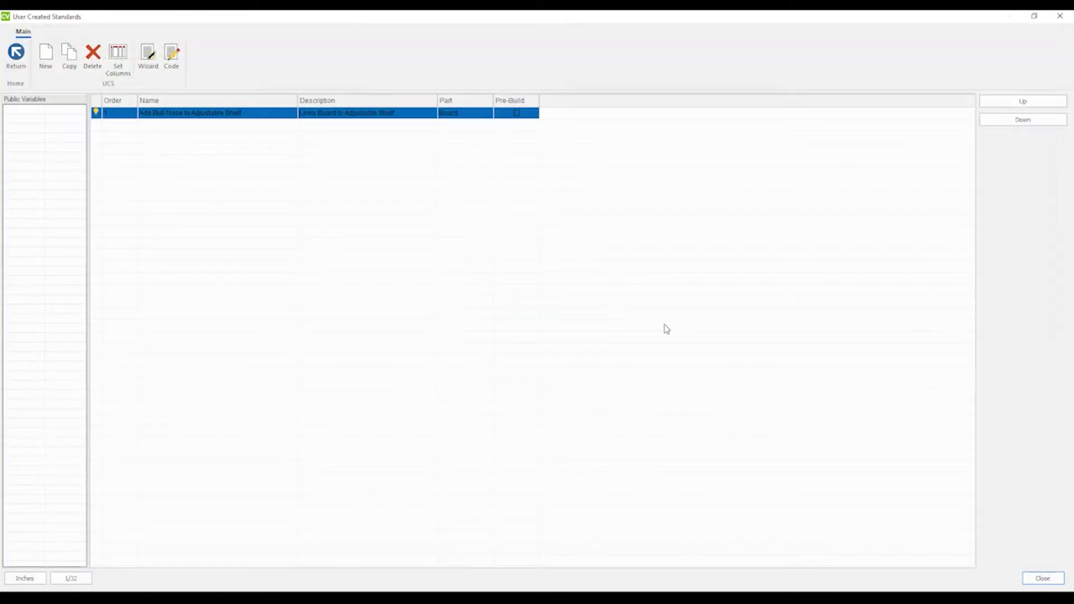
left_click(1060, 15)
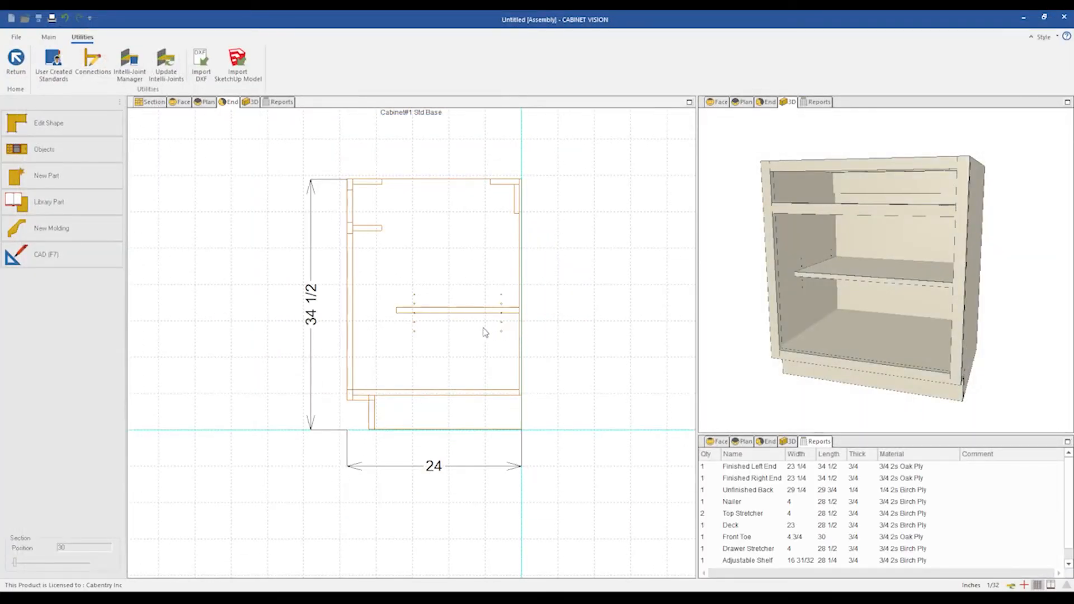
Zoom around the end view to examine where the board sits relative to the cabinet.
scroll(471, 331, "down", 2)
scroll(479, 274, "up", 2)
scroll(479, 307, "down", 2)
scroll(520, 193, "up", 2)
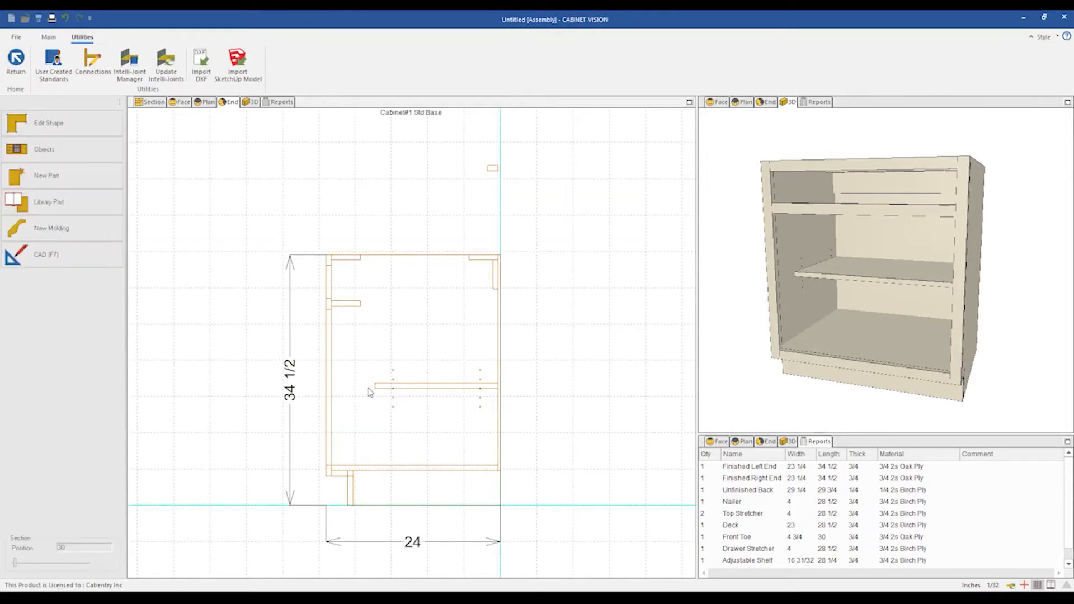
scroll(460, 398, "up", 1)
scroll(485, 410, "down", 1)
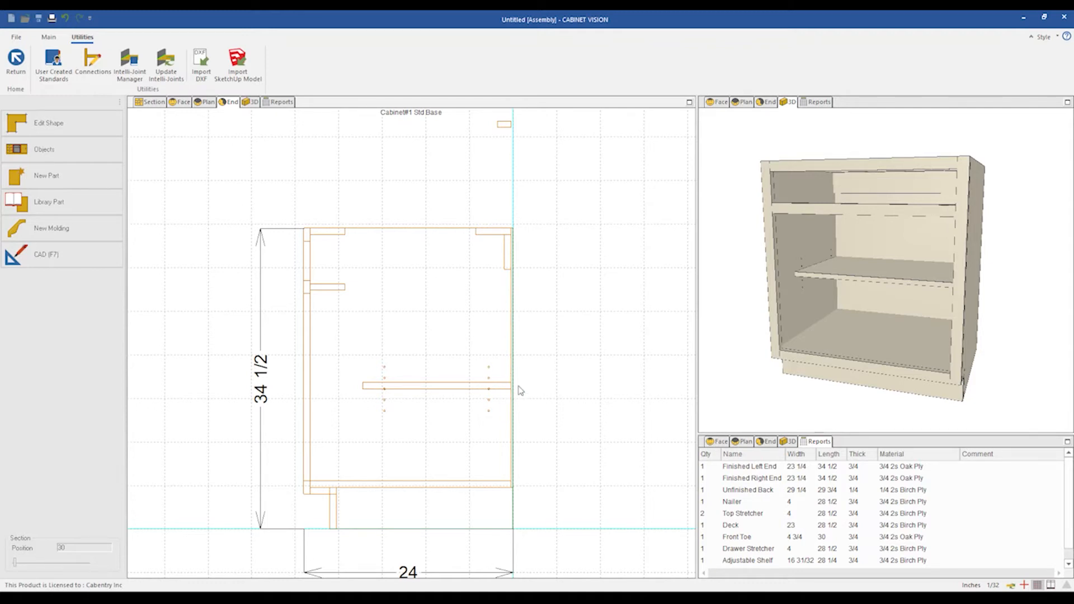
scroll(517, 391, "up", 2)
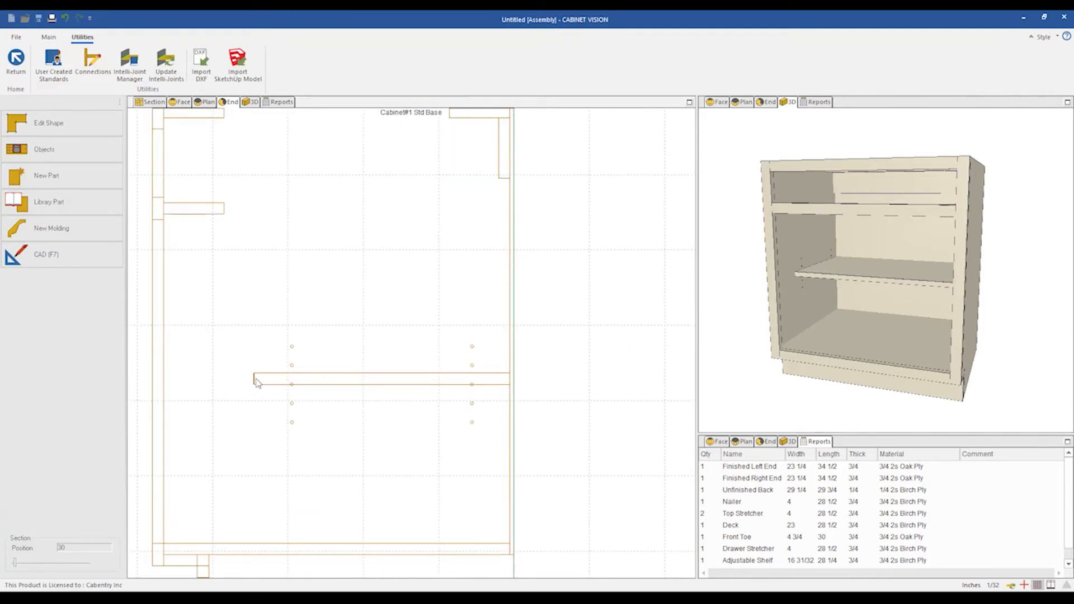
scroll(463, 387, "down", 1)
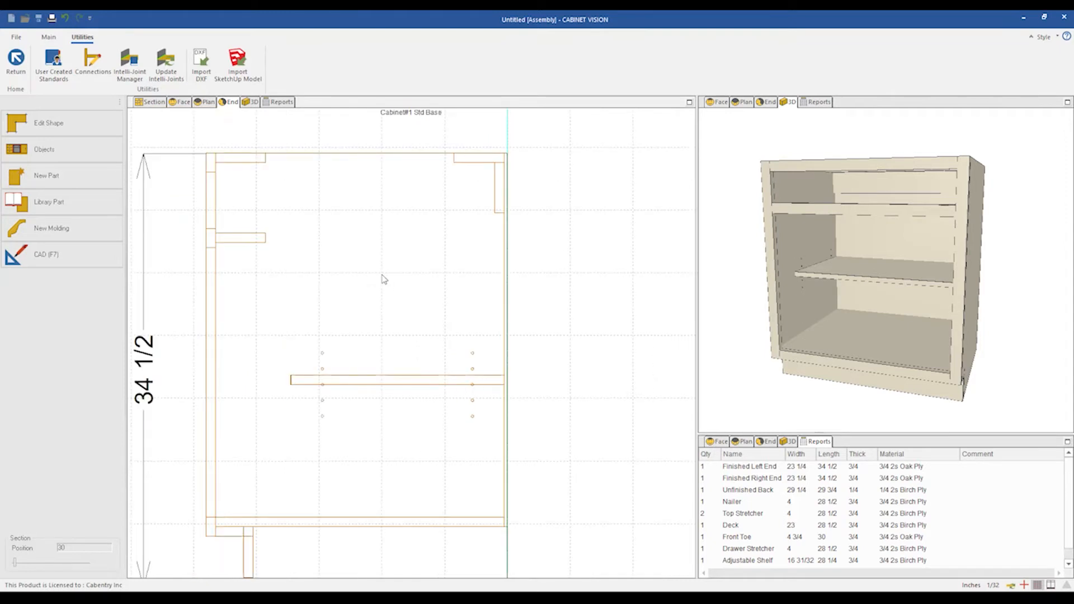
Open the help topic 'A Breakdown on UCSs' and highlight the dimension and position parameter definitions.
left_click(49, 37)
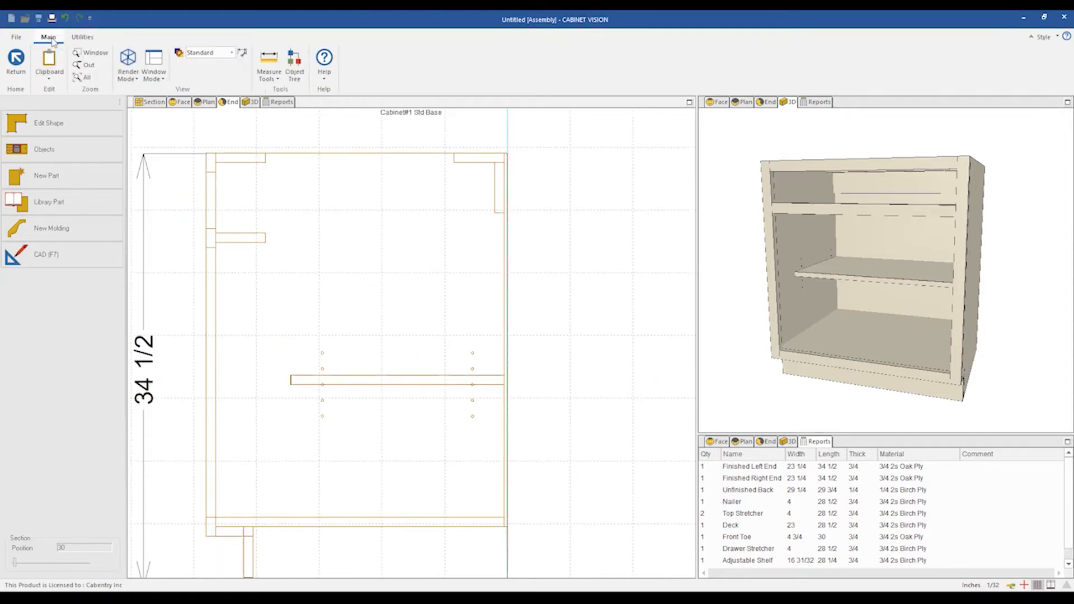
left_click(326, 79)
left_click(350, 98)
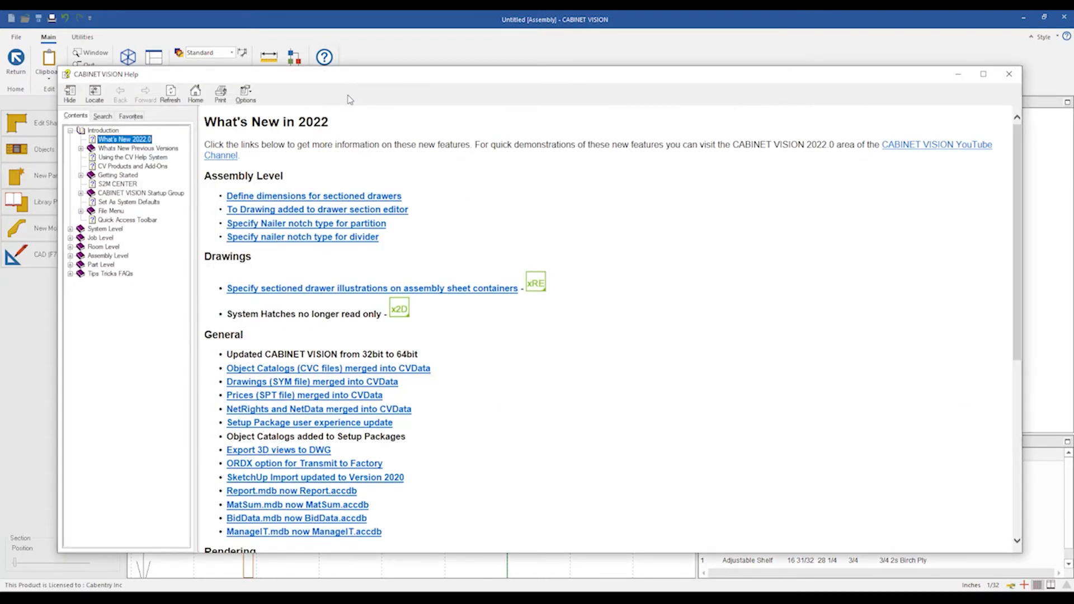
left_click(110, 275)
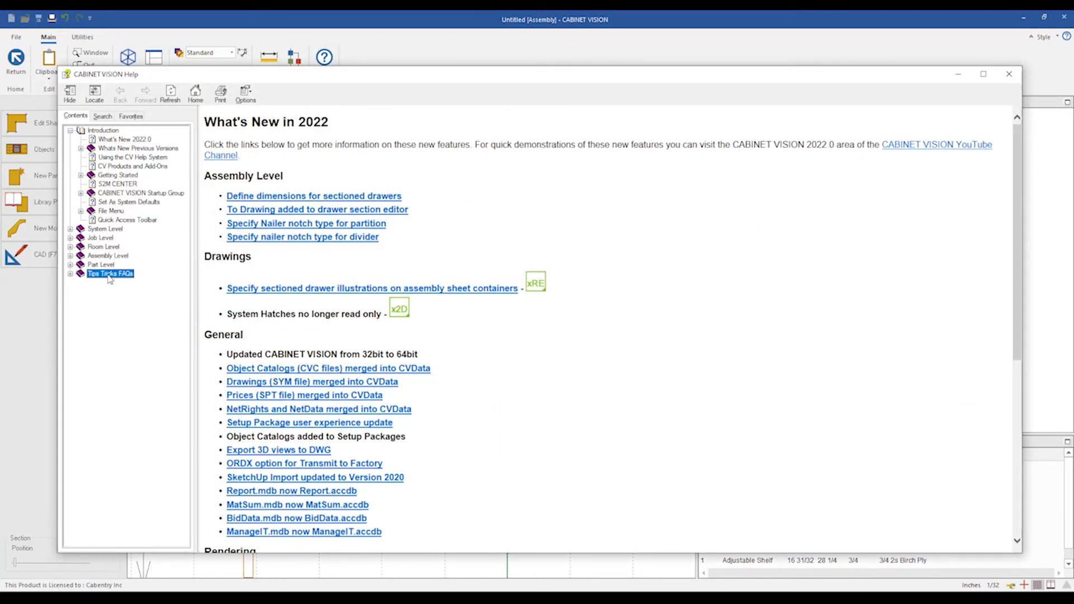
double_click(110, 275)
double_click(105, 452)
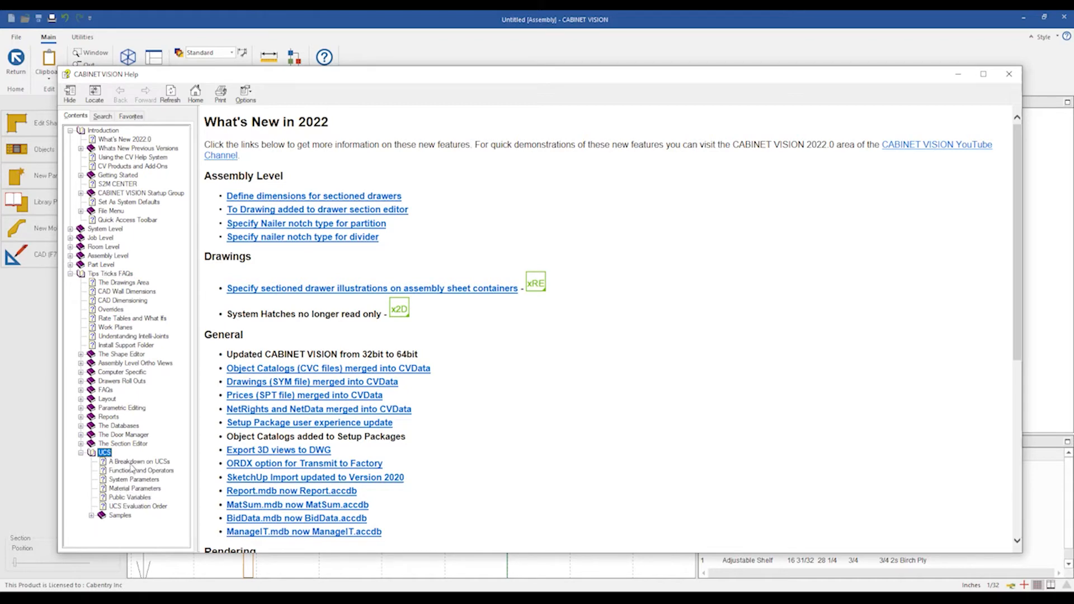
left_click(129, 463)
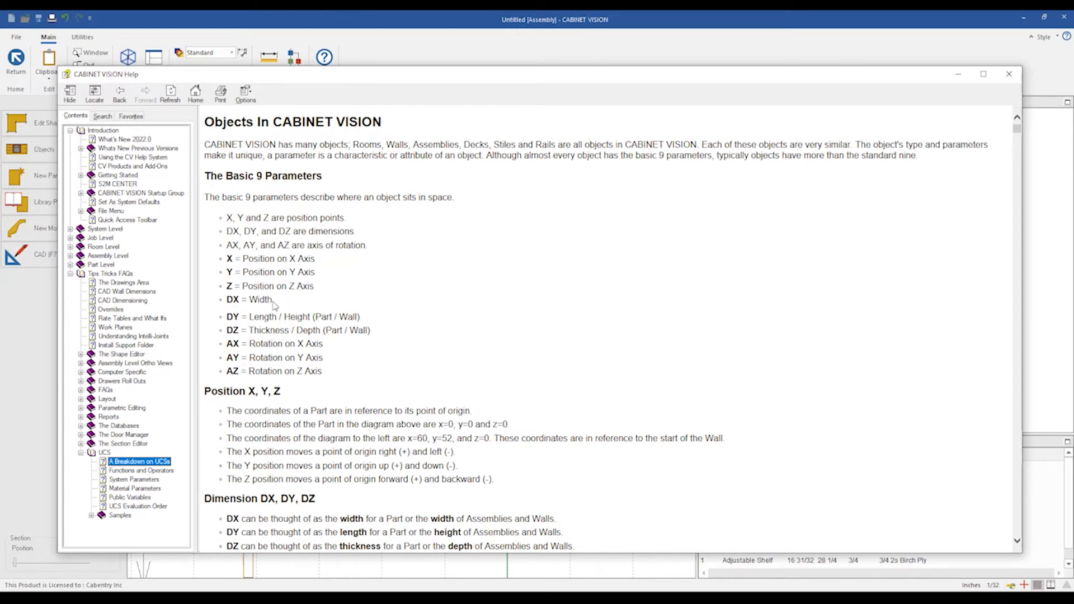
left_click_drag(373, 334, 219, 300)
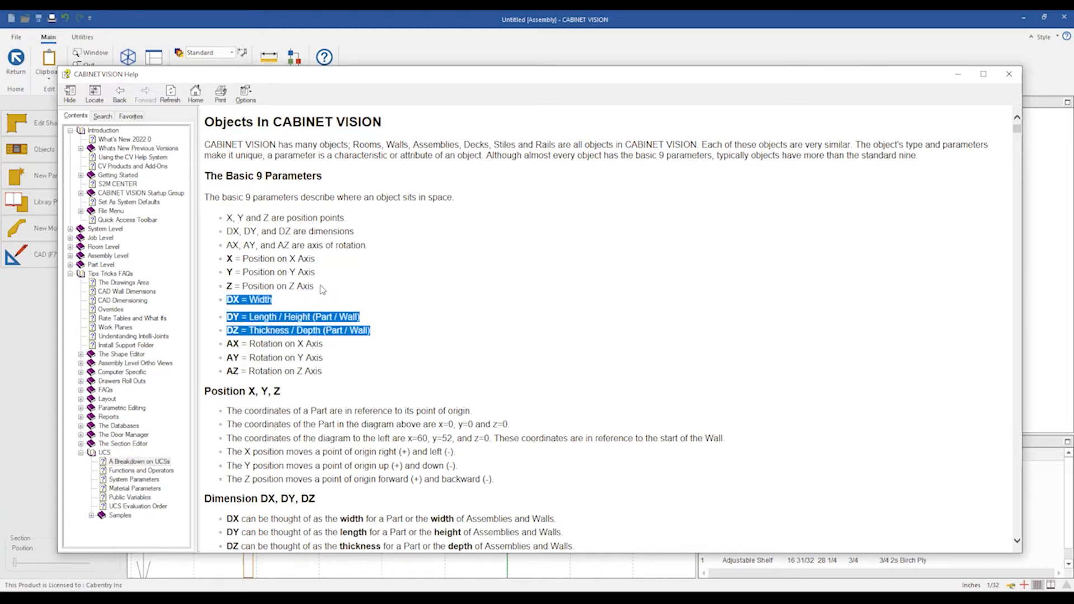
left_click_drag(316, 288, 220, 261)
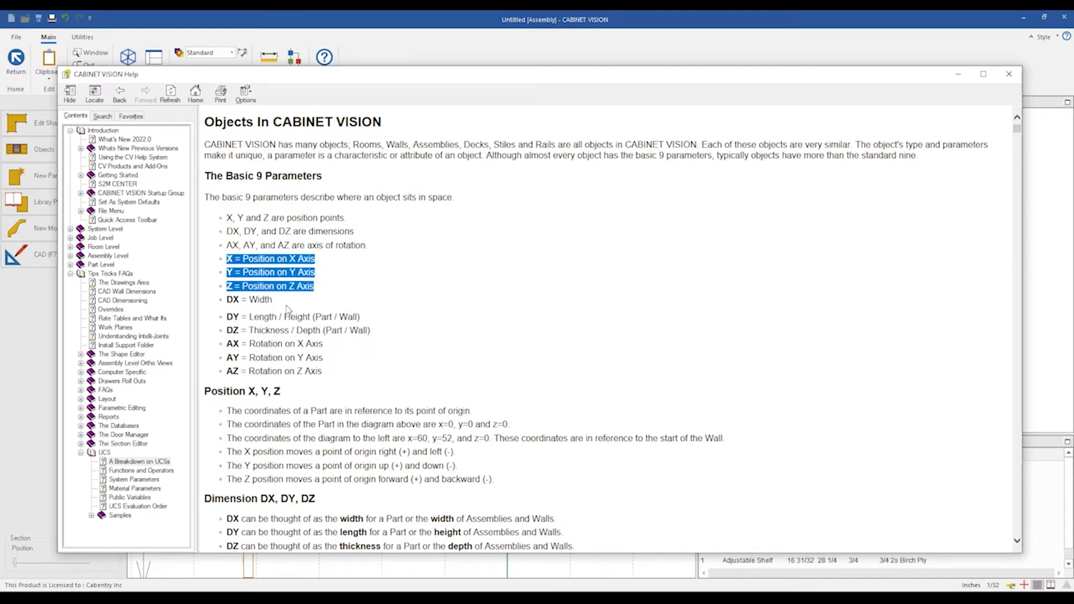
Highlight the AX, AY and AZ rotation parameter definitions in the help topic.
left_click_drag(326, 372, 225, 344)
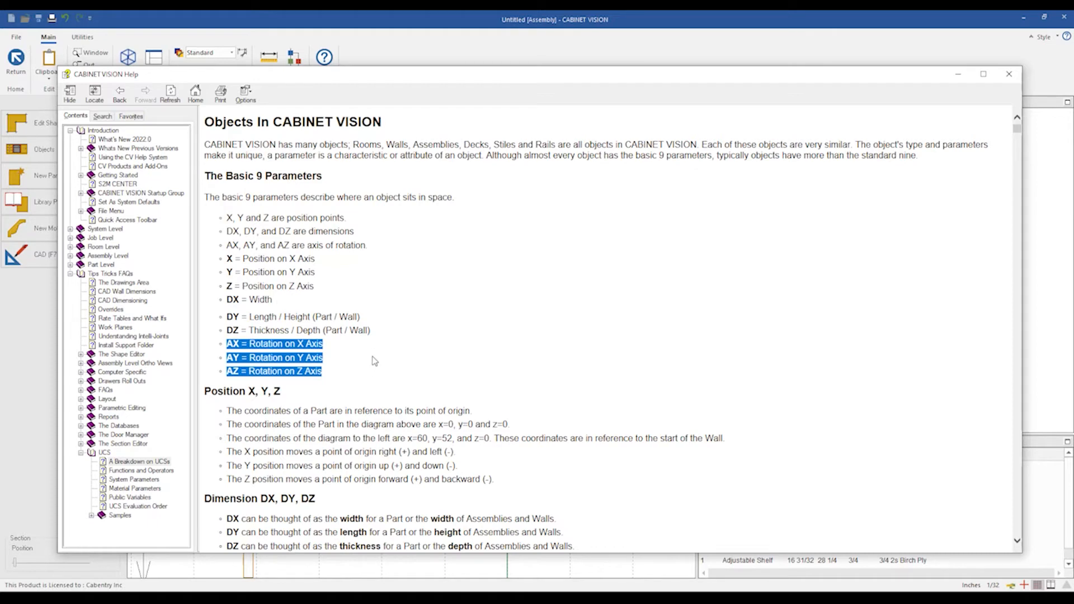
scroll(436, 360, "down", 5)
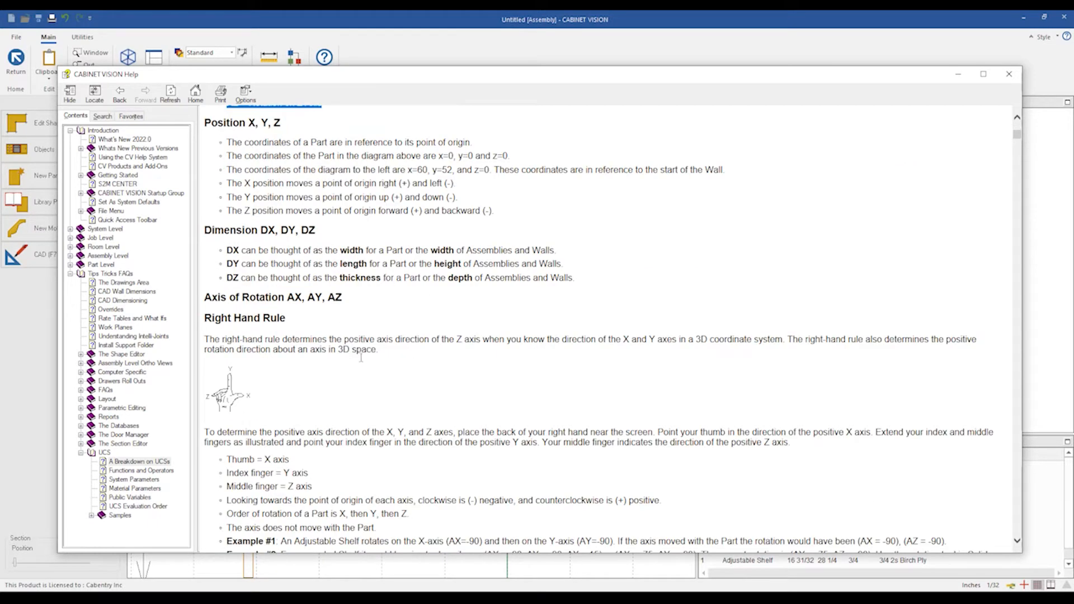
scroll(240, 390, "up", 4)
Open the Functions and Operators help topic and read through the listed operators.
left_click(139, 473)
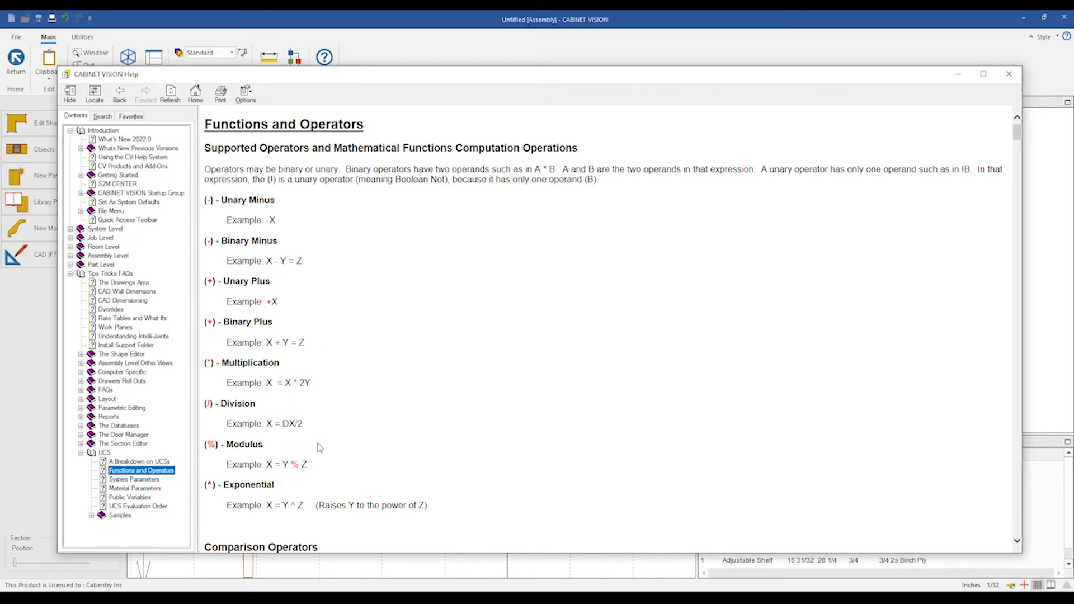
scroll(319, 448, "down", 3)
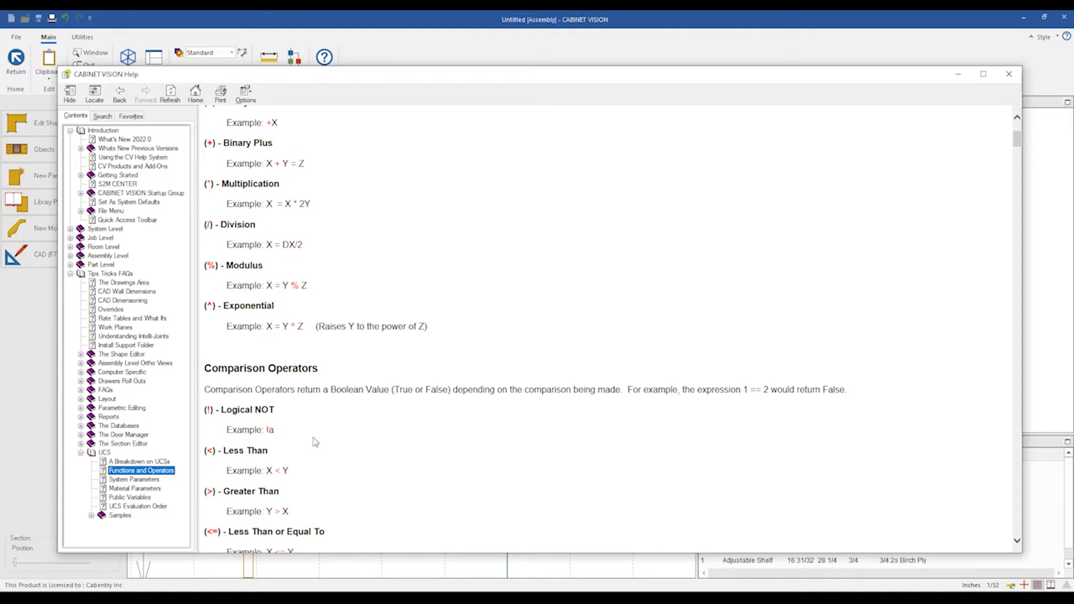
scroll(332, 422, "down", 3)
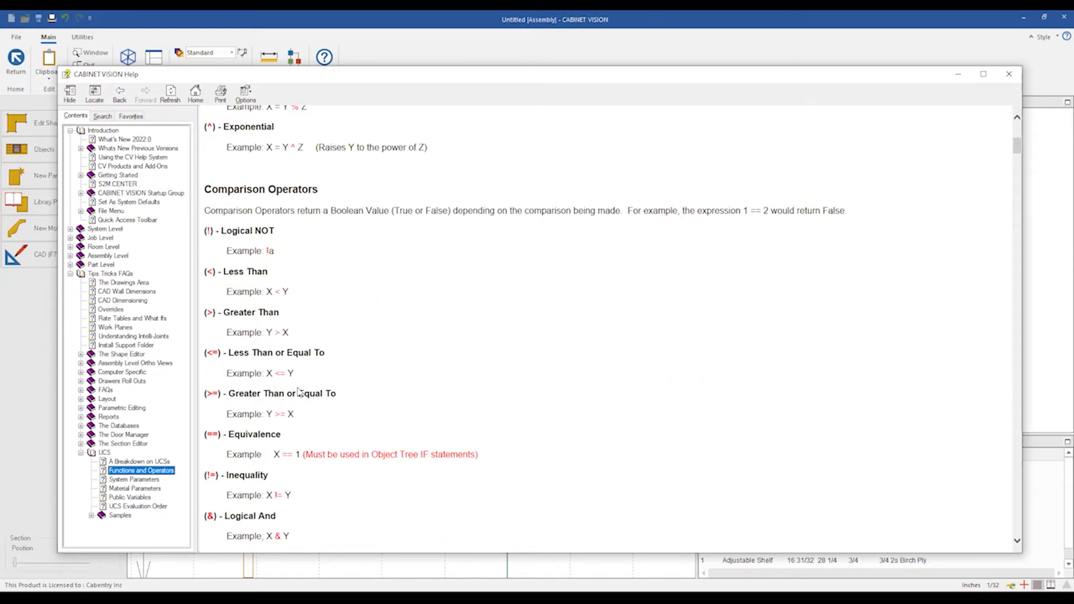
scroll(364, 367, "down", 3)
scroll(364, 367, "down", 9)
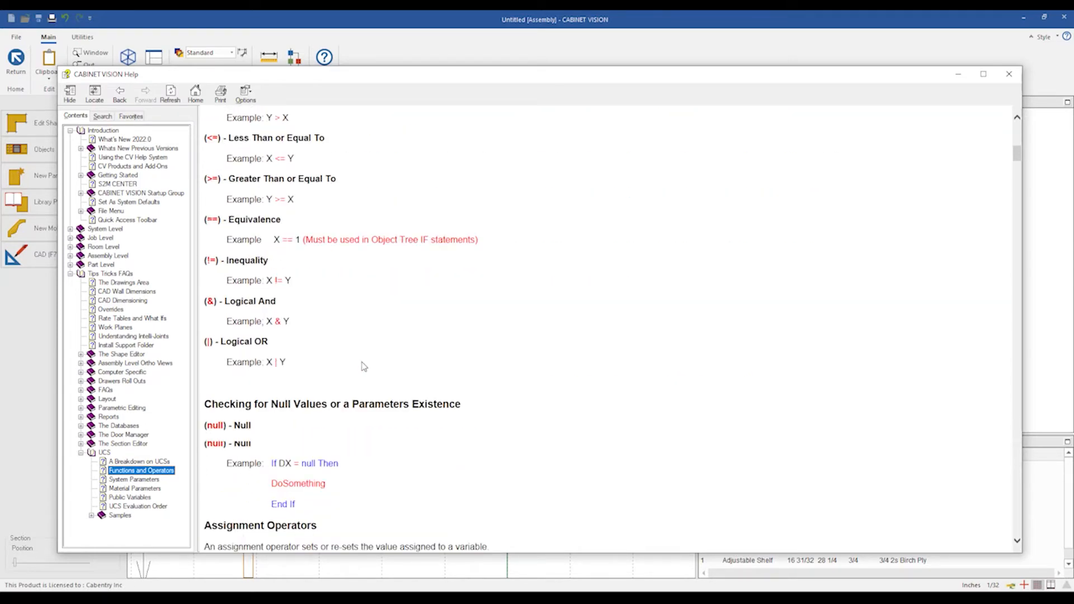
scroll(320, 359, "down", 3)
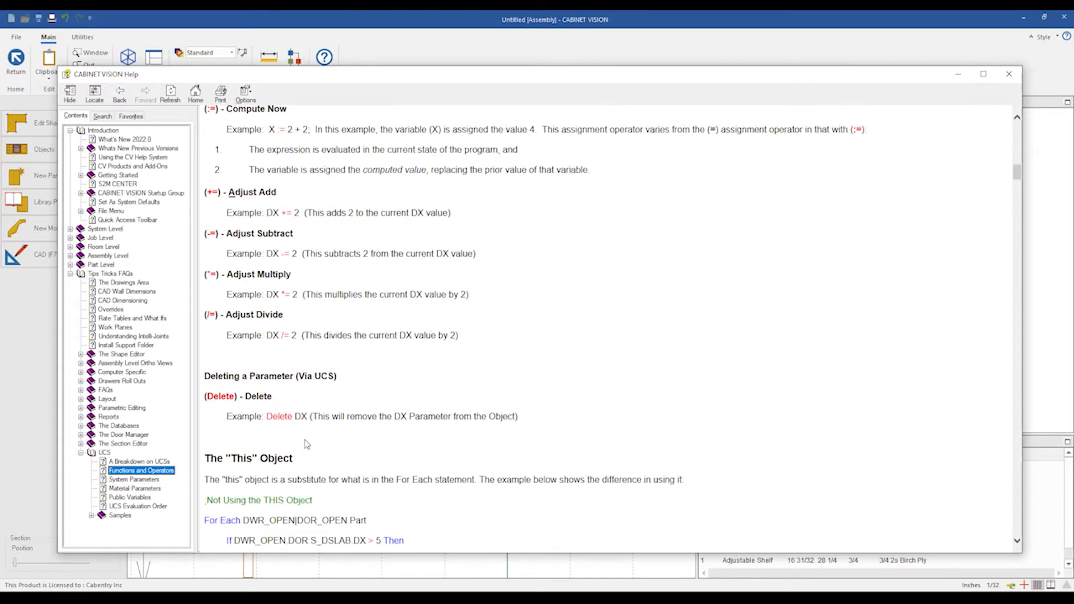
Open the System Parameters help topic and search it for _FACEWP with case matching.
left_click(130, 480)
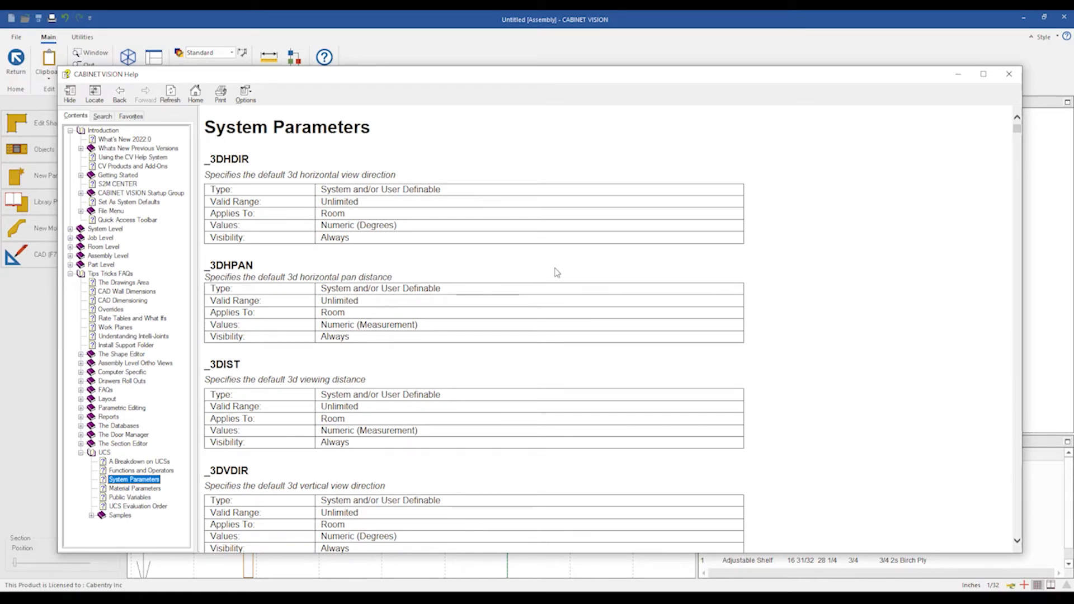
left_click_drag(775, 80, 789, 74)
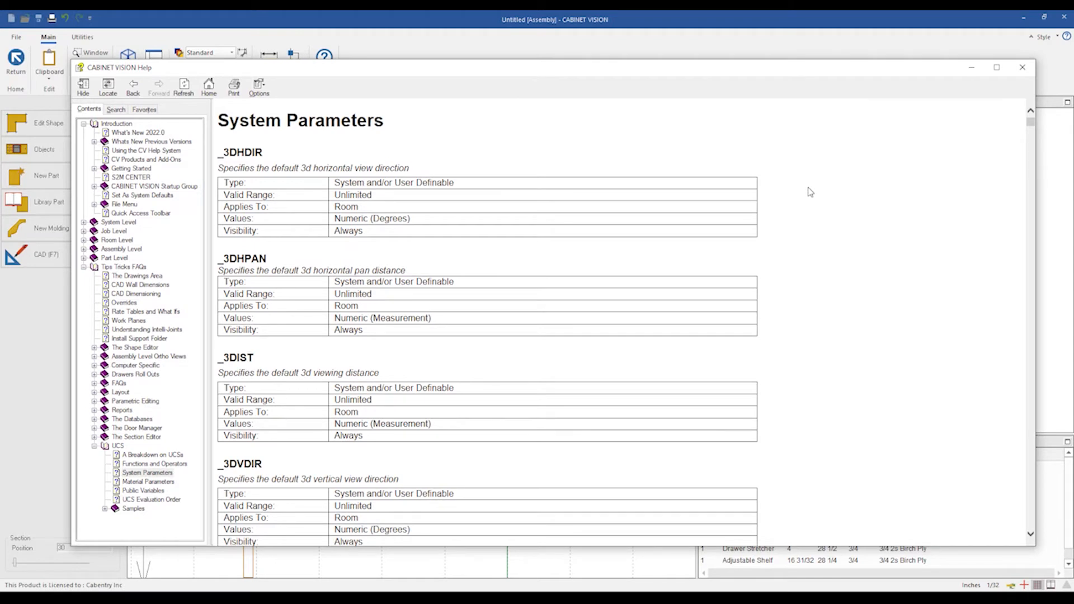
key("ctrl+f")
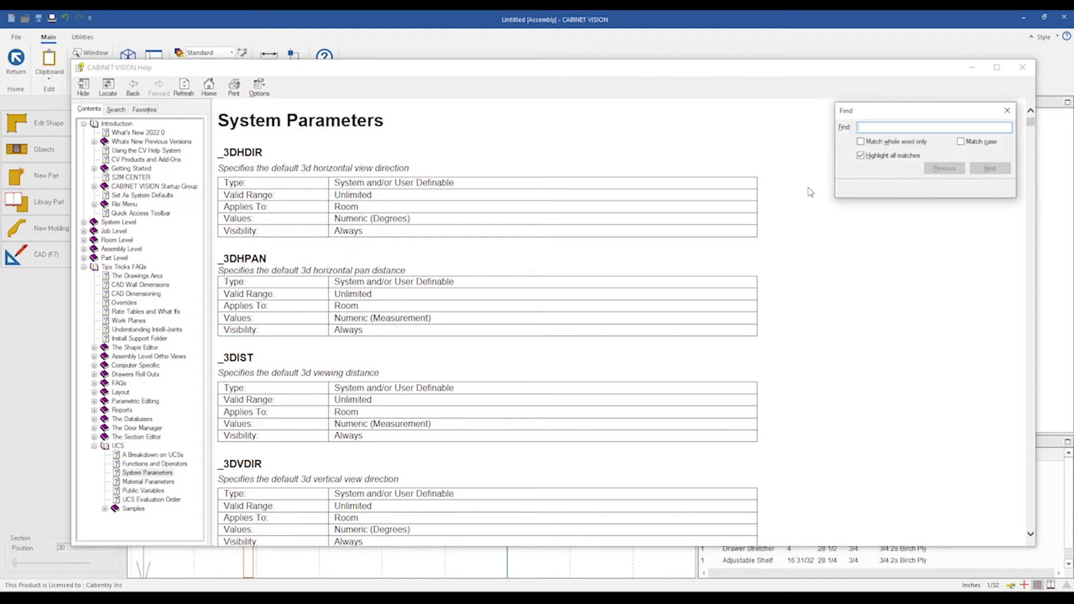
type("_FACEWP")
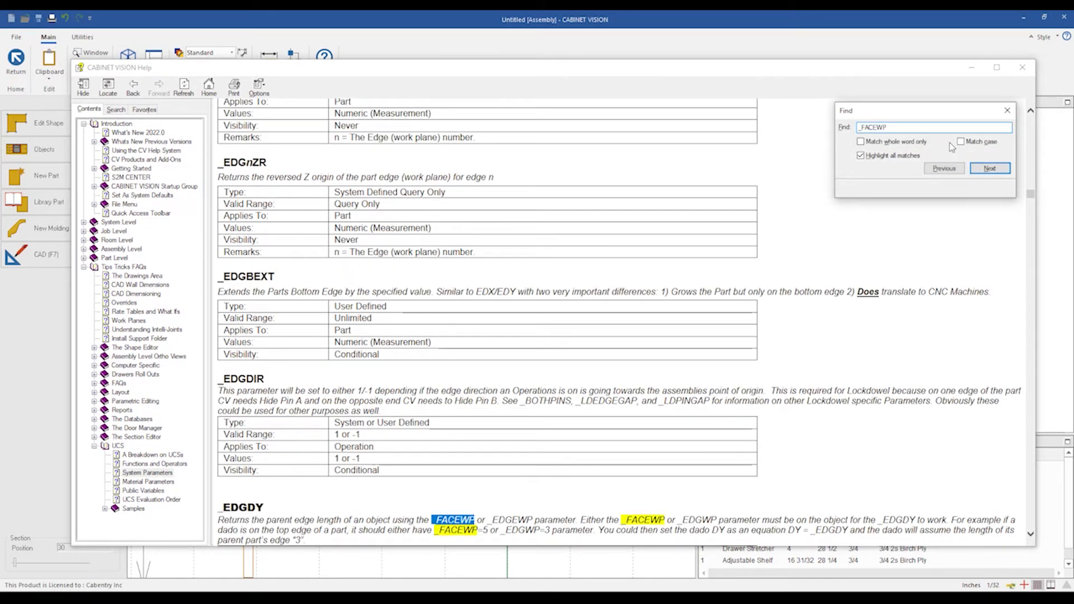
left_click(961, 142)
left_click(989, 168)
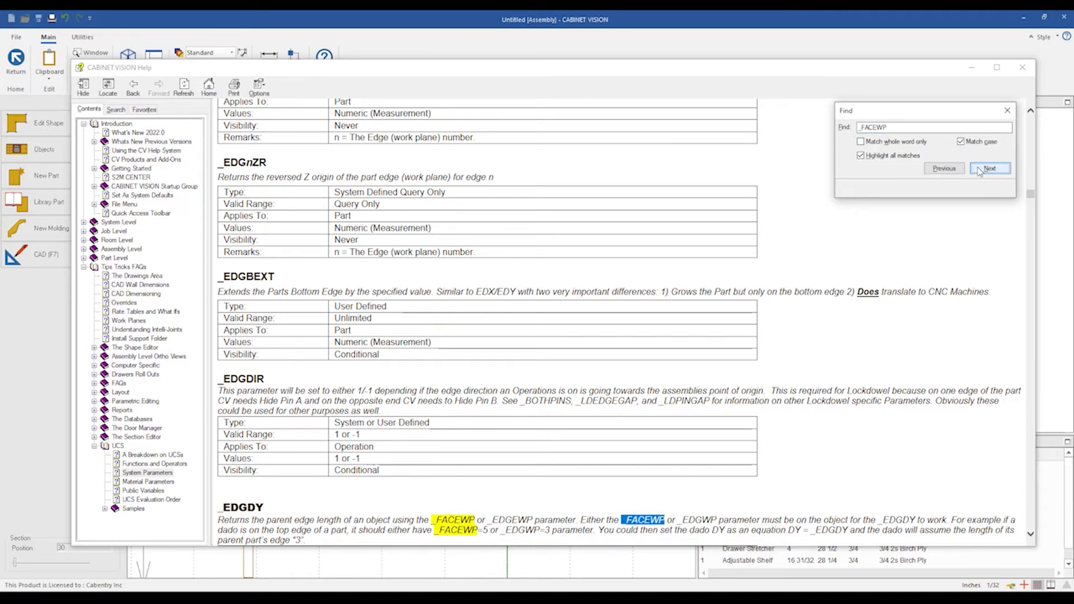
left_click(990, 168)
scroll(644, 258, "down", 3)
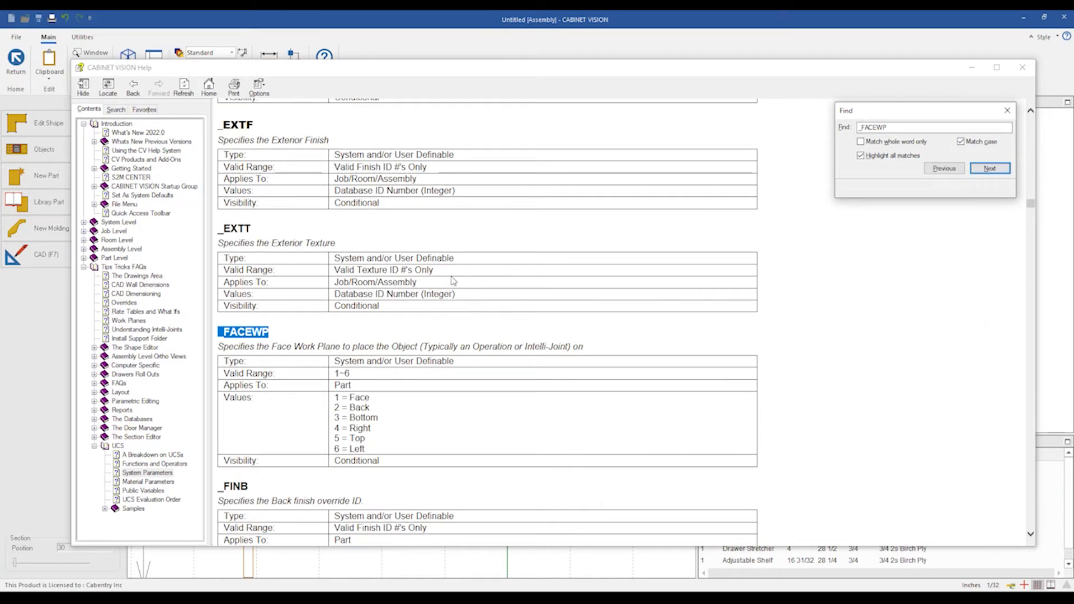
left_click(288, 340)
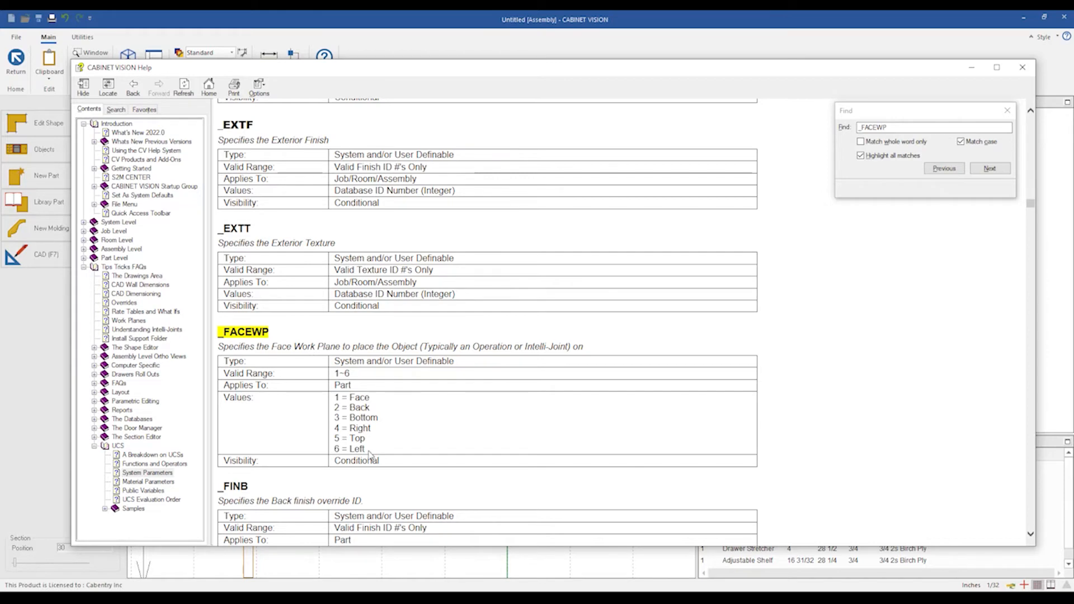
Highlight the _FACEWP face values, then close the find dialog and the help window.
left_click_drag(368, 454, 334, 398)
left_click(386, 447)
left_click(1007, 111)
left_click(1021, 63)
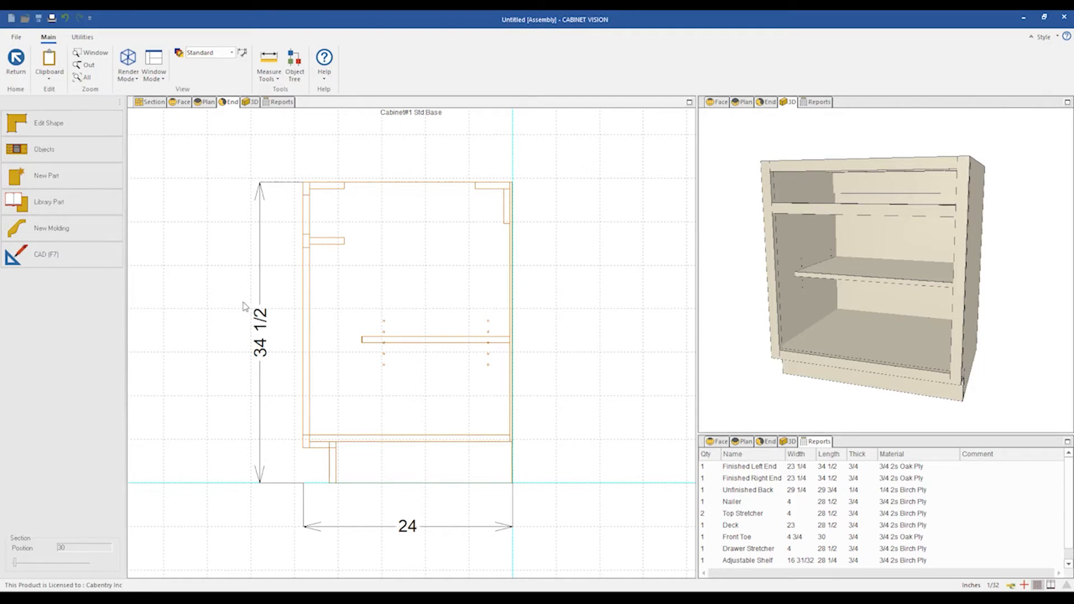
Add the line BOARD._FACEWP = 4 after the board's Visible line in the standard's code, then close the standards.
scroll(200, 280, "down", 1)
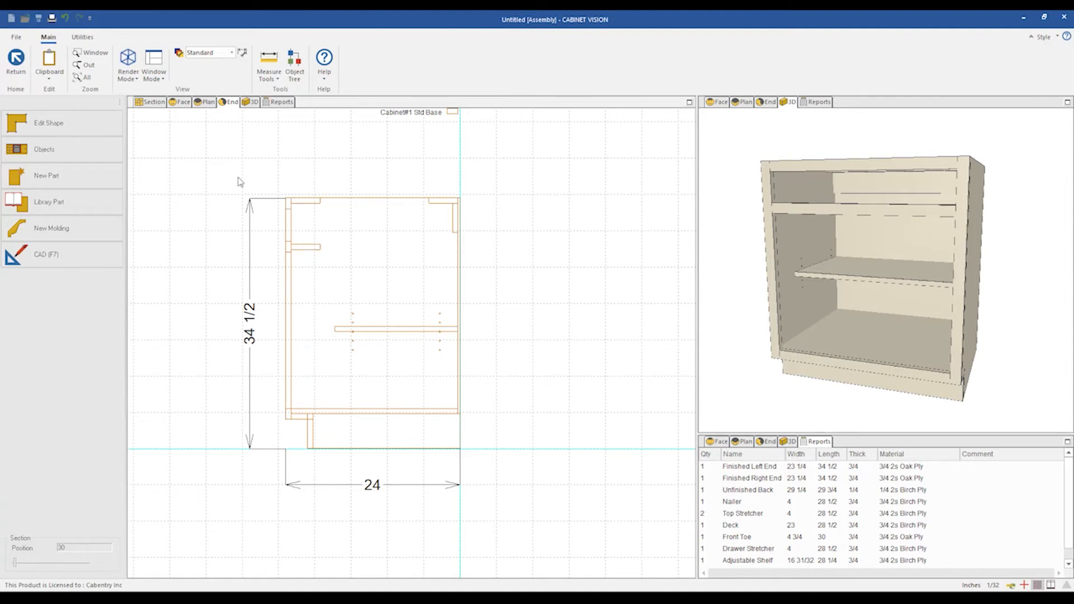
left_click(82, 37)
left_click(55, 63)
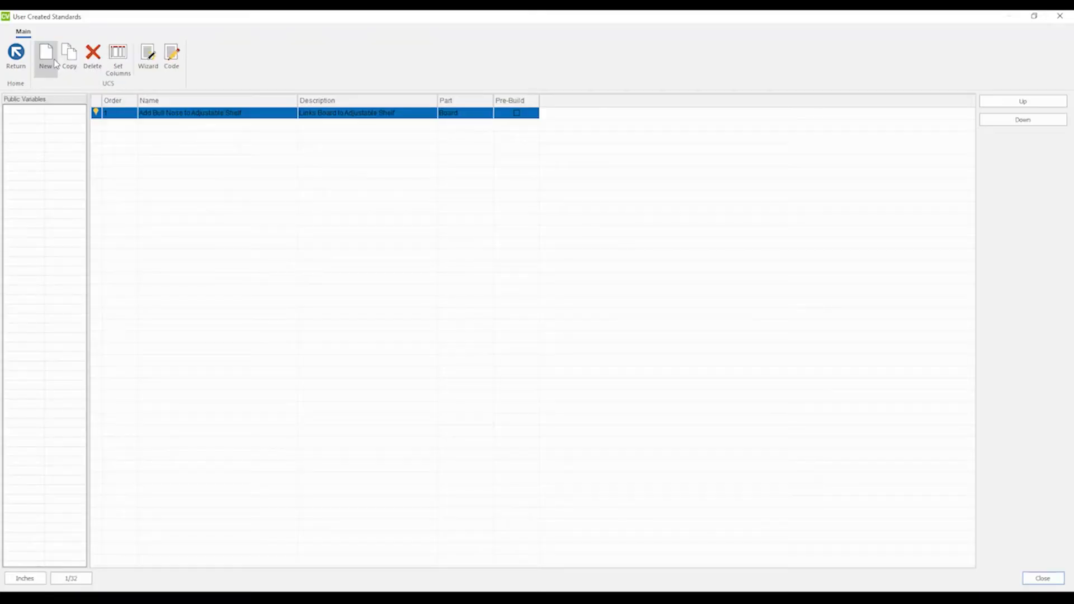
left_click(171, 55)
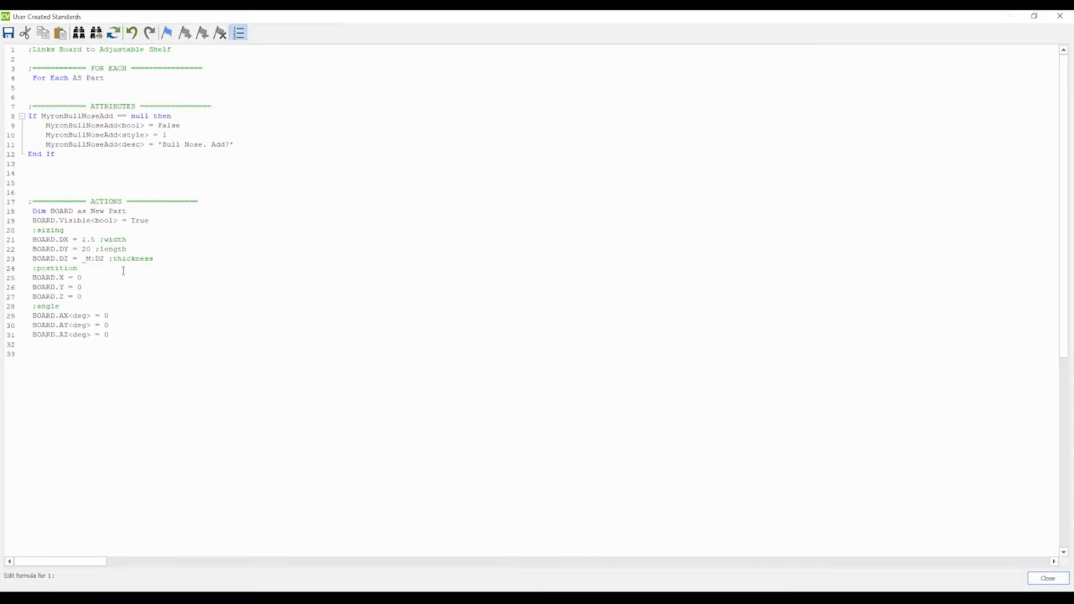
left_click(155, 220)
key("Return")
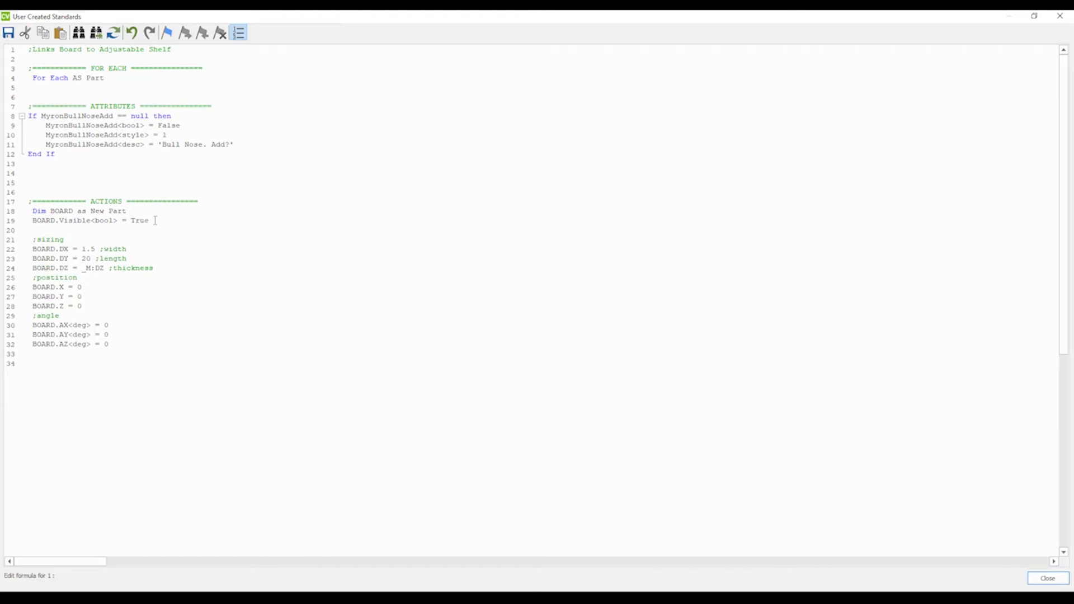
type("BOARD._FACEWP = 4")
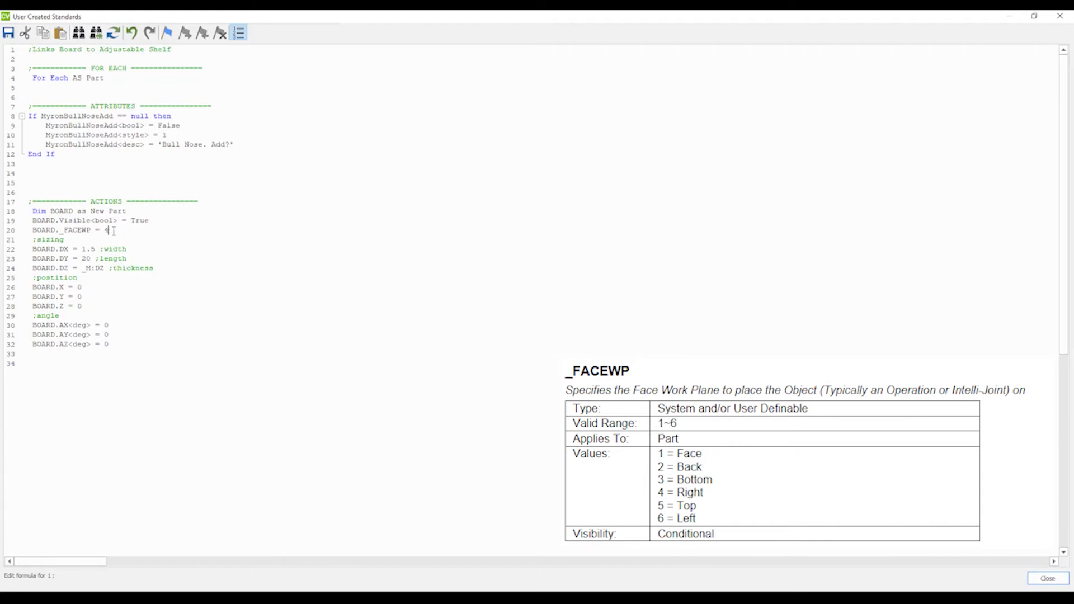
left_click(1059, 17)
key("Return")
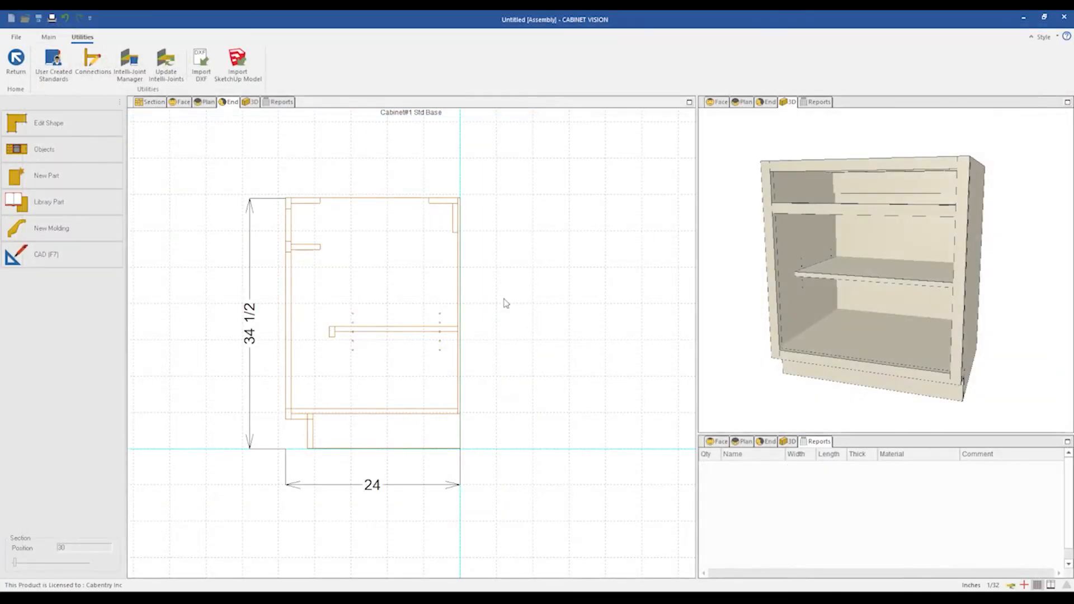
left_click(1059, 16)
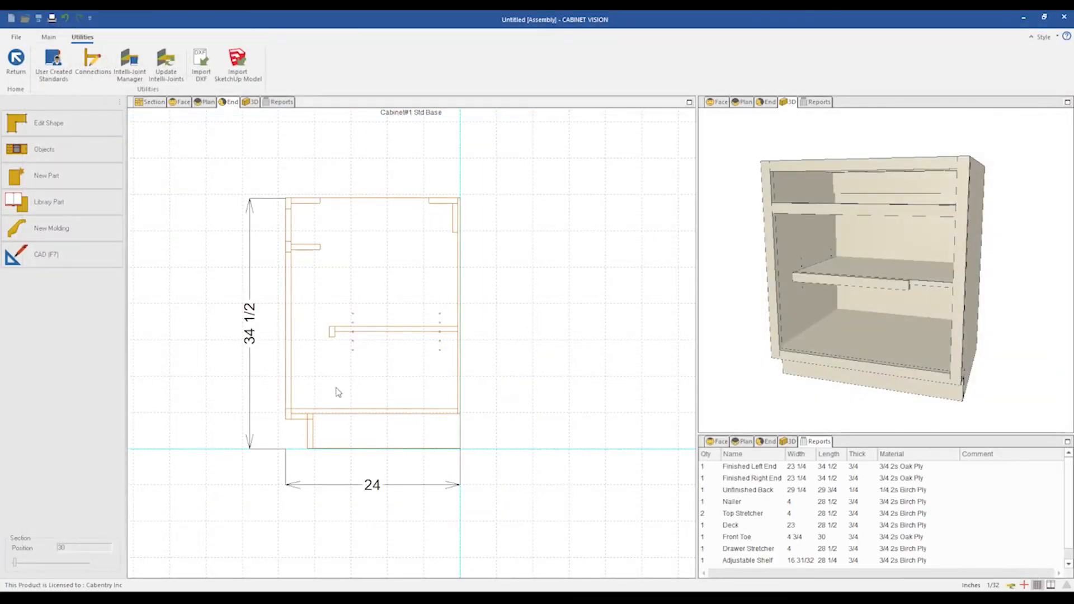
Inspect the board's new placement in the plan, end and 3D views.
left_click(210, 103)
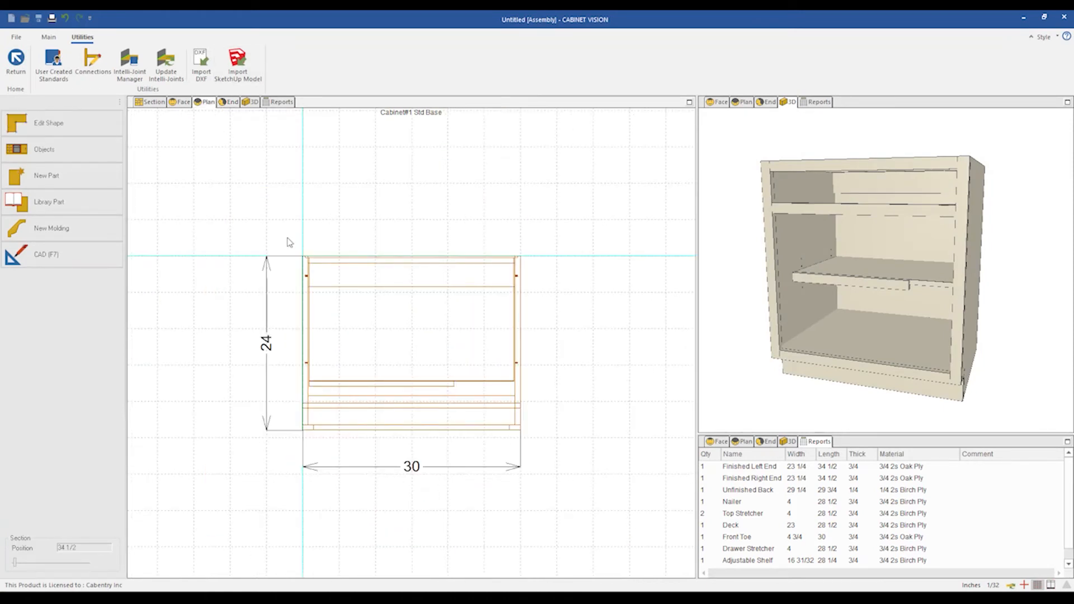
left_click(232, 103)
scroll(312, 383, "up", 1)
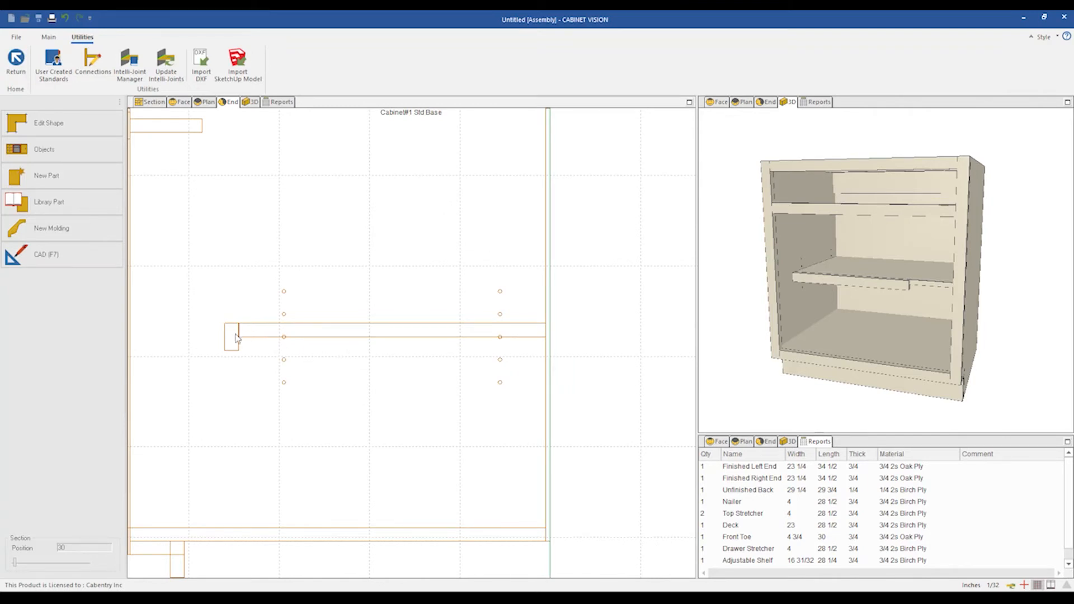
scroll(235, 336, "up", 3)
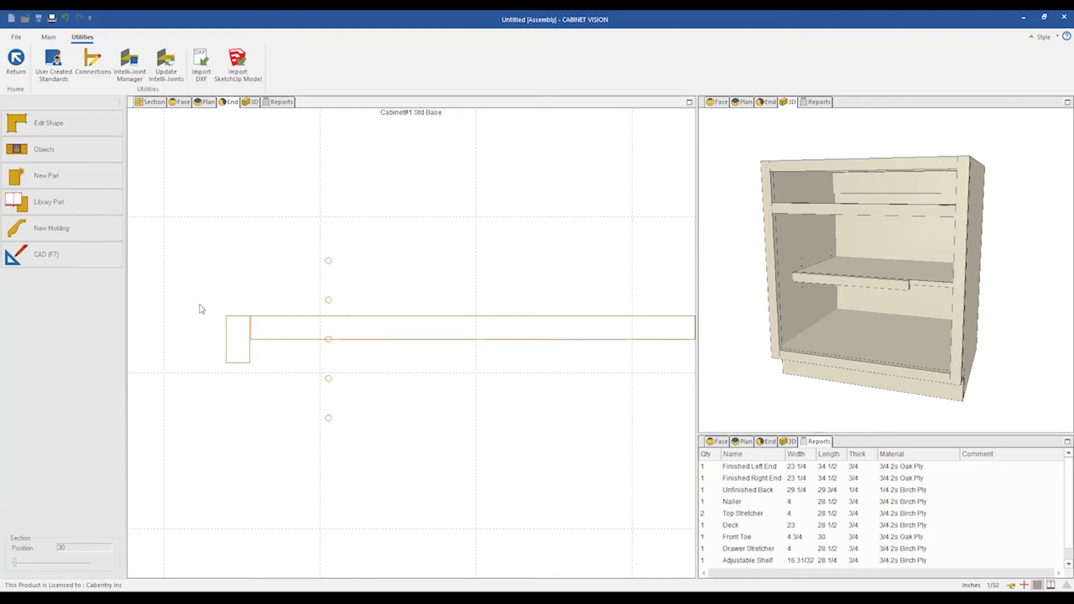
left_click(935, 311)
scroll(935, 311, "up", 5)
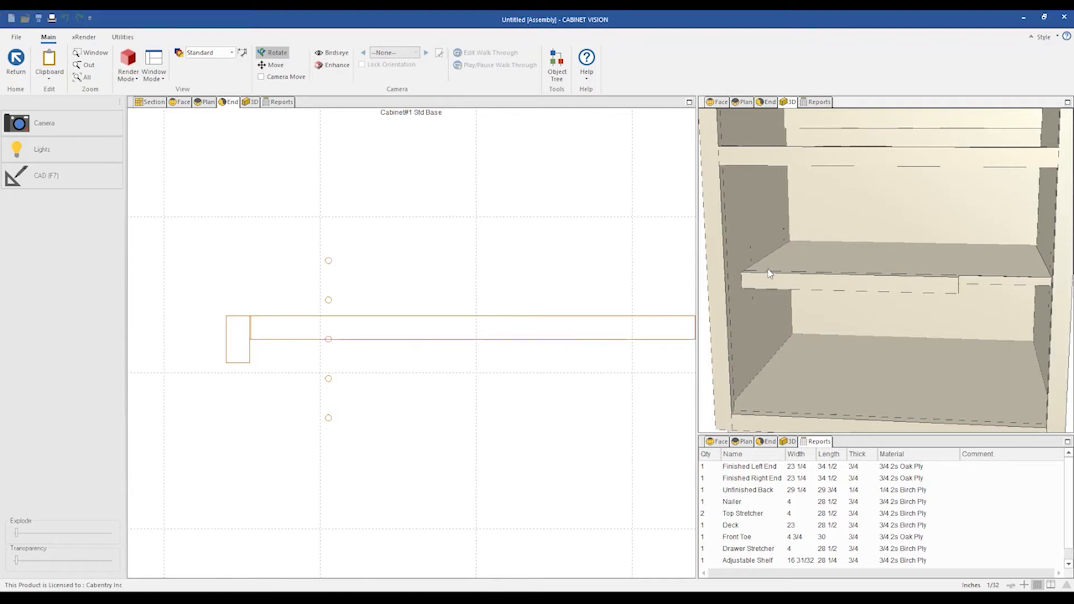
Open the Object Tree and examine the adjustable shelf's DX, DY and DZ parameters.
left_click(554, 66)
left_click(423, 228)
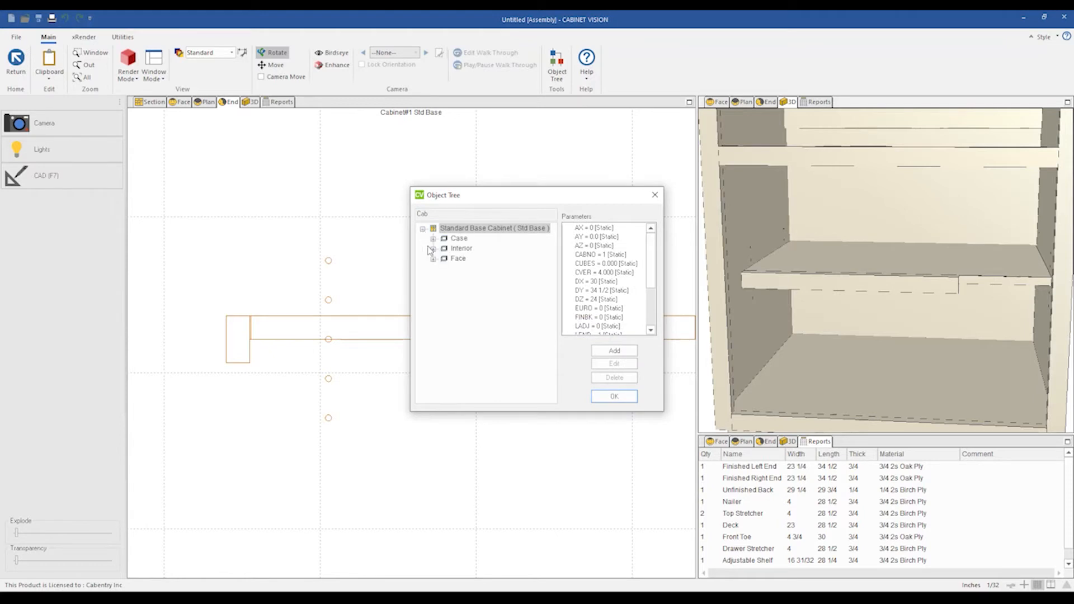
left_click(432, 248)
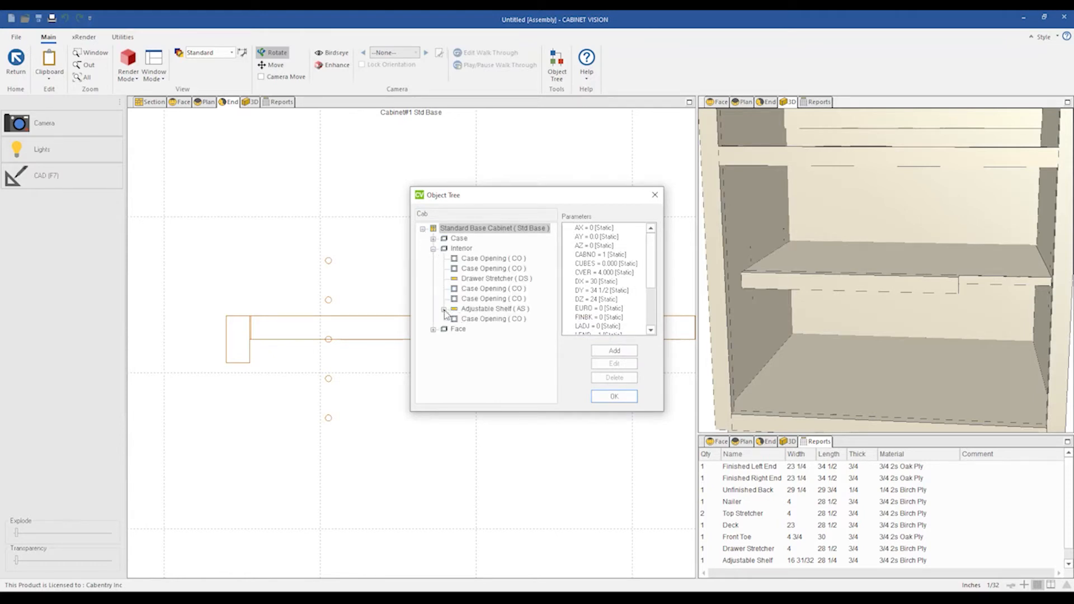
left_click(464, 315)
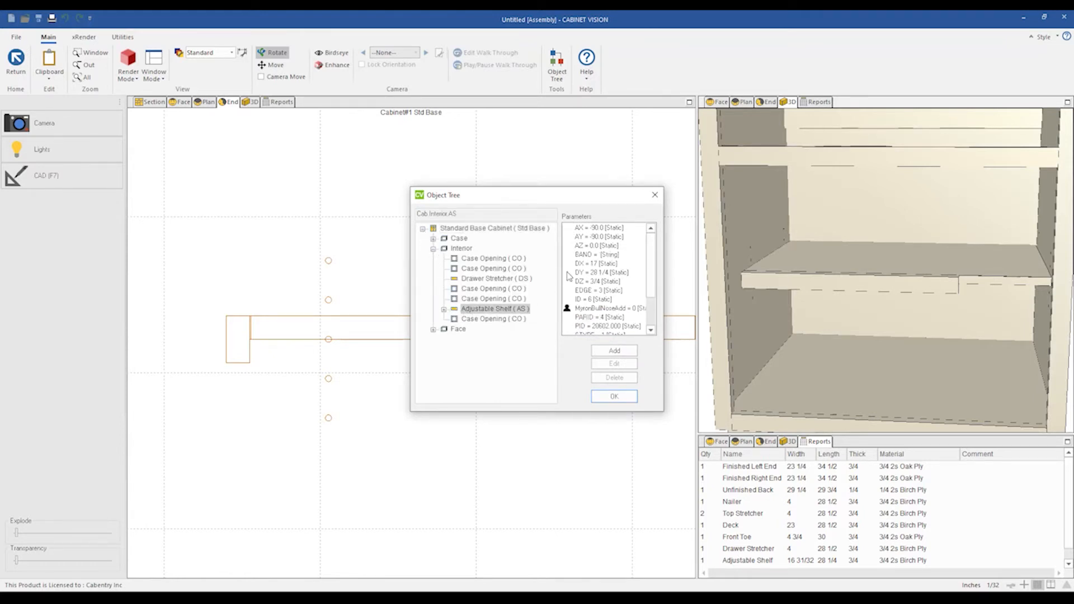
left_click(592, 264)
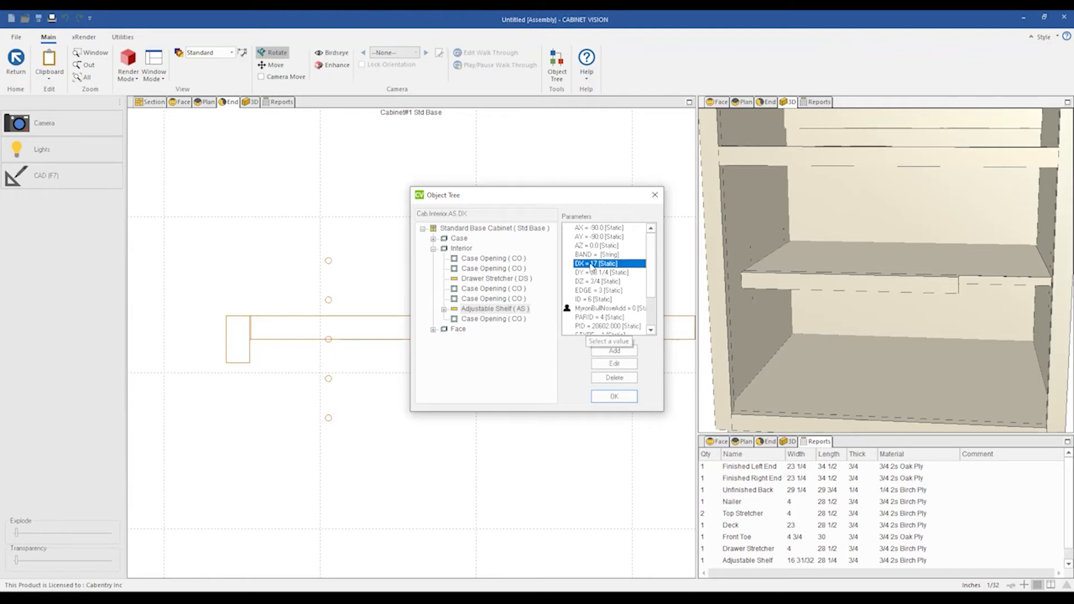
left_click(595, 273)
left_click(595, 281)
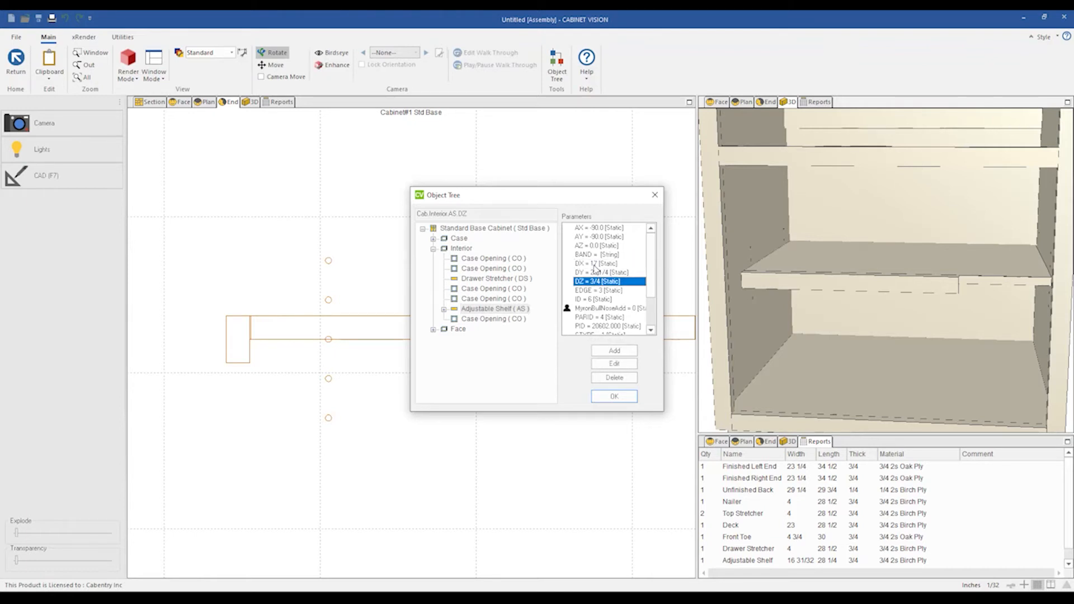
left_click(594, 265)
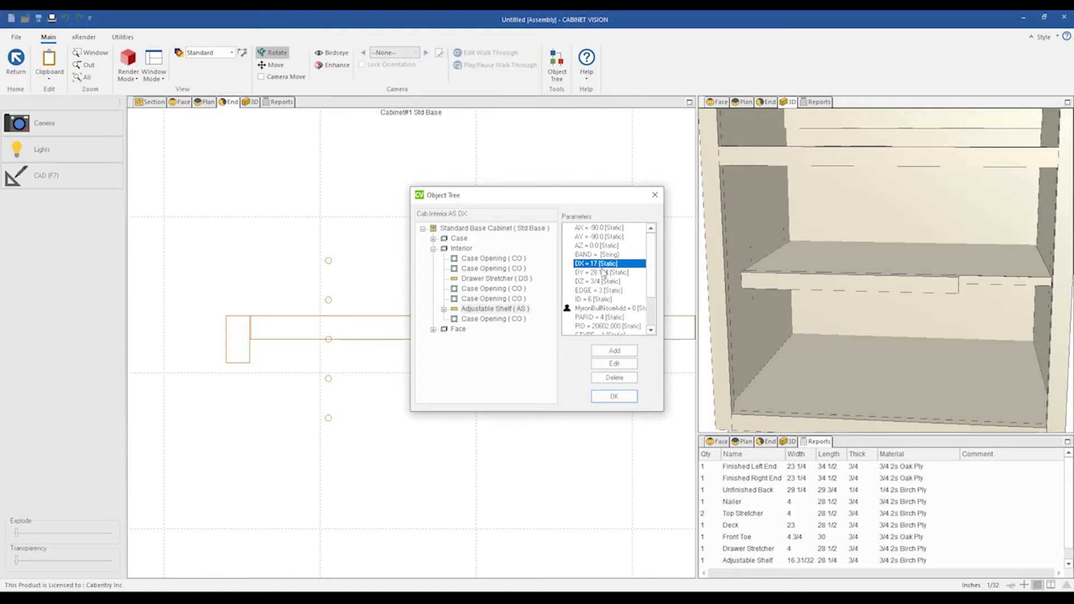
left_click(601, 273)
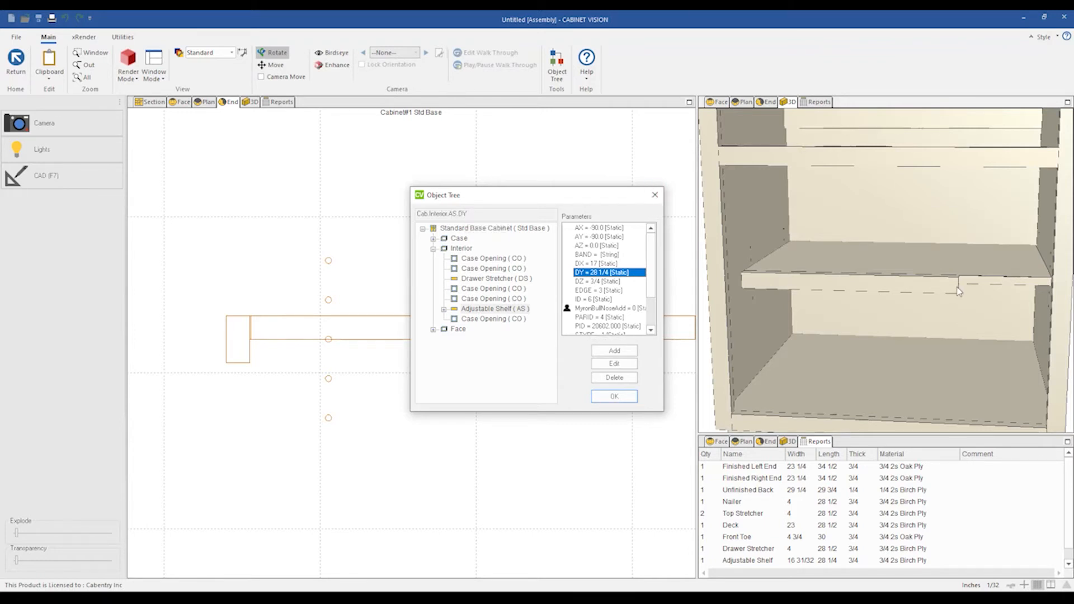
left_click(654, 195)
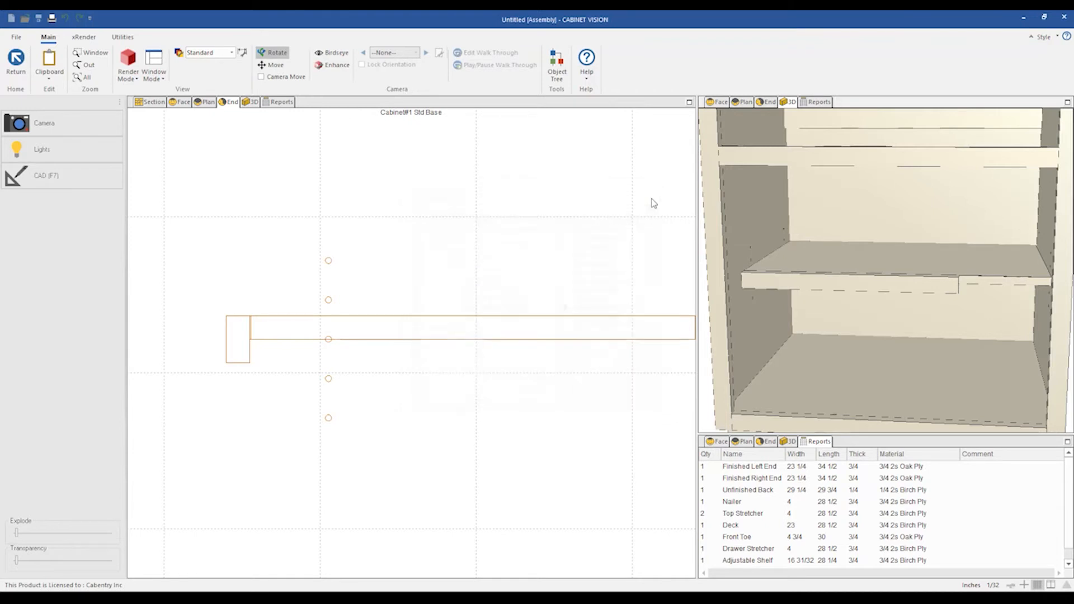
Open the user created standards, set the board's DY length to :DY, then save and close the editor.
left_click(233, 112)
left_click(82, 37)
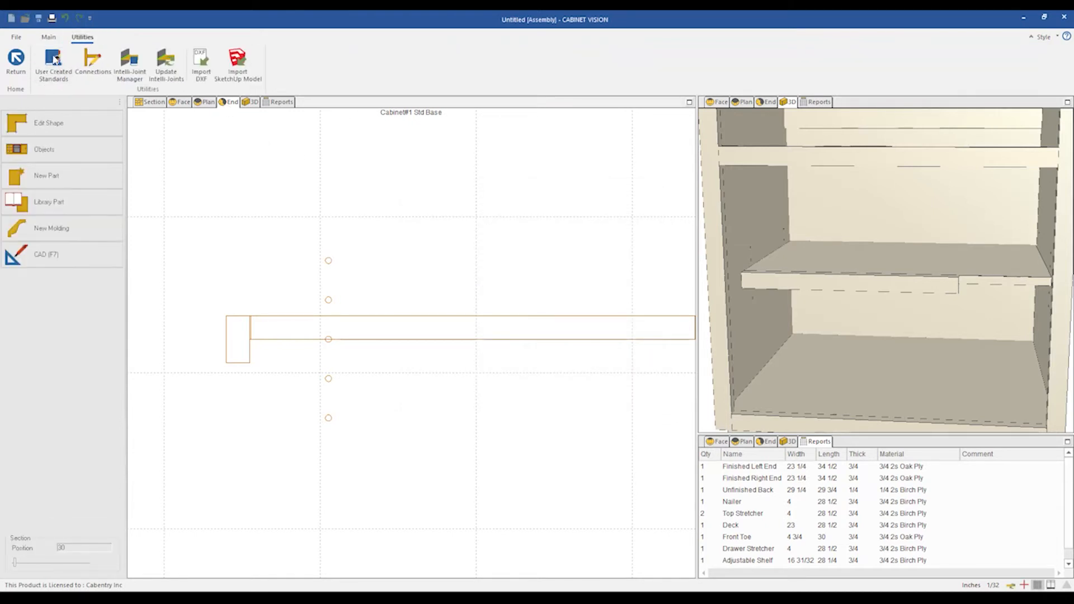
left_click(54, 59)
left_click(149, 56)
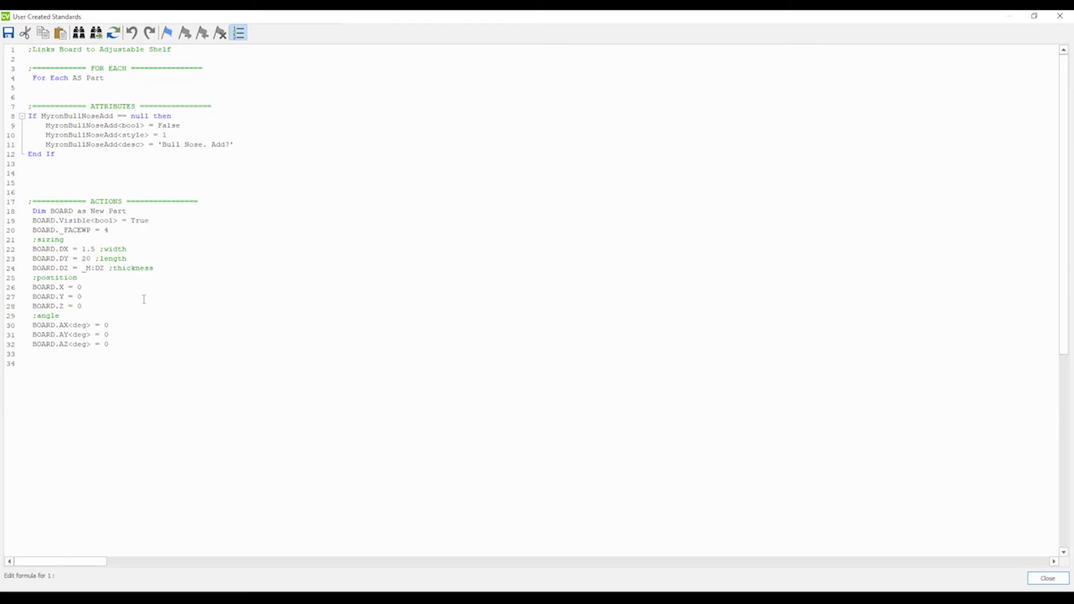
key("BackSpace")
key("BackSpace")
type(":DY")
type("DY")
key("BackSpace")
key("BackSpace")
left_click(1060, 15)
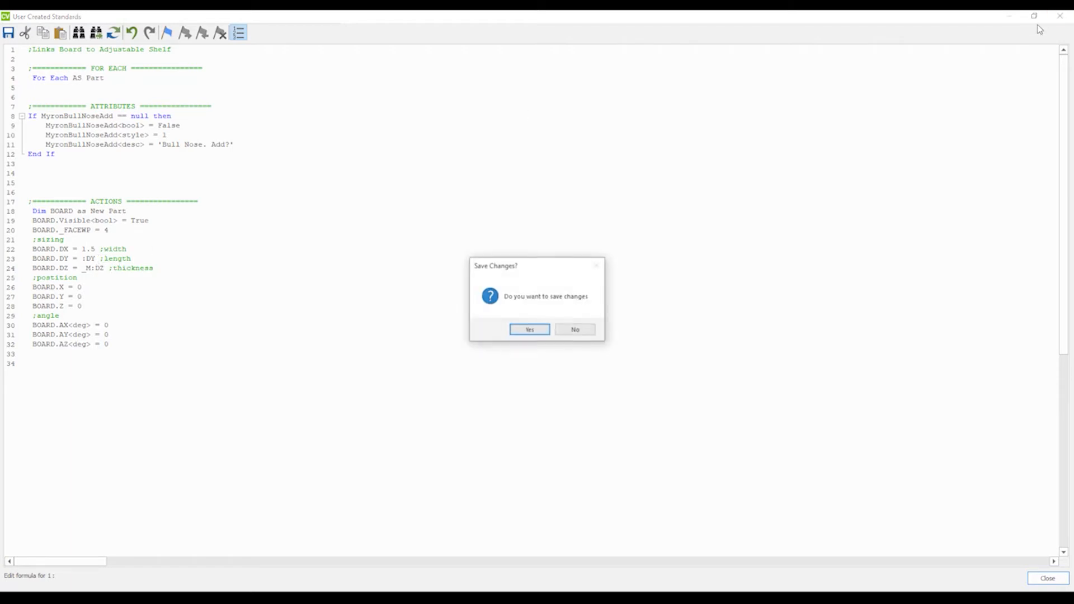
key("Return")
left_click(1060, 16)
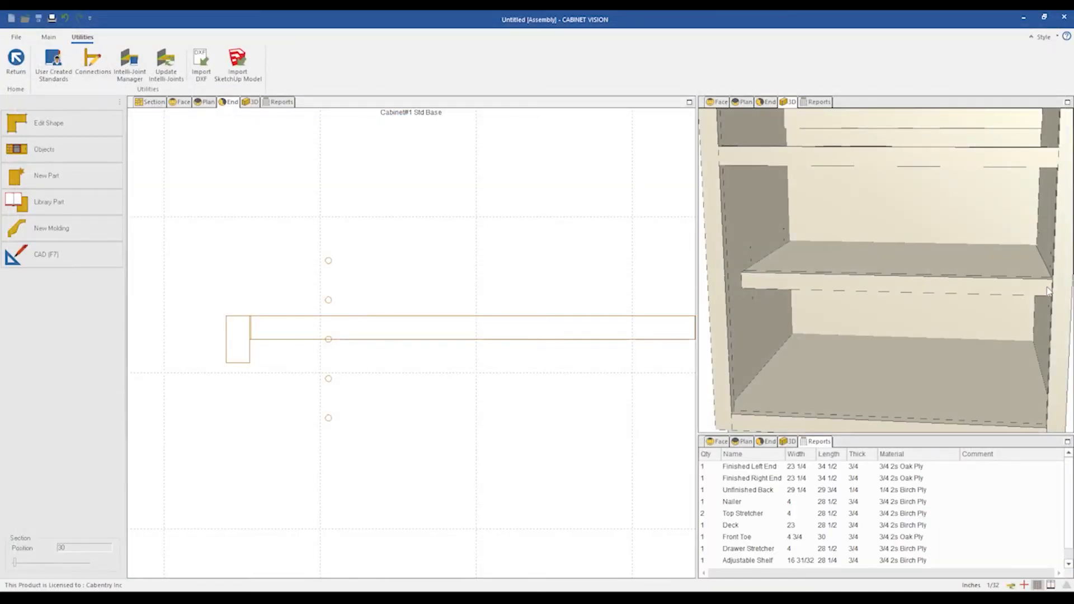
Select the adjustable shelf in the end view and inspect its properties.
scroll(1042, 288, "down", 3)
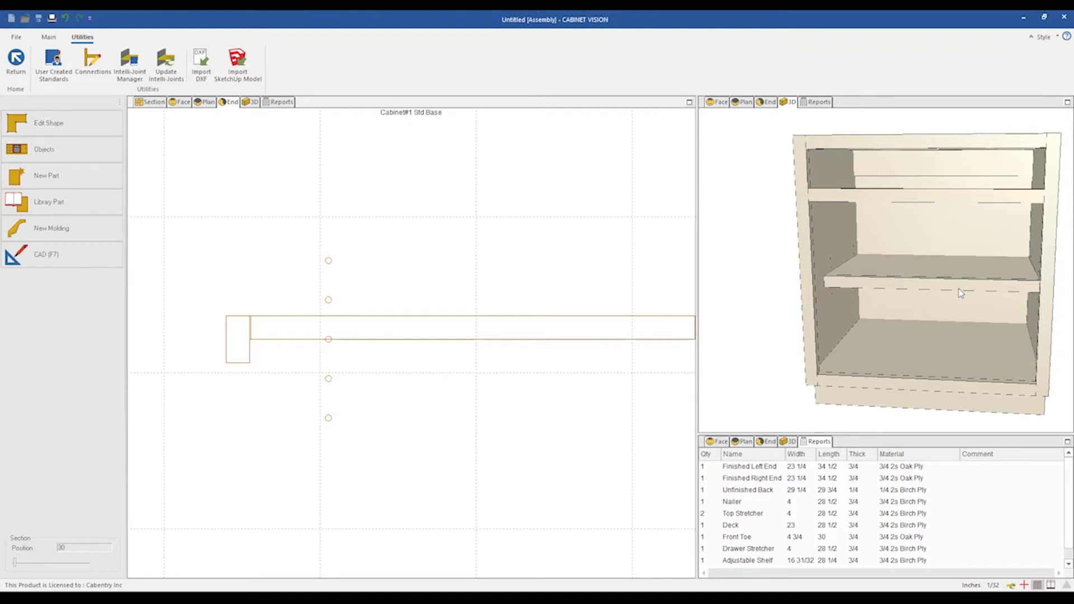
scroll(288, 353, "down", 2)
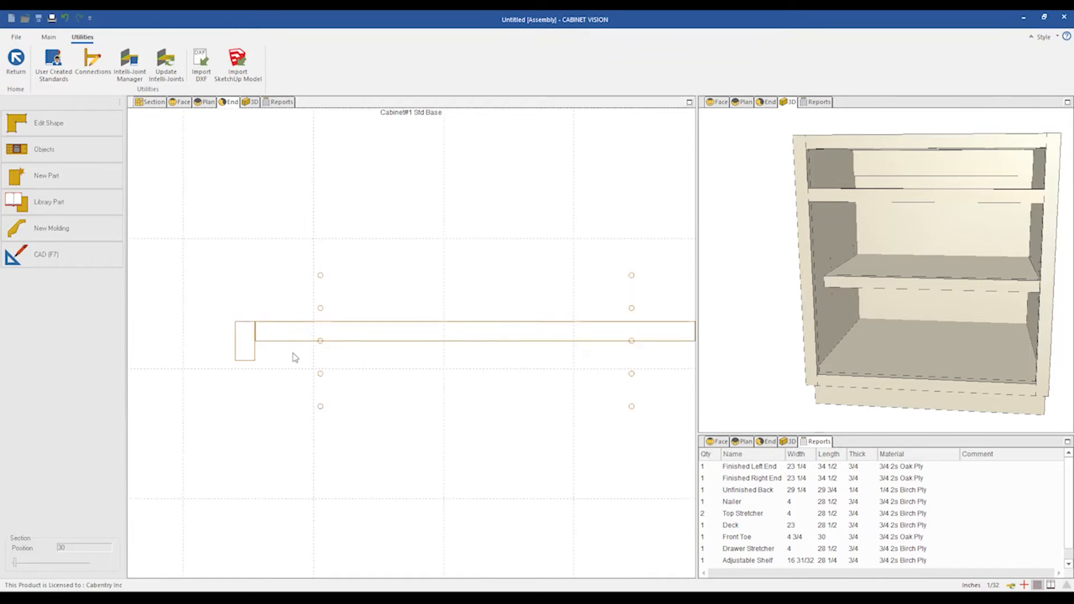
scroll(281, 383, "up", 1)
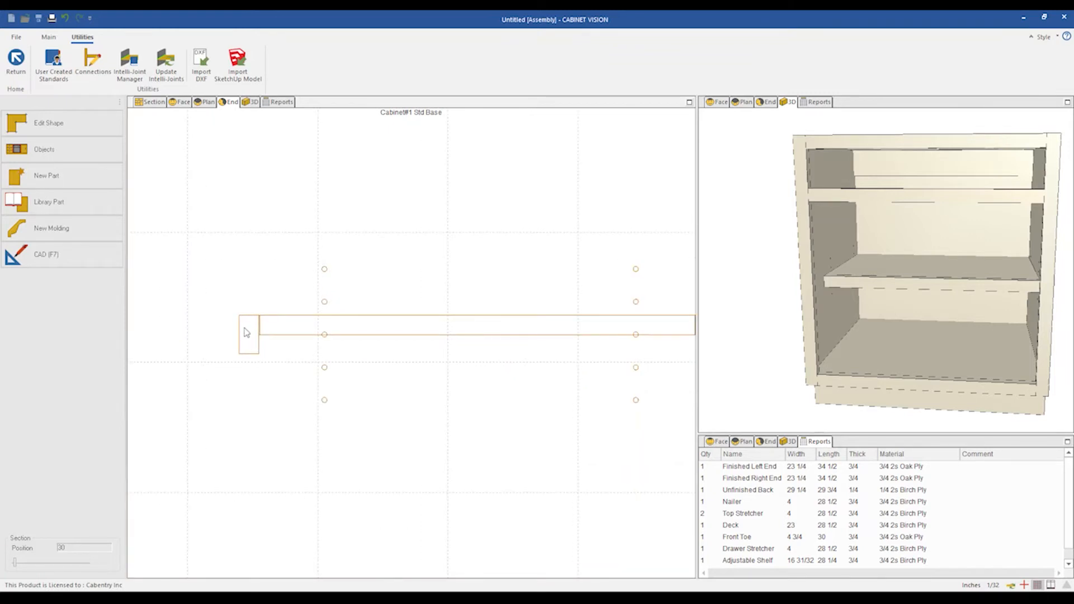
left_click(308, 329)
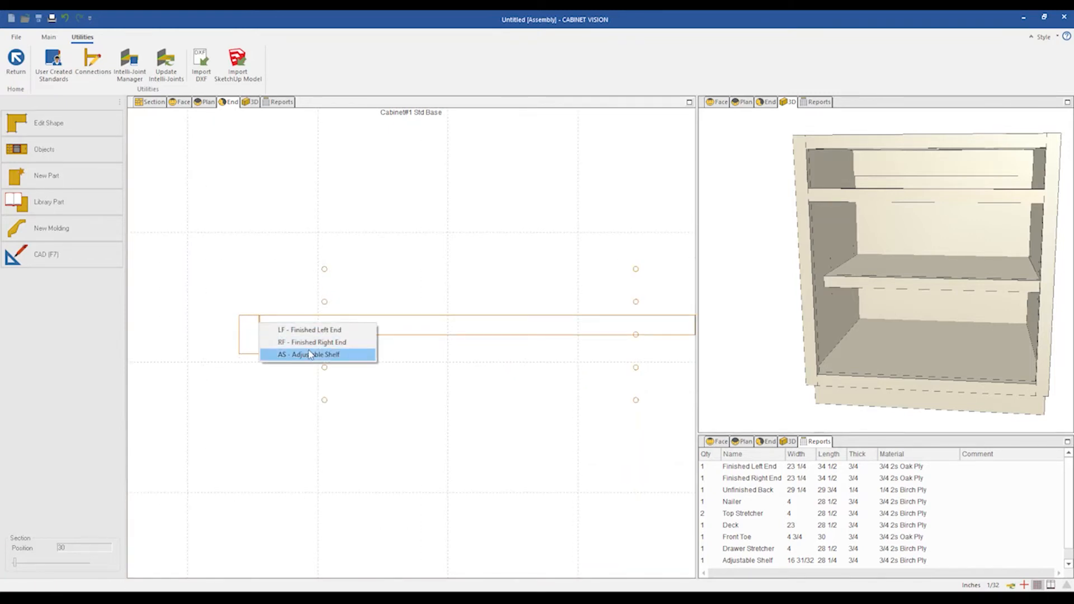
left_click(302, 355)
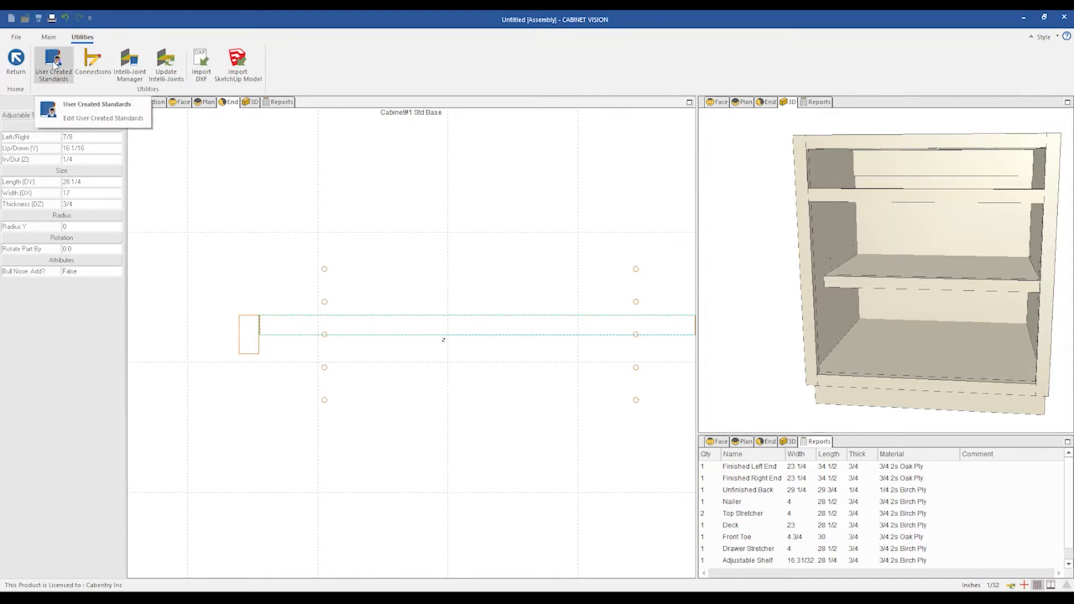
Reopen the user created standards and duplicate the MyronBullNoseAdd attribute block below the original.
left_click(54, 62)
left_click(168, 60)
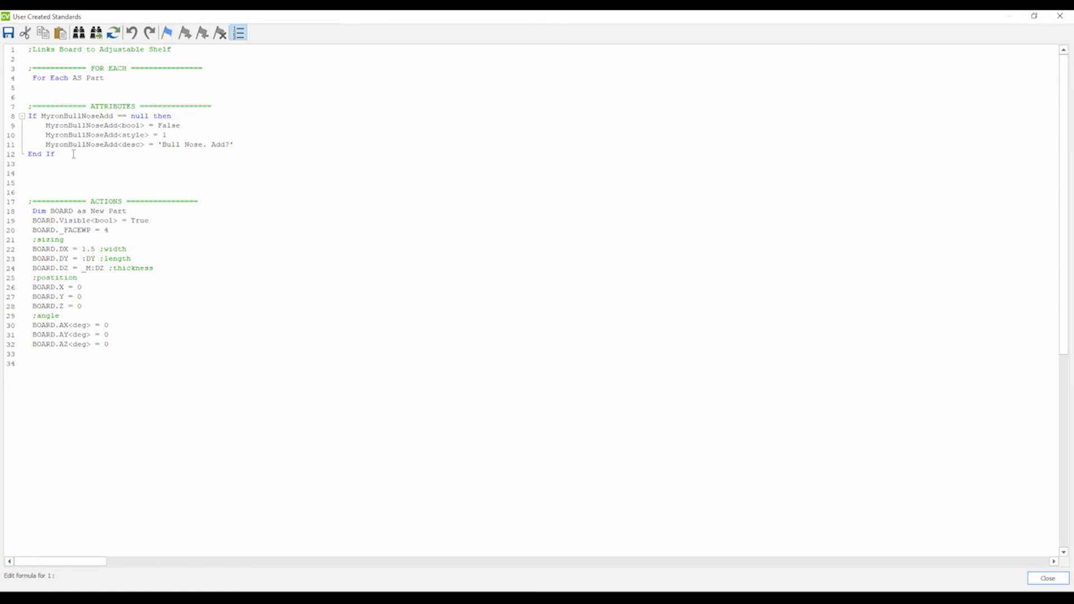
left_click_drag(58, 154, 28, 116)
key("ctrl+c")
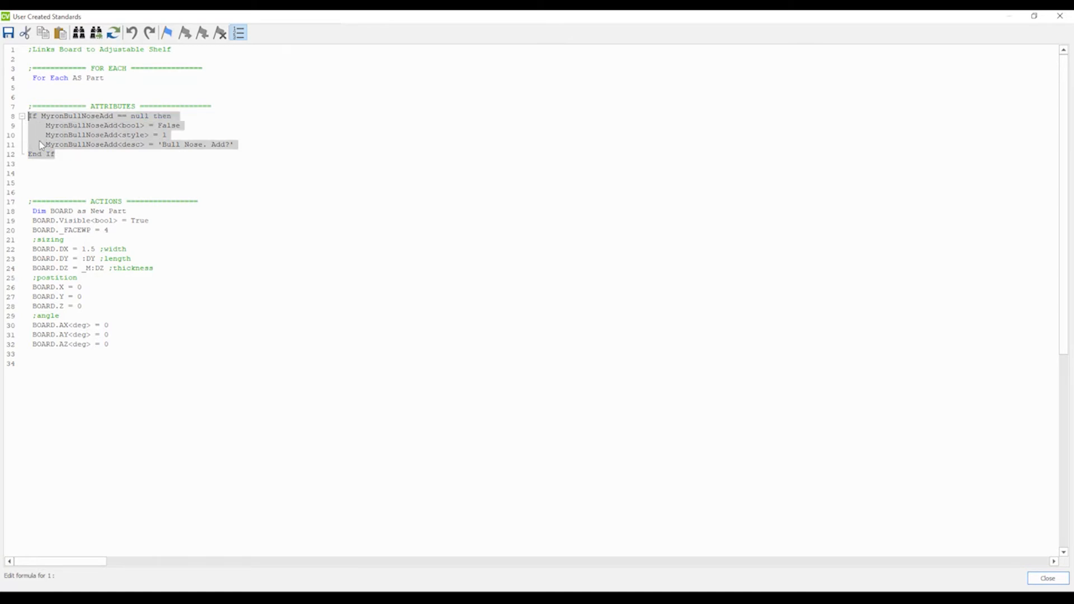
left_click(66, 163)
key("Return")
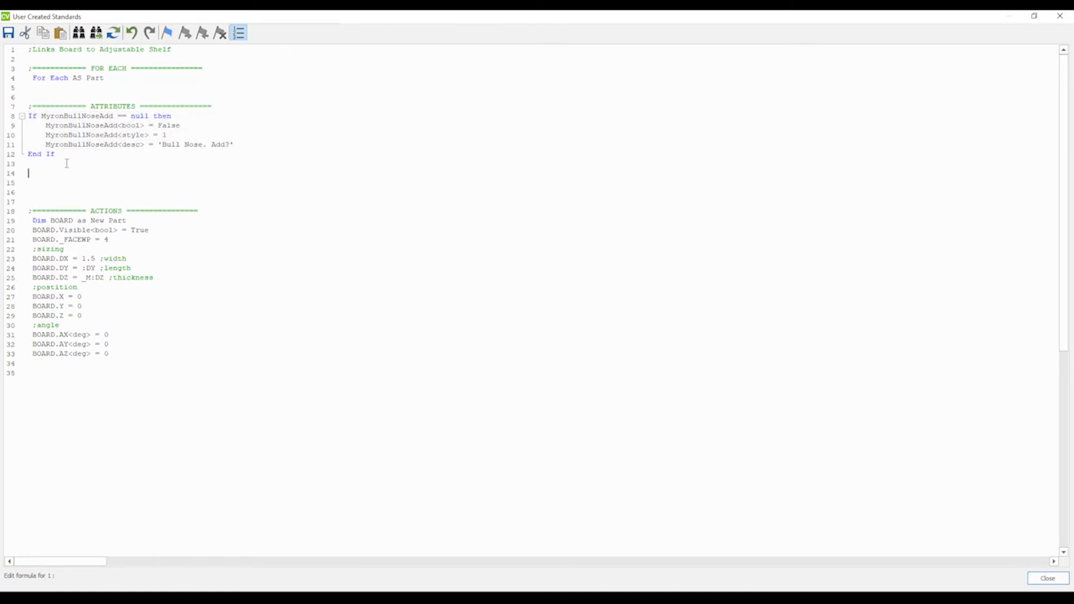
key("ctrl+v")
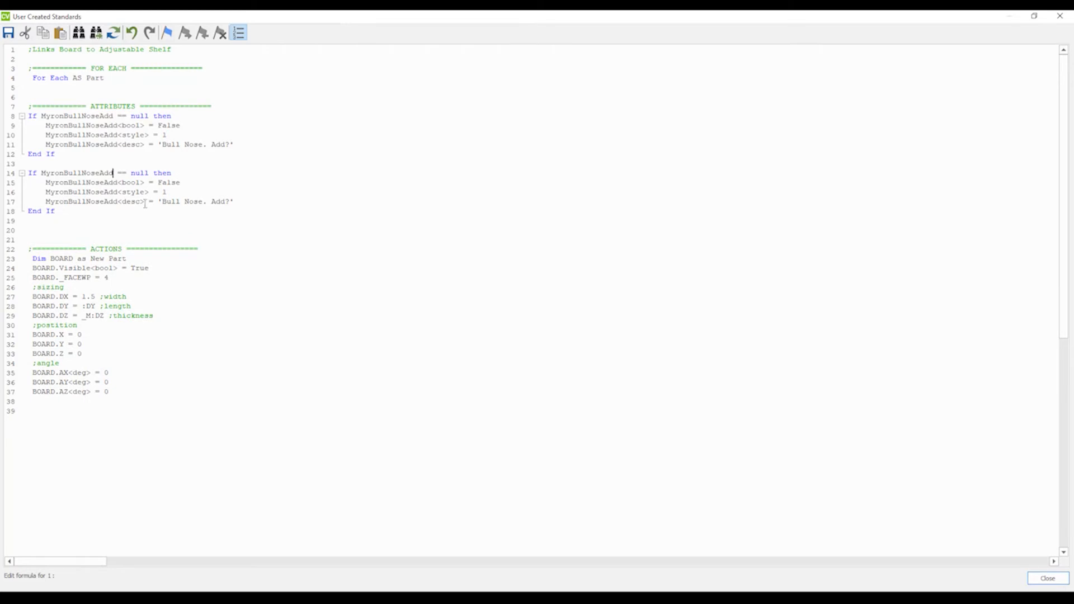
Rename the attribute in all four lines of the duplicated block to MyronBullNoseDY.
key("BackSpace")
key("BackSpace")
key("BackSpace")
type("DY")
double_click(96, 174)
key("ctrl+c")
double_click(101, 183)
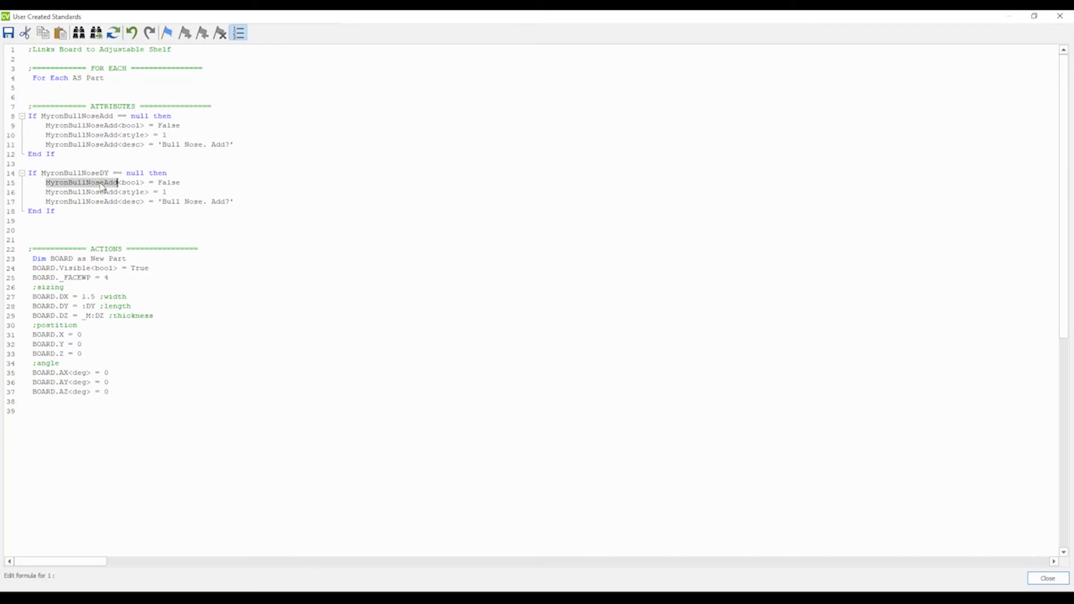
key("ctrl+v")
double_click(100, 192)
key("ctrl+v")
double_click(97, 202)
key("ctrl+v")
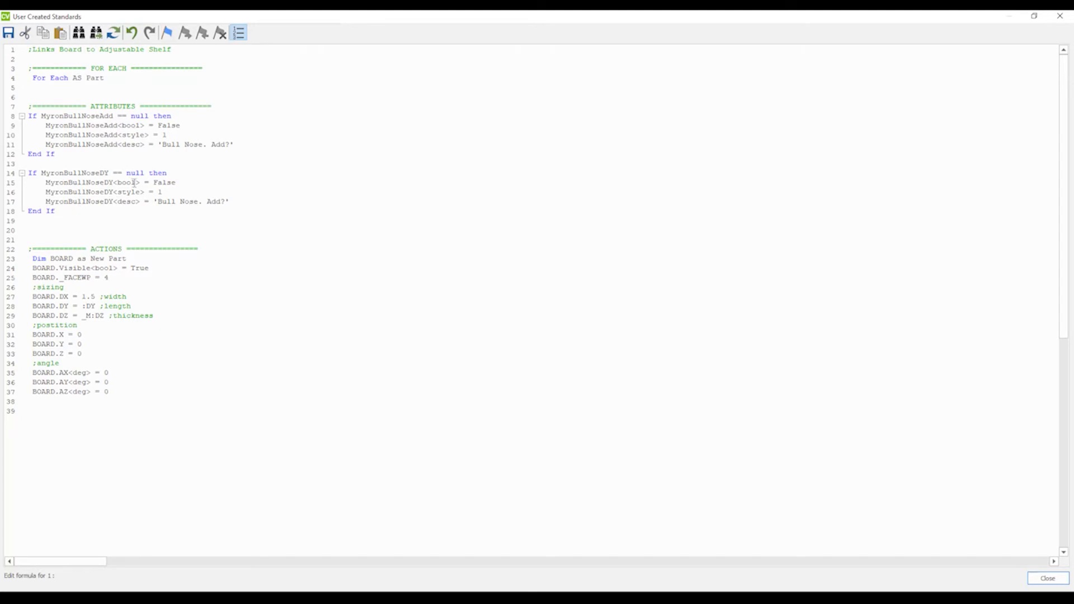
Change MyronBullNoseDY's type from bool to meas and set its default value to 1.5.
double_click(135, 183)
key("BackSpace")
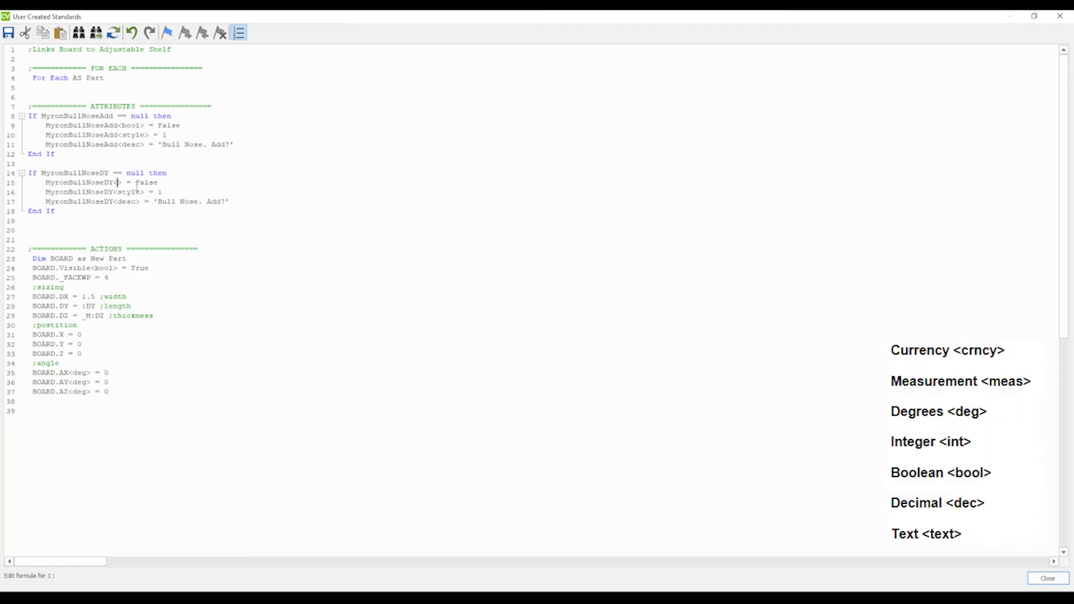
type("meas")
double_click(166, 183)
type("1.5")
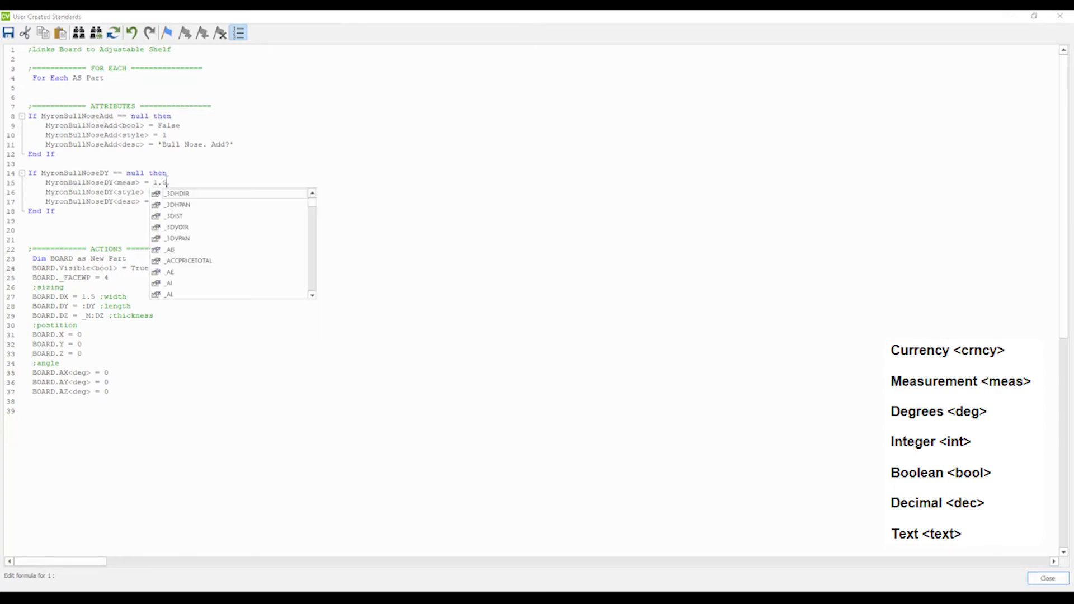
key("Escape")
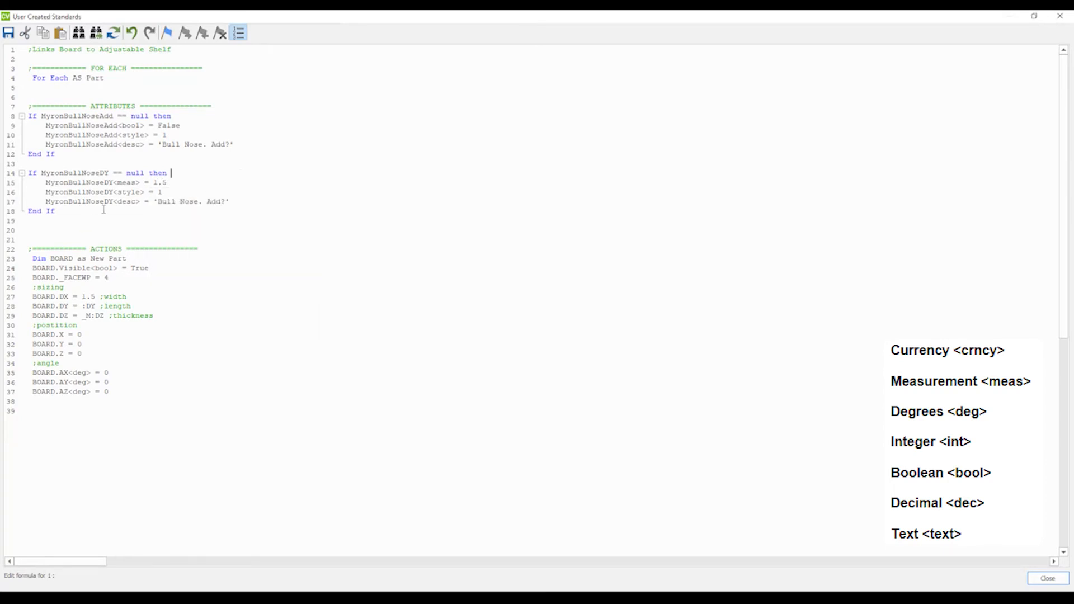
left_click_drag(136, 183, 118, 183)
left_click(143, 213)
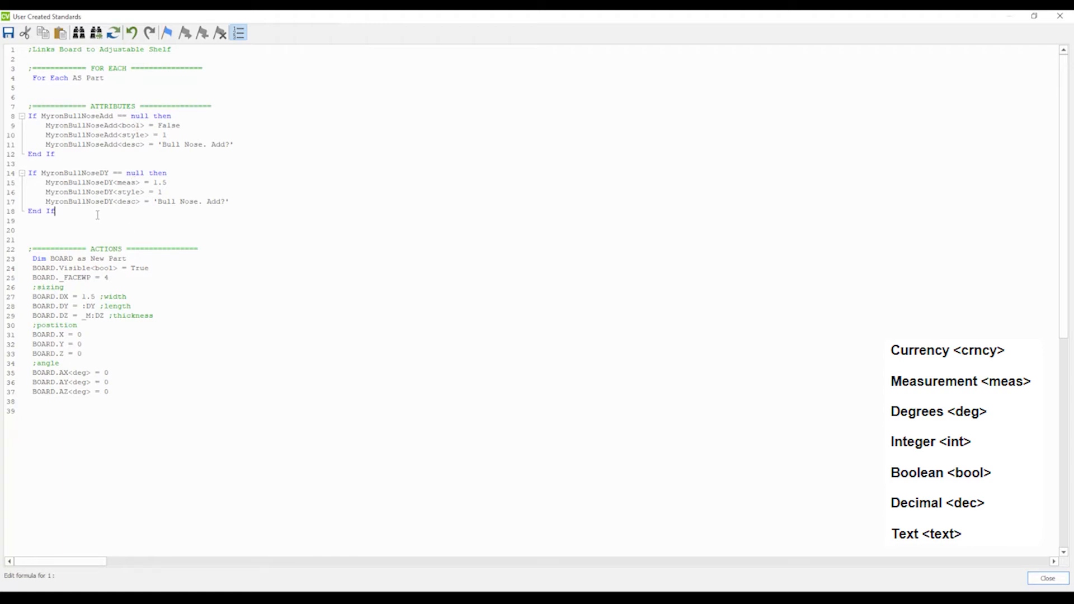
Change MyronBullNoseDY's description to 'Bull Nose. Height?' and save and close the code editor.
left_click(165, 191)
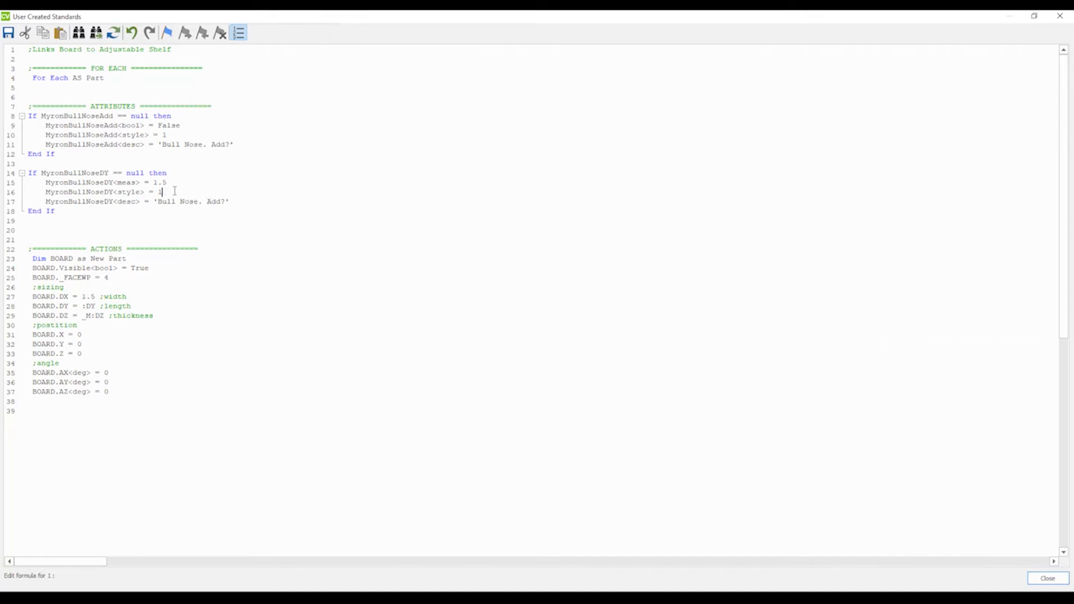
left_click(221, 201)
key("BackSpace")
key("BackSpace")
key("BackSpace")
type("Height")
left_click(70, 210)
left_click(1060, 16)
key("Return")
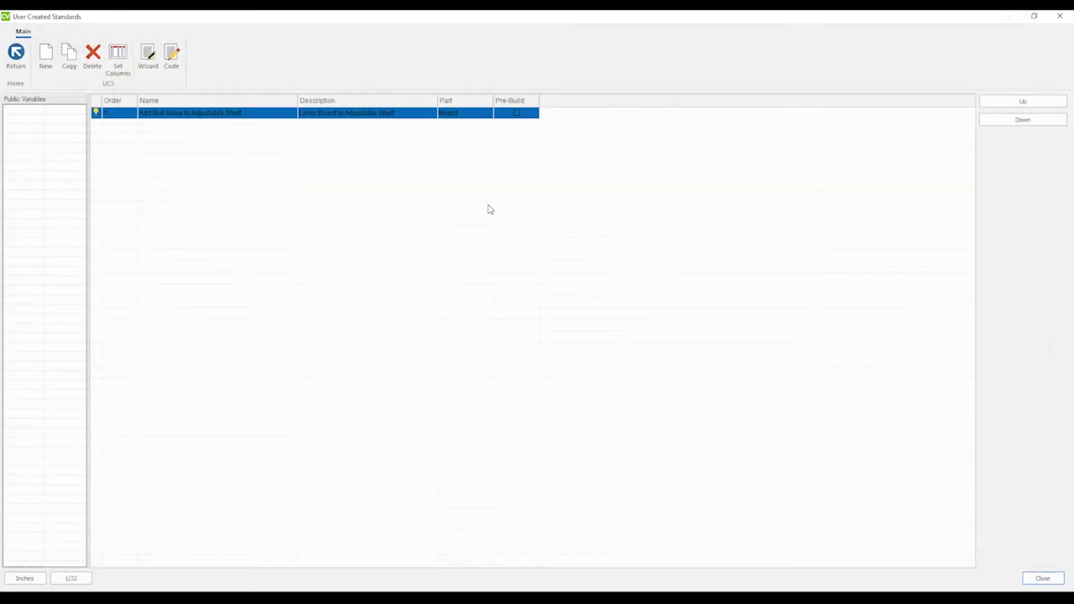
Close the standards window, select the adjustable shelf and inspect its Bull Nose attributes.
left_click(1060, 15)
left_click(411, 332)
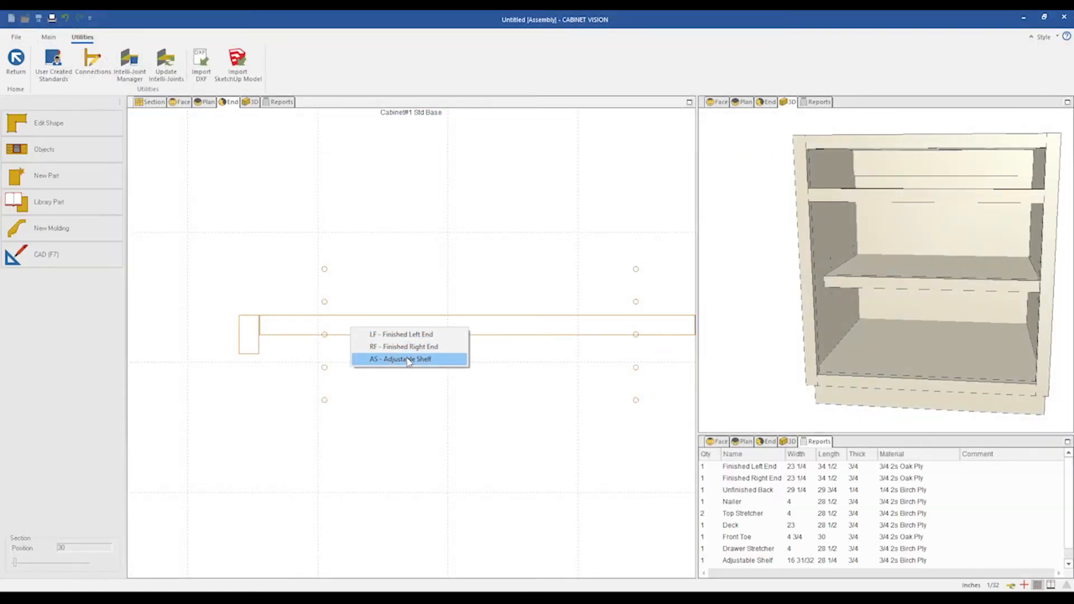
left_click(413, 356)
scroll(219, 338, "down", 3)
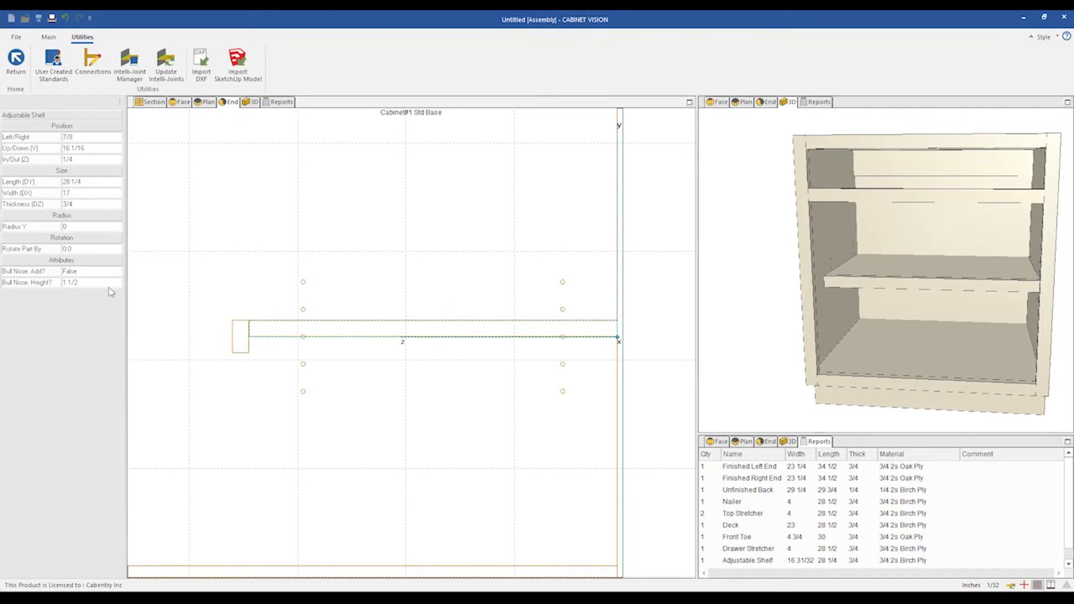
left_click(76, 282)
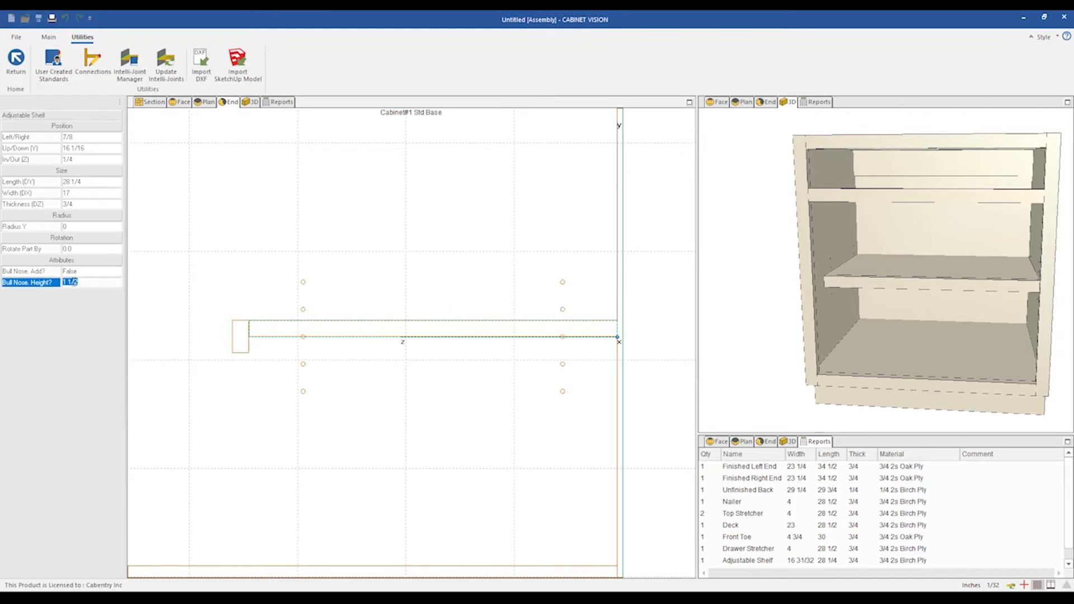
left_click(79, 273)
double_click(80, 273)
double_click(81, 274)
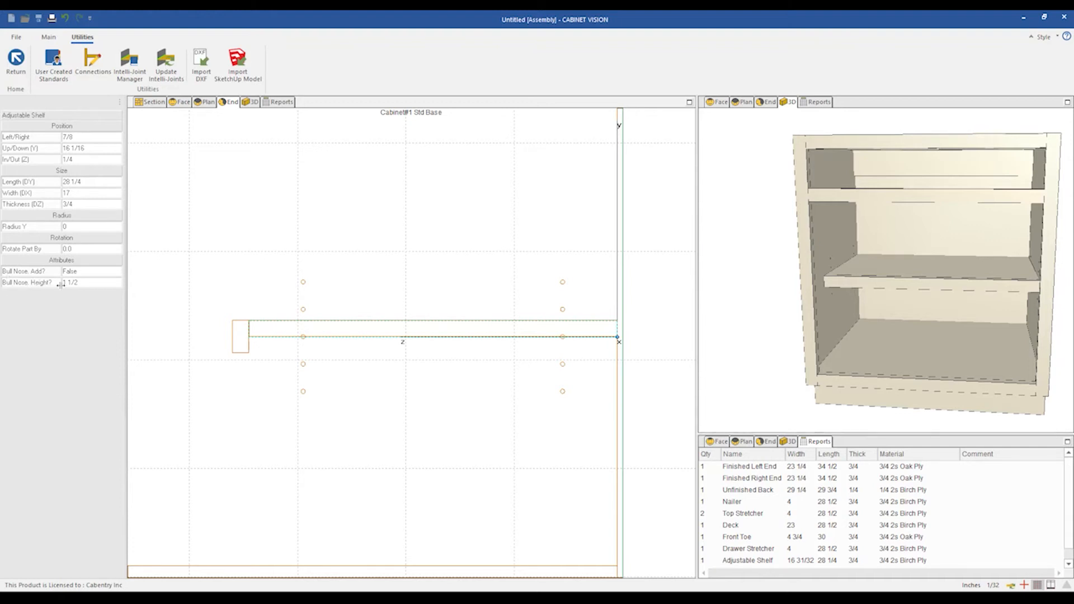
scroll(316, 306, "down", 2)
scroll(307, 320, "up", 1)
scroll(464, 336, "down", 1)
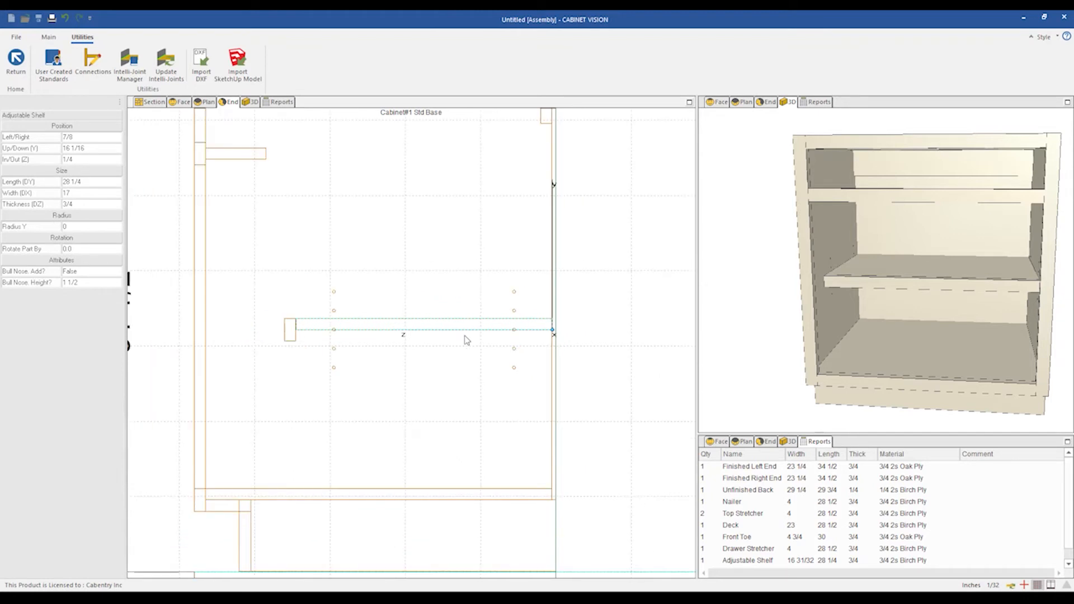
Reopen the standard's code and add an 'If MyronBullNoseAdd == True then' line above the MyronBullNoseDY block.
left_click(55, 75)
left_click(171, 56)
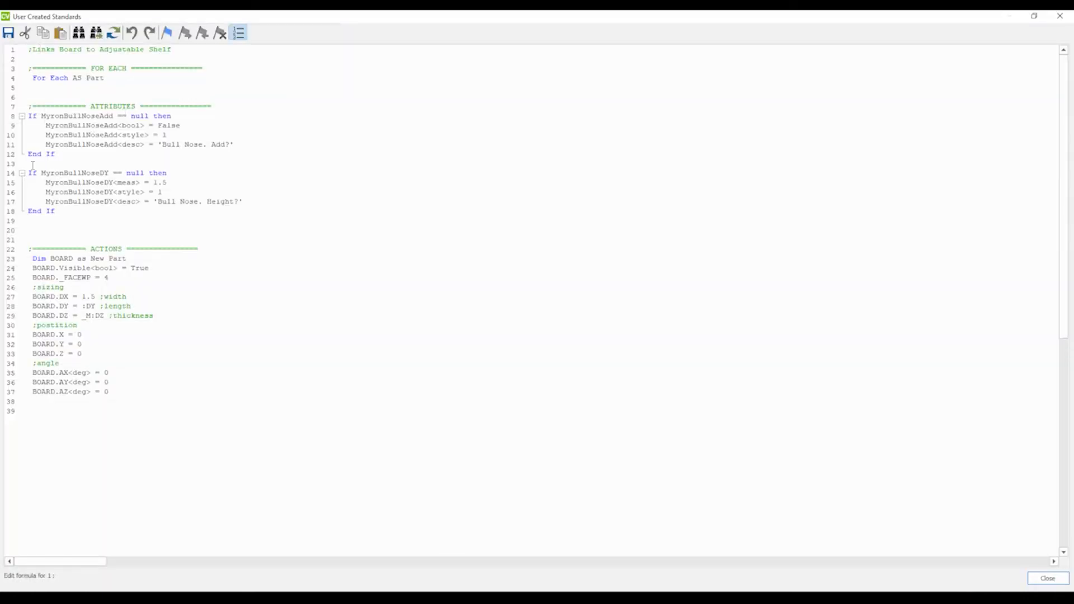
key("Return")
key("Return")
key("Return")
key("Return")
key("Return")
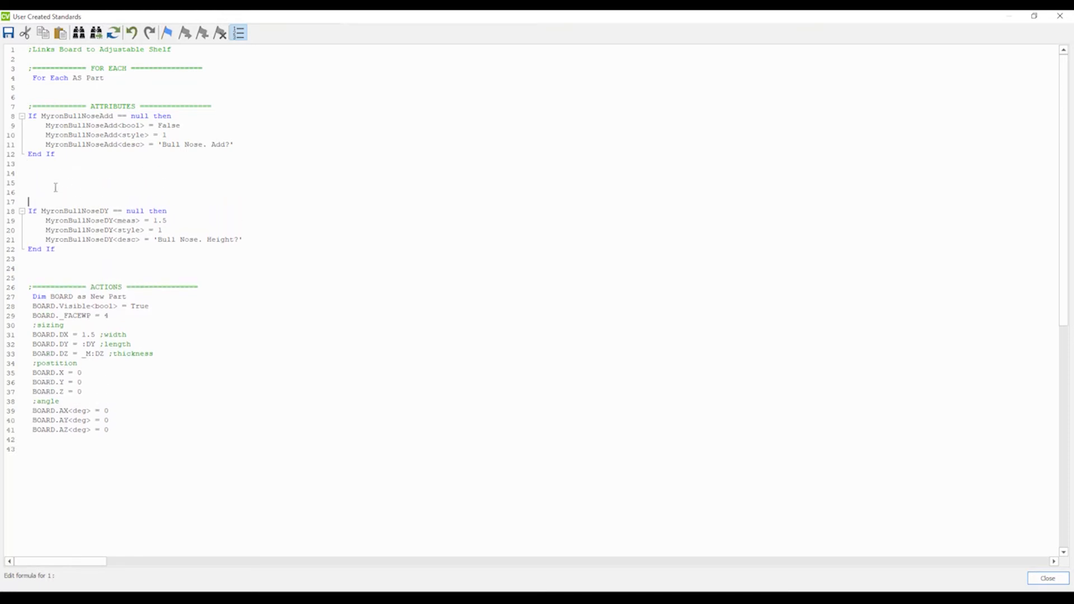
left_click(34, 175)
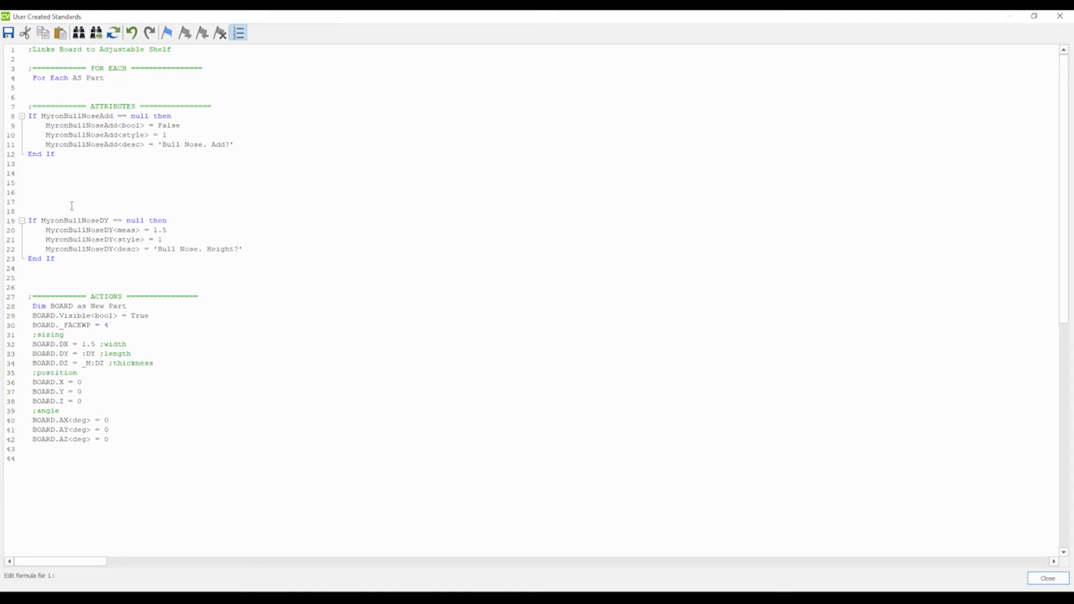
type("If")
left_click_drag(114, 116, 41, 115)
key("ctrl+c")
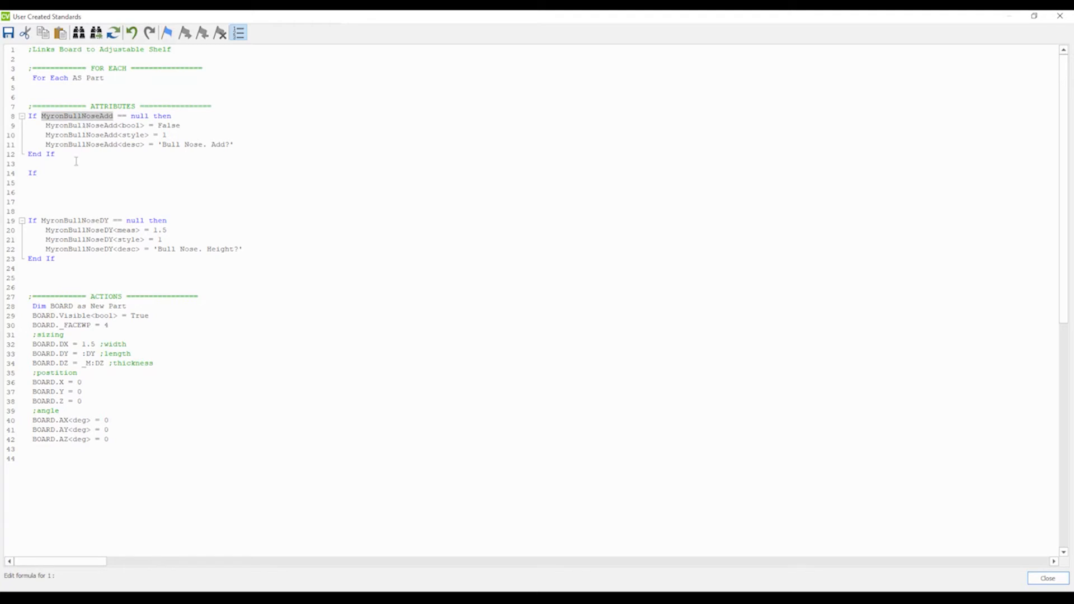
left_click(57, 170)
key("ctrl+v")
type("== True")
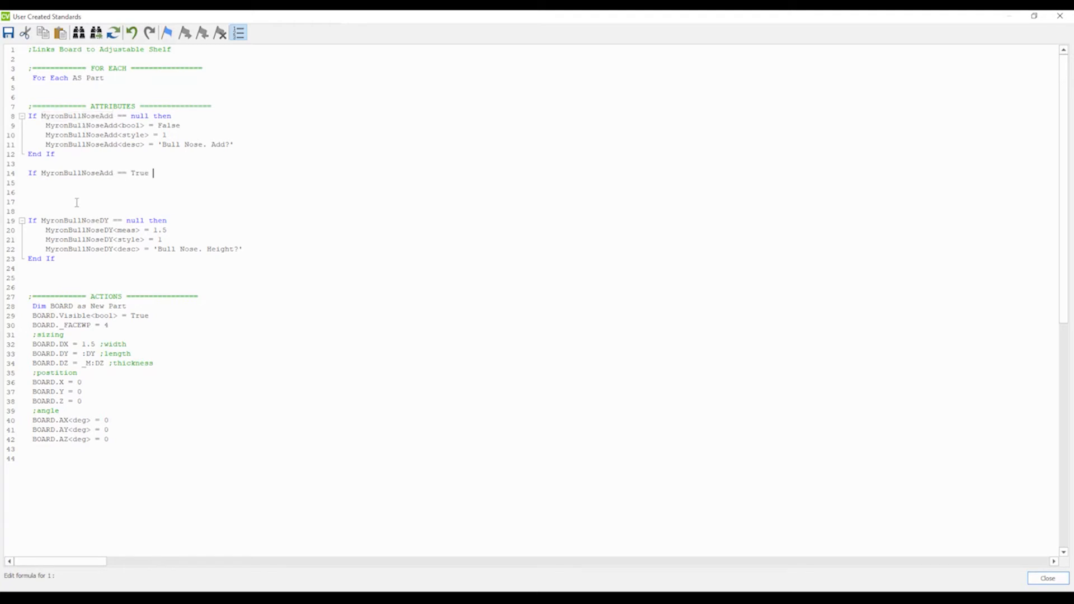
type(" then")
Remove the extra blank lines and indent the MyronBullNoseDY block and actions section under the new condition.
left_click(29, 211)
left_click_drag(55, 258, 27, 220)
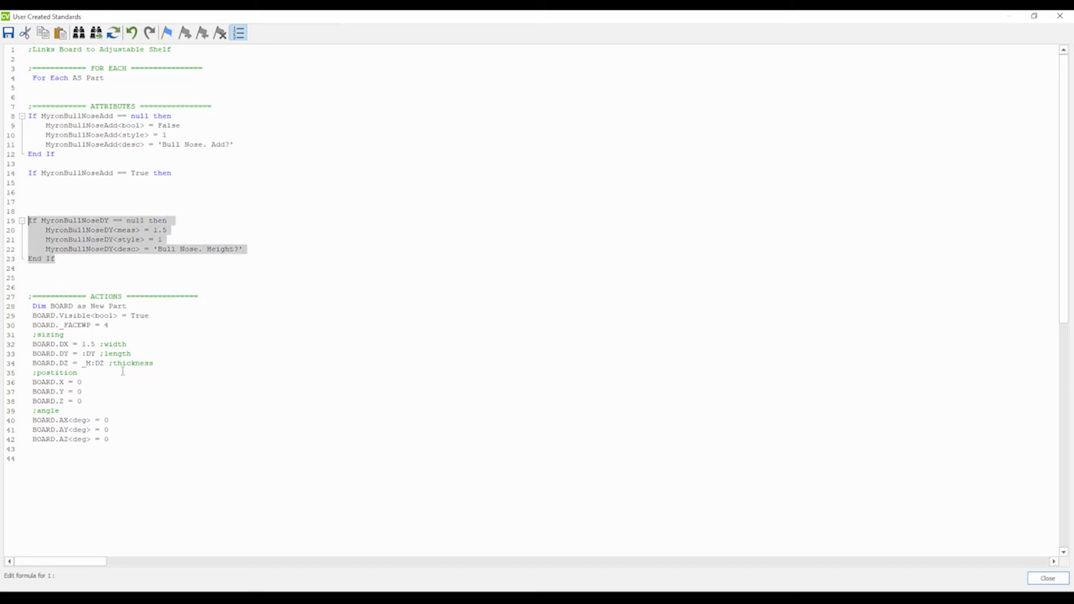
left_click(38, 203)
key("BackSpace")
key("BackSpace")
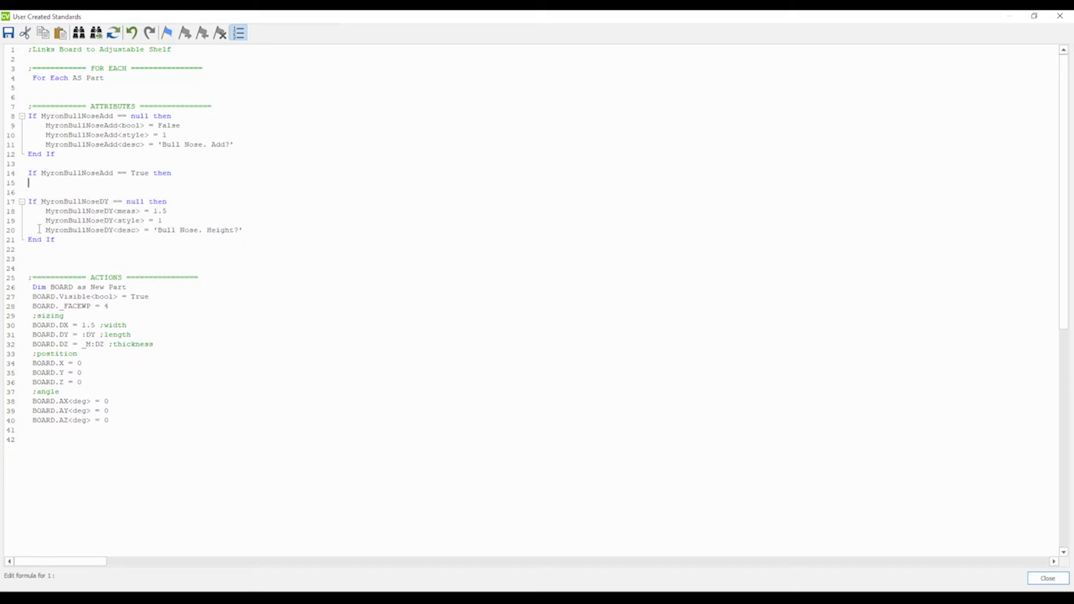
key("BackSpace")
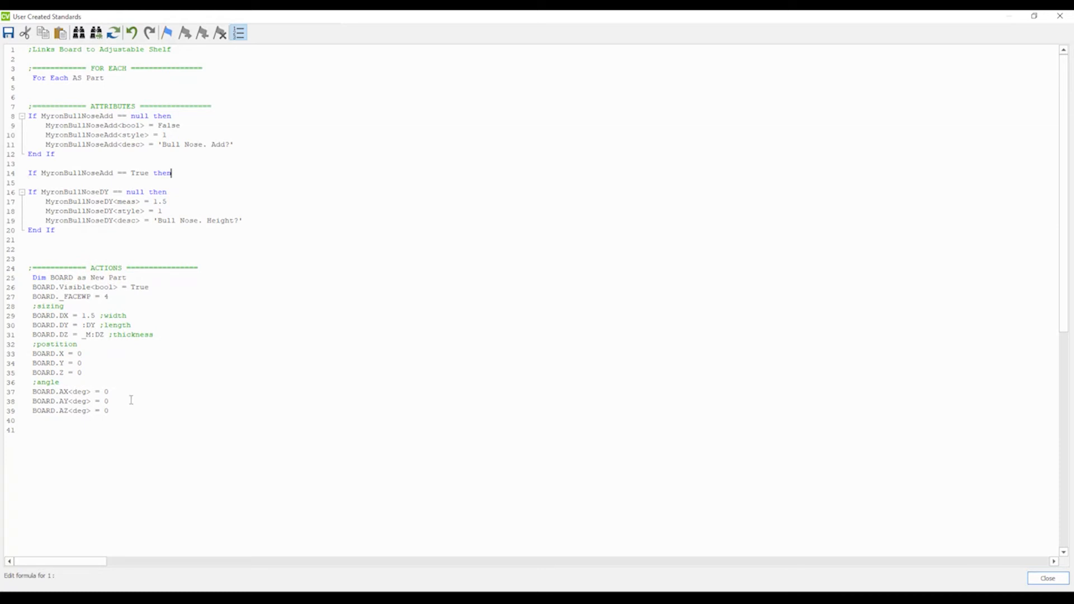
left_click_drag(122, 413, 25, 199)
key("Tab")
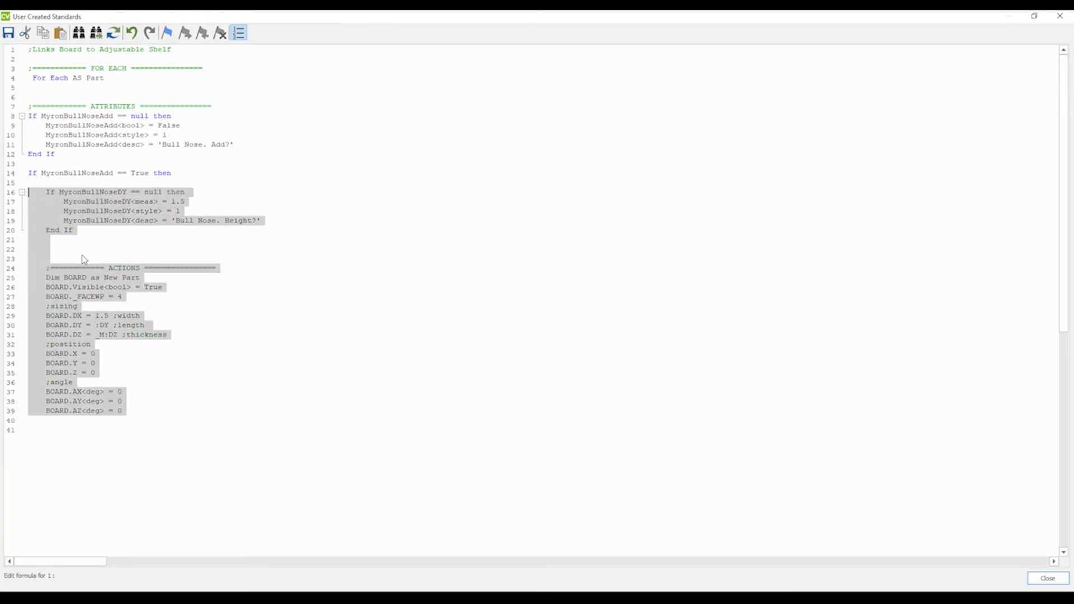
left_click(241, 444)
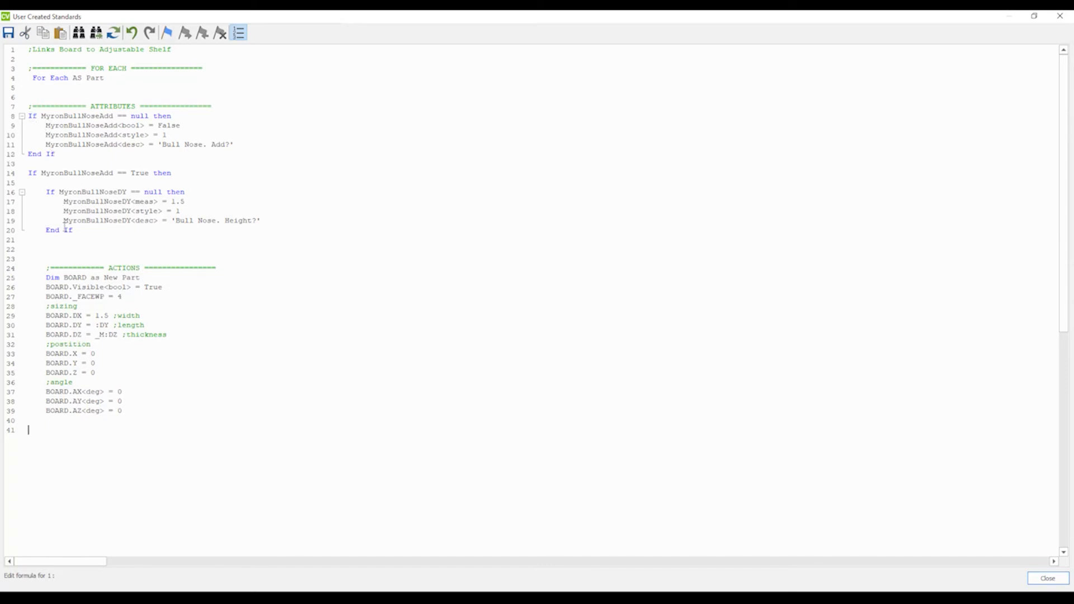
Close the code editor and the standards window to apply the code, and dismiss the alert.
left_click(233, 353)
left_click_drag(30, 173, 172, 173)
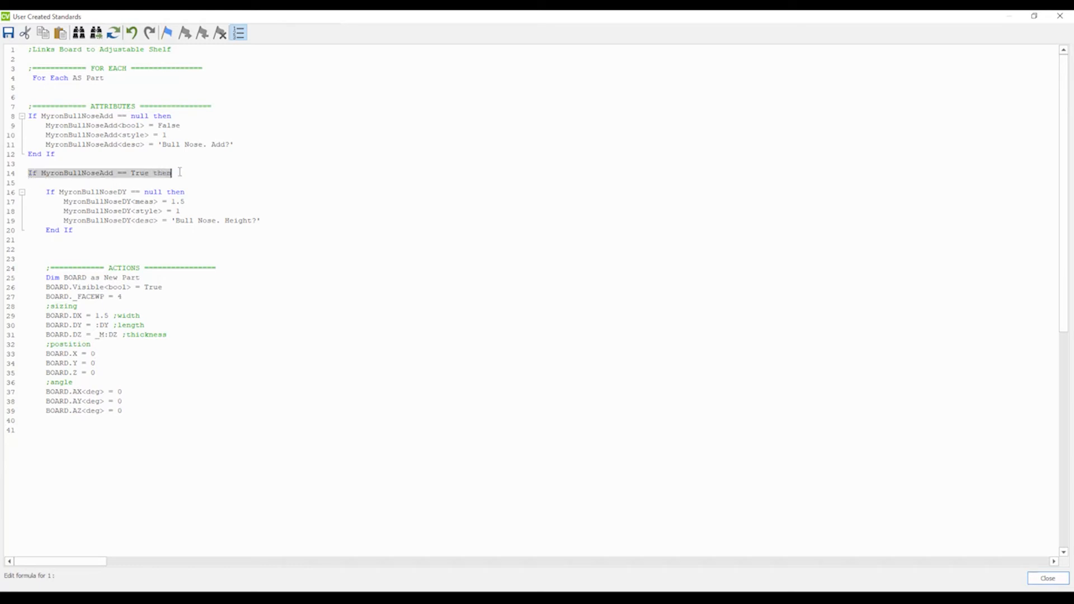
left_click_drag(47, 192, 182, 416)
left_click(159, 422)
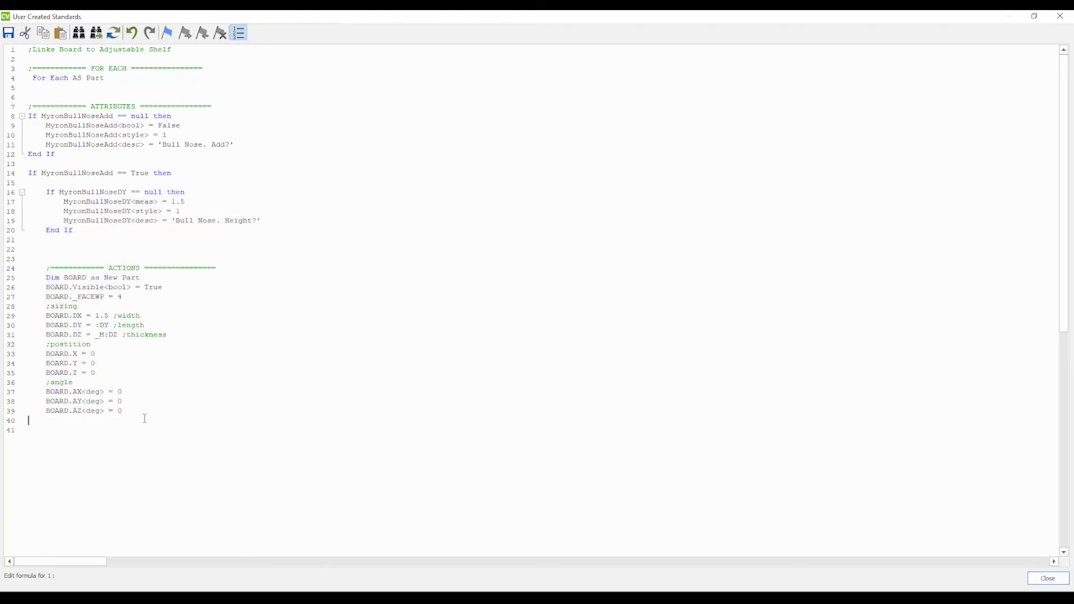
left_click(1059, 16)
left_click(532, 332)
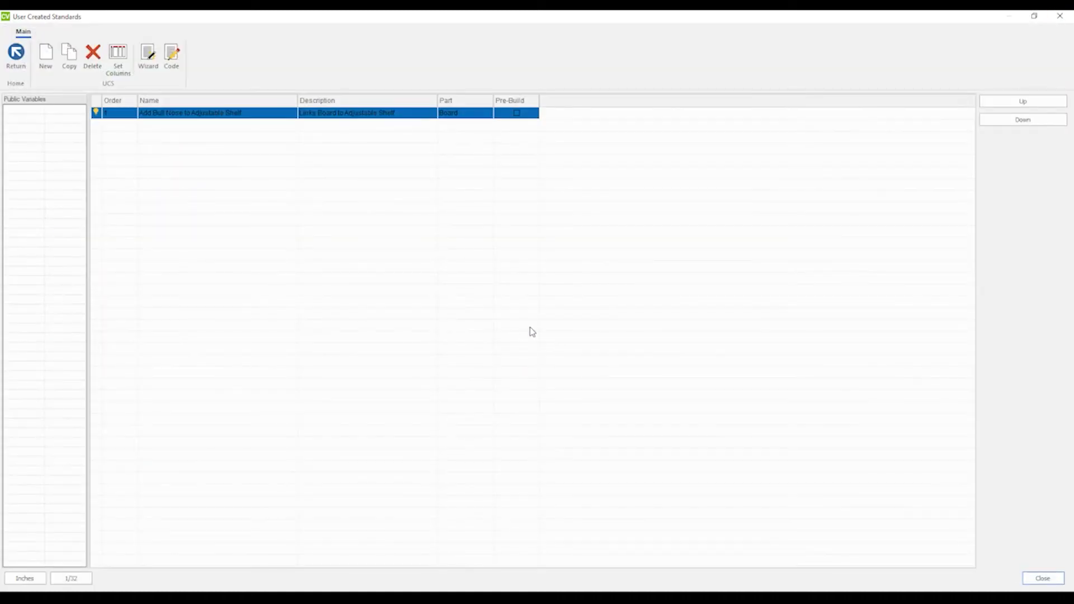
left_click(1059, 17)
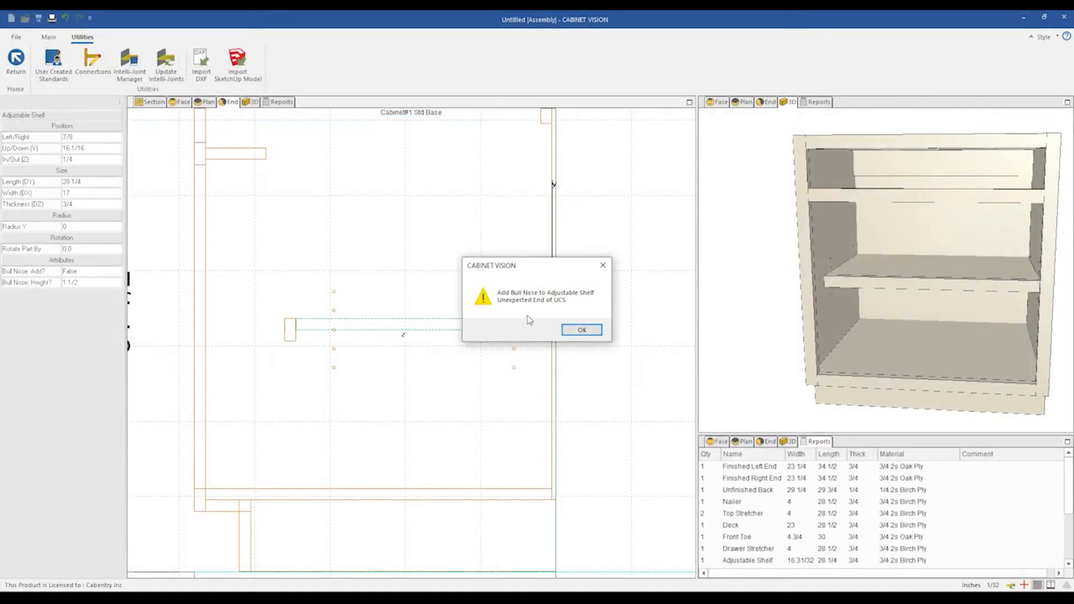
left_click(582, 330)
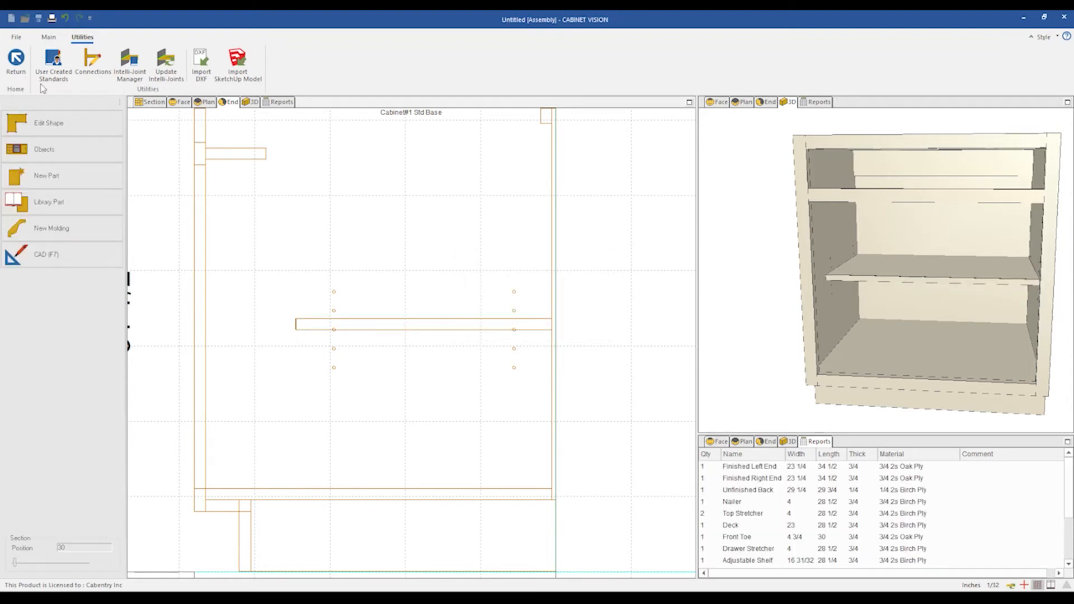
Reopen the code, add a closing End If after the actions section, and save and close the standards.
left_click(47, 68)
left_click(174, 61)
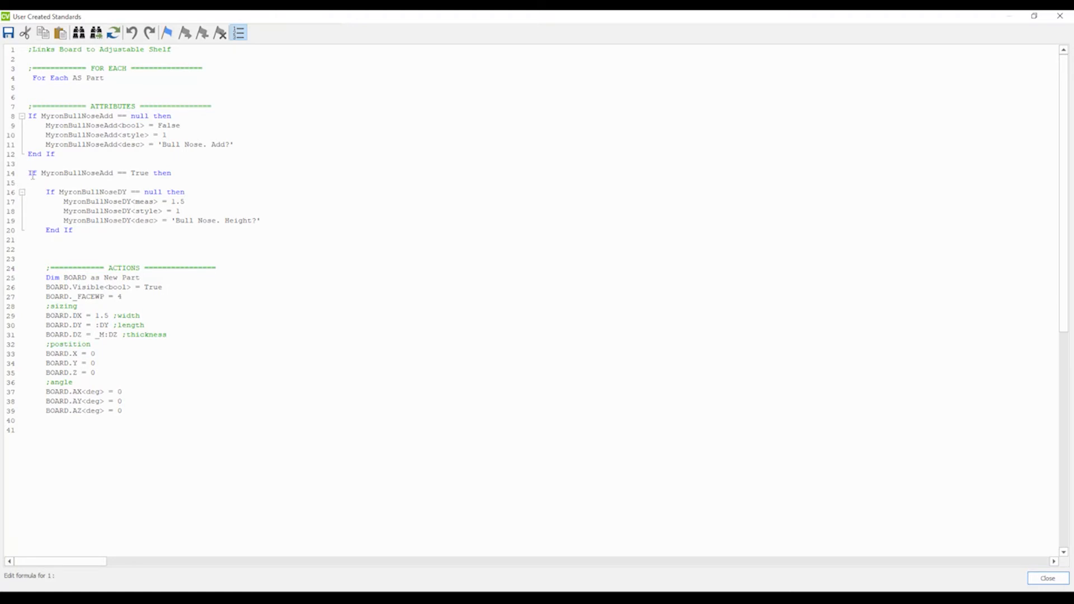
left_click_drag(28, 175, 171, 175)
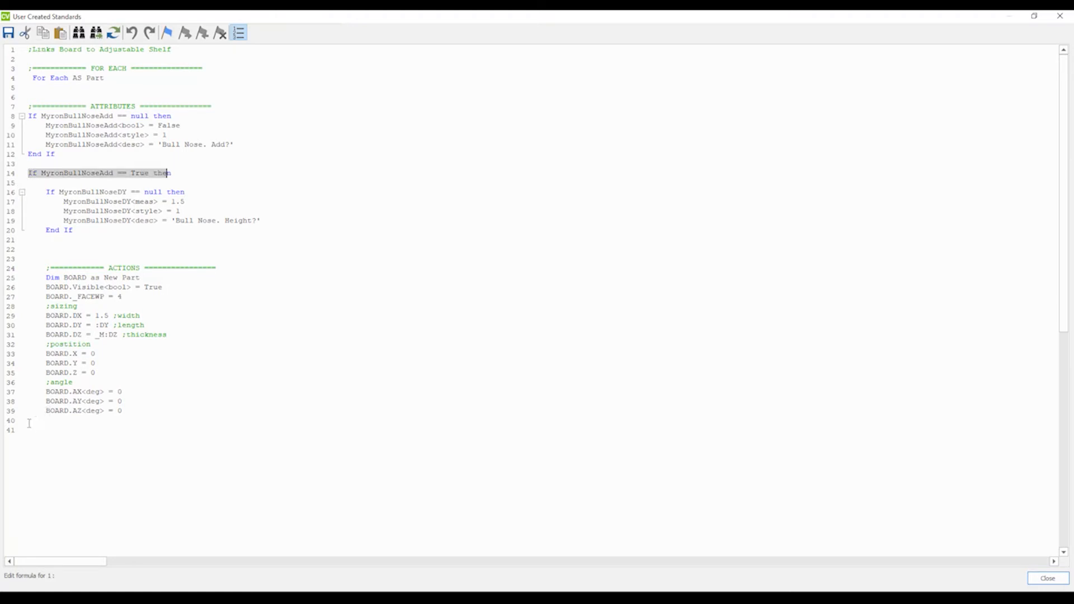
left_click(30, 431)
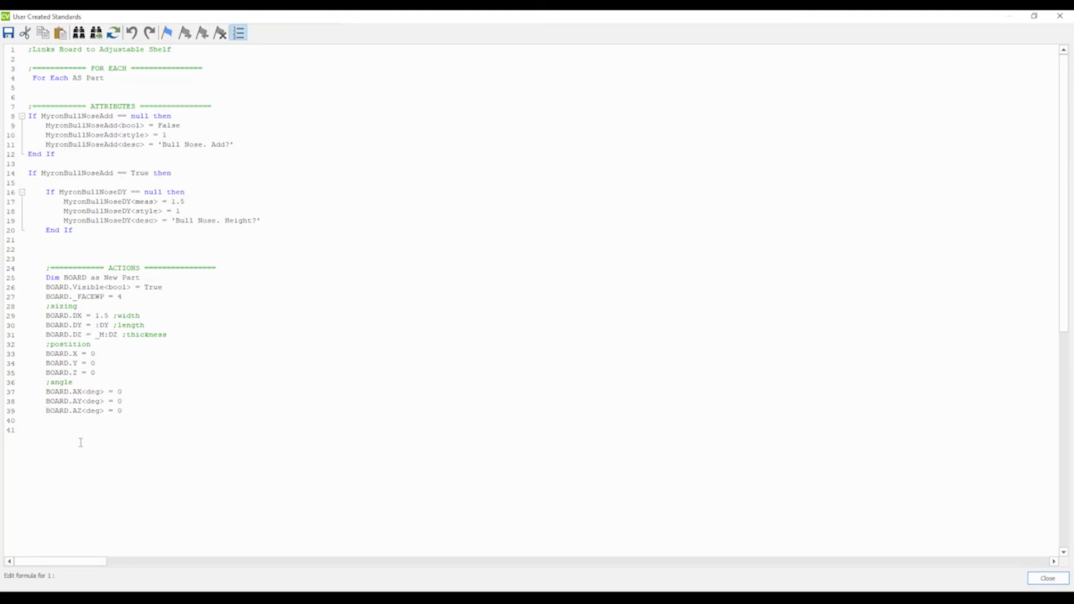
type("End If")
left_click_drag(73, 230, 23, 184)
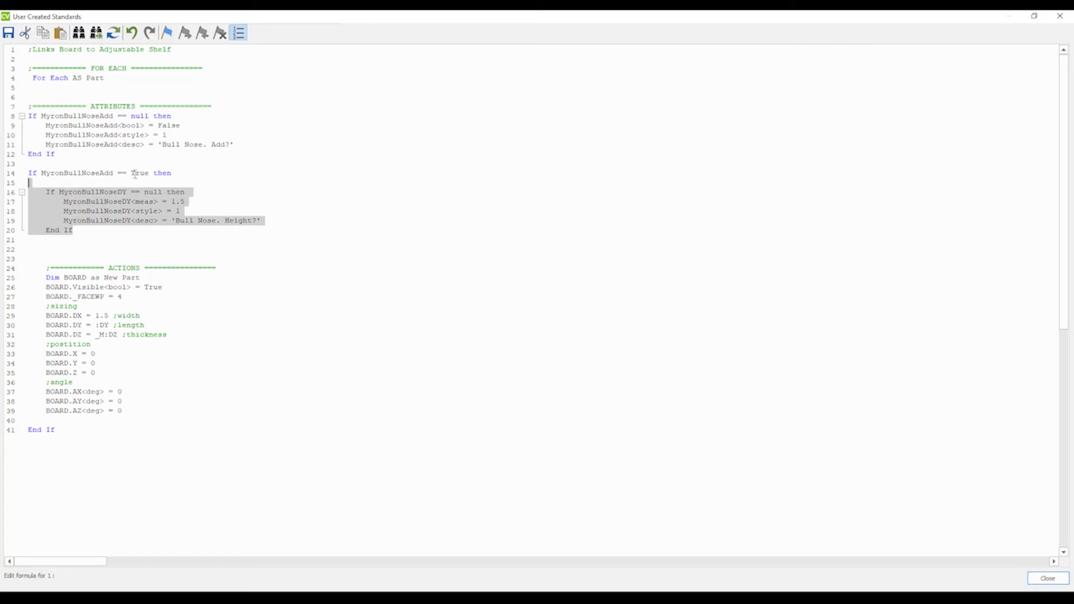
left_click(1060, 16)
key("Return")
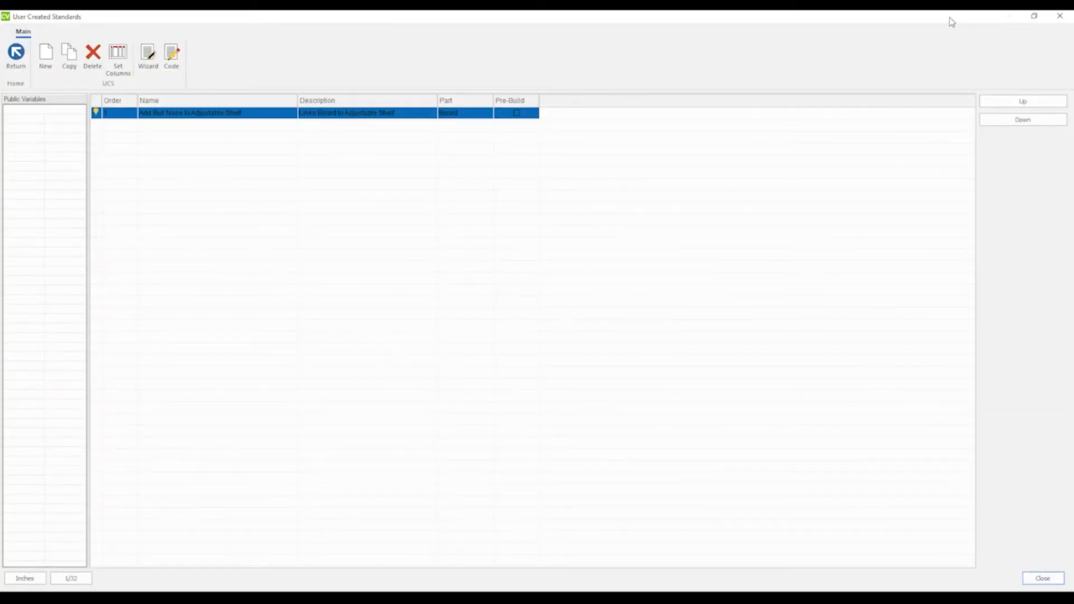
left_click(1060, 15)
Select the adjustable shelf and toggle its Bull Nose Add attribute to True and back to False.
scroll(336, 325, "up", 1)
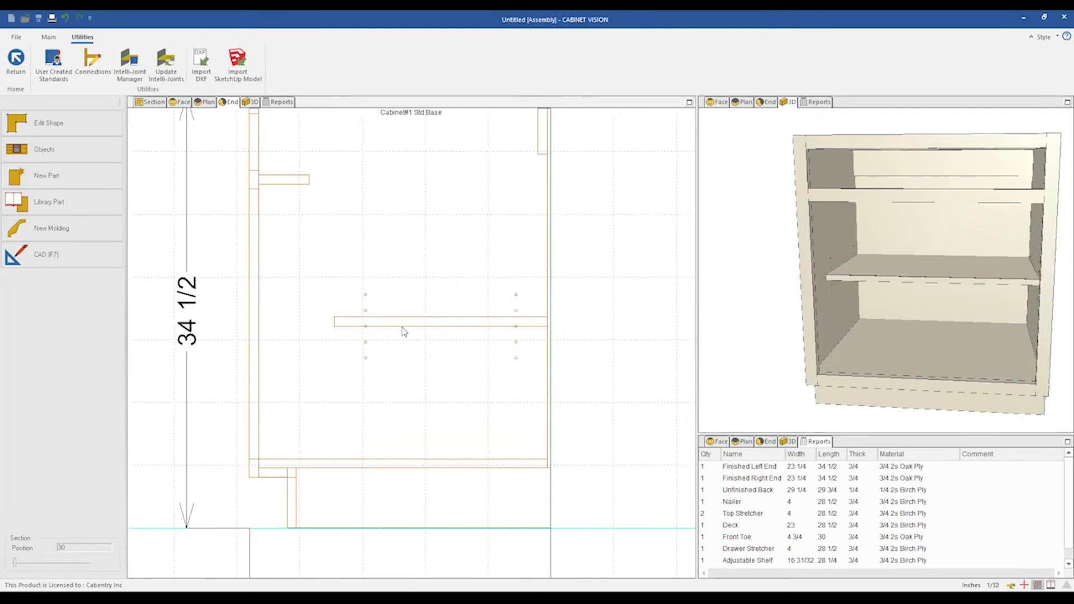
left_click(409, 322)
left_click(395, 355)
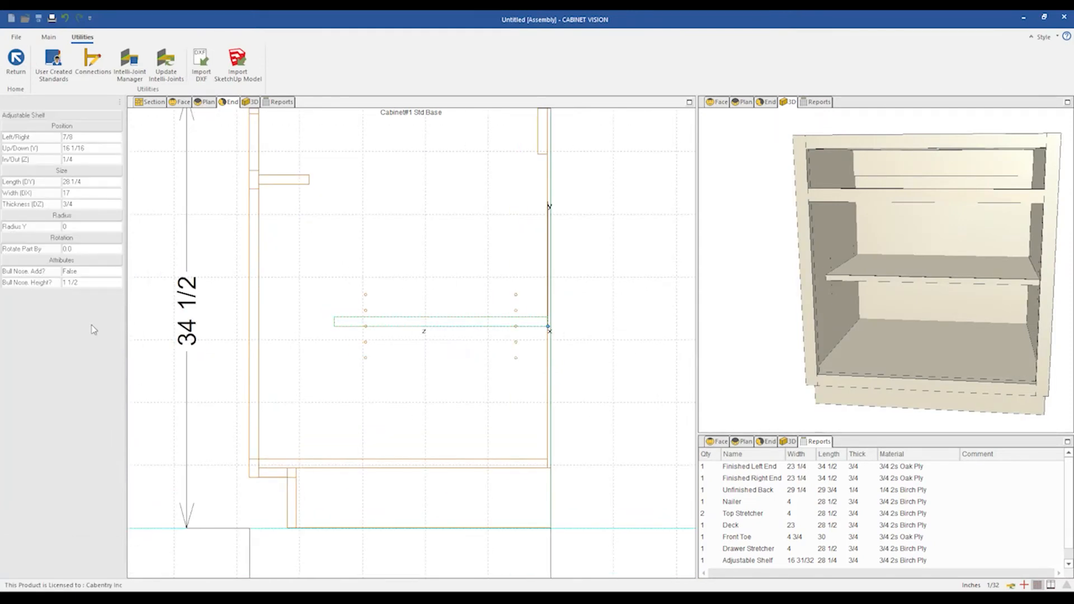
left_click(85, 273)
left_click(82, 272)
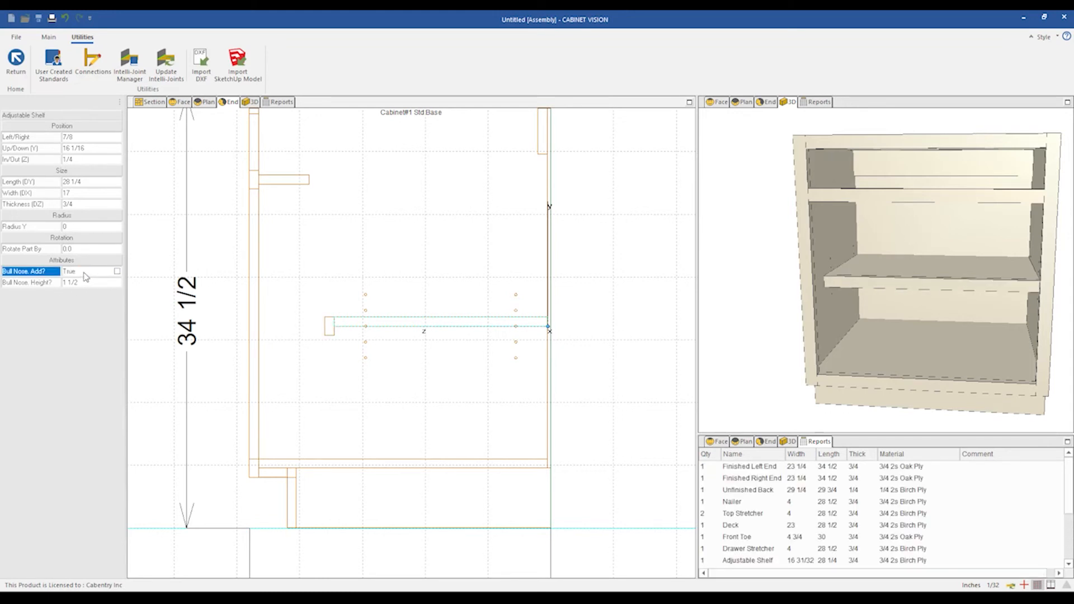
left_click(85, 275)
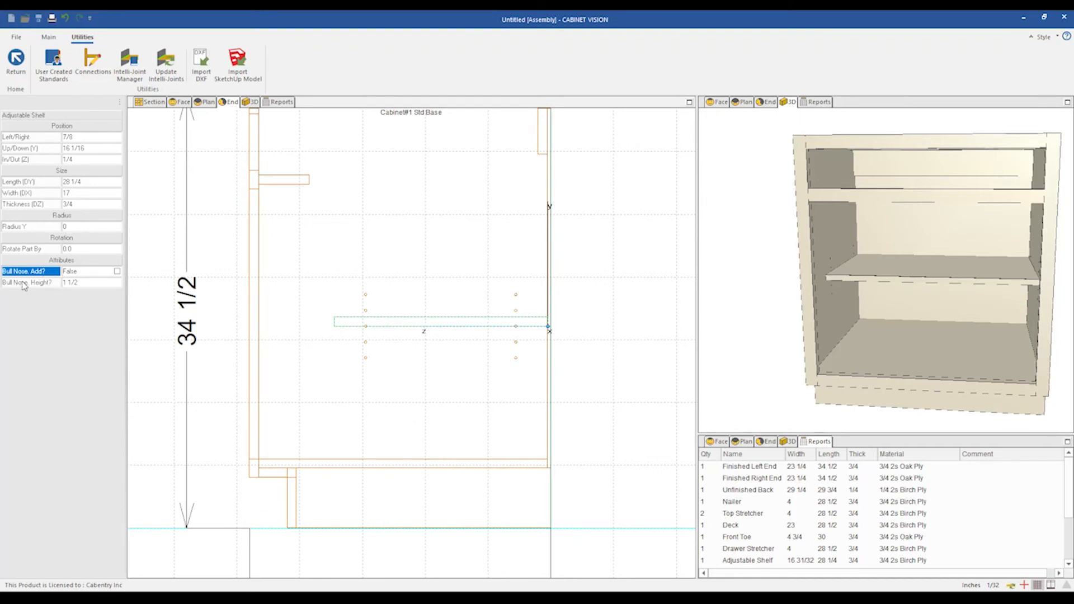
scroll(151, 316, "down", 1)
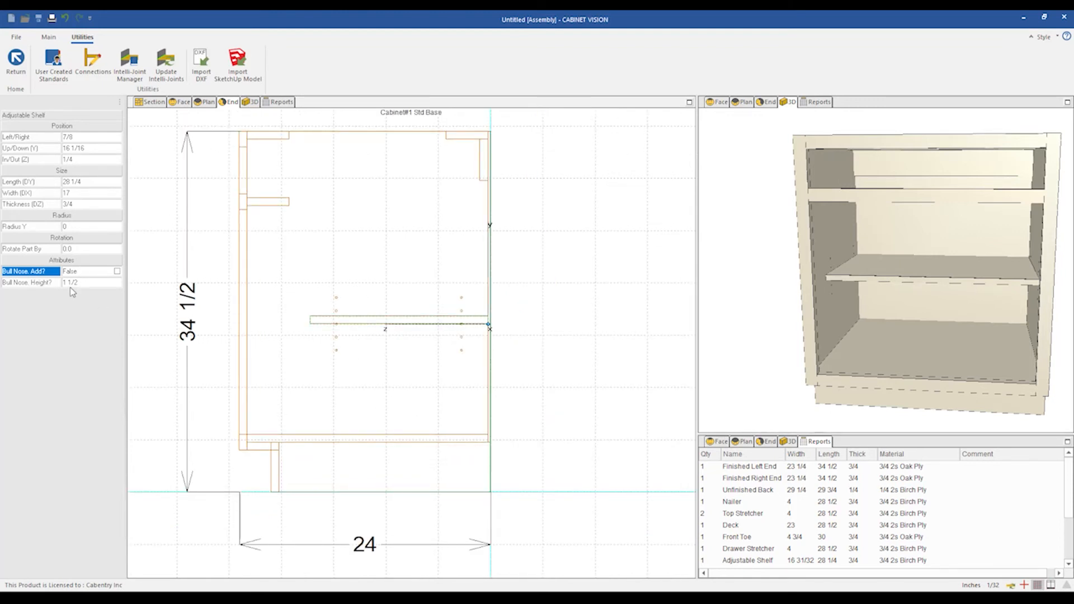
scroll(520, 446, "down", 1)
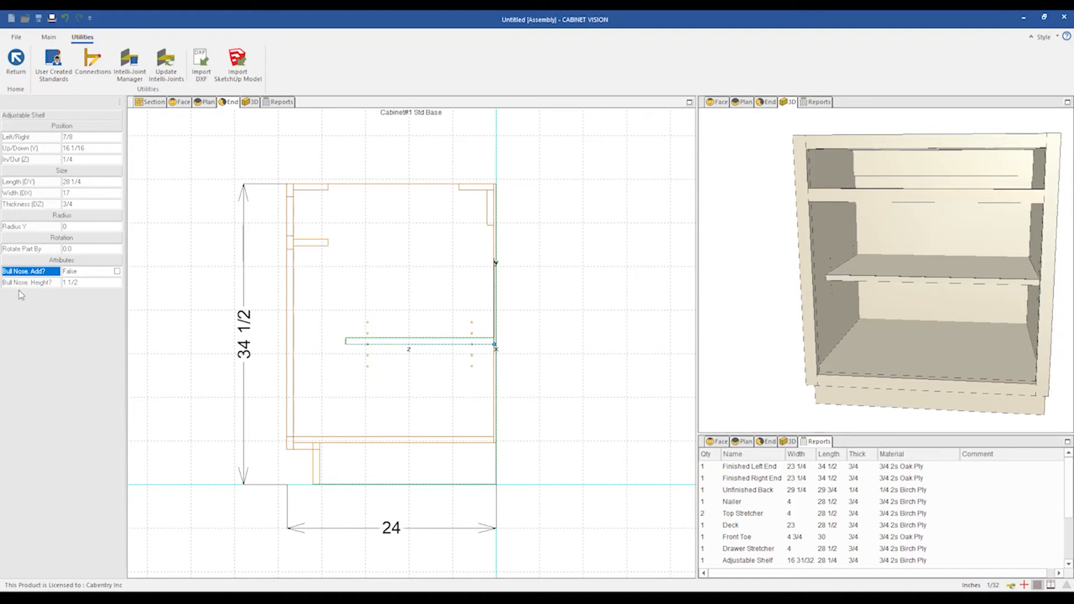
Reopen the standard's code and add an Else branch commented ';if its not true' after the actions section.
left_click(60, 70)
left_click(171, 58)
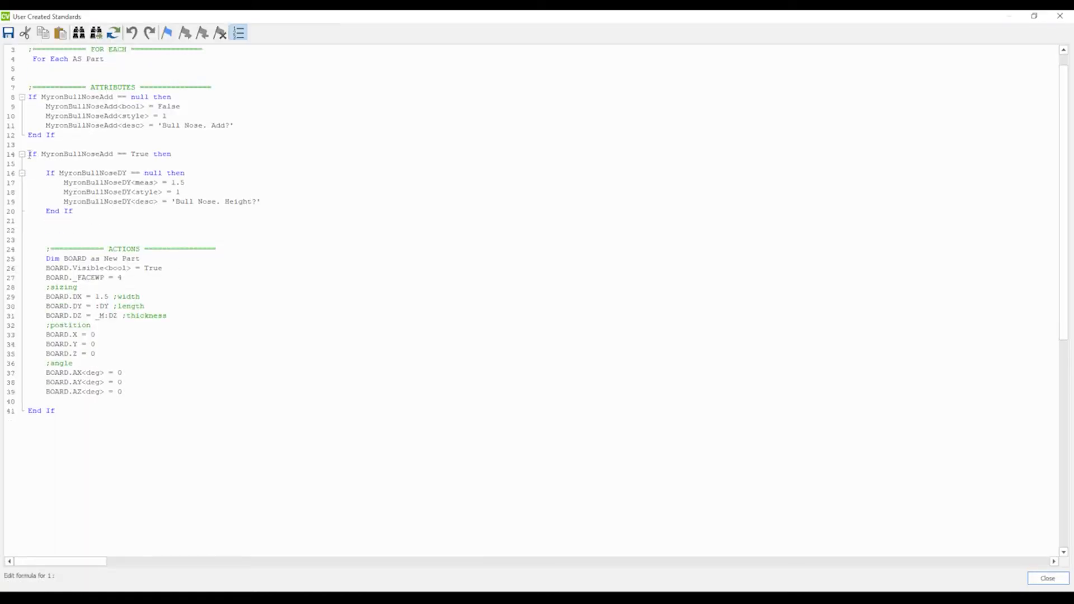
left_click_drag(30, 154, 179, 154)
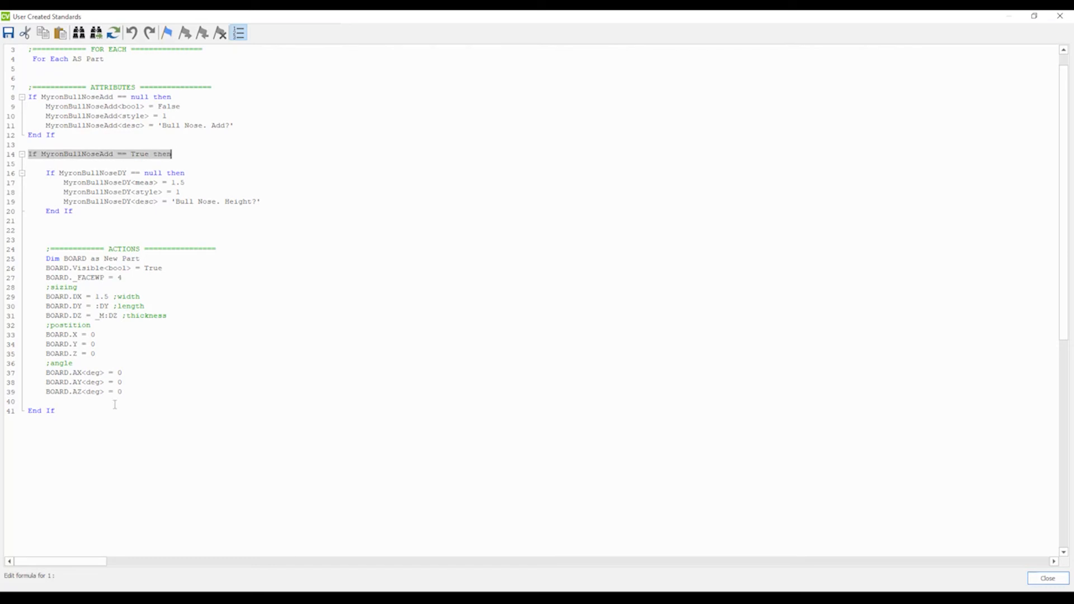
left_click(139, 392)
key("Return")
key("Return")
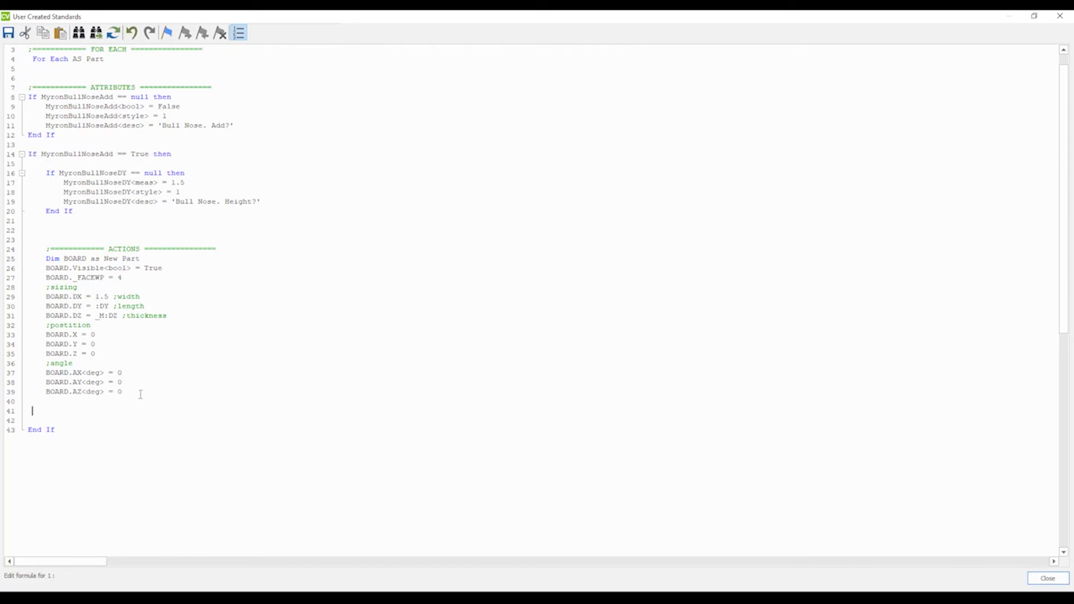
type("Else ;if its not rtrue")
left_click(109, 412)
key("BackSpace")
Add a 'Delete MyronBullNoseDY' line under the Else branch.
left_click(144, 419)
scroll(92, 189, "up", 1)
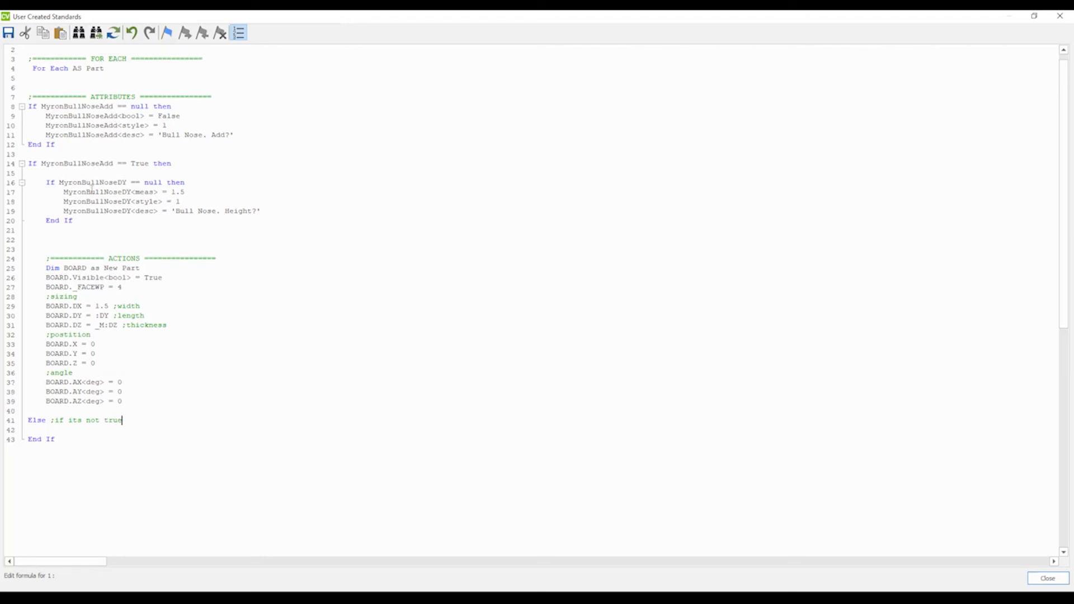
scroll(80, 400, "down", 1)
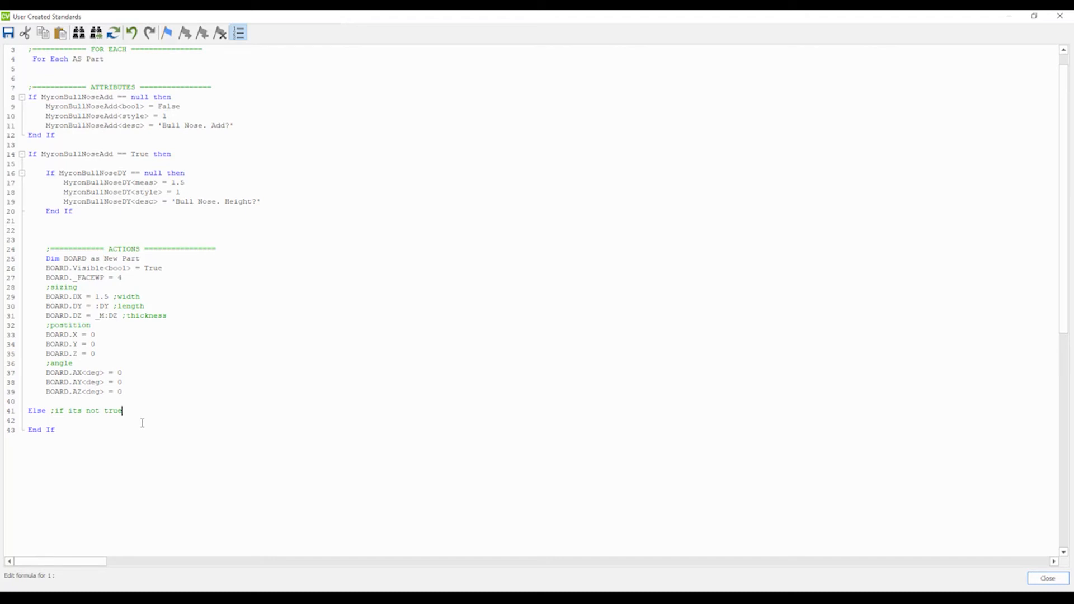
key("Return")
type("Delete")
double_click(108, 175)
key("ctrl+c")
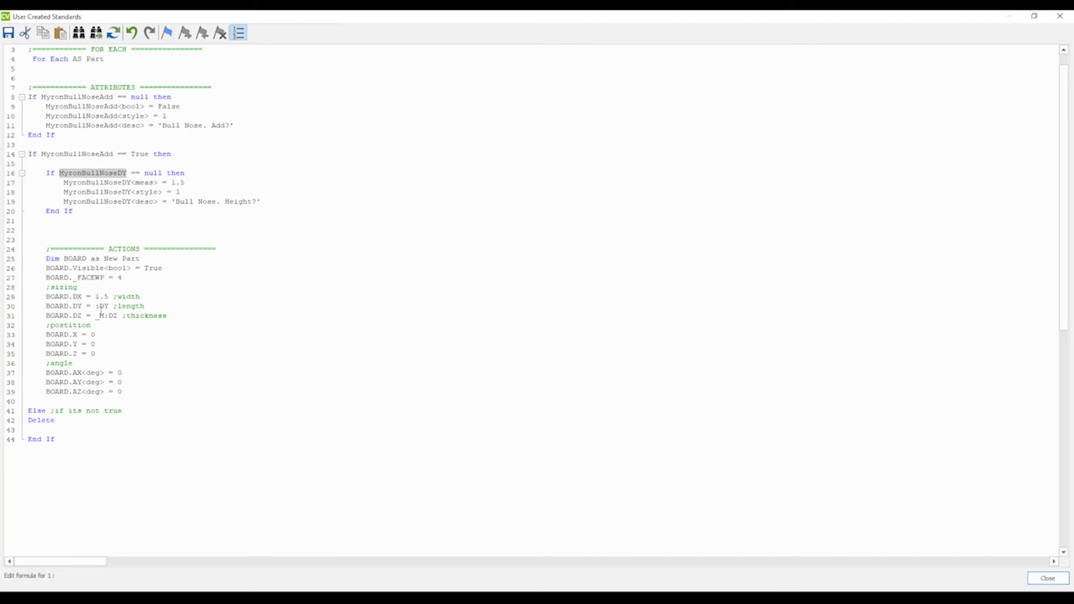
left_click(82, 421)
key("ctrl+v")
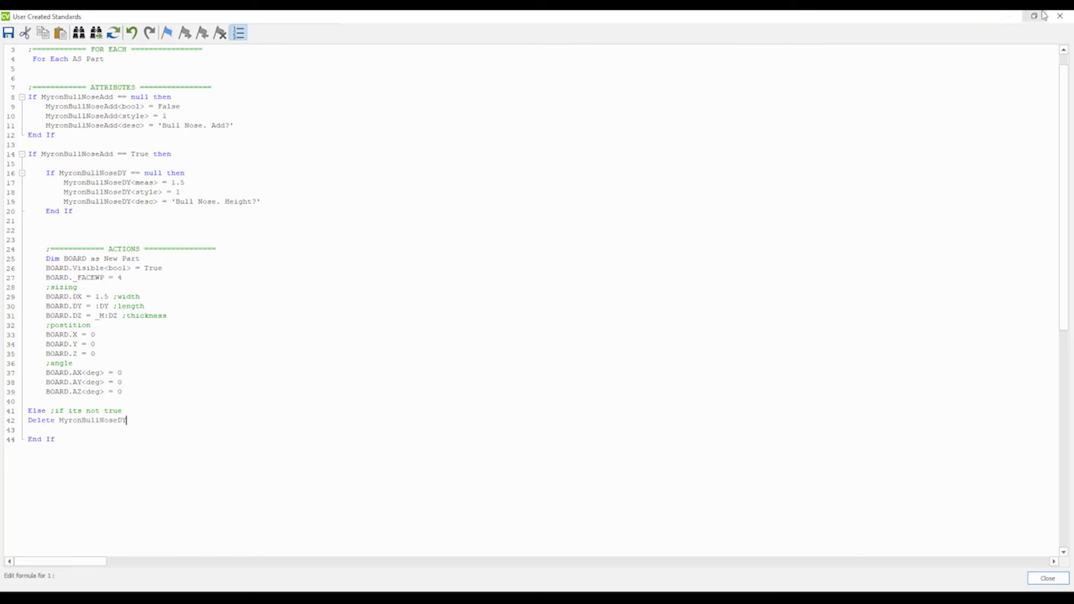
Close the code editor and standards, select the adjustable shelf, and toggle Bull Nose Add to True and back to False.
left_click(1061, 16)
left_click(529, 330)
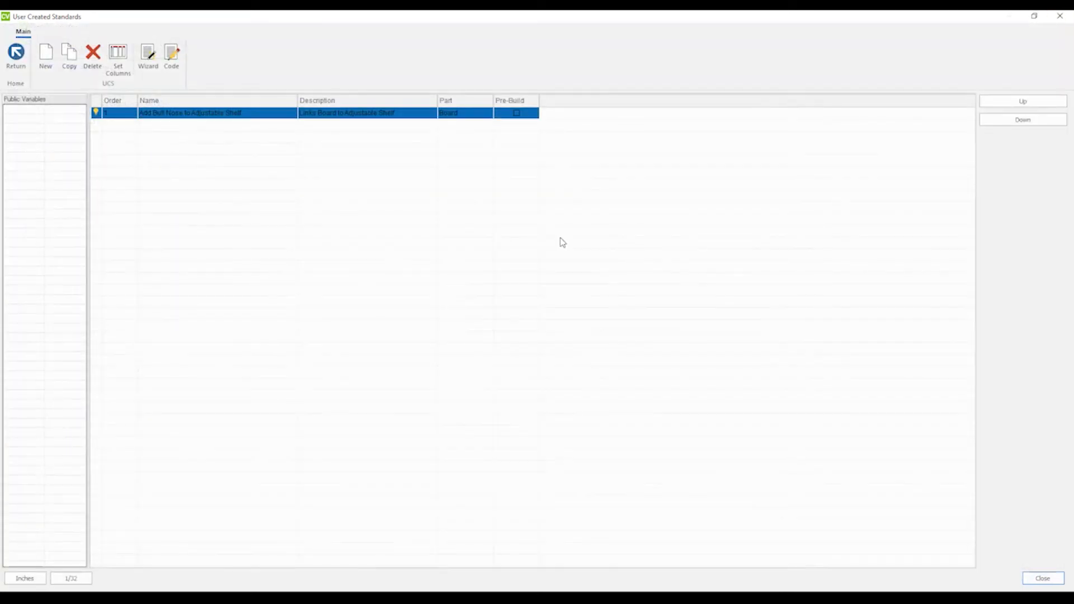
left_click(1060, 16)
left_click(392, 375)
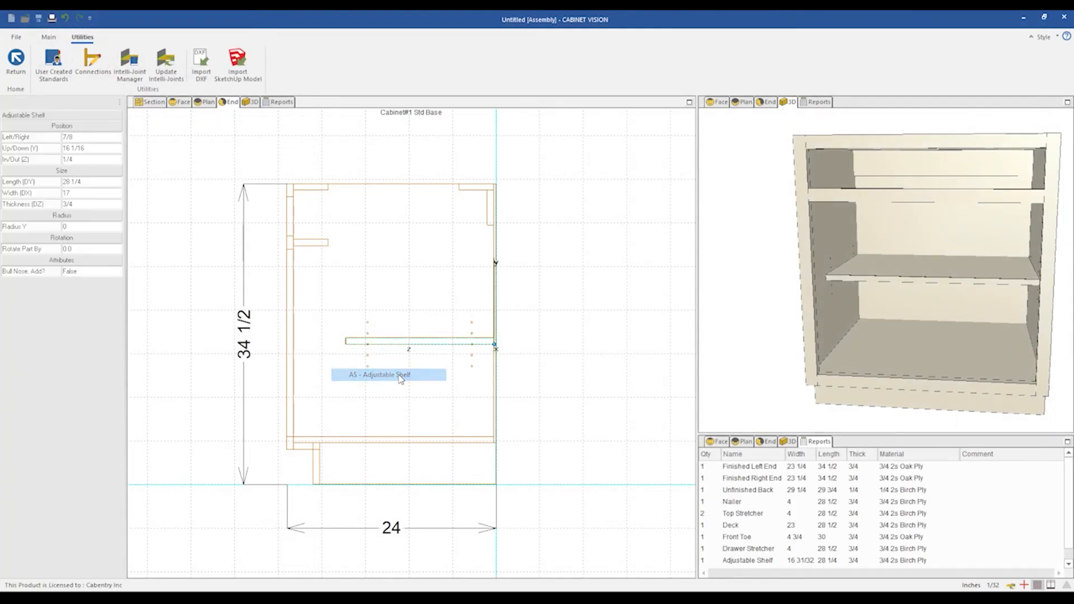
double_click(77, 273)
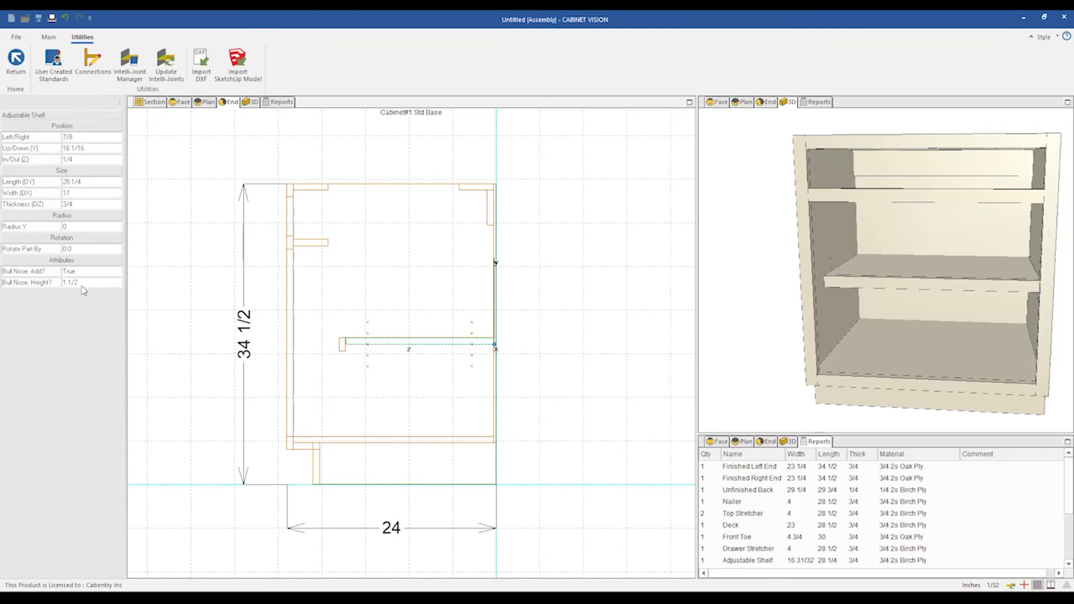
left_click(80, 274)
double_click(80, 271)
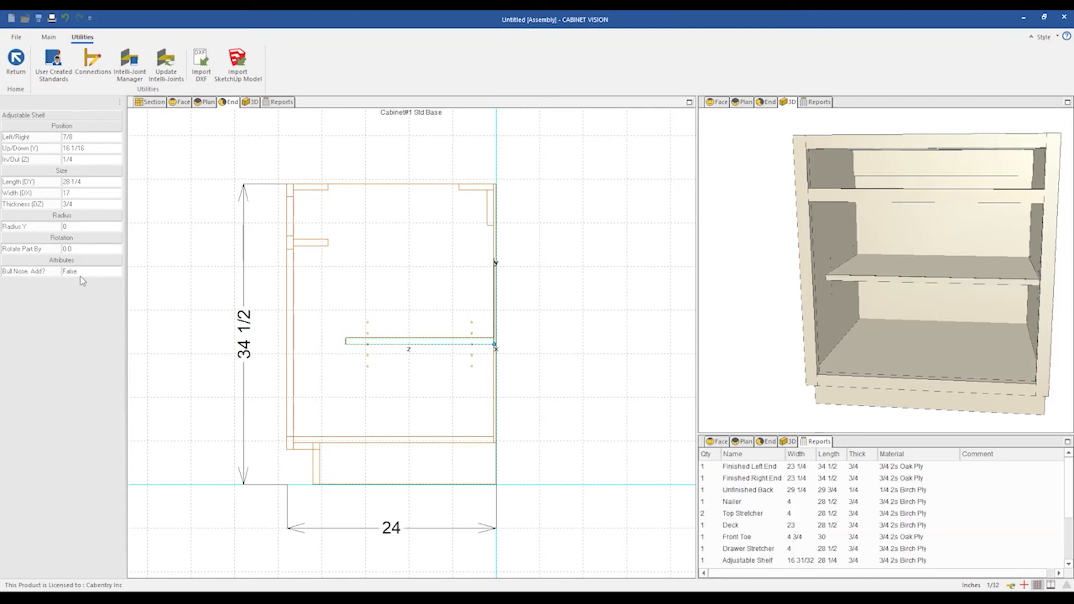
scroll(215, 319, "down", 1)
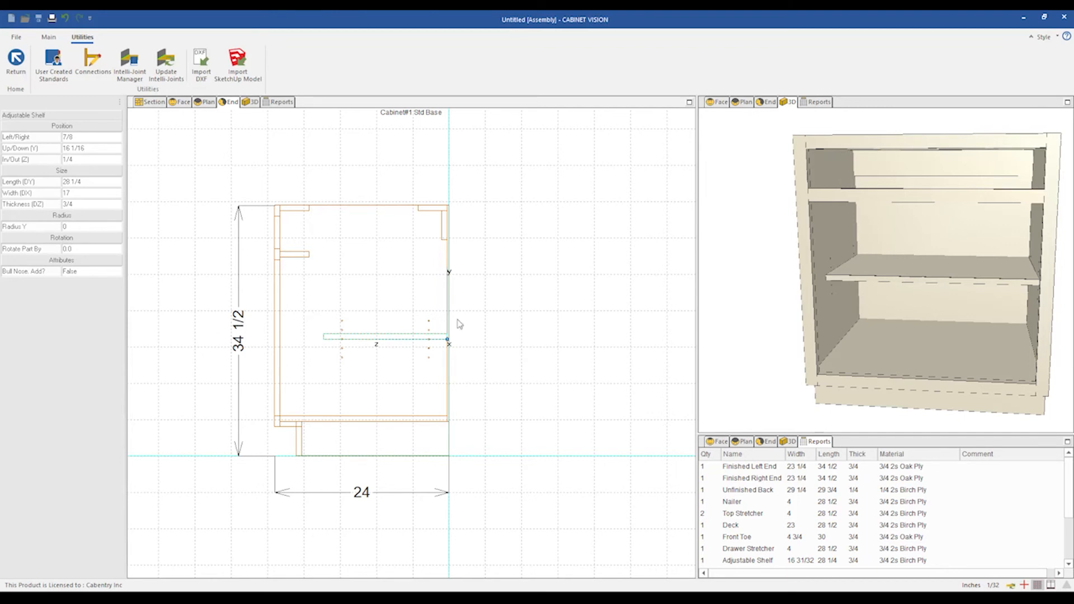
scroll(502, 330, "down", 1)
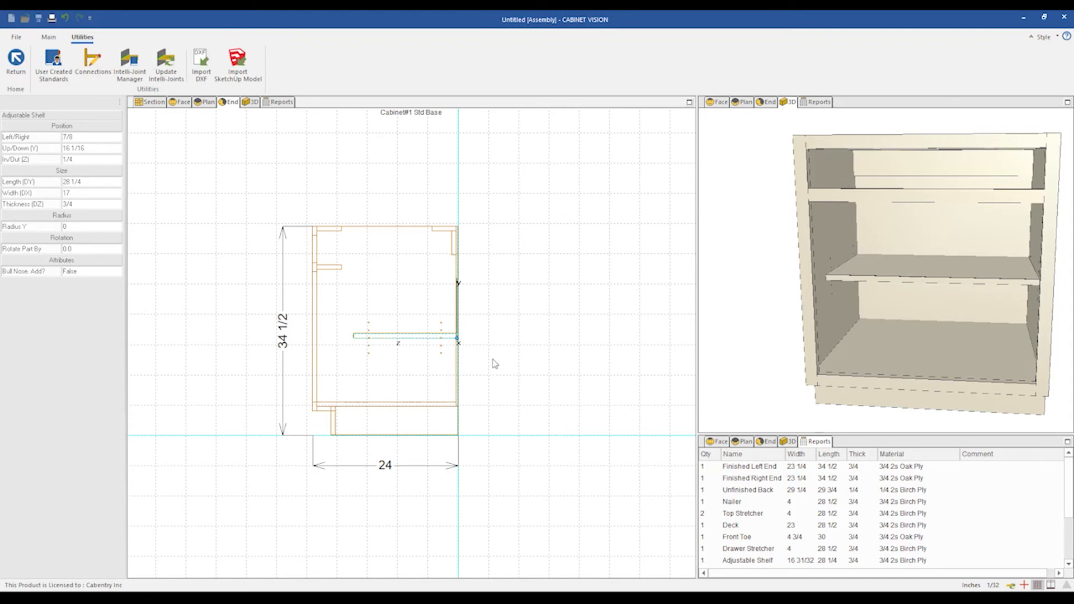
scroll(512, 358, "down", 1)
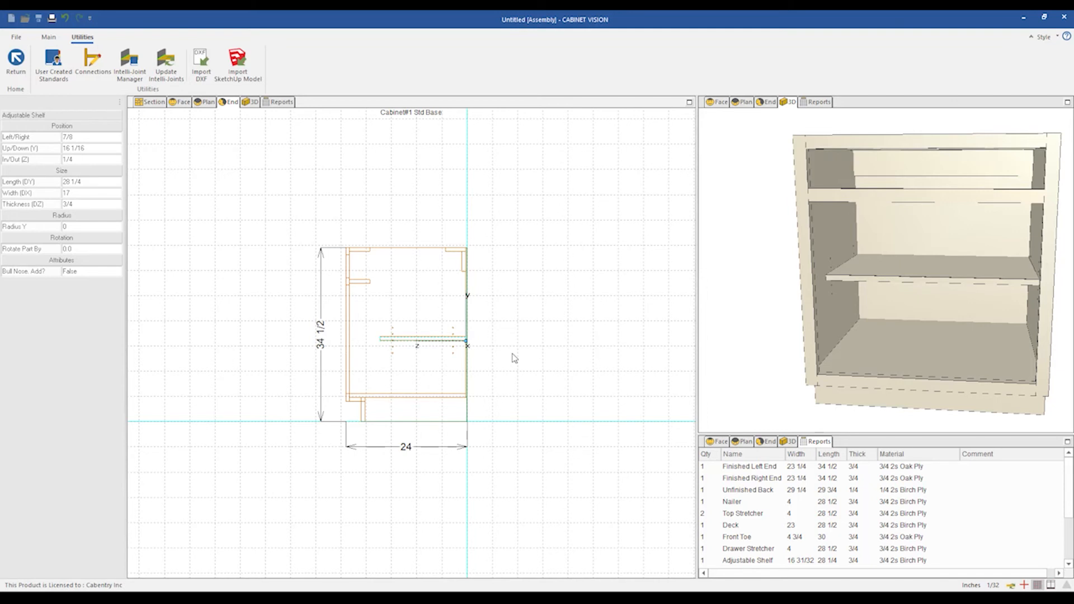
scroll(507, 325, "up", 1)
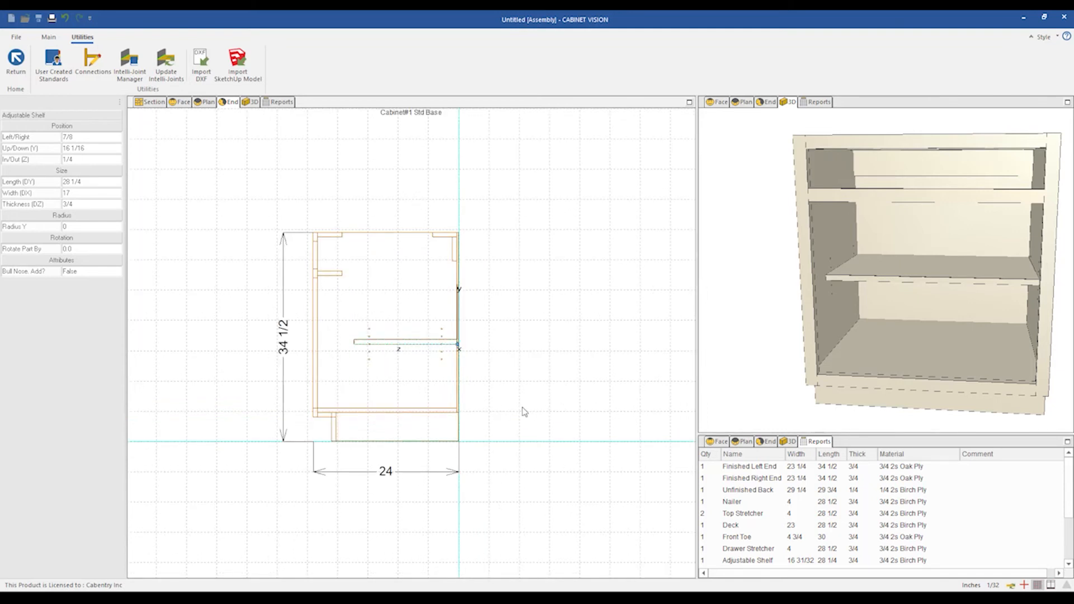
left_click(466, 399)
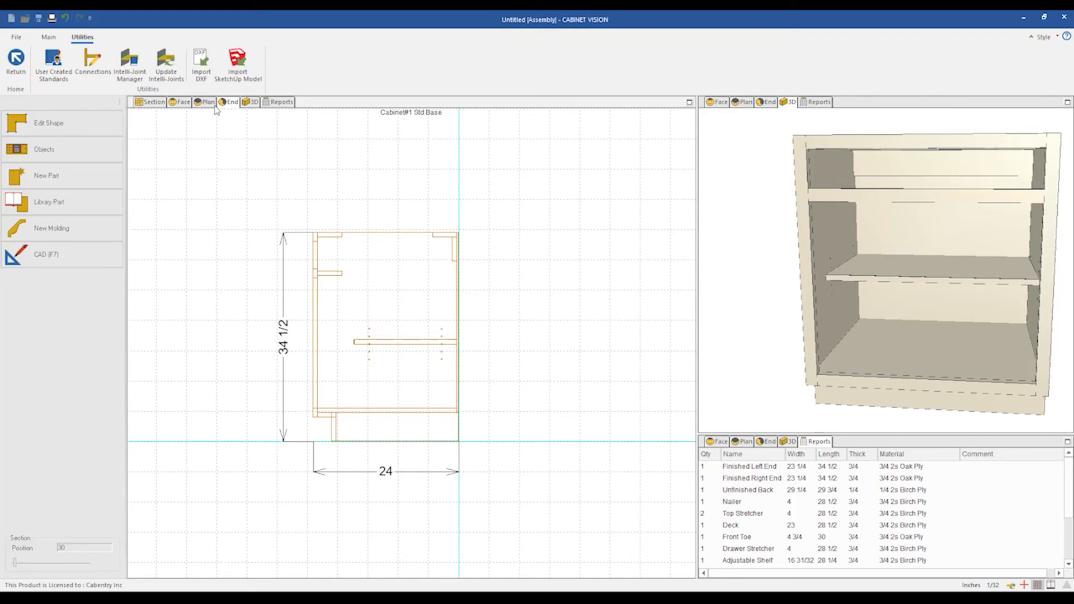
Reopen the code and replace the BOARD.DX width value 1.5 with MyronBullNoseDY.
left_click(53, 61)
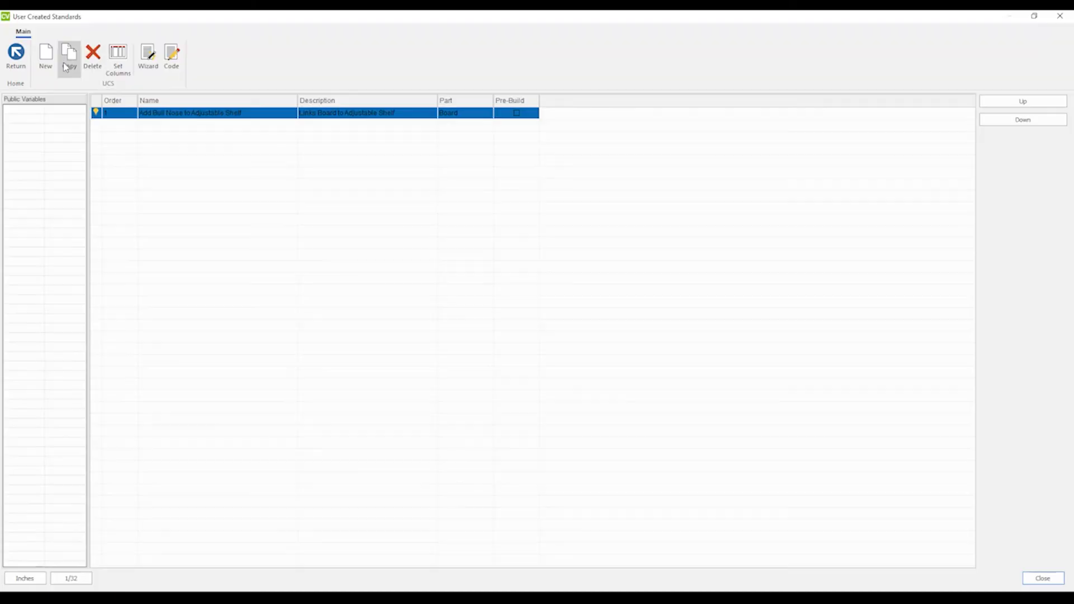
left_click(172, 59)
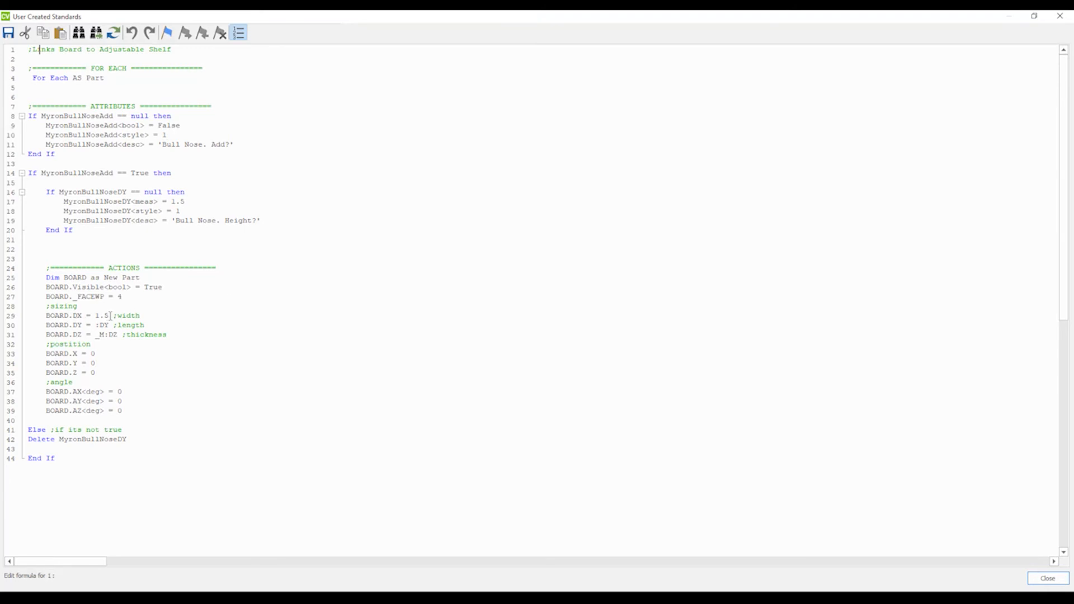
left_click_drag(110, 317, 95, 316)
double_click(112, 193)
key("ctrl+c")
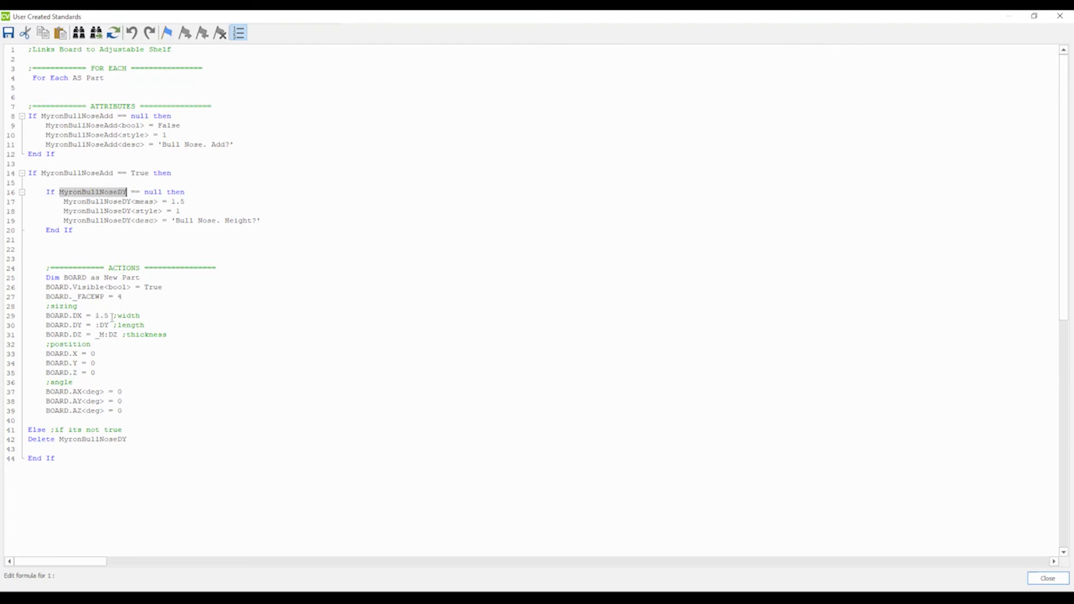
left_click_drag(111, 316, 95, 316)
key("ctrl+v")
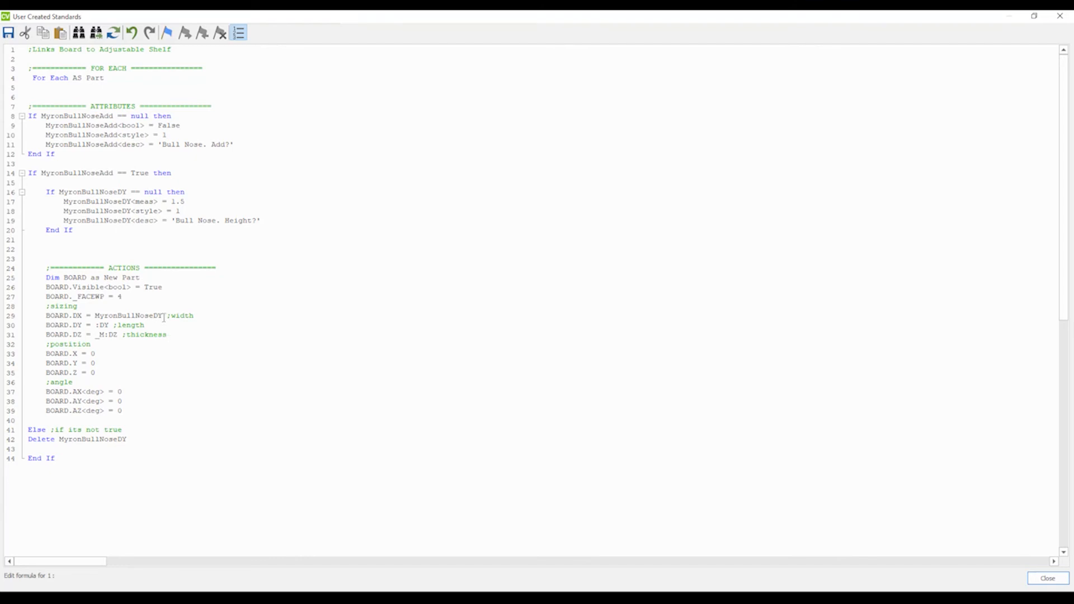
Close the code editor saving changes, close the standards, then select the shelf and set Bull Nose Add to True.
left_click(1060, 15)
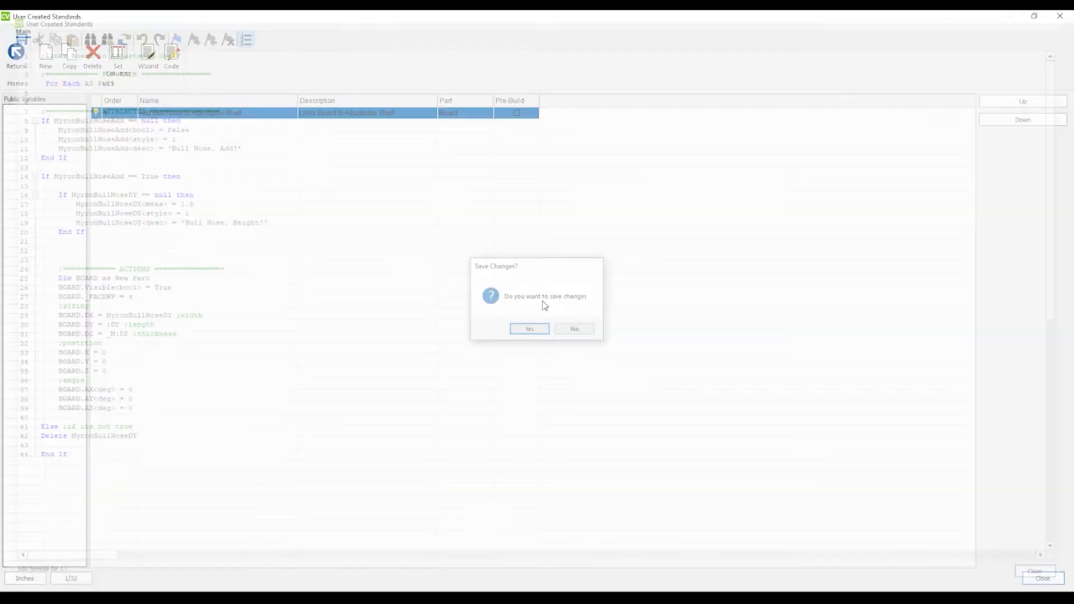
left_click(532, 327)
left_click(1060, 16)
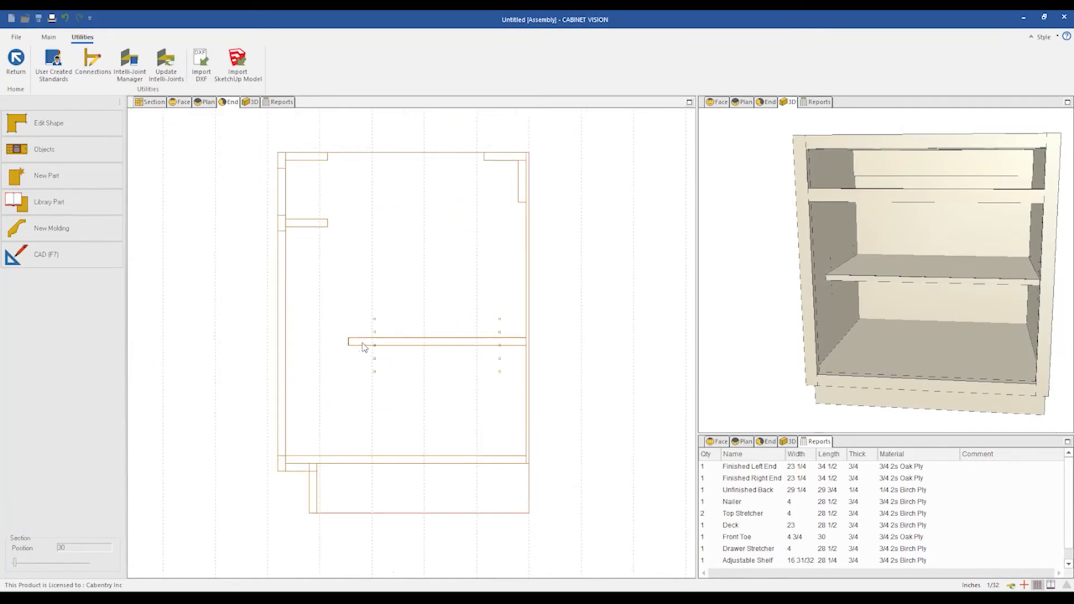
left_click(390, 371)
double_click(89, 272)
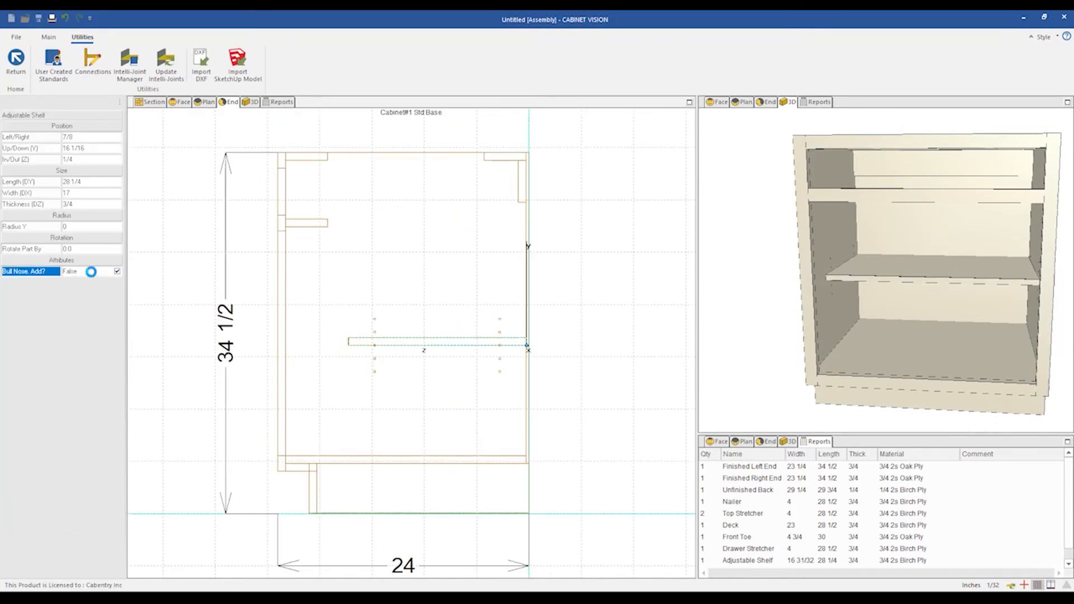
Try Bull Nose Height values of 4, 2 and 1/2 on the shelf.
left_click(82, 283)
type("4")
key("Return")
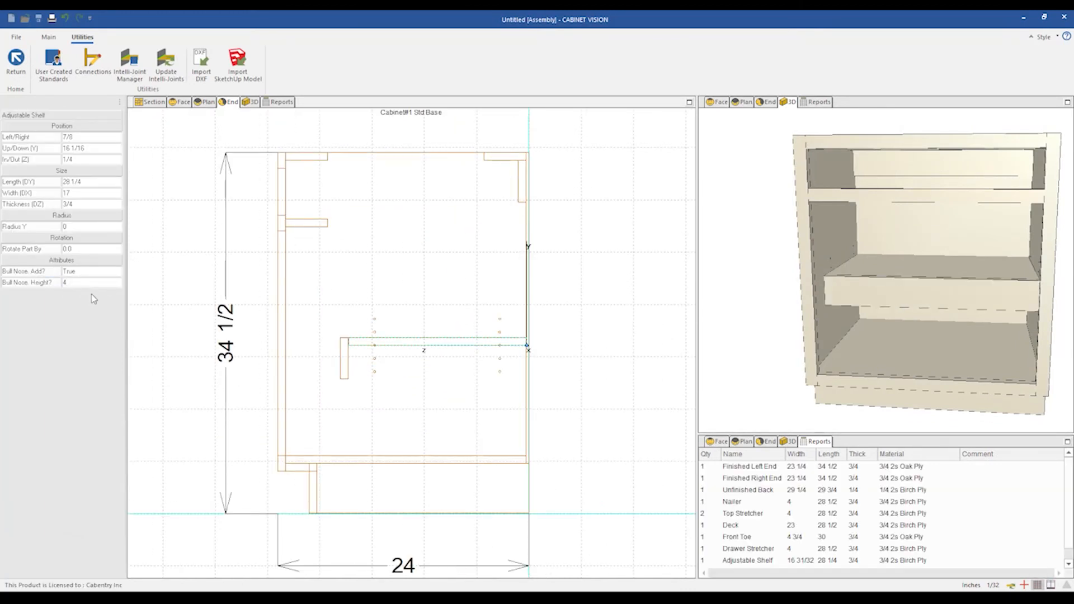
left_click(81, 283)
type("1")
key("Return")
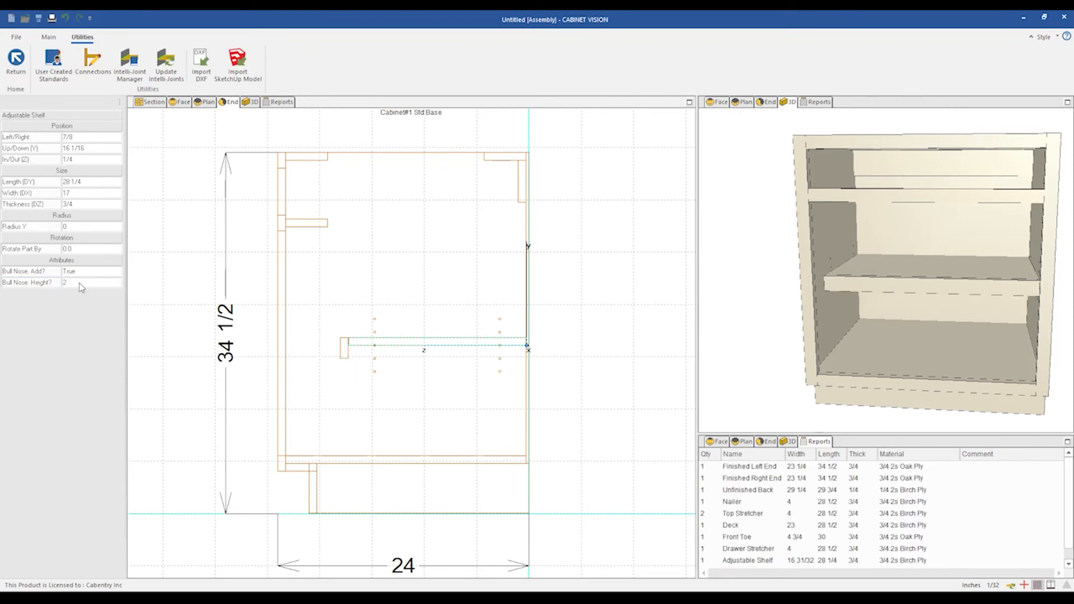
left_click(79, 283)
type("1/2")
key("Return")
Zoom in to examine how the bull nose board meets the shelf front.
scroll(449, 373, "up", 3)
scroll(455, 339, "down", 3)
left_click(168, 333)
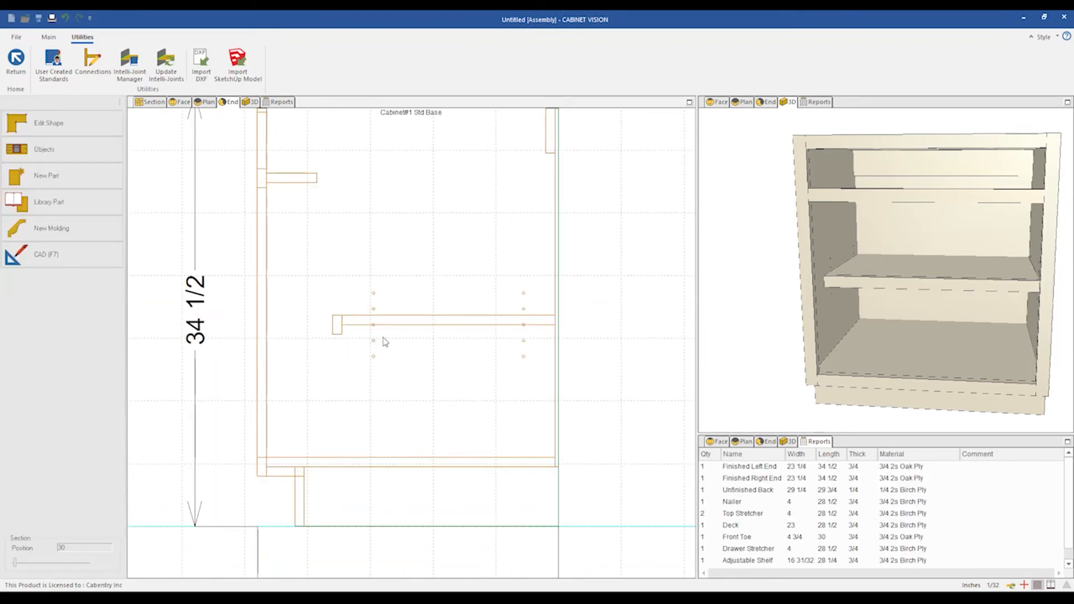
scroll(380, 340, "up", 3)
scroll(329, 311, "up", 3)
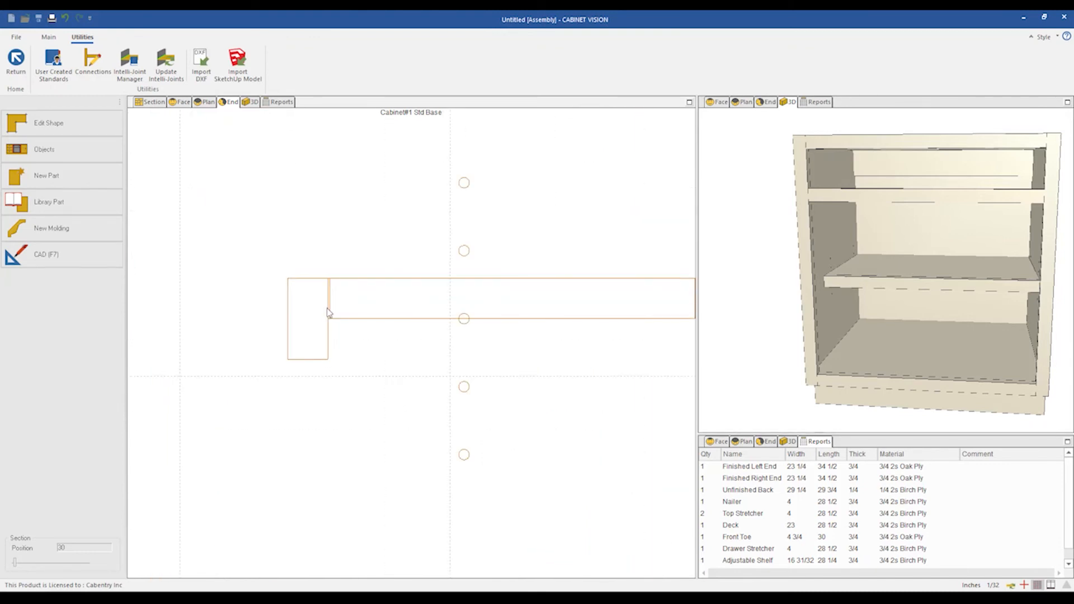
scroll(329, 311, "up", 3)
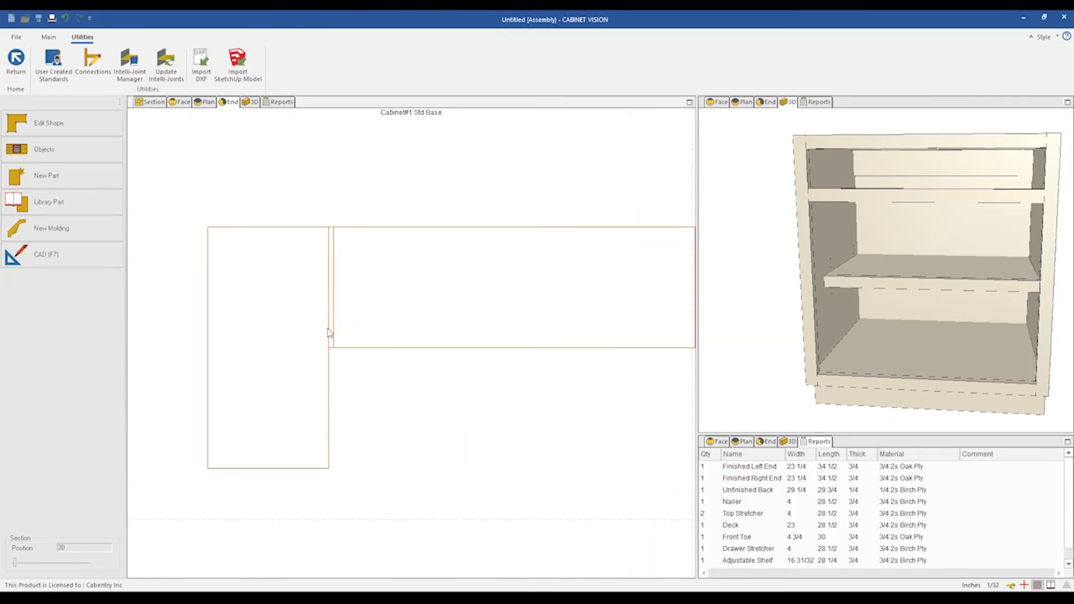
scroll(330, 243, "down", 2)
scroll(536, 277, "down", 1)
scroll(490, 268, "down", 2)
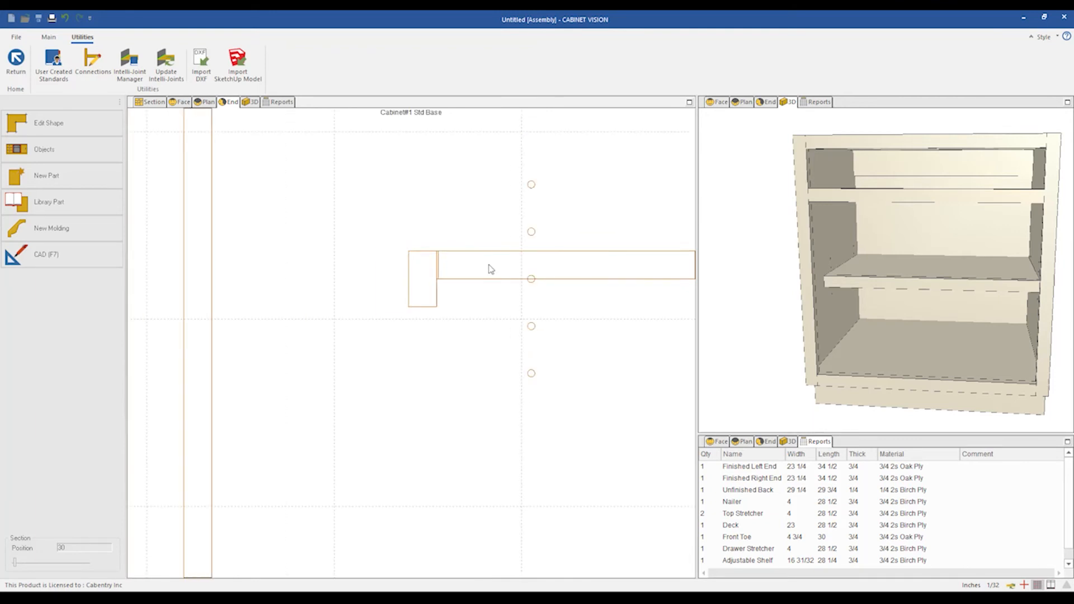
scroll(277, 260, "down", 2)
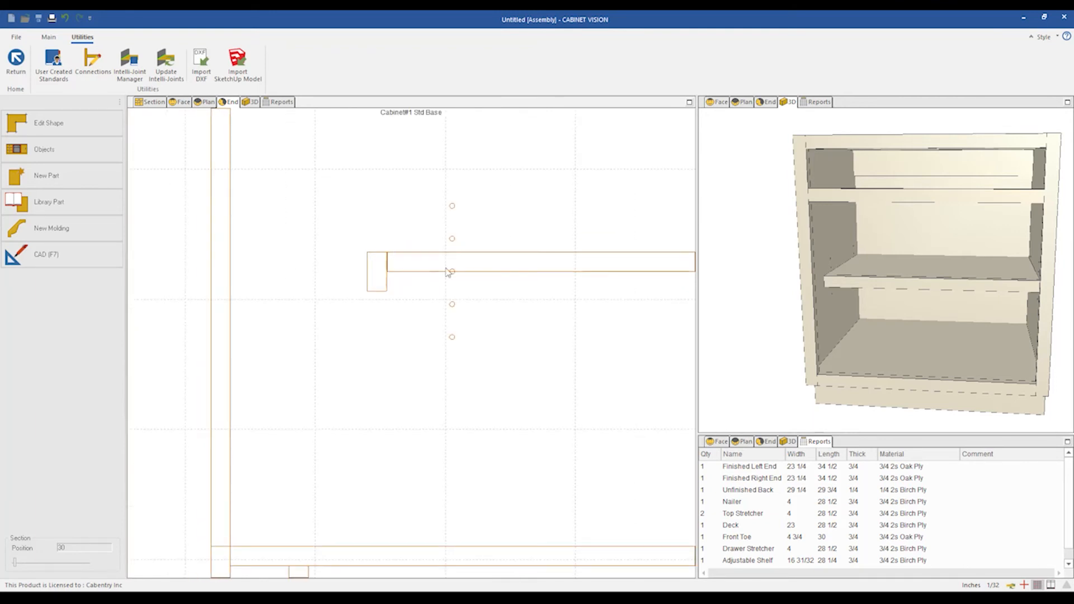
scroll(477, 282, "up", 1)
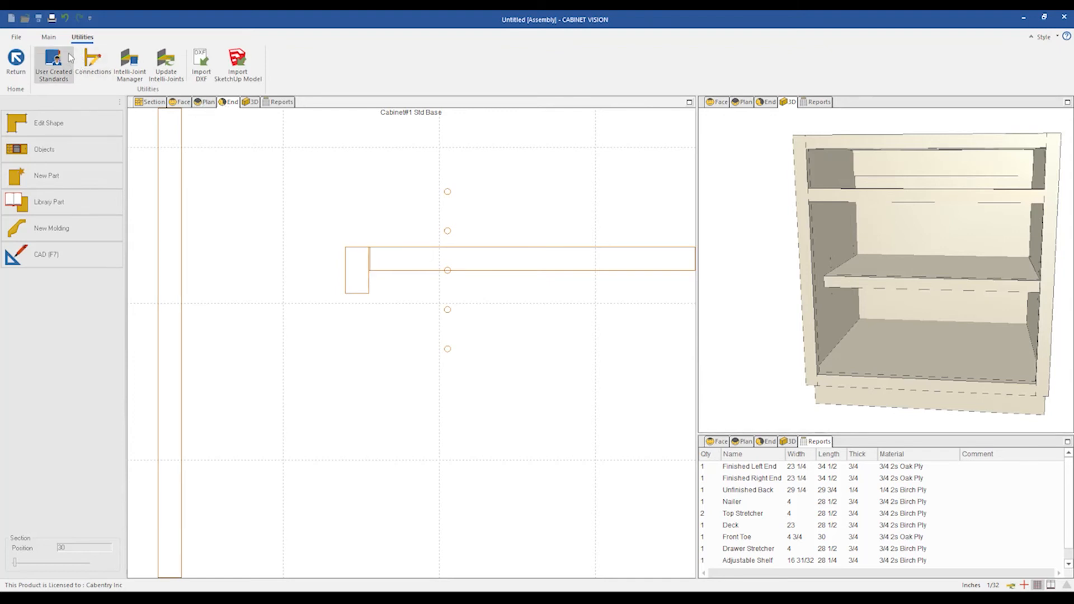
Open the standard's code, add a line setting BOARD.MITL to -45, then save and close the standards.
left_click(55, 70)
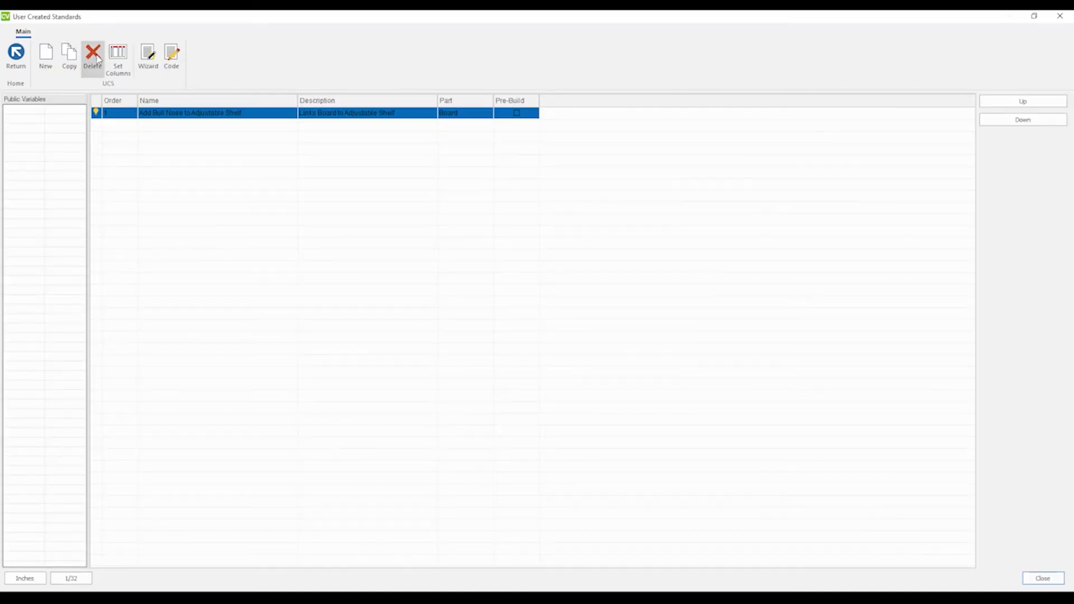
left_click(171, 56)
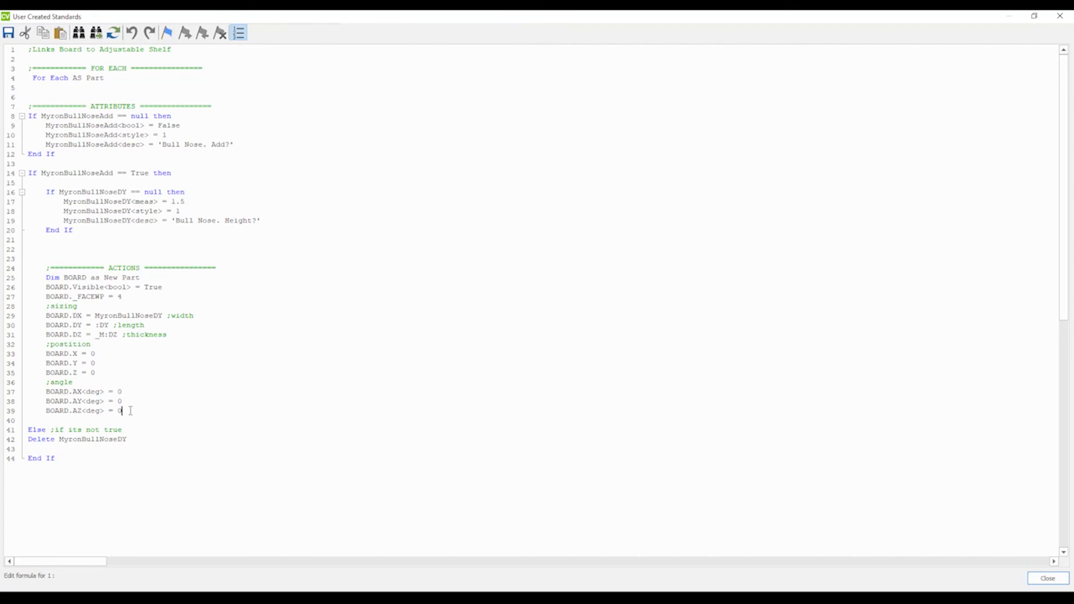
key("Return")
type("BOARD.")
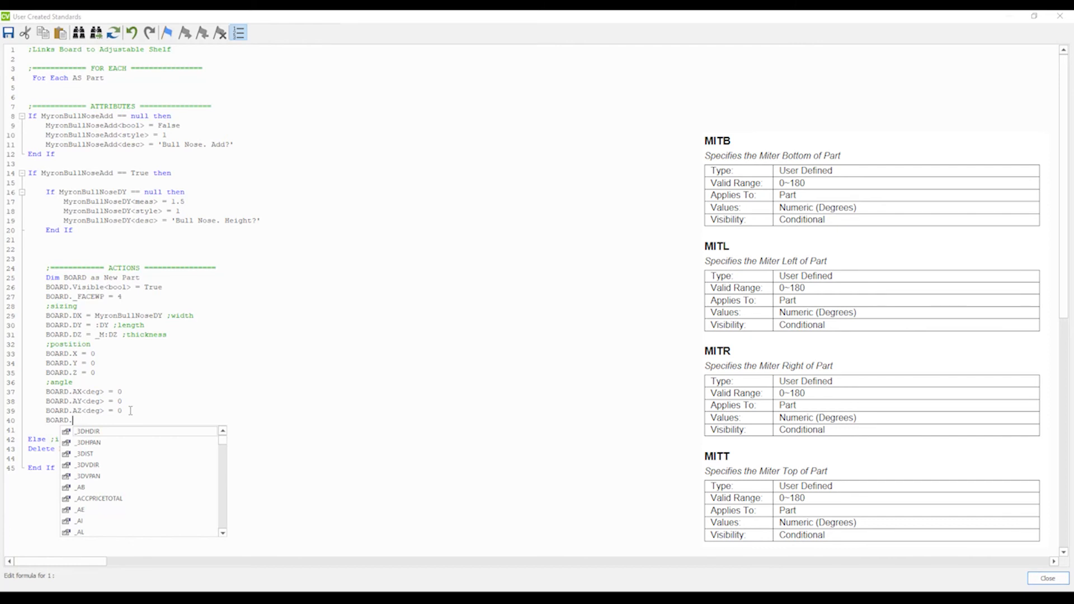
type("MITT")
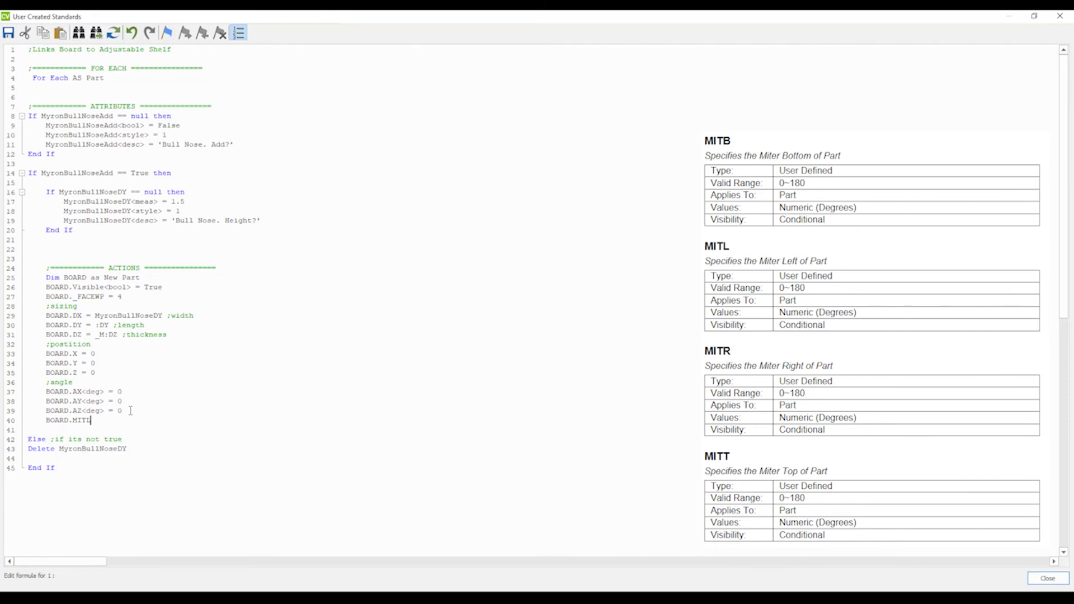
type("= -45")
left_click(1057, 17)
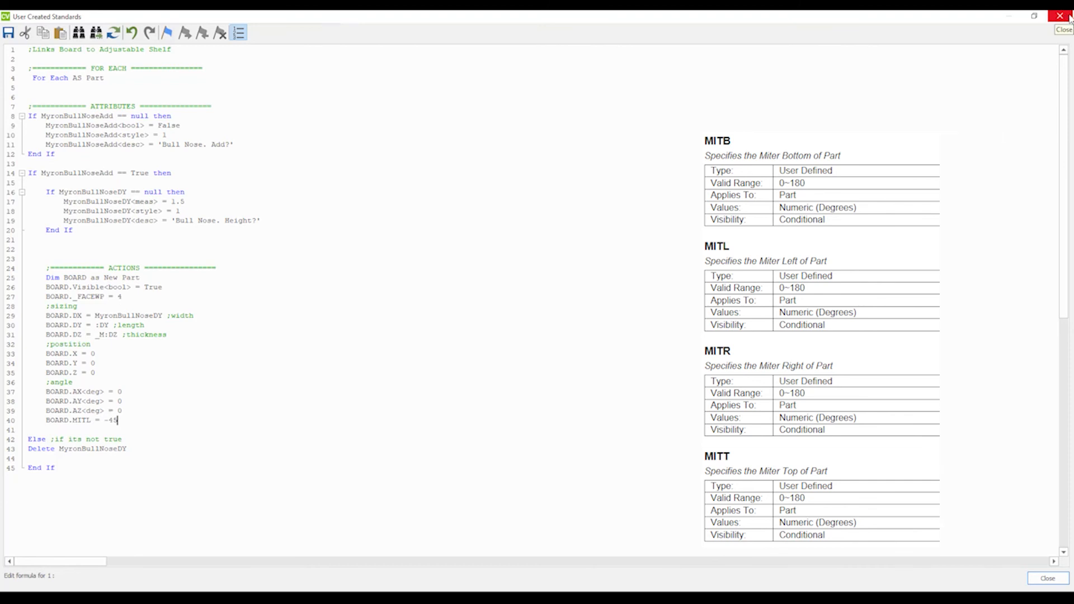
left_click(510, 333)
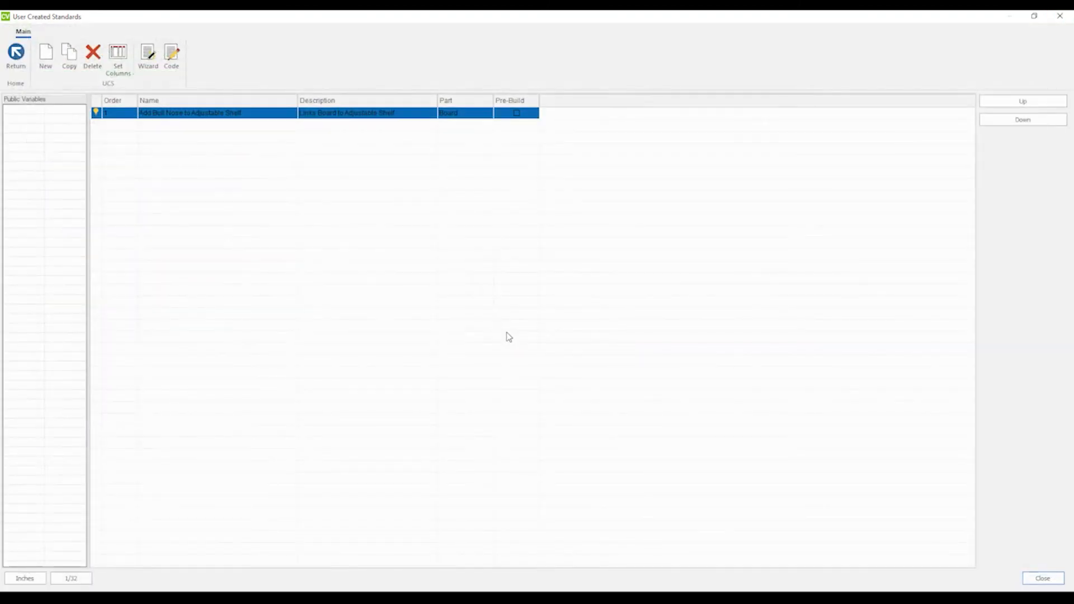
left_click(1059, 16)
Zoom in and select the bull nose board to examine its miter and position properties.
scroll(320, 269, "down", 1)
scroll(338, 274, "up", 3)
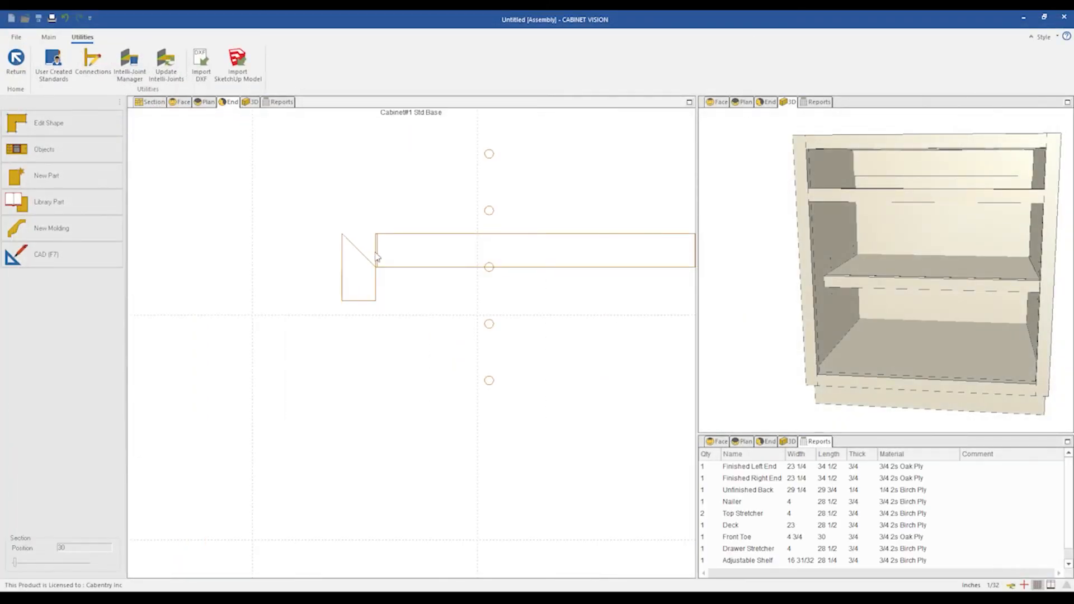
scroll(384, 262, "up", 3)
scroll(260, 258, "down", 3)
scroll(231, 250, "down", 1)
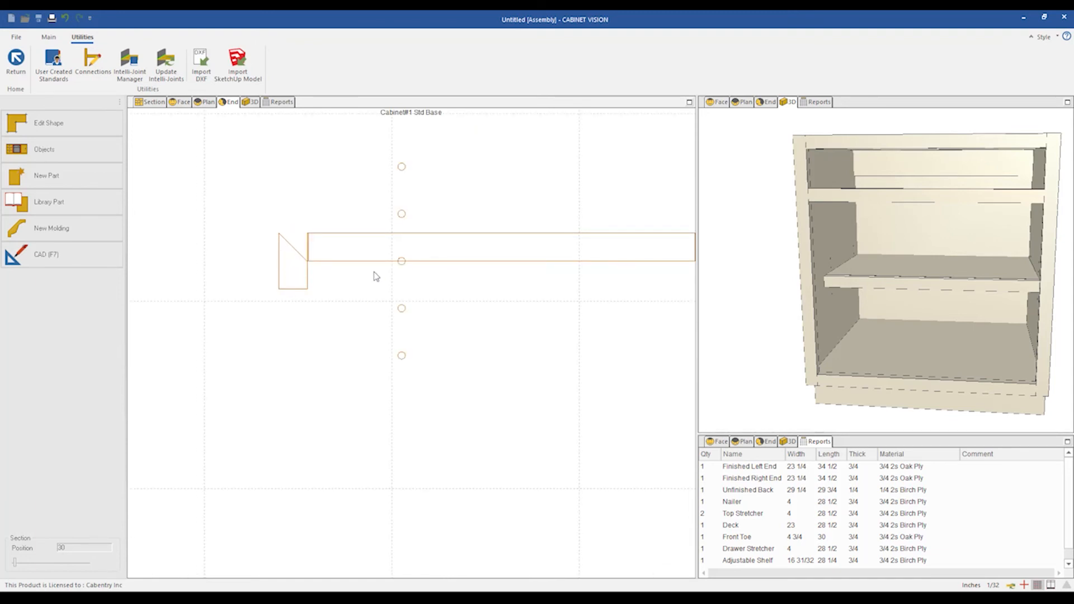
scroll(375, 275, "down", 2)
scroll(329, 274, "up", 2)
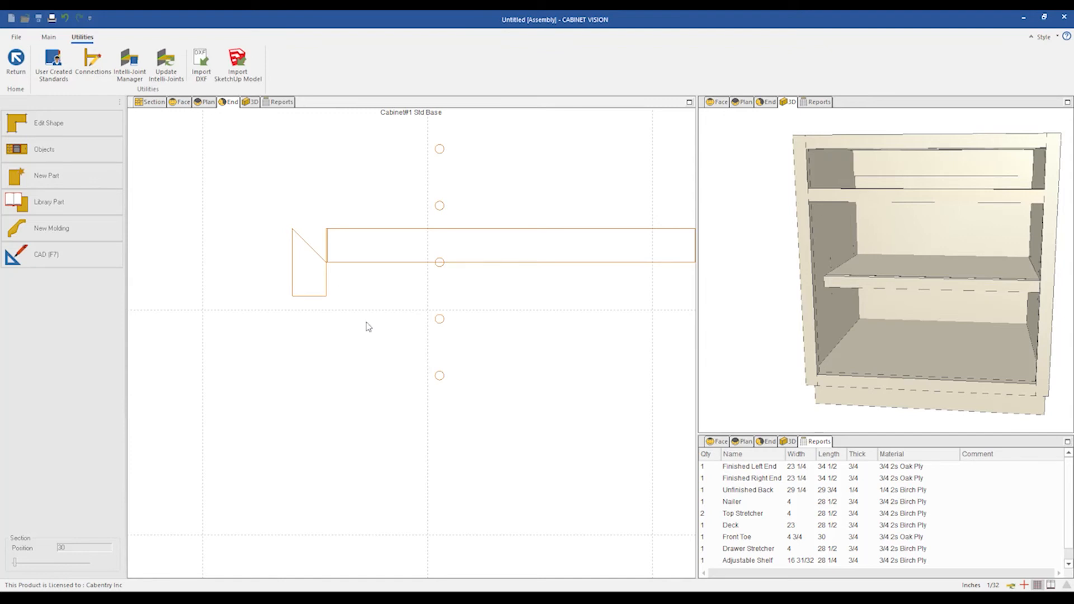
scroll(277, 298, "down", 1)
scroll(213, 268, "down", 1)
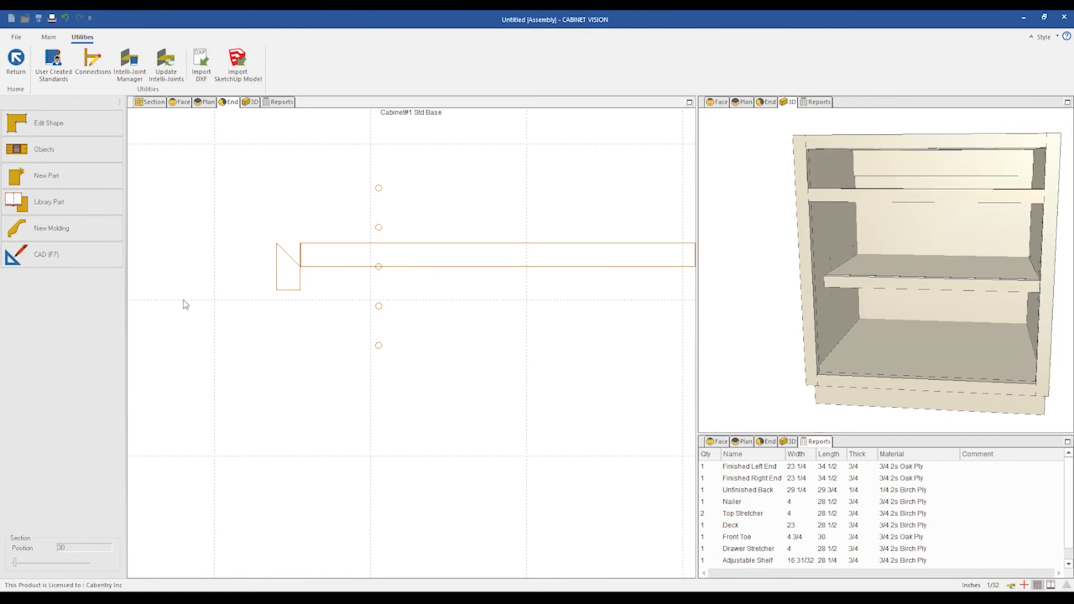
scroll(294, 224, "up", 2)
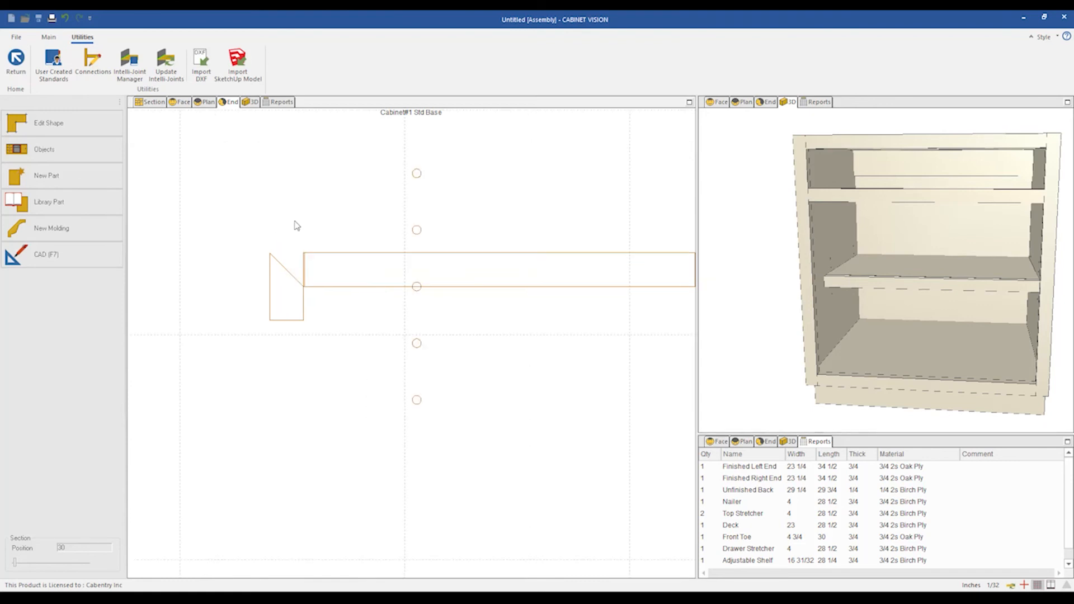
left_click(283, 300)
left_click(280, 327)
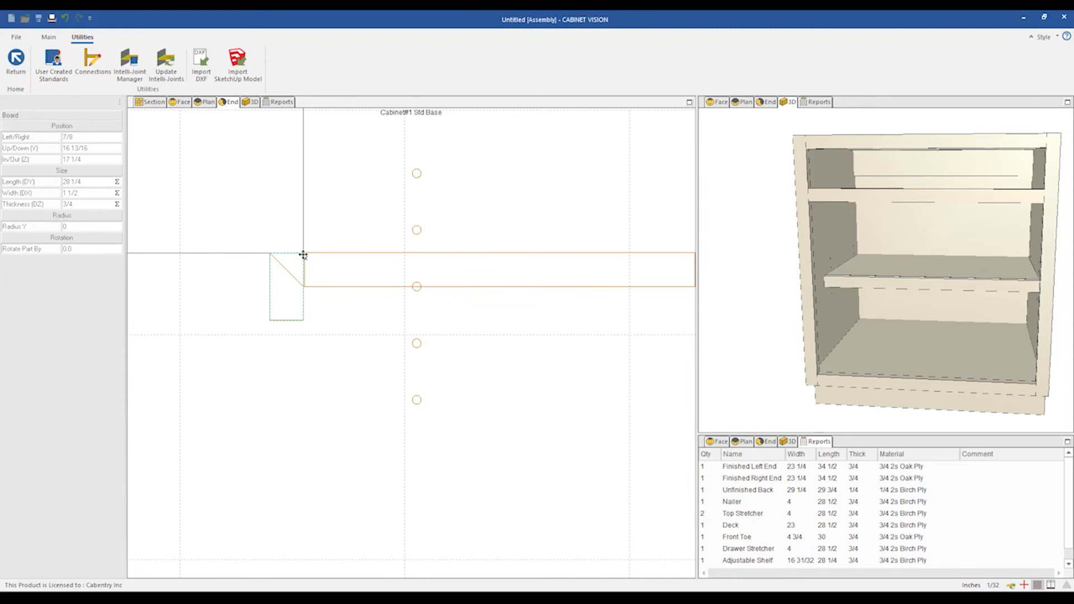
scroll(304, 255, "up", 1)
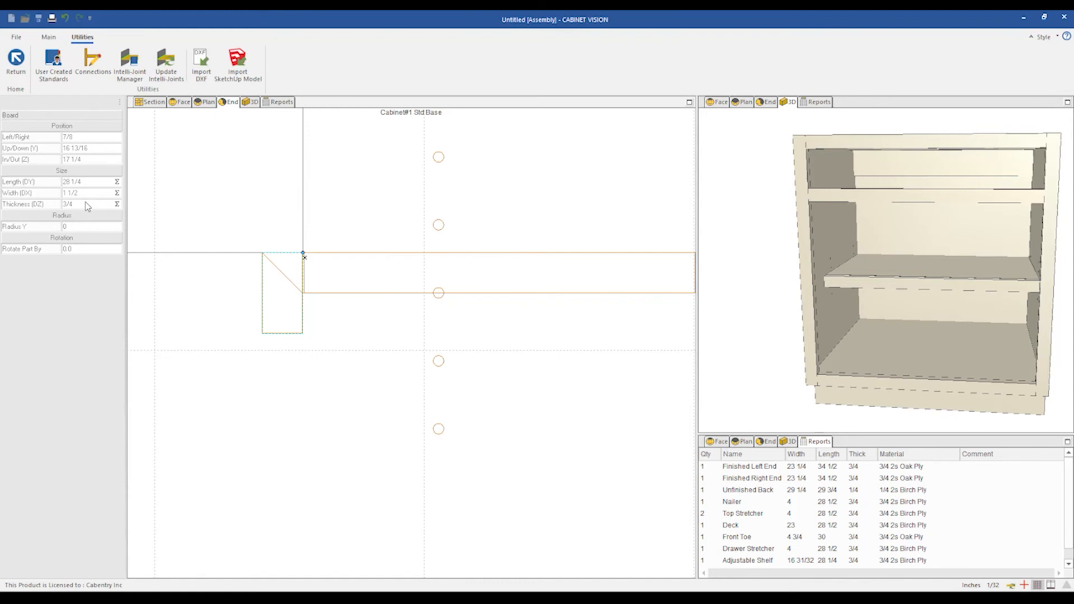
scroll(293, 289, "down", 1)
left_click(302, 349)
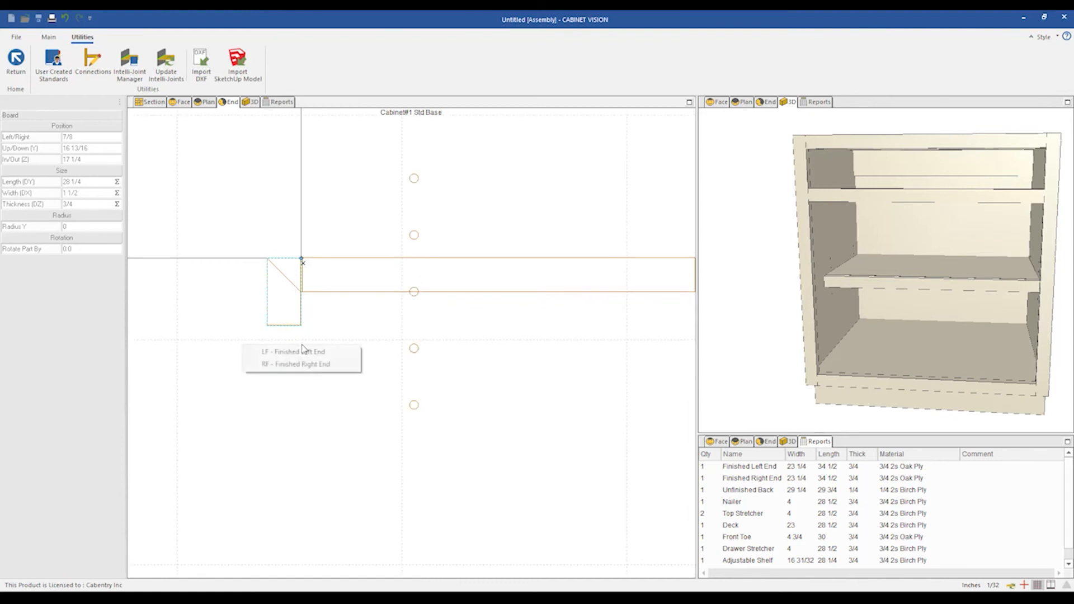
Reopen the code, set BOARD.Y to -DZ, then save and close the standards.
left_click(60, 62)
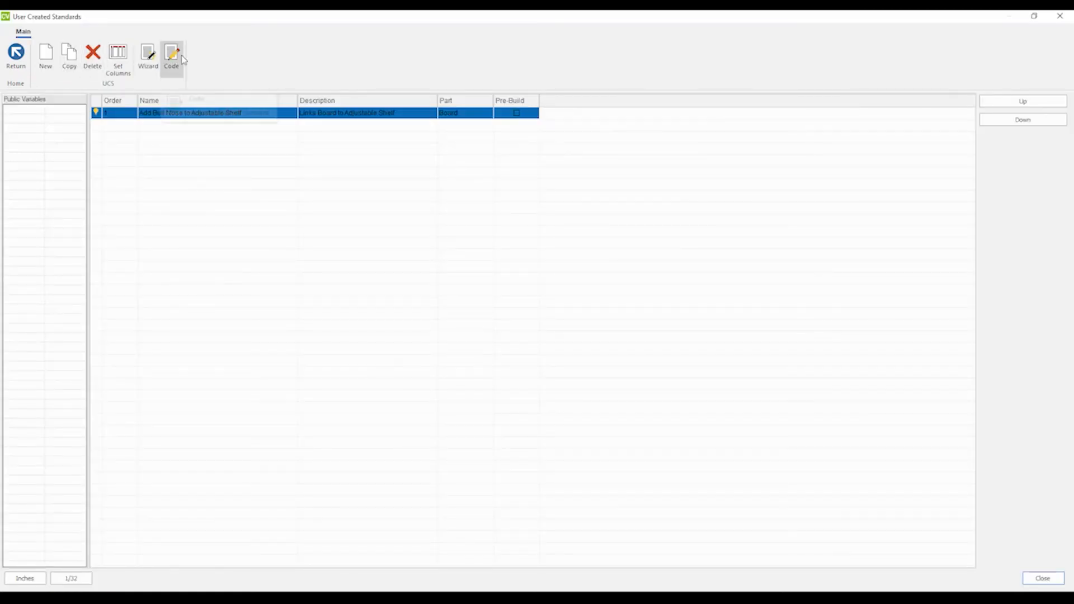
left_click(183, 57)
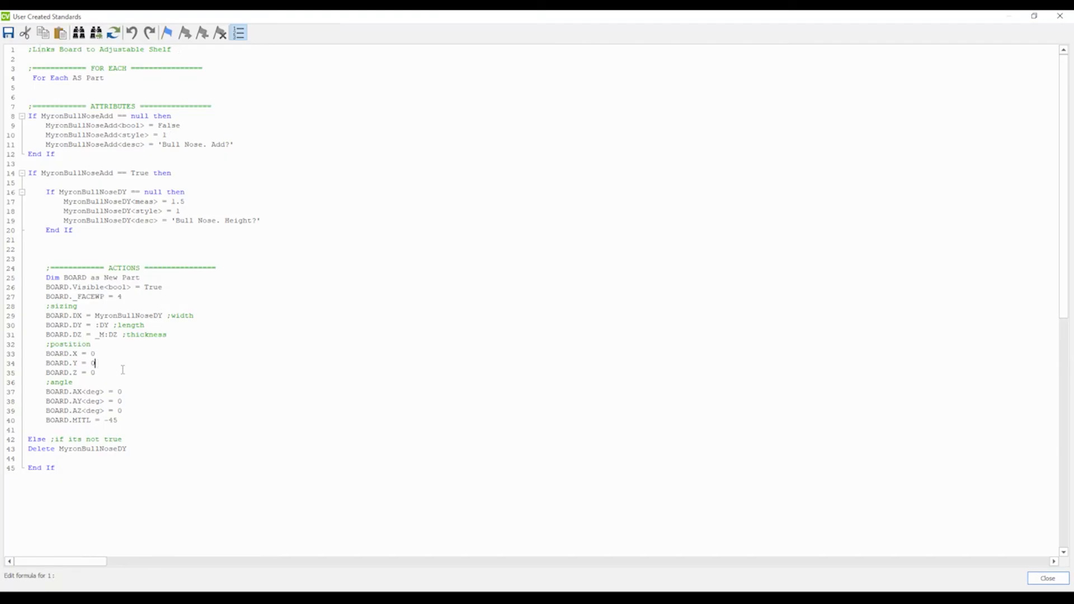
left_click(101, 364)
type("-DY")
left_click(1060, 16)
key("Return")
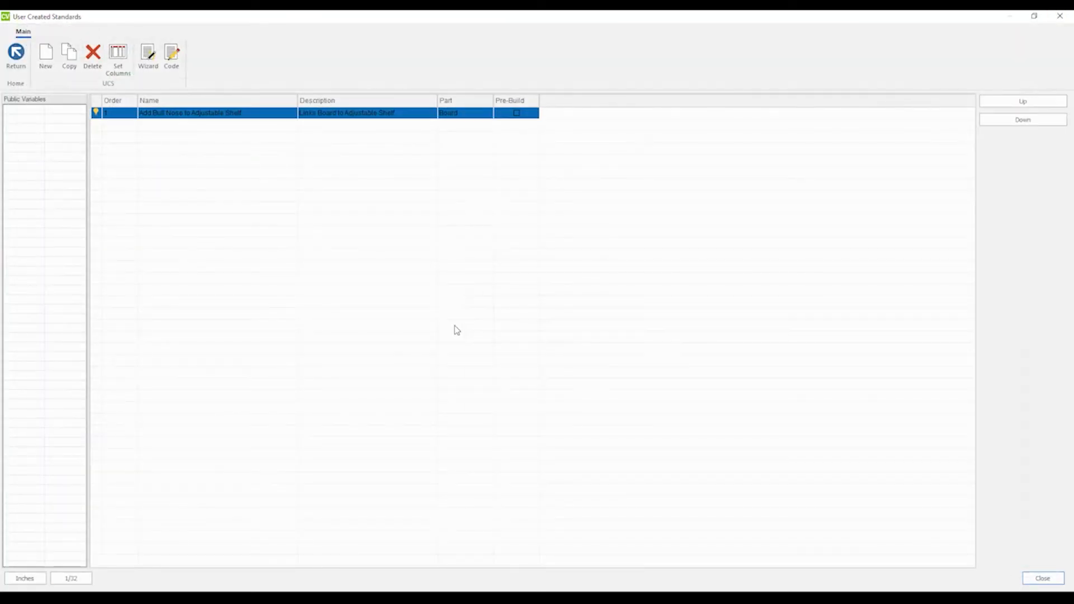
left_click(1062, 17)
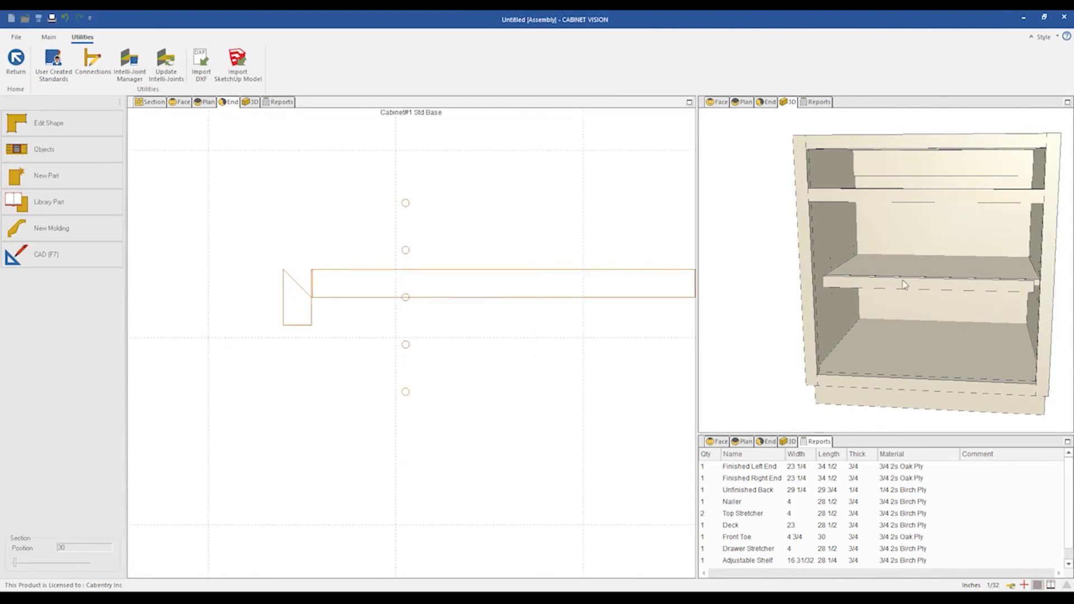
Reopen the code, set BOARD.X to -DZ and BOARD.Y to 0 with the comment ';left to right', then save.
left_click(54, 62)
left_click(172, 54)
left_click(118, 366)
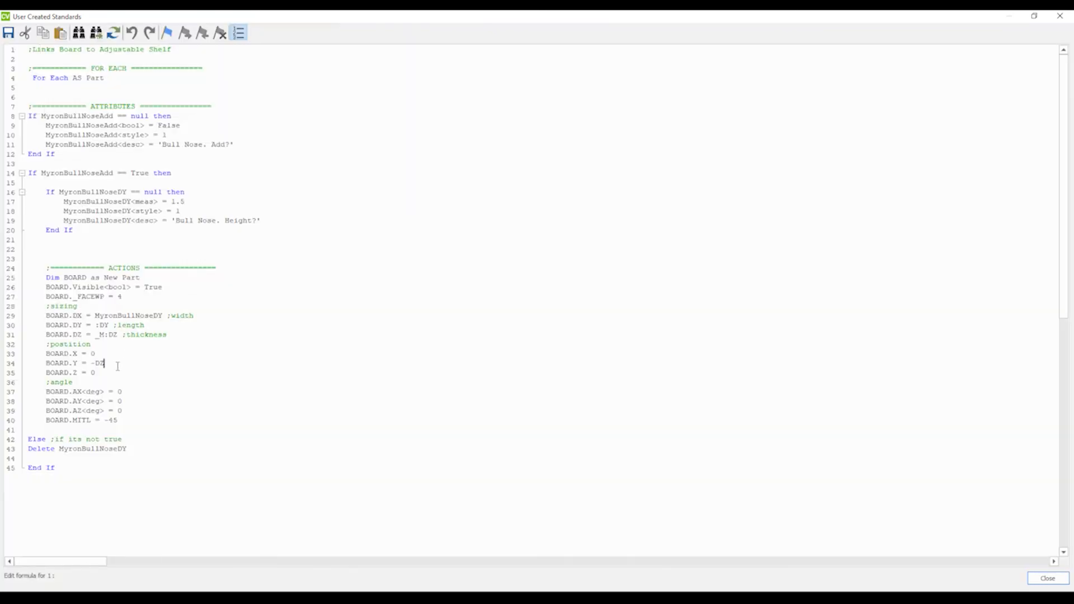
type(";left to right")
left_click(106, 363)
key("shift+Left")
key("shift+Left")
key("shift+Left")
key("Delete")
type("0")
left_click(1060, 16)
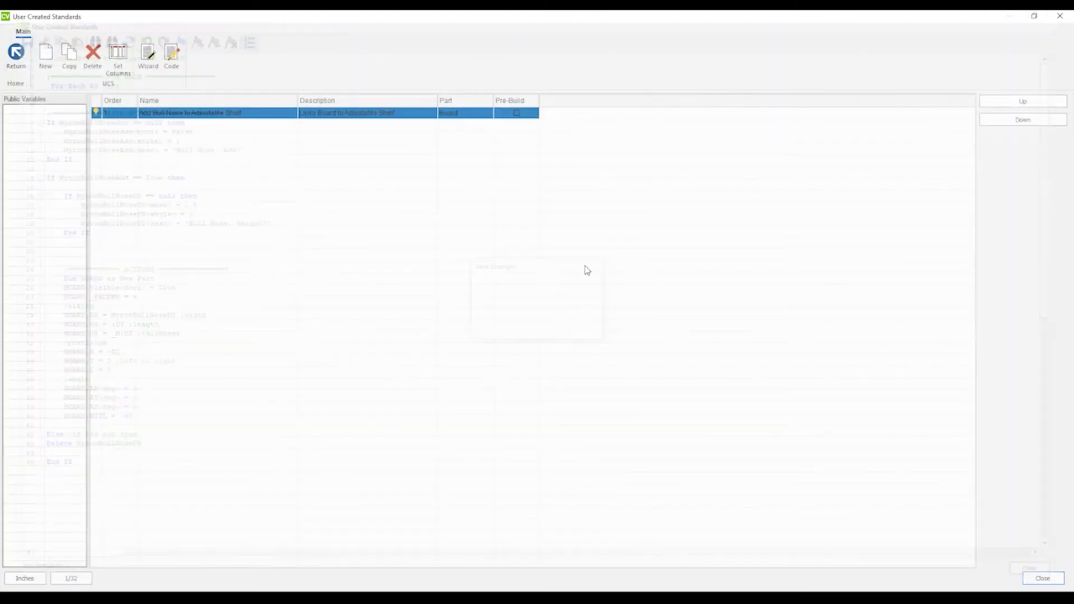
left_click(1060, 15)
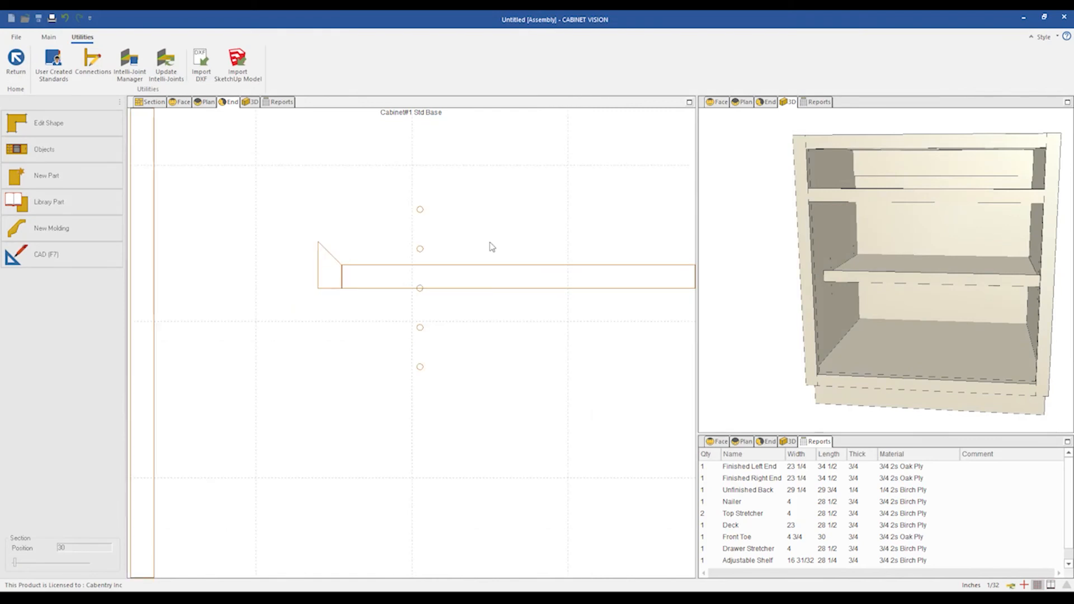
Reopen the code, set BOARD.X to 0 commented '; up and down' and BOARD.Z to -DZ, then save.
left_click(47, 72)
left_click(148, 56)
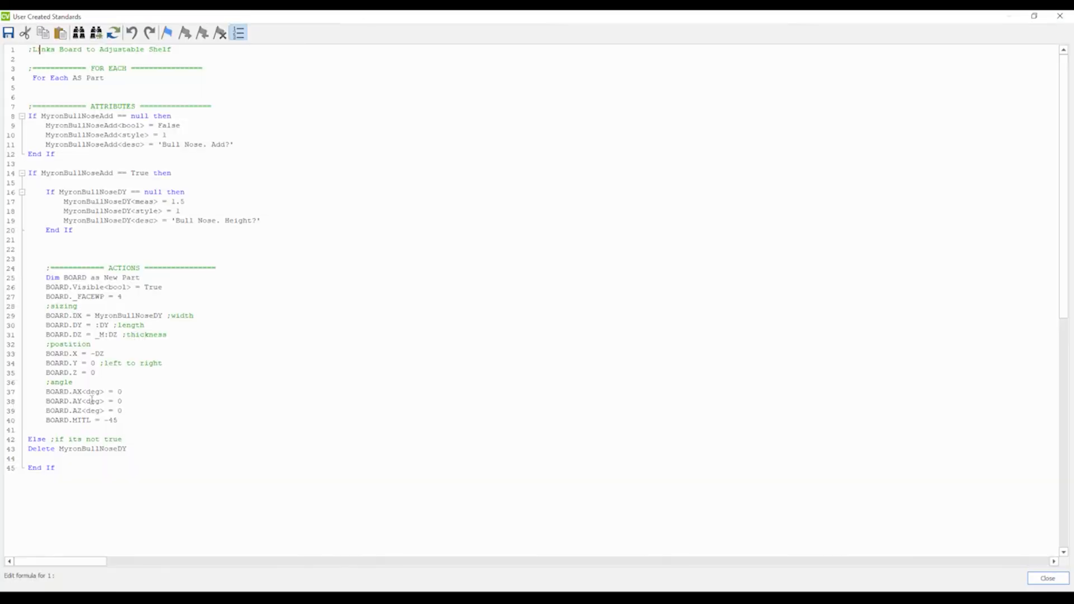
left_click(103, 372)
key("BackSpace")
type("-DZ")
key("BackSpace")
key("BackSpace")
key("BackSpace")
type("0 ;up and down")
left_click(1058, 17)
left_click(1059, 16)
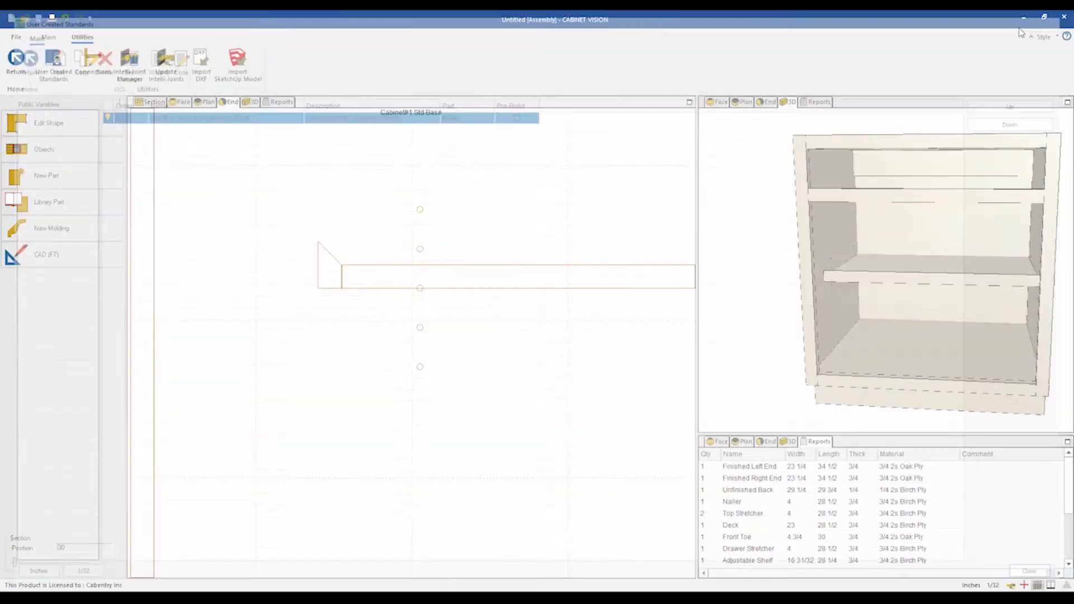
Reopen the code and remove the blank lines above the ACTIONS section.
scroll(331, 297, "up", 2)
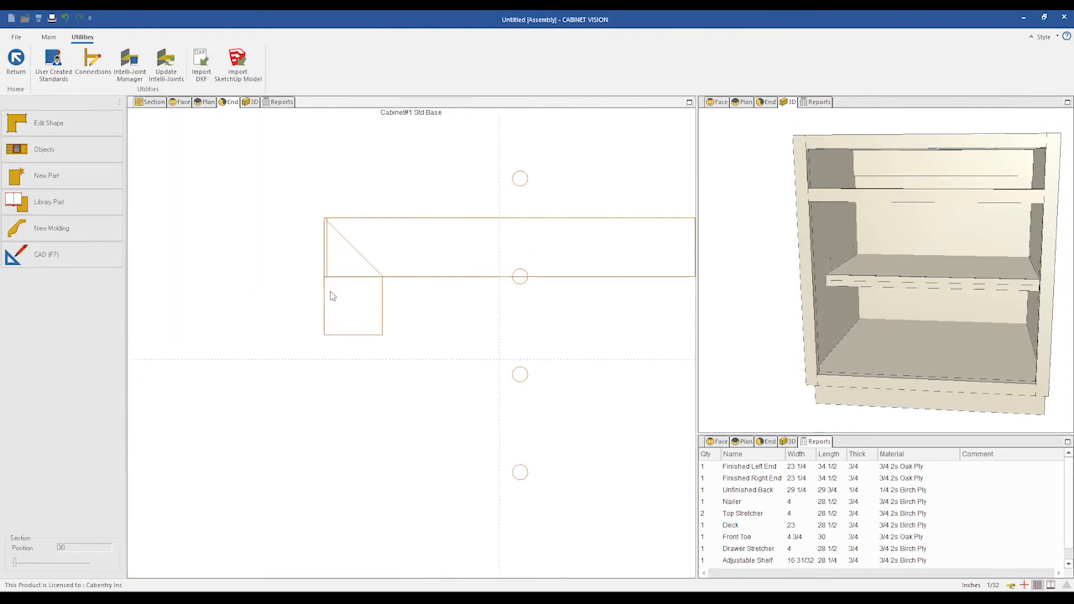
scroll(297, 295, "down", 3)
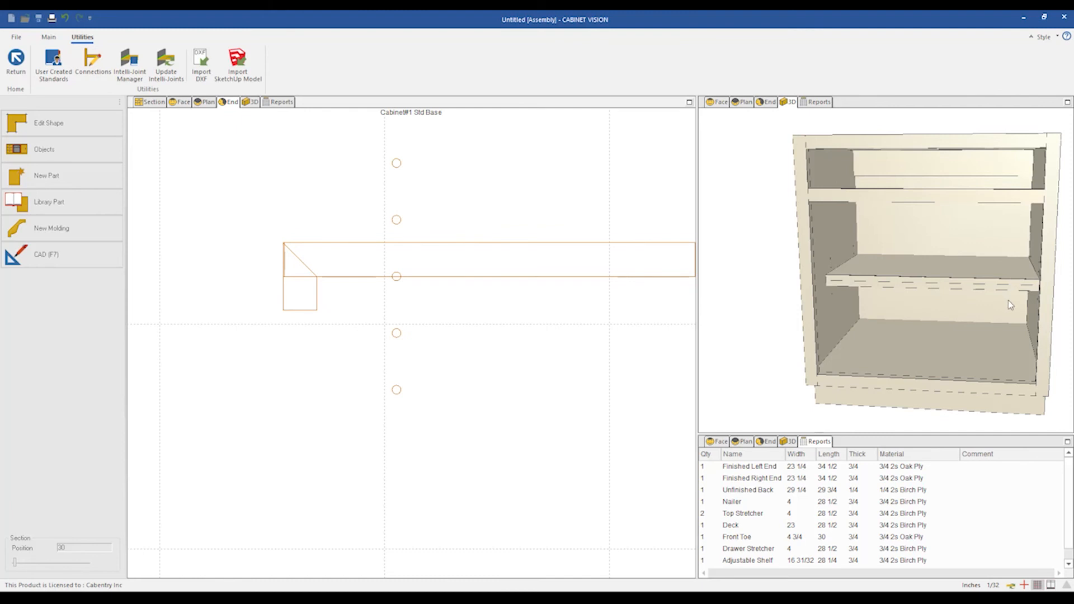
scroll(1008, 300, "up", 2)
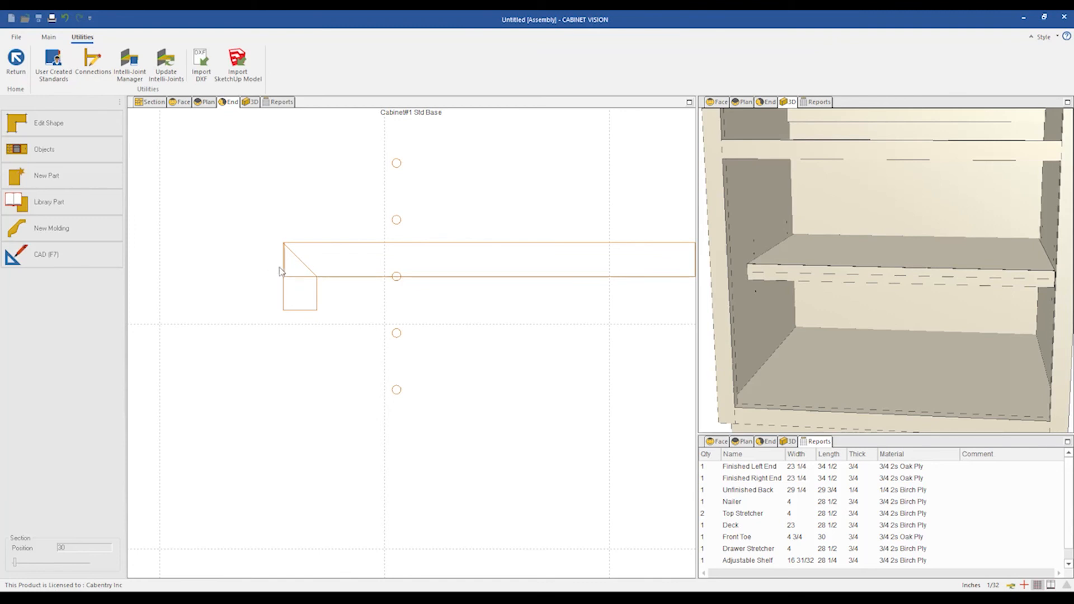
scroll(287, 255, "down", 1)
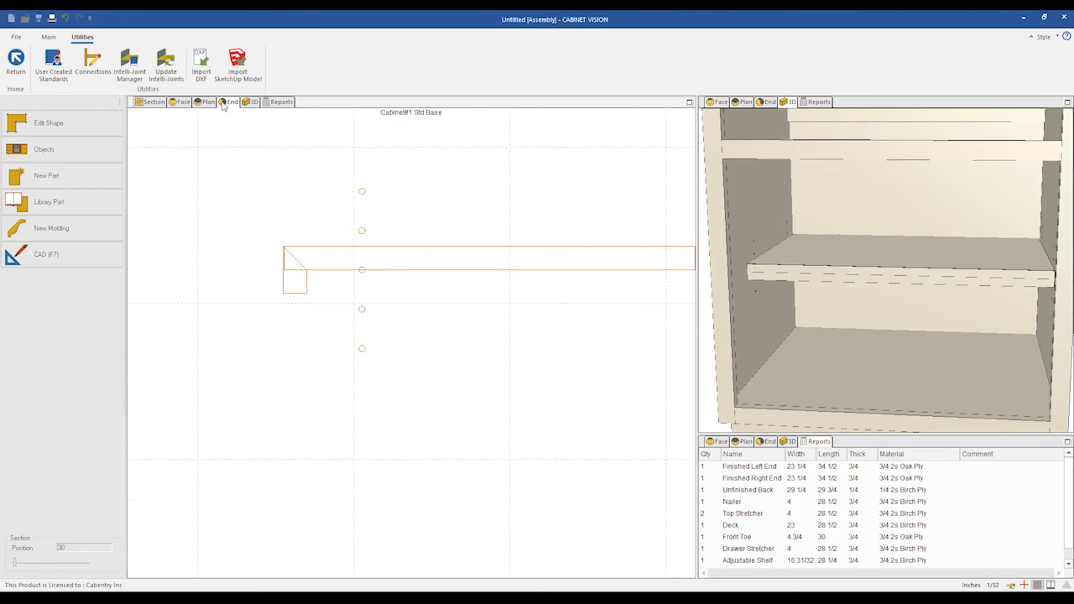
left_click(53, 59)
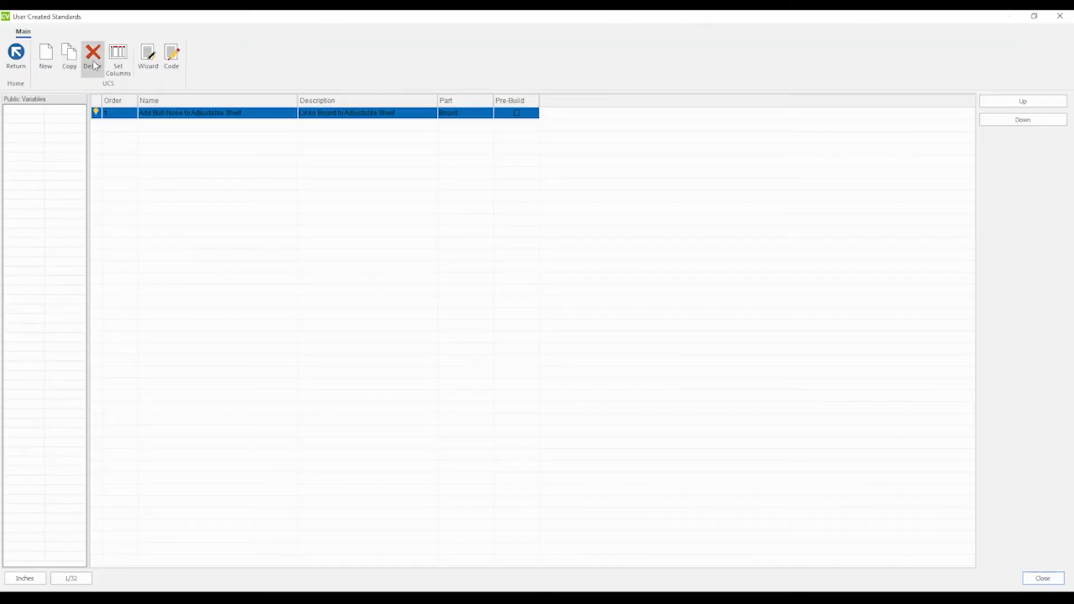
left_click(170, 54)
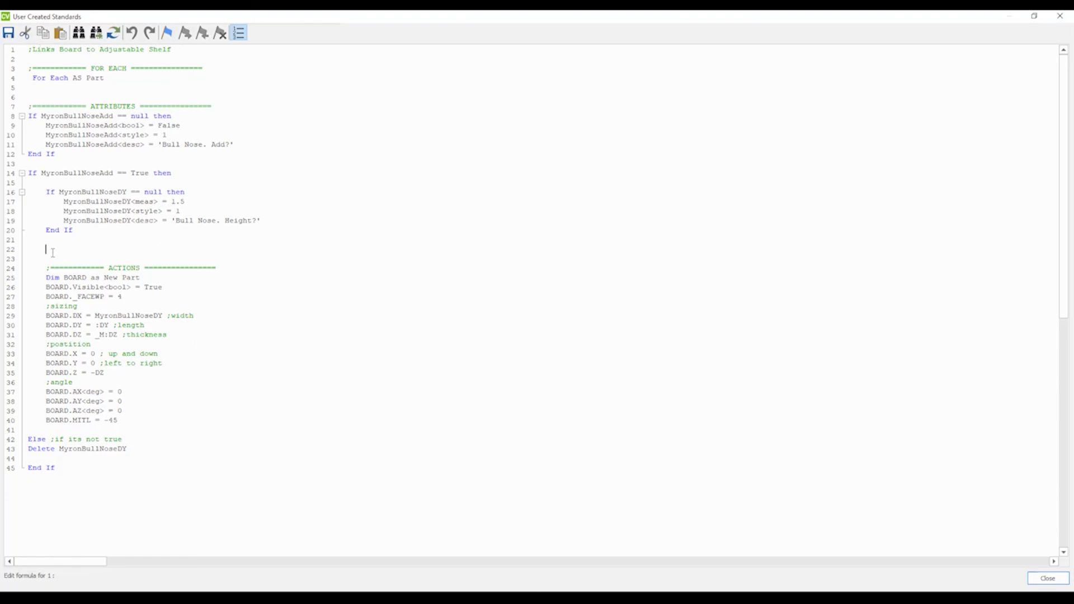
key("BackSpace")
key("BackSpace")
key("BackSpace")
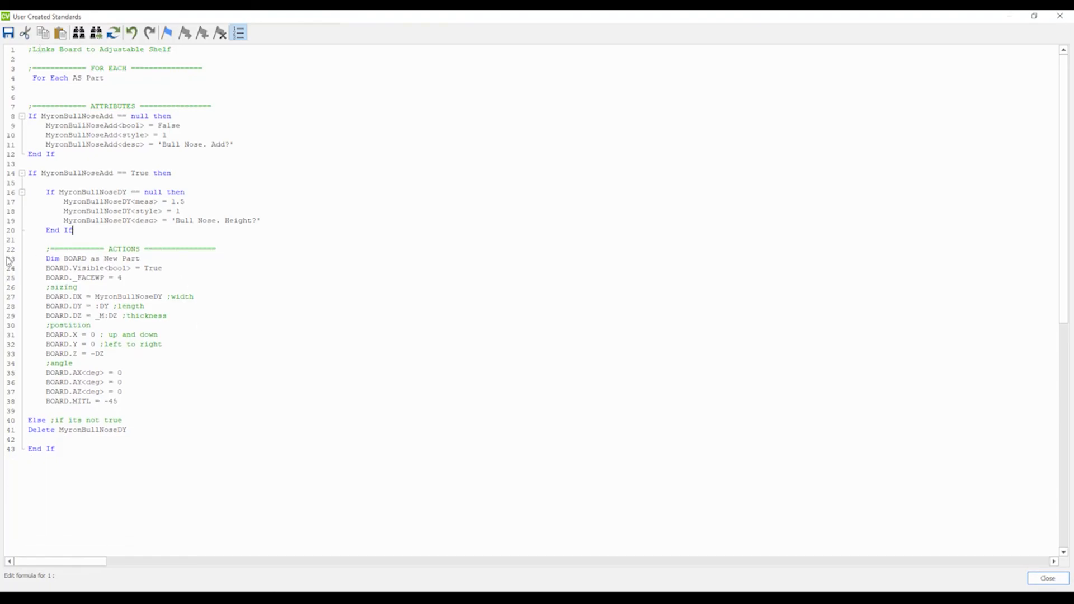
Add a line BANDING = NNNN below the miter line, save and close the standards, and select the shelf.
left_click(137, 401)
key("Return")
key("Return")
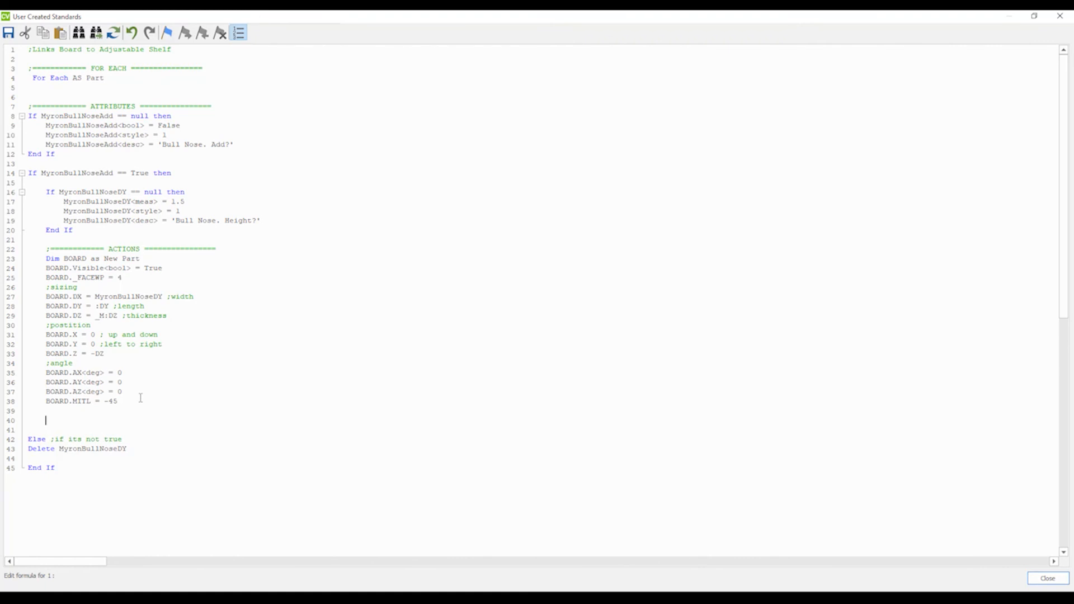
type("BANDING =")
type("NNNN")
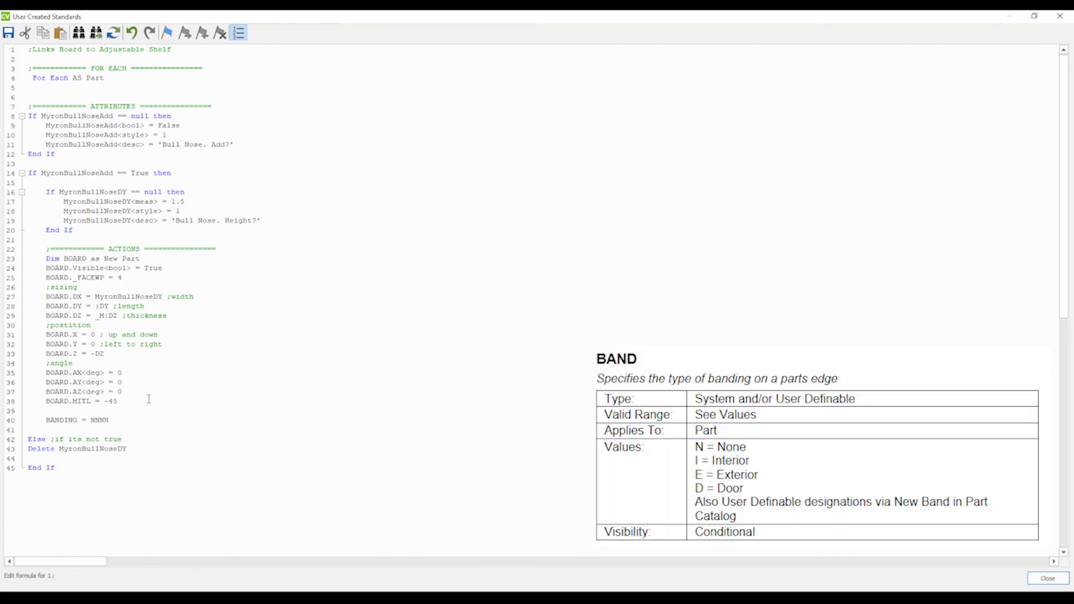
double_click(59, 421)
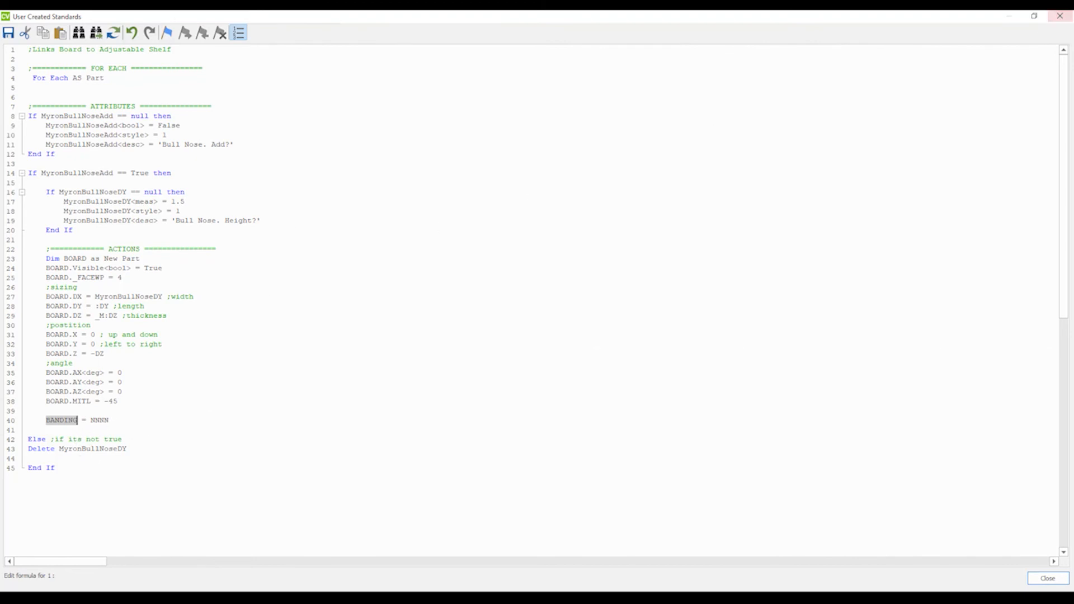
left_click(1060, 16)
left_click(530, 329)
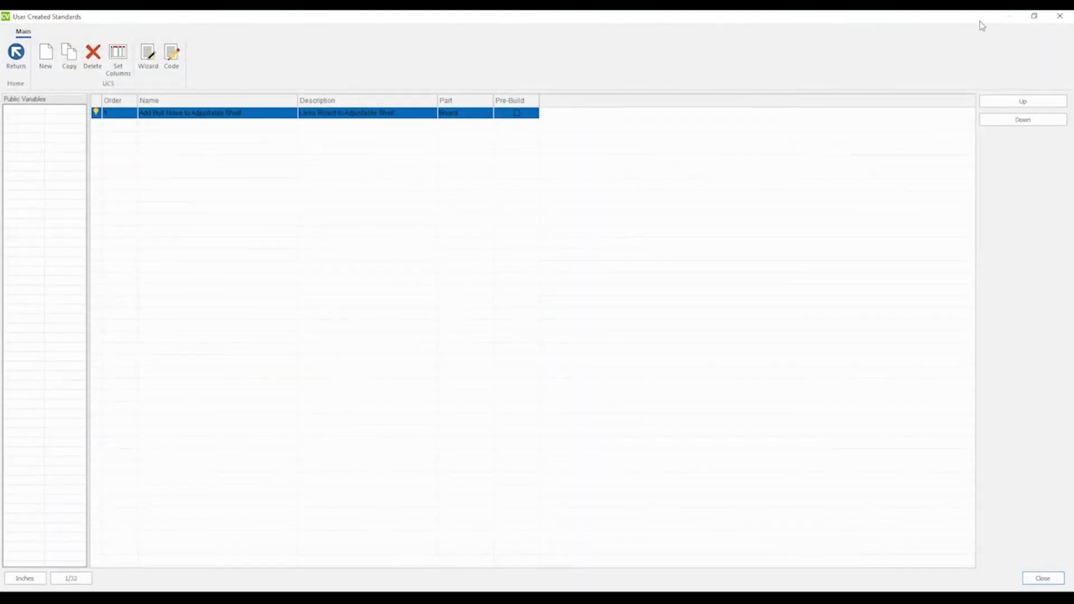
left_click(1059, 16)
scroll(307, 250, "up", 2)
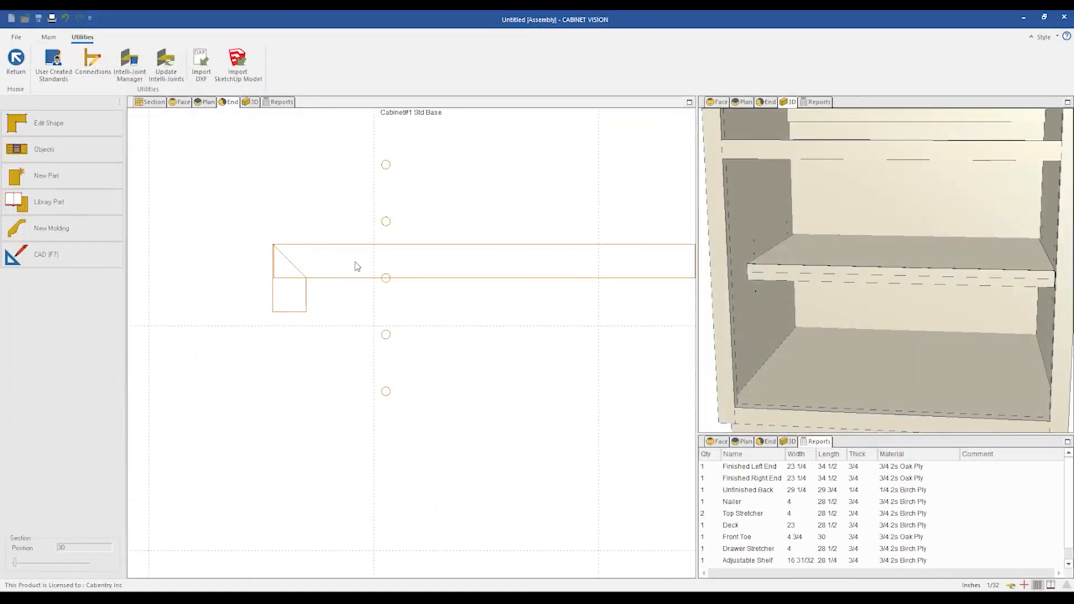
left_click(358, 300)
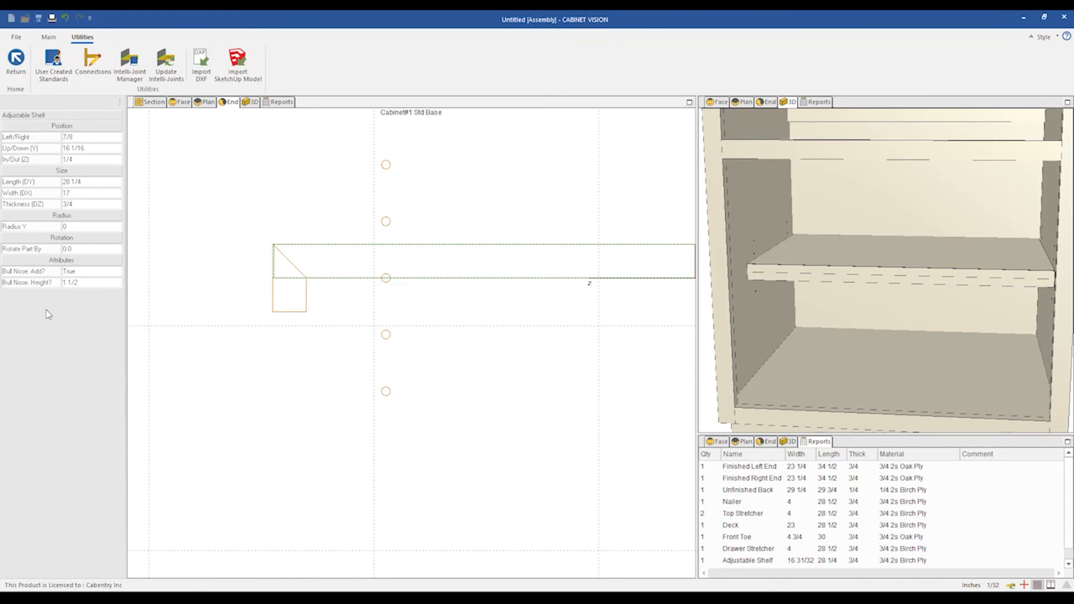
Open the help and browse to the UCS System Parameters topic.
double_click(89, 272)
double_click(89, 272)
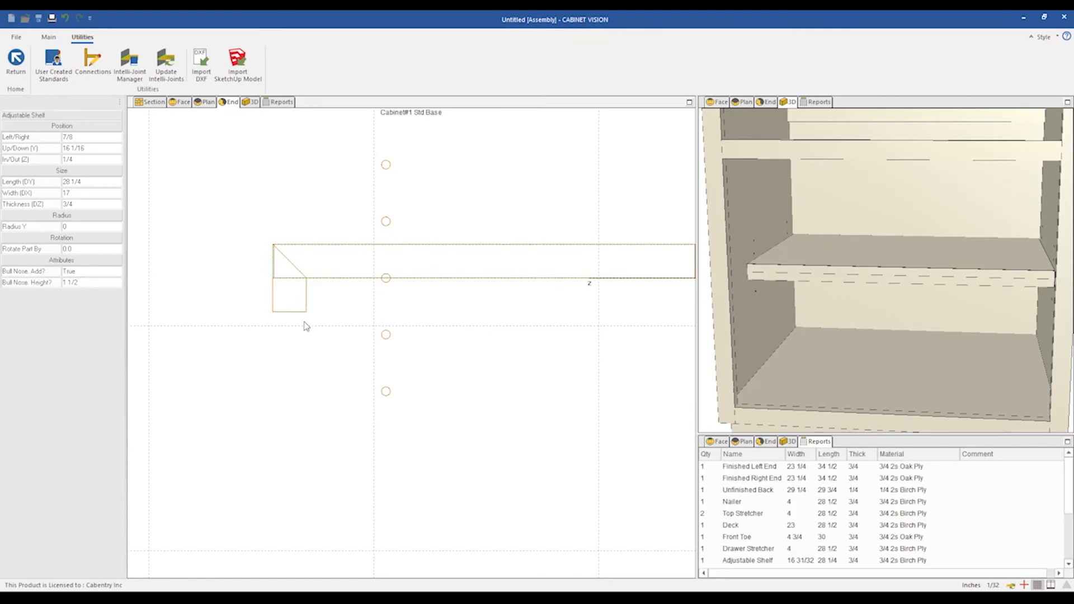
left_click(44, 39)
left_click(324, 58)
left_click(363, 96)
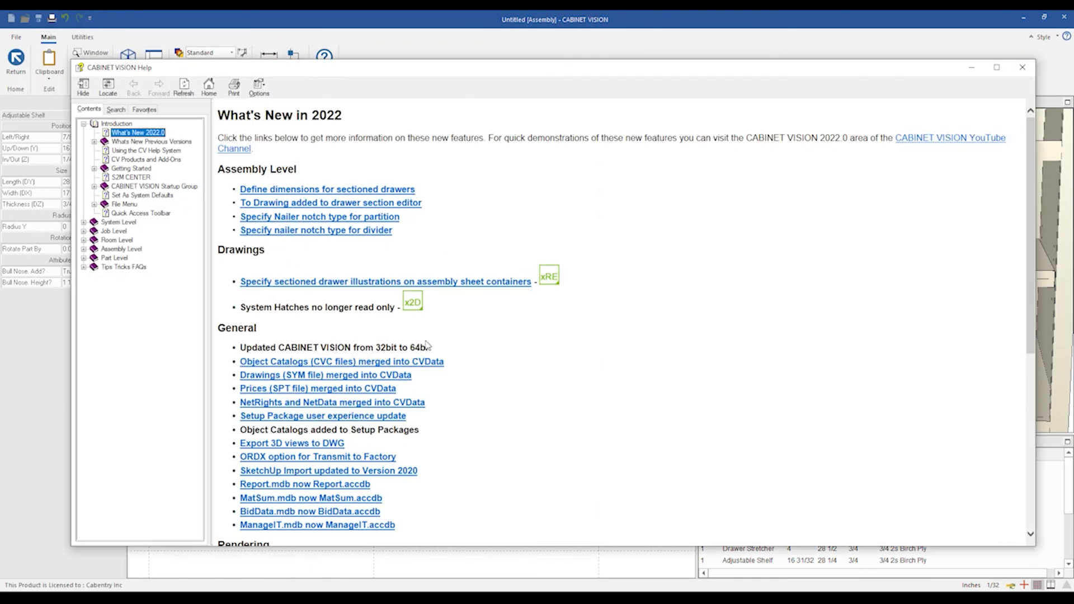
double_click(125, 267)
left_click(118, 445)
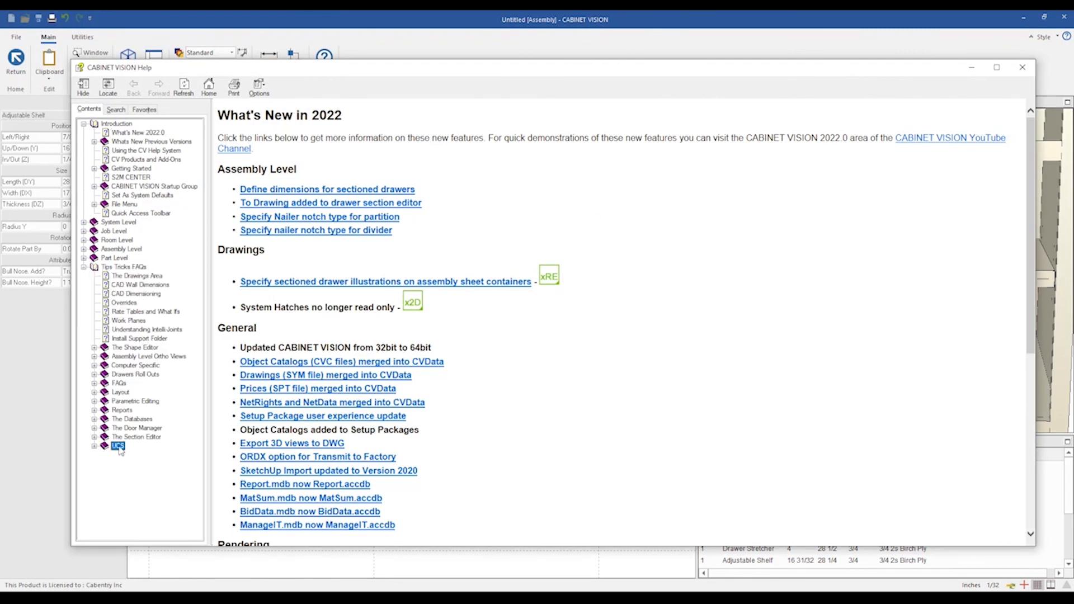
double_click(118, 446)
left_click(144, 473)
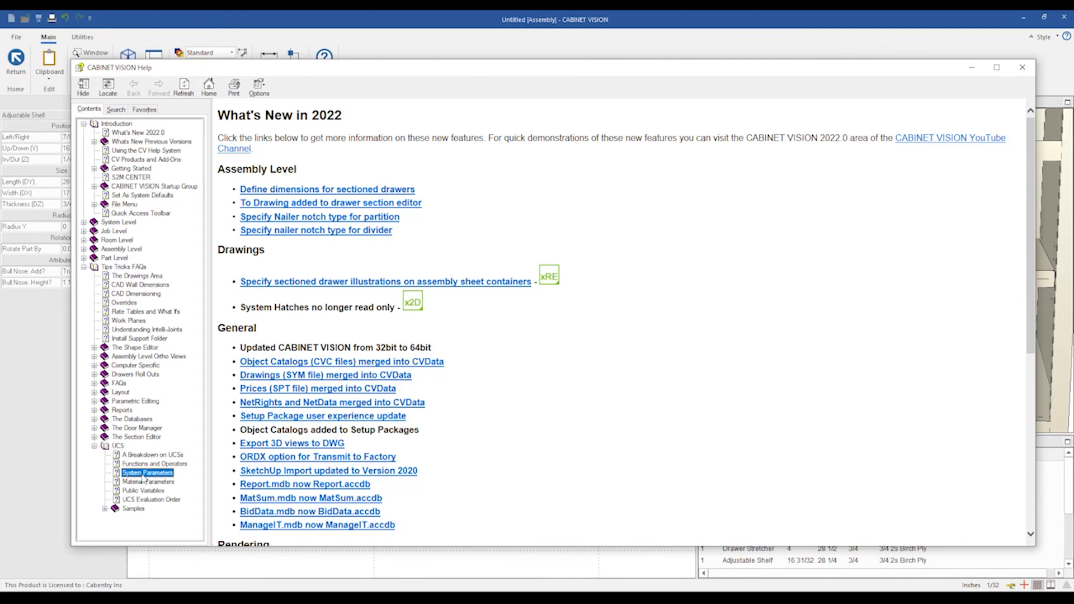
Search the System Parameters help for BAND with whole-word and case matching, then close the help.
key("ctrl+f")
type("BA")
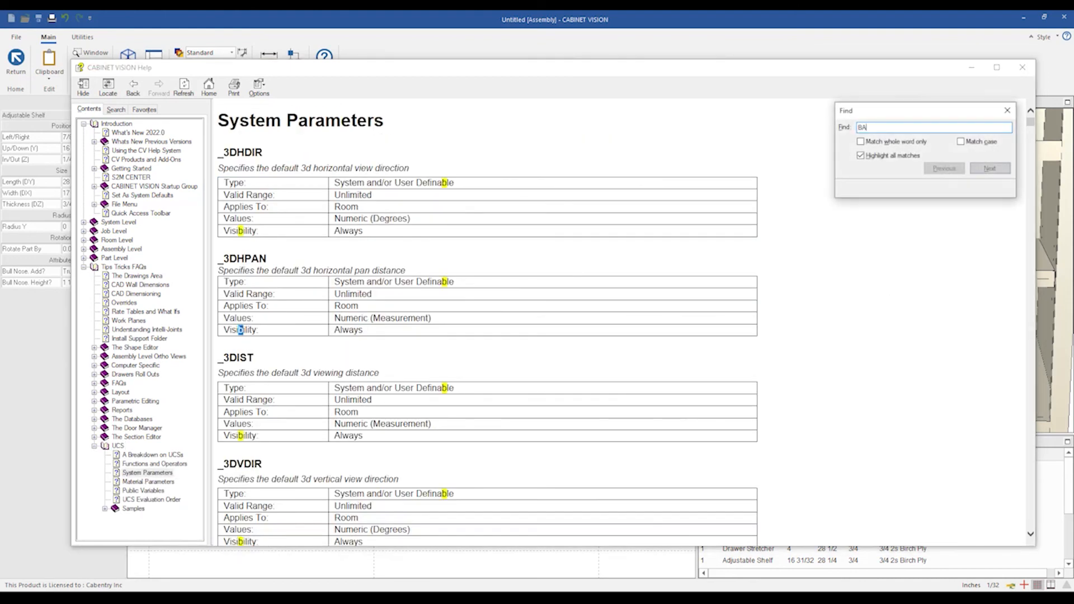
type("ND")
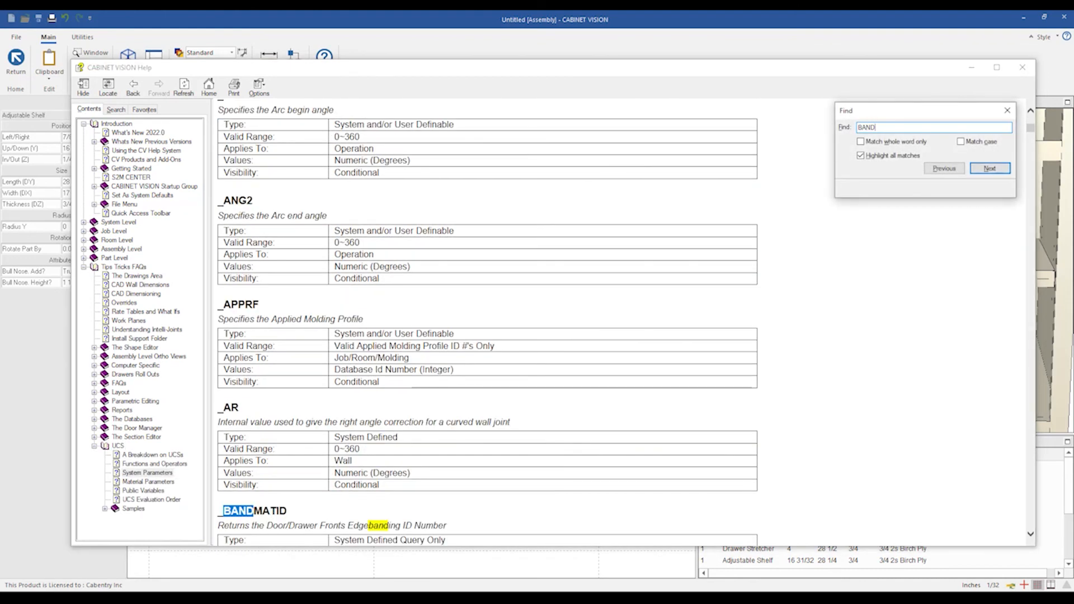
left_click(990, 169)
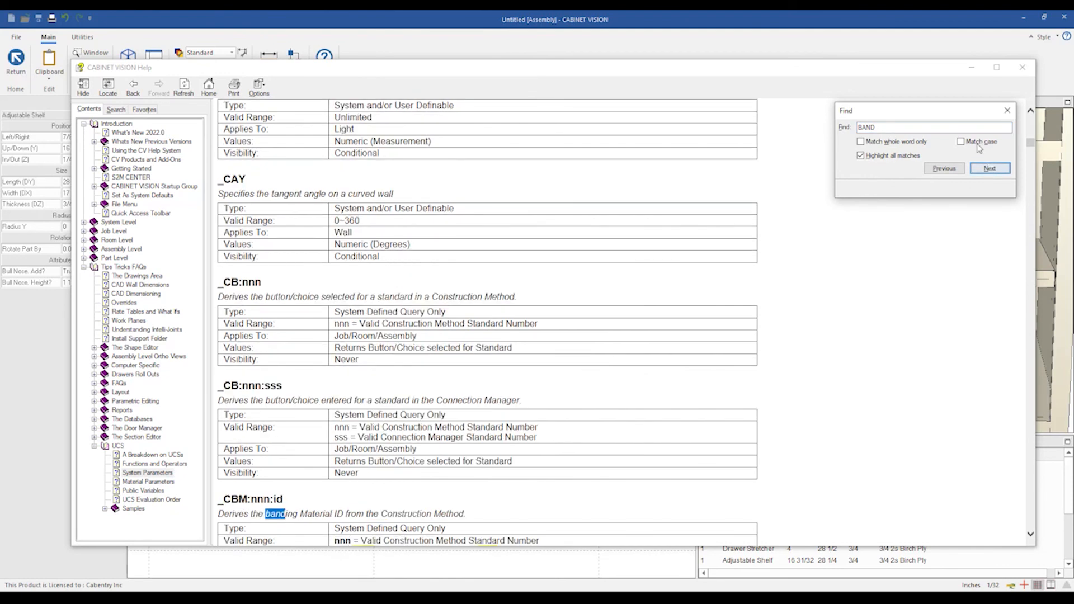
left_click(961, 141)
left_click(860, 142)
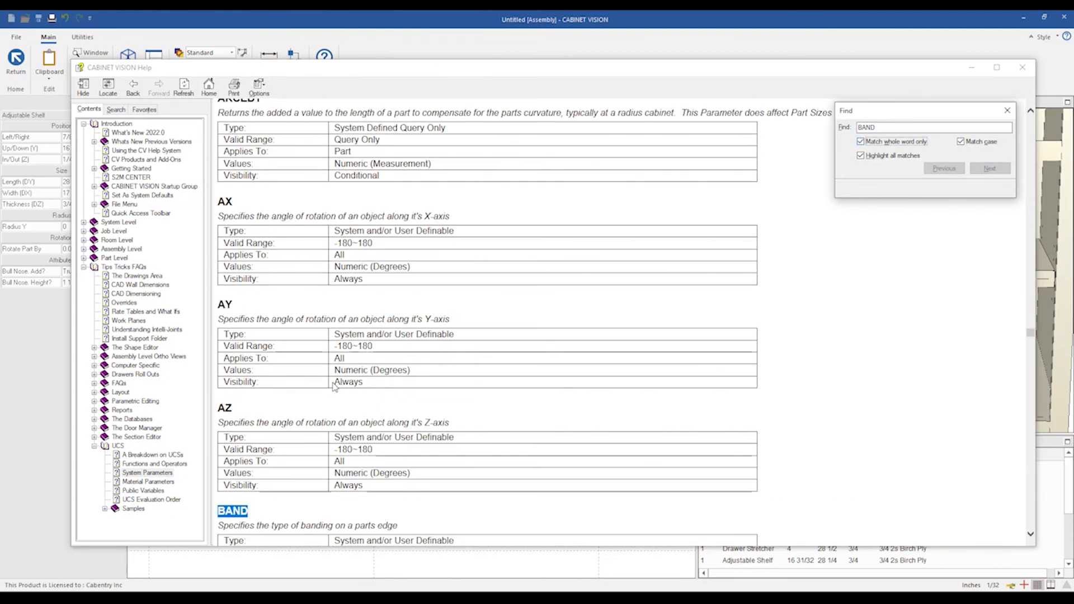
scroll(334, 386, "down", 6)
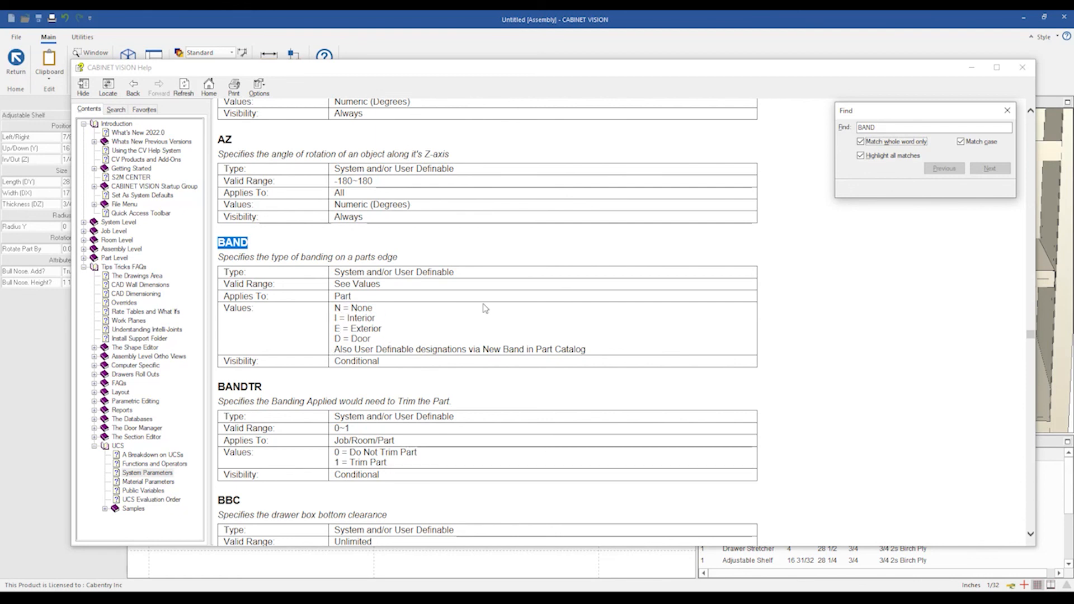
left_click(1029, 69)
Reopen the code, change BANDING to BAND, then save and close the standards.
left_click(82, 37)
left_click(55, 63)
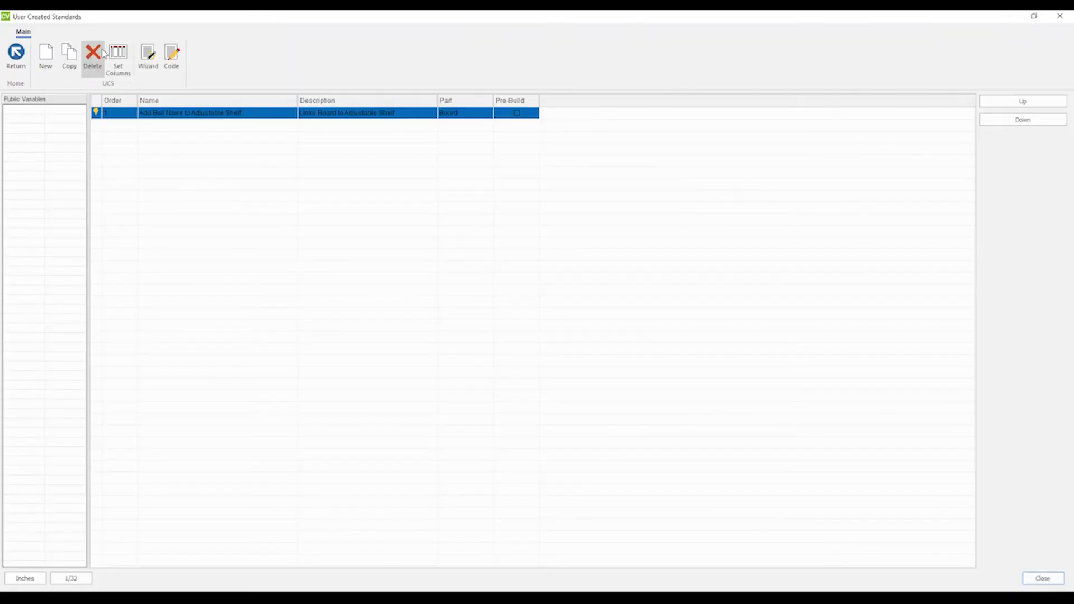
left_click(172, 55)
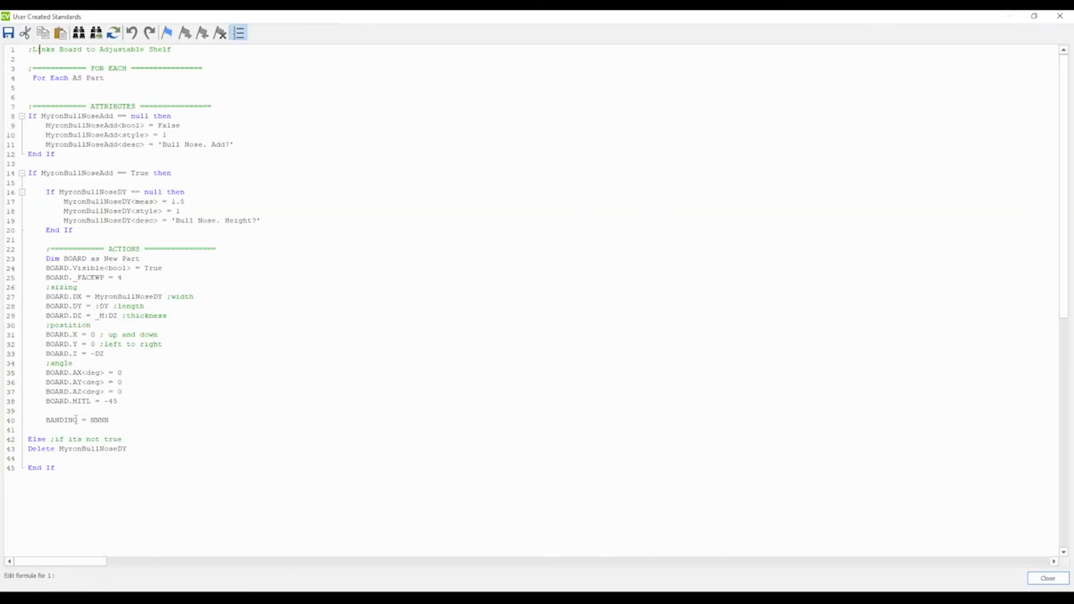
left_click(76, 420)
key("BackSpace")
key("BackSpace")
key("BackSpace")
left_click(99, 420)
key("BackSpace")
left_click(1060, 15)
left_click(1059, 18)
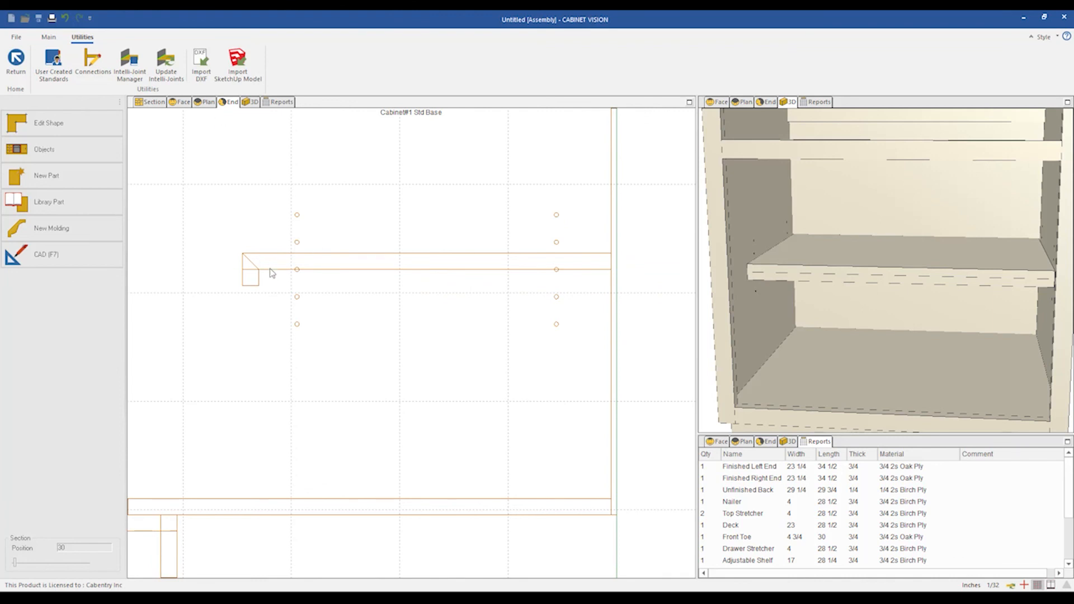
Reopen the code and add a line MITR = -45 below the BAND line, then save and close the standards.
left_click(207, 103)
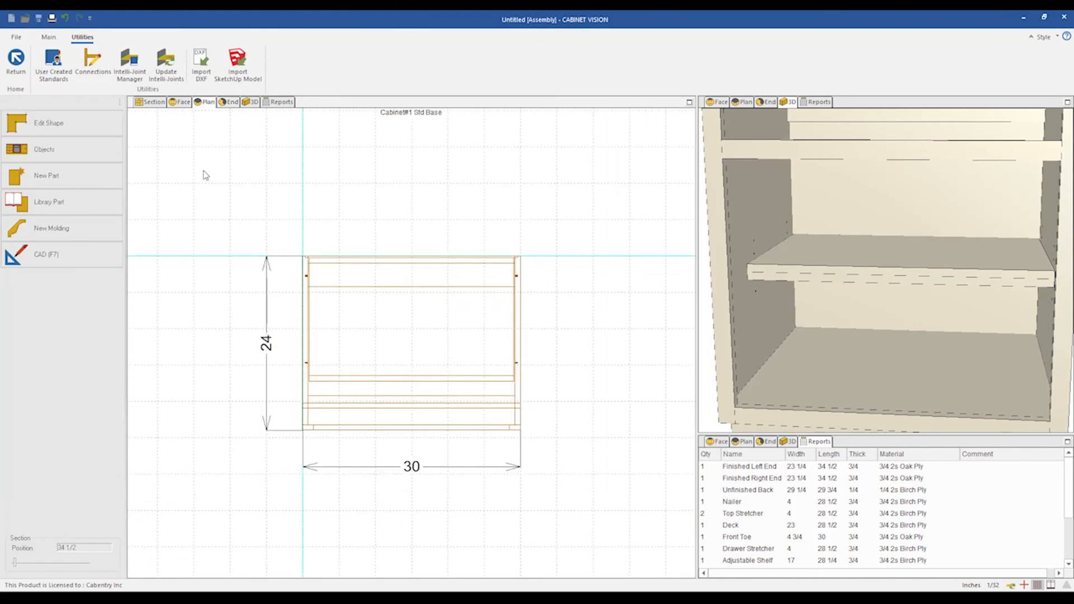
left_click(429, 338)
left_click(417, 356)
scroll(418, 379, "up", 1)
scroll(440, 381, "up", 1)
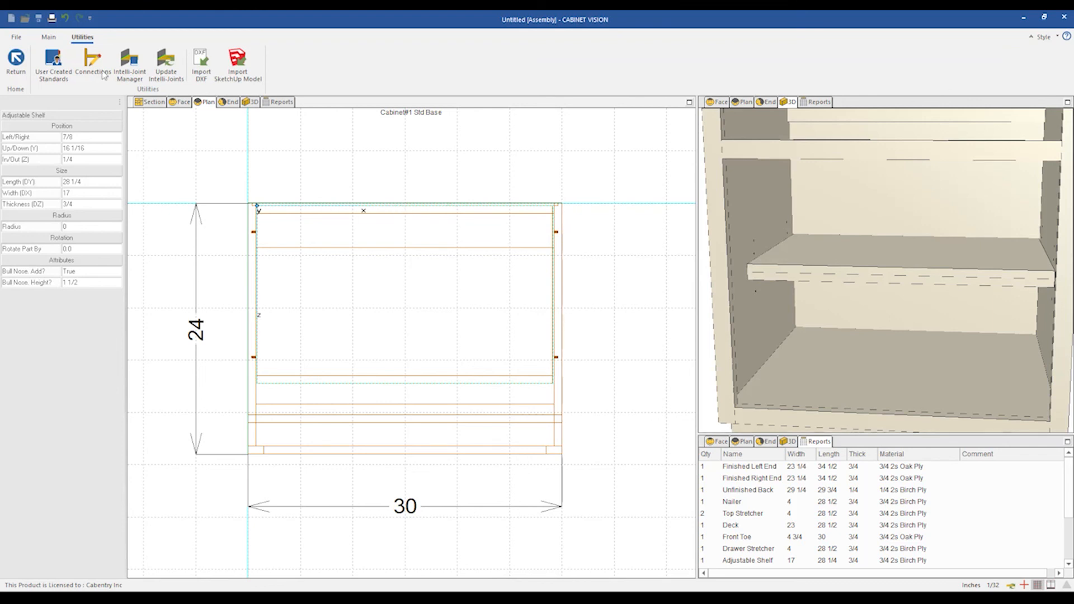
left_click(53, 63)
left_click(171, 56)
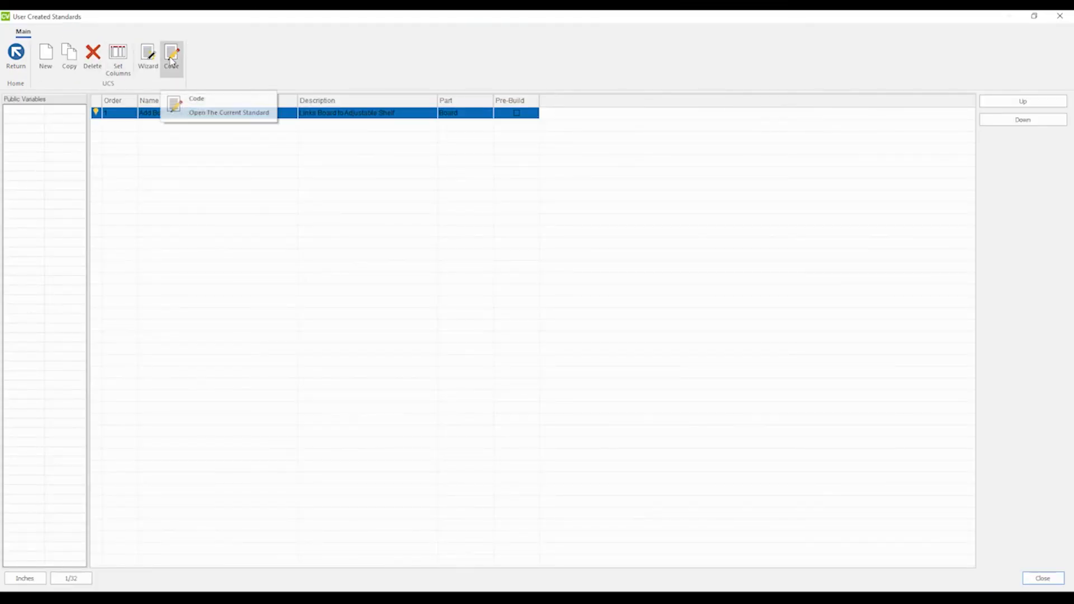
left_click(215, 110)
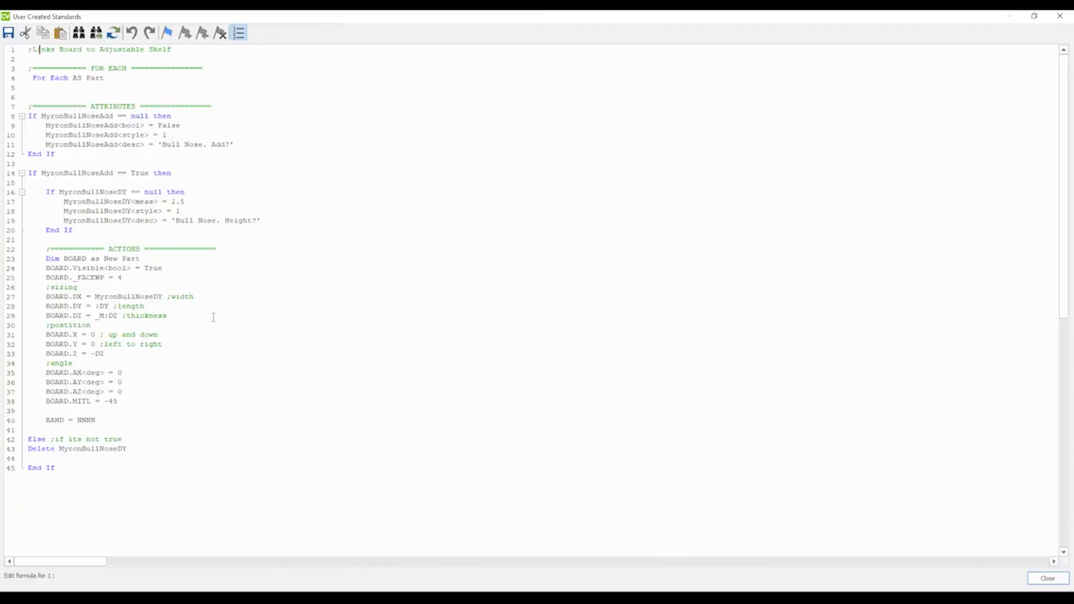
left_click(102, 424)
key("Return")
type("MITR = -4")
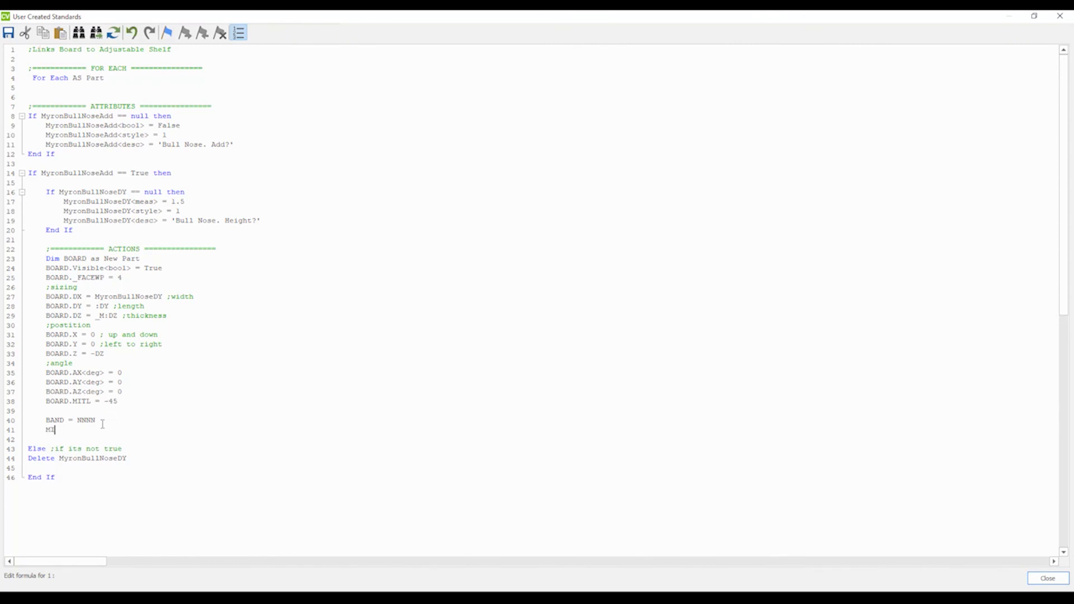
type("5")
left_click(1060, 15)
key("Return")
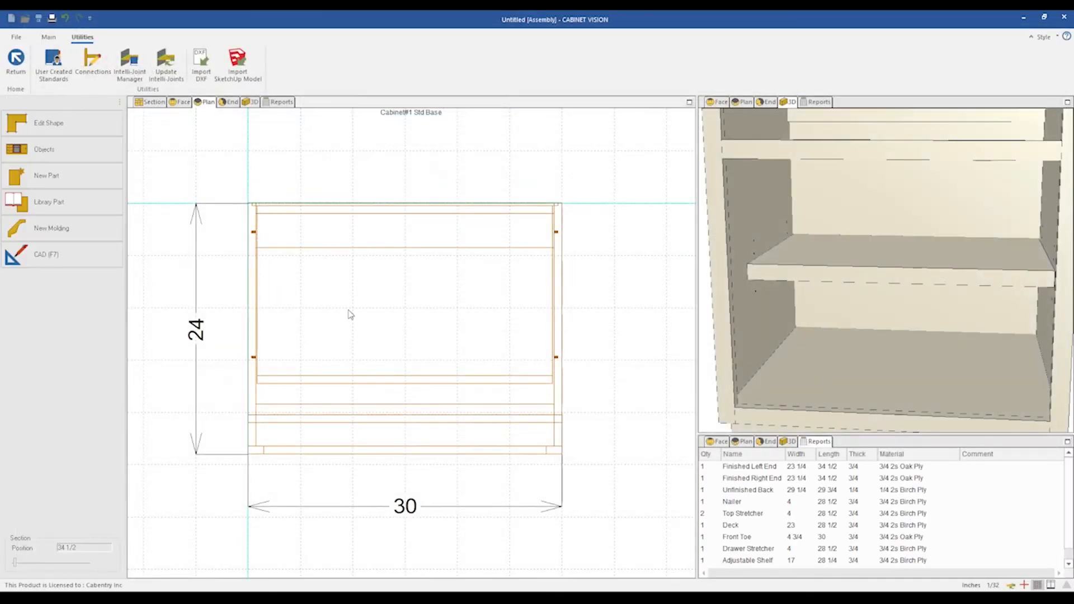
Try a Bull Nose Height of 3 on the adjustable shelf in the end view, then revert it.
left_click(231, 102)
scroll(239, 277, "up", 2)
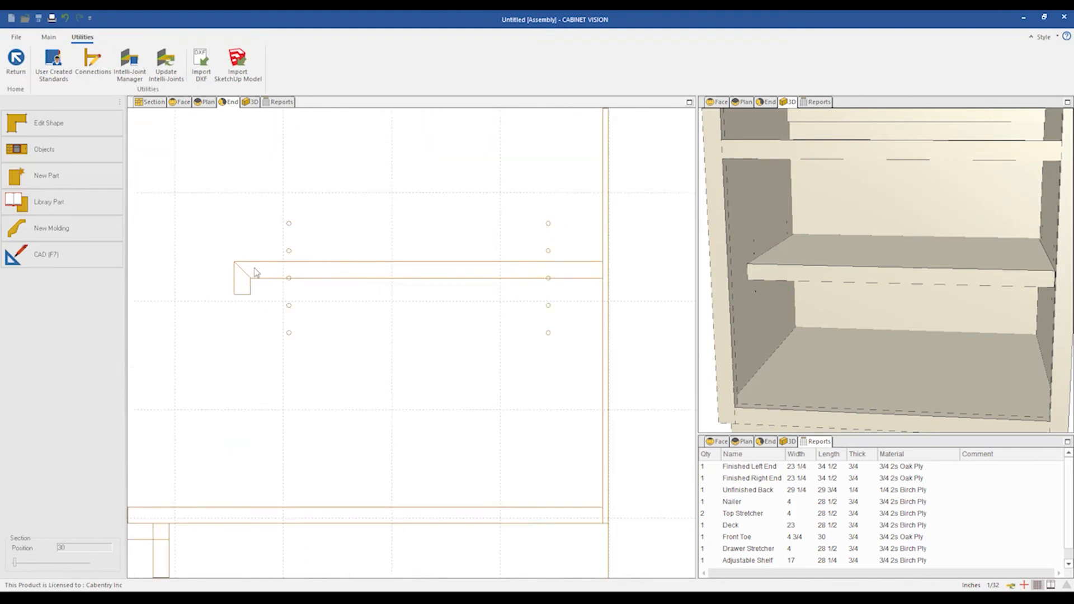
left_click(348, 273)
left_click(335, 305)
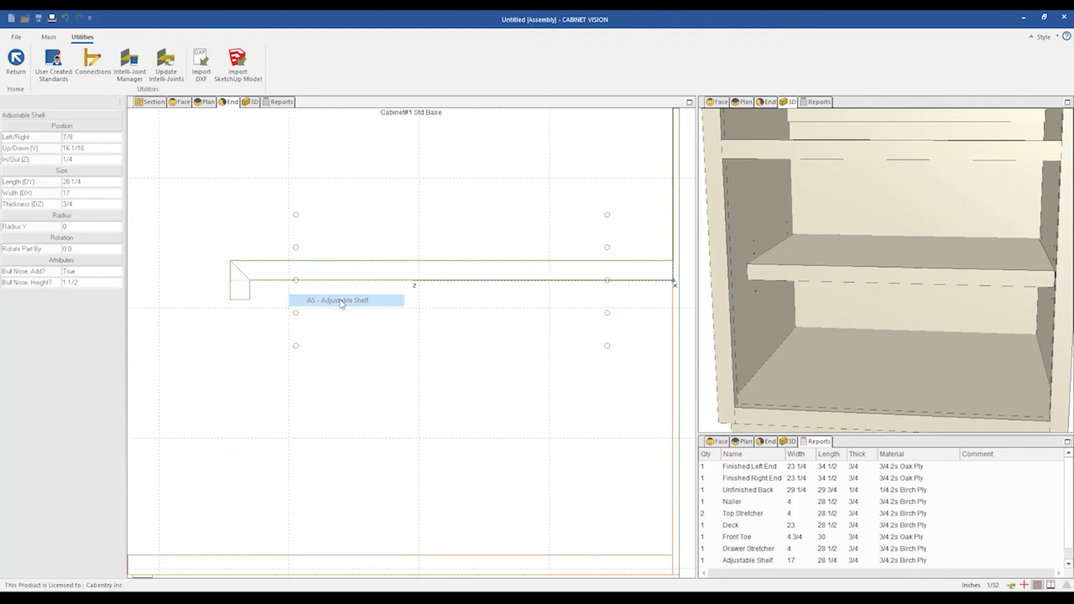
left_click(80, 282)
type("3")
key("Return")
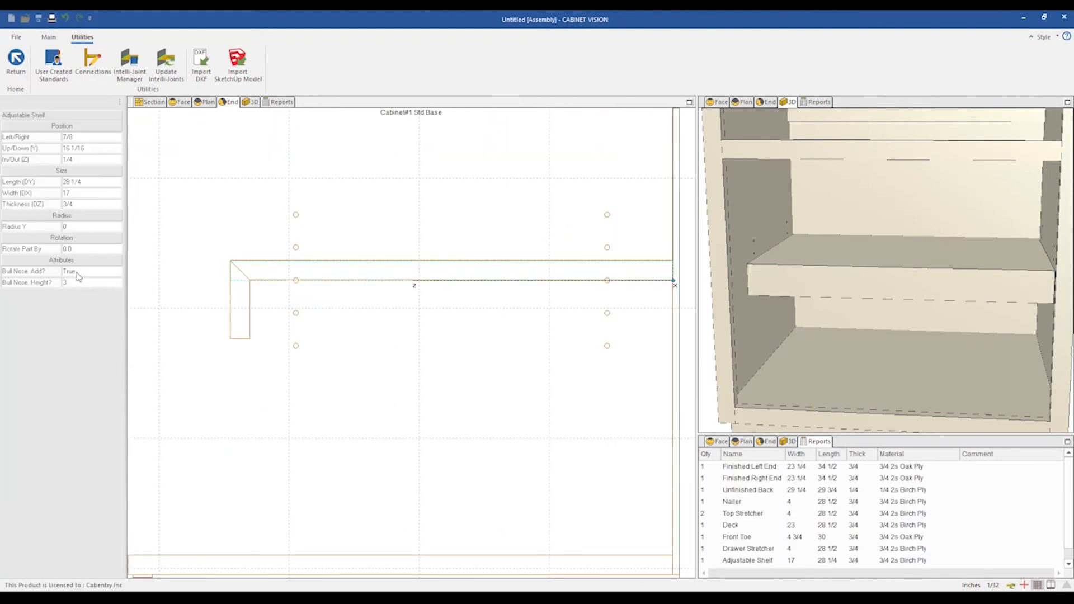
double_click(76, 272)
double_click(77, 273)
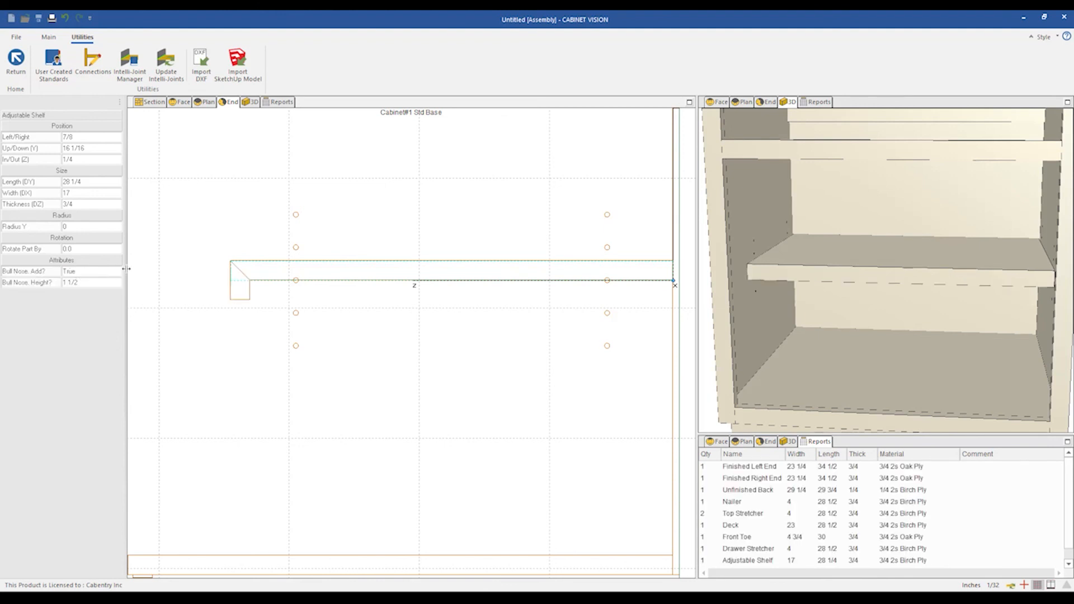
Select the bull nose board in the end view and locate it in the parts report sorted by name.
scroll(378, 273, "down", 2)
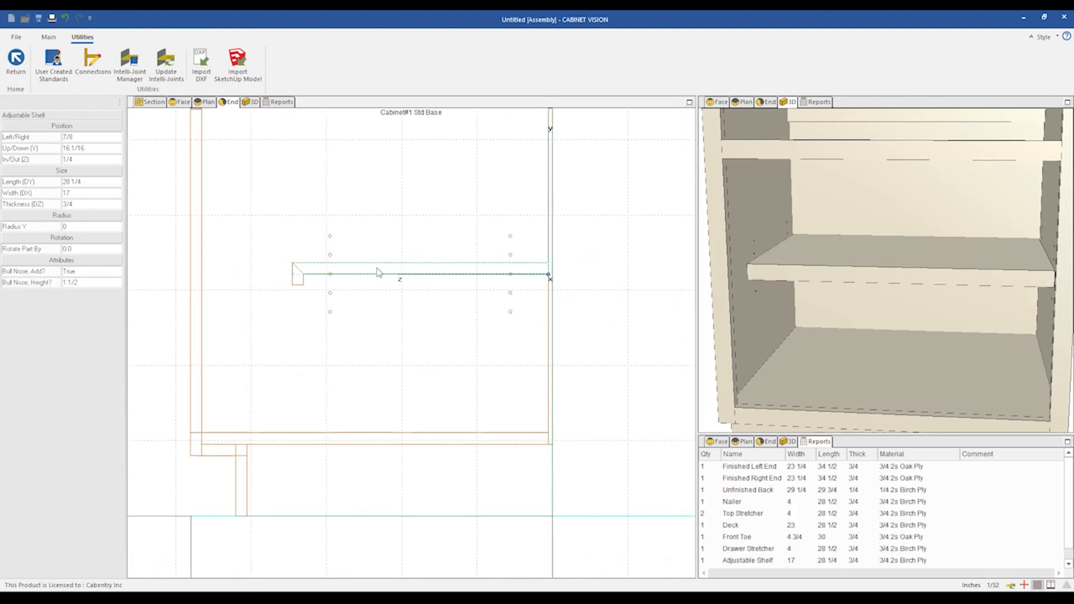
left_click(585, 305)
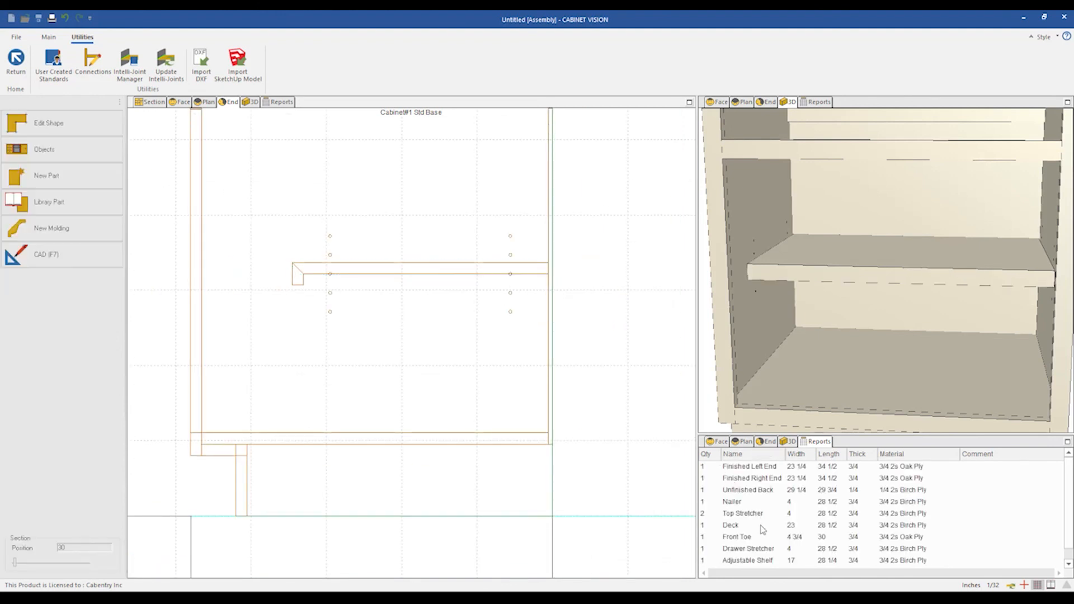
scroll(762, 529, "down", 2)
scroll(769, 535, "up", 2)
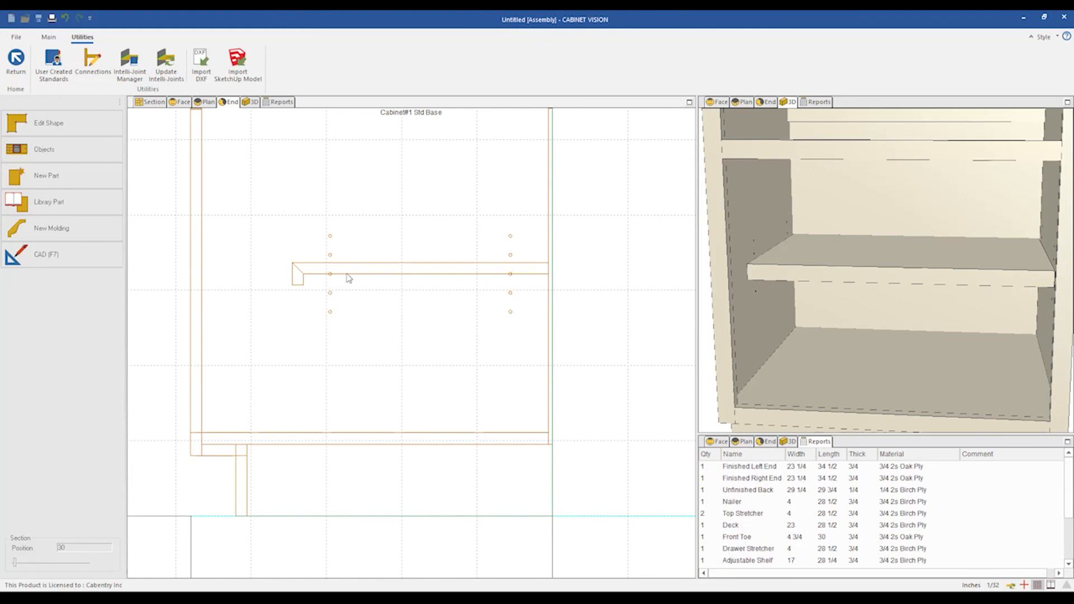
left_click(298, 282)
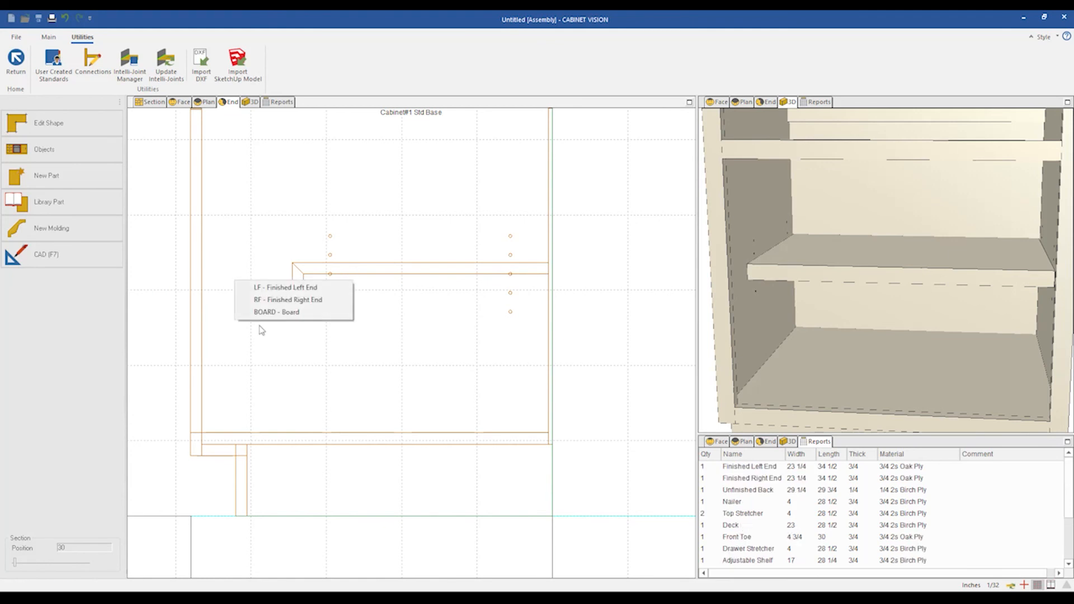
left_click(287, 313)
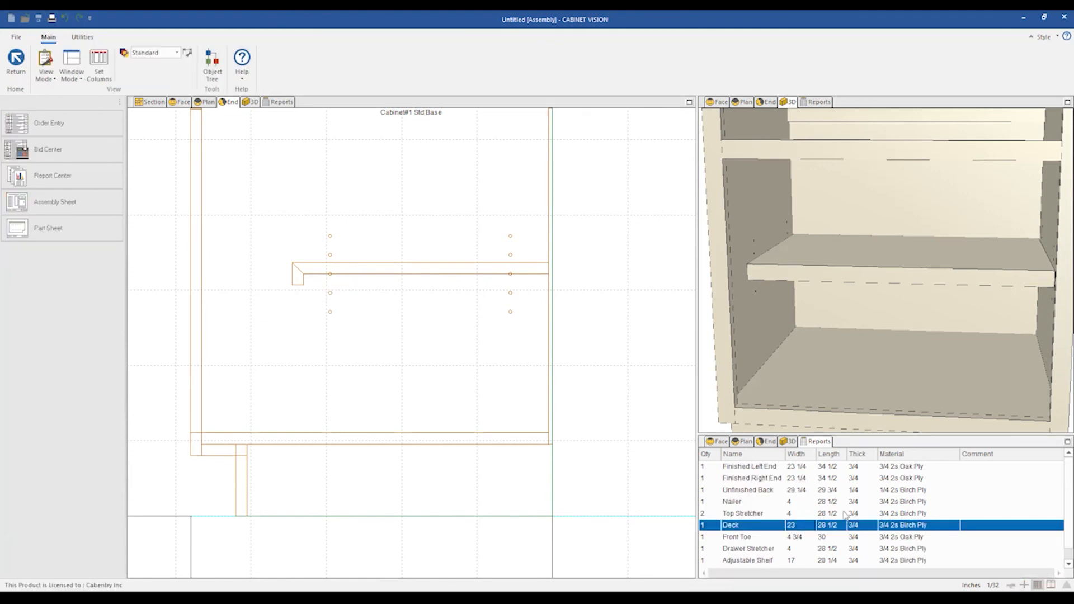
left_click(735, 456)
left_click(738, 454)
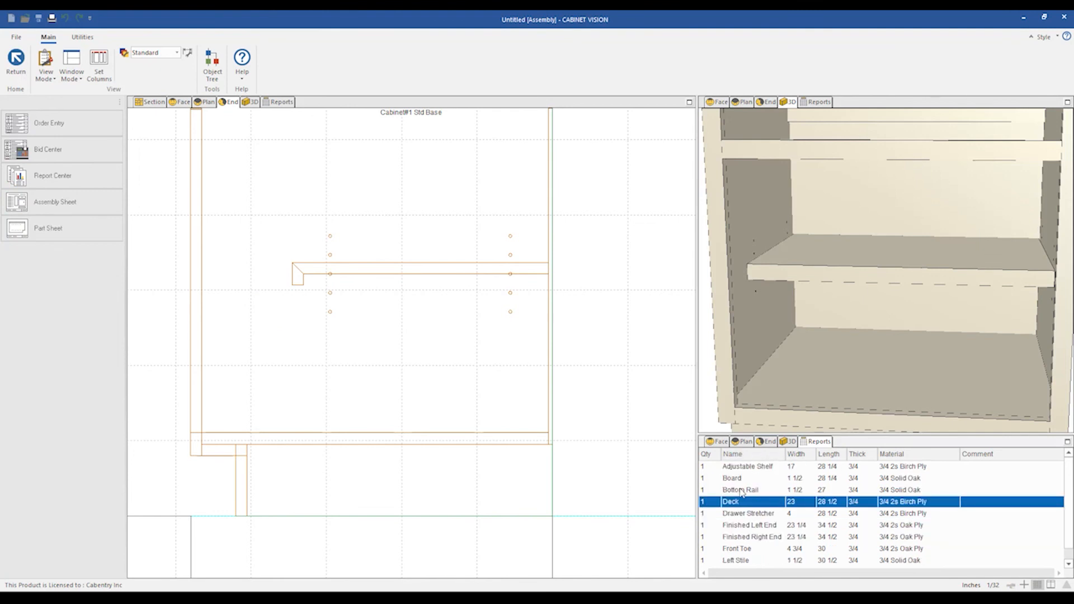
left_click(739, 479)
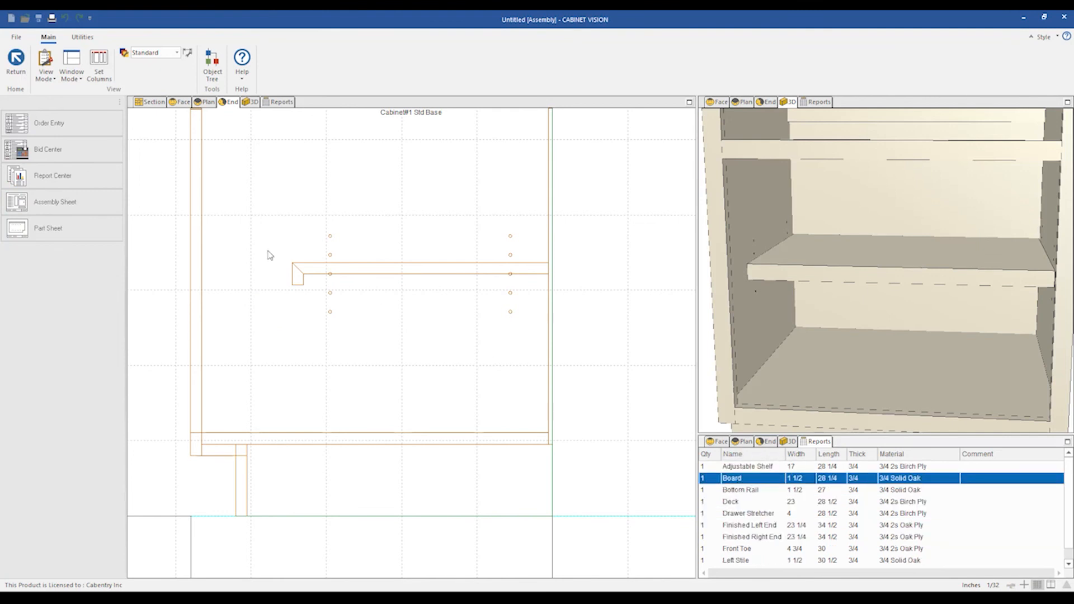
Reopen the code and add a line BOARD.NAME = 'Bull Nose' below the MITL line, then save and close the standards.
left_click(221, 111)
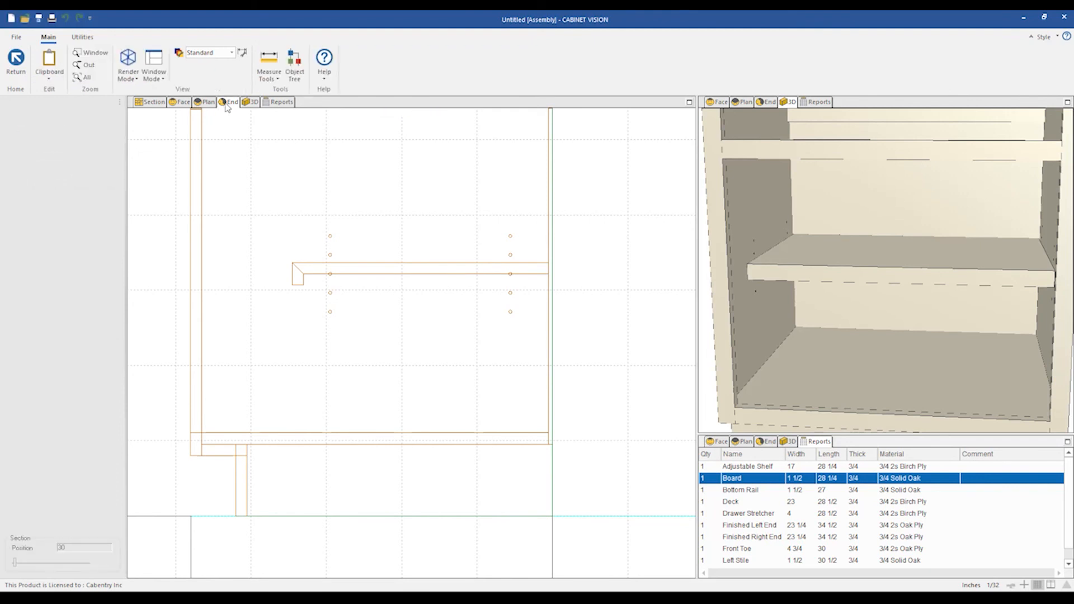
left_click(83, 37)
left_click(54, 62)
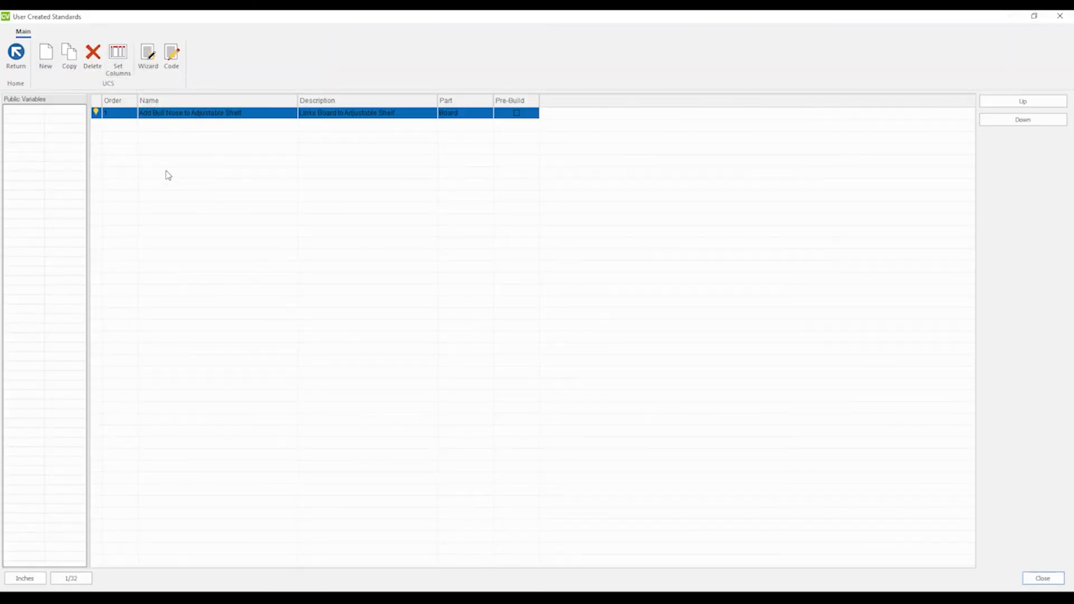
left_click(172, 54)
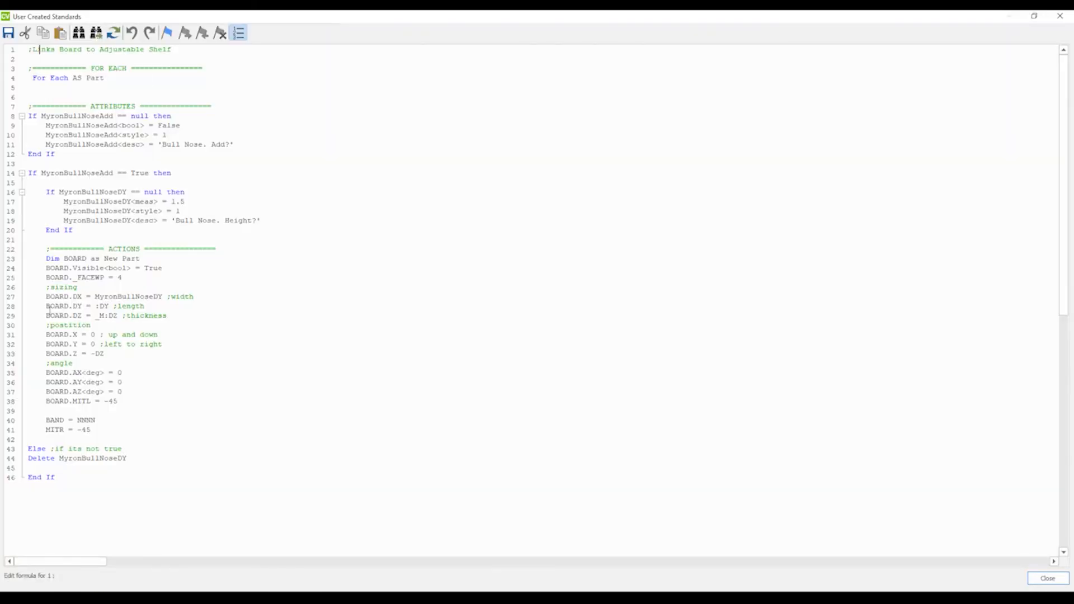
left_click(123, 401)
key("Return")
type("BOARD.")
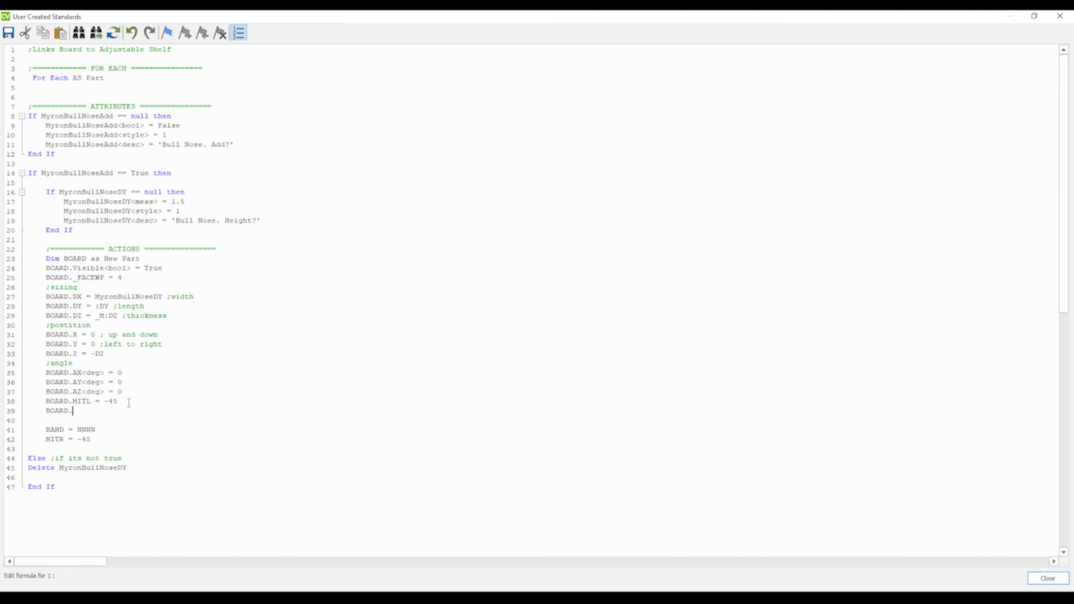
type("NAME = 'Bull Nose'")
left_click(1060, 16)
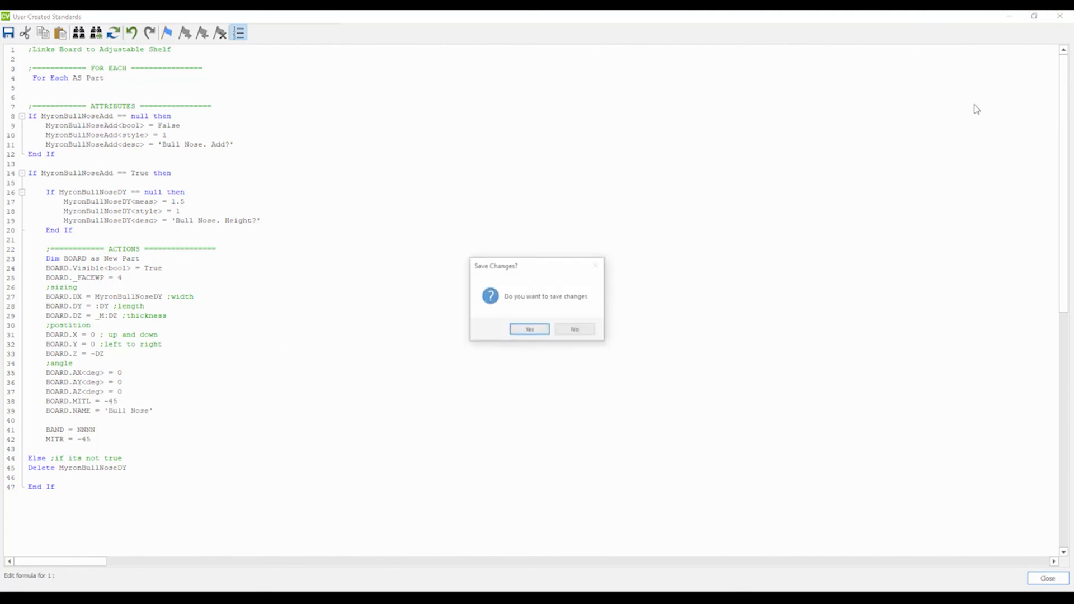
key("Return")
left_click(1061, 16)
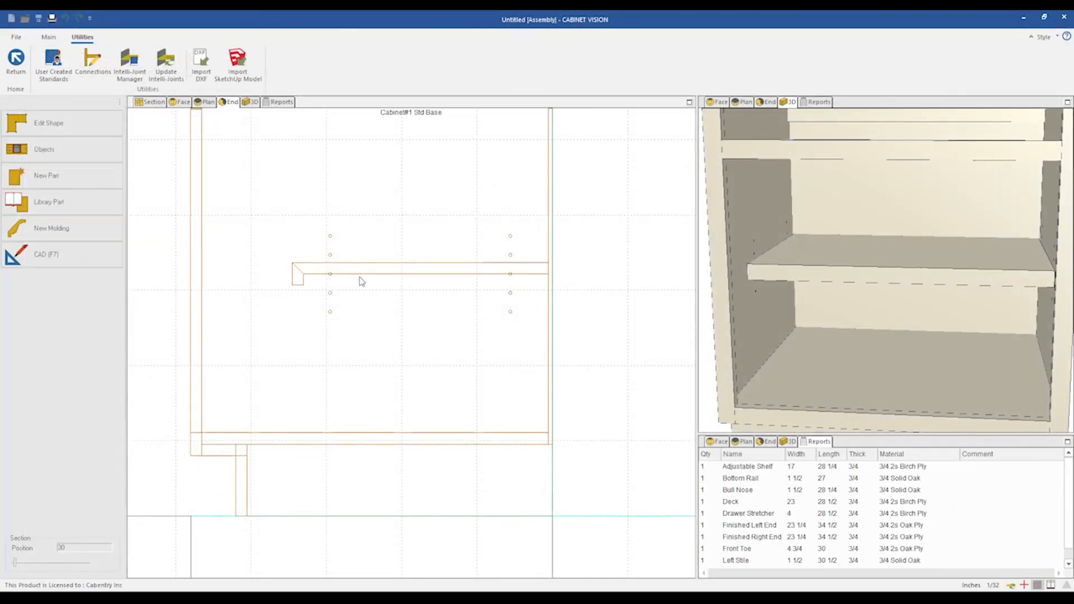
Select the bull nose board in the end view and locate it in the parts report.
left_click(298, 281)
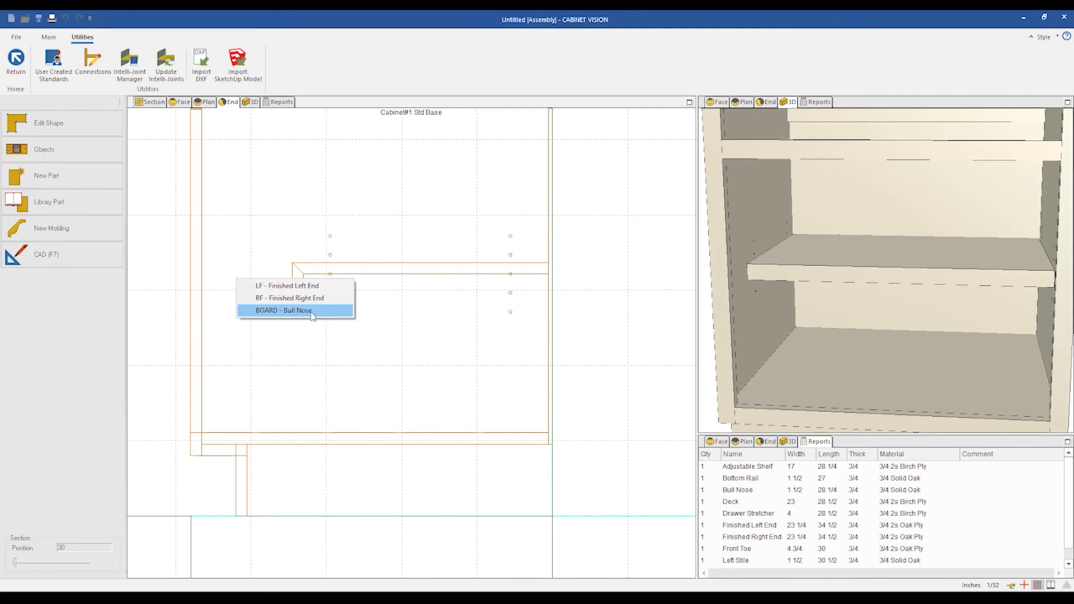
left_click(756, 493)
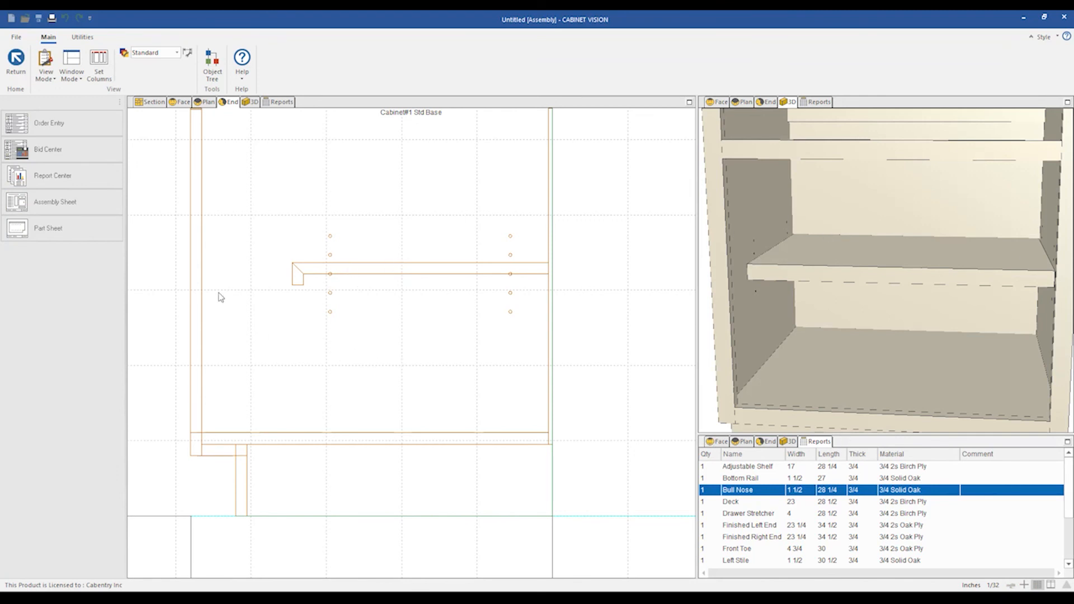
Select the adjustable shelf in the end view, try a Bull Nose Height of 4, then set it to 2.
left_click(425, 369)
left_click(417, 266)
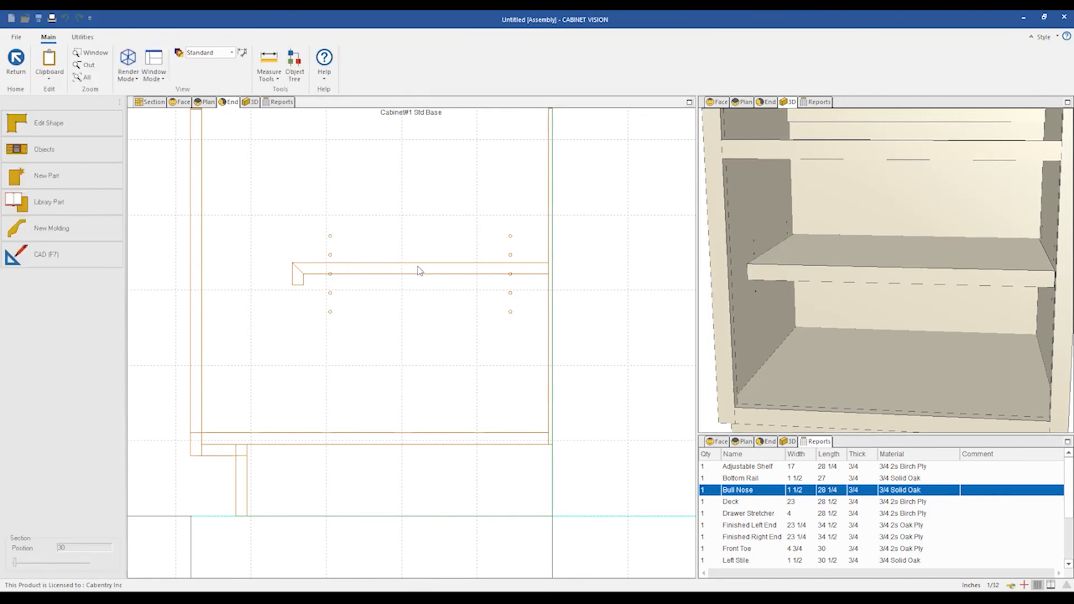
left_click(412, 299)
double_click(90, 273)
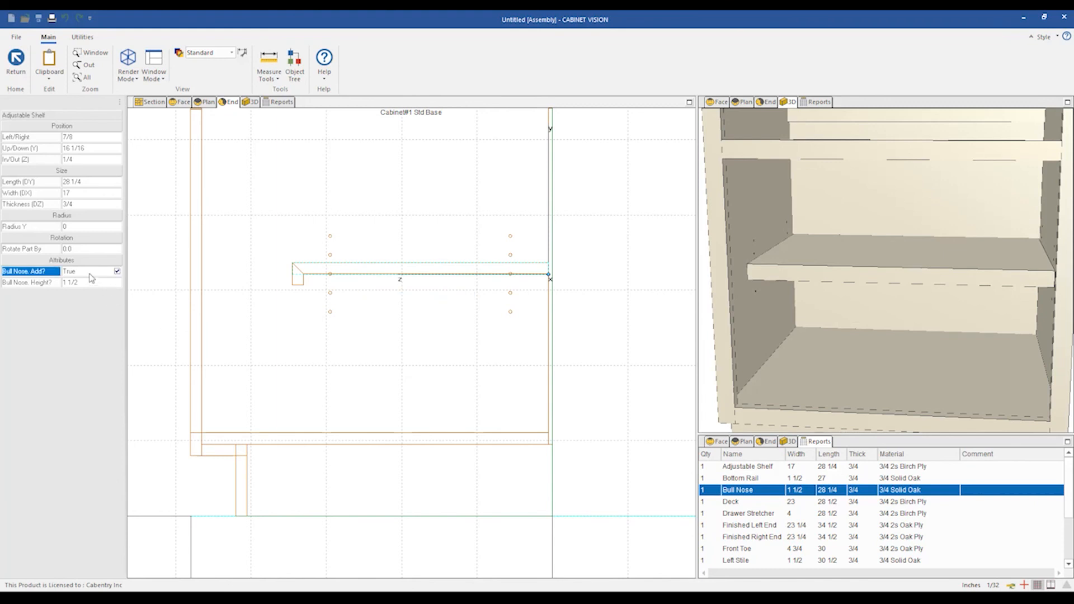
double_click(91, 273)
left_click(83, 282)
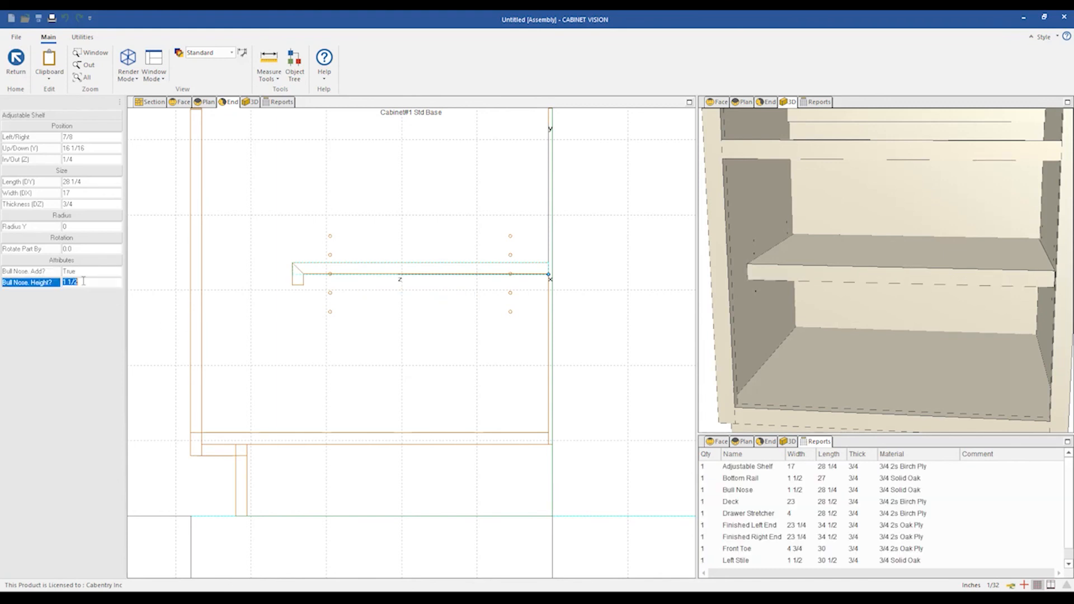
type("4")
key("Return")
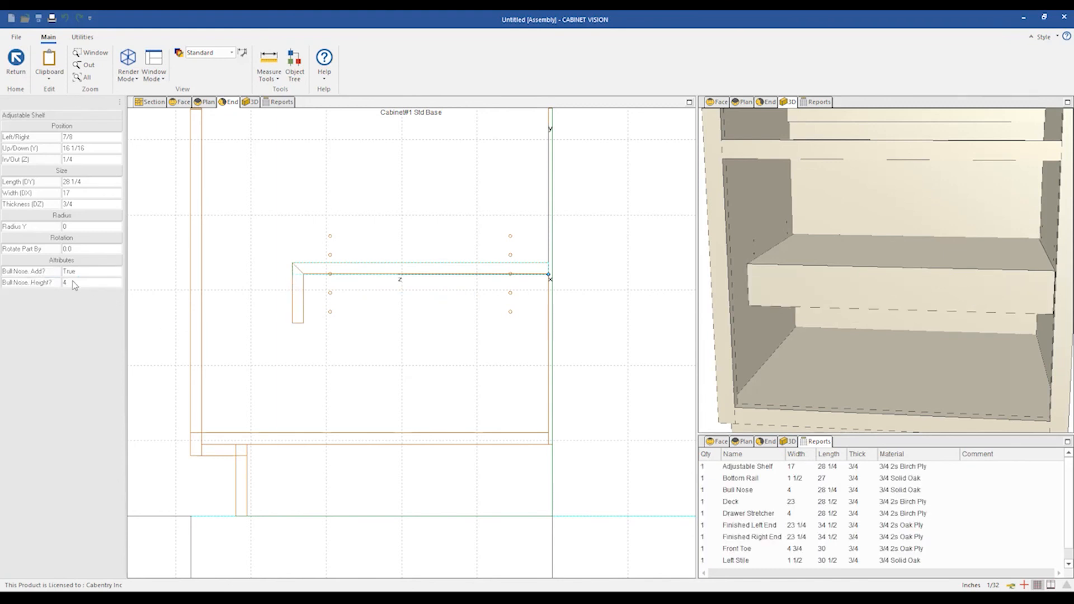
left_click(74, 280)
type("2")
key("Return")
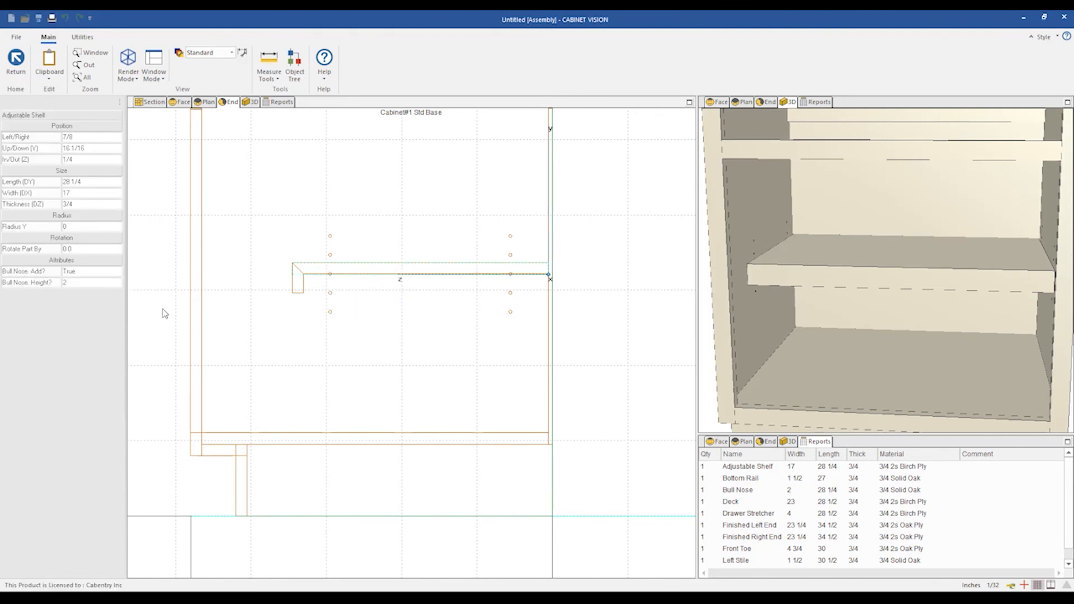
Reopen the code of the user created standard for editing.
scroll(520, 295, "down", 1)
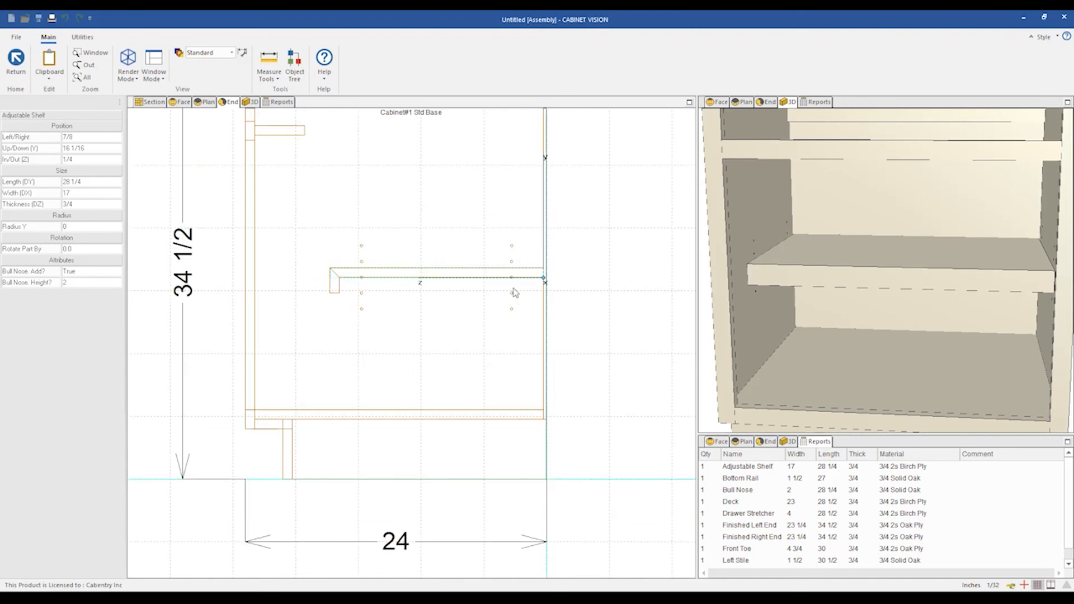
scroll(490, 316, "down", 1)
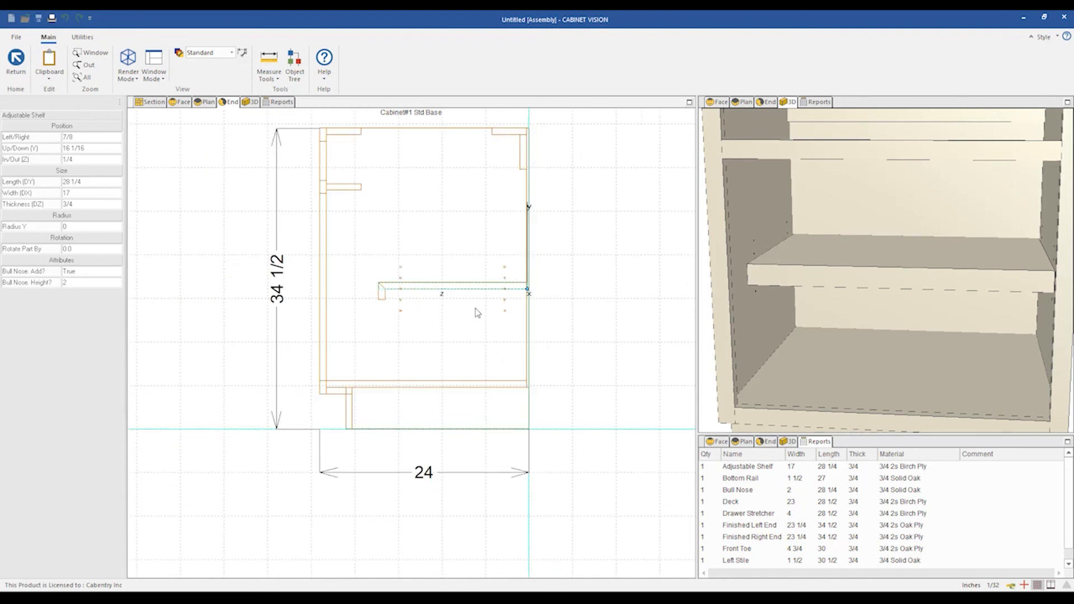
left_click(83, 37)
left_click(55, 64)
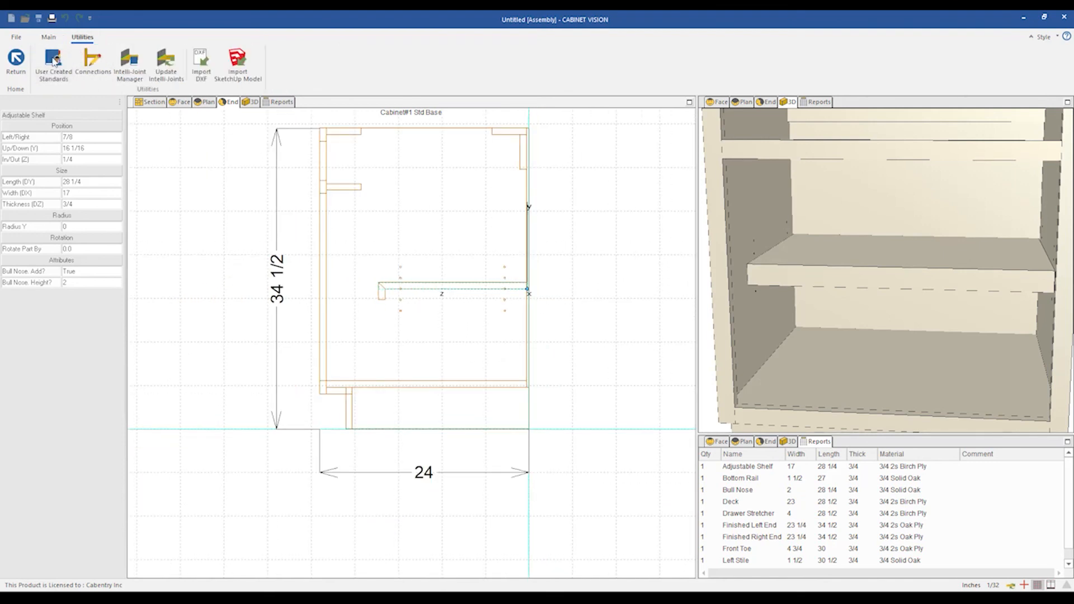
left_click(172, 53)
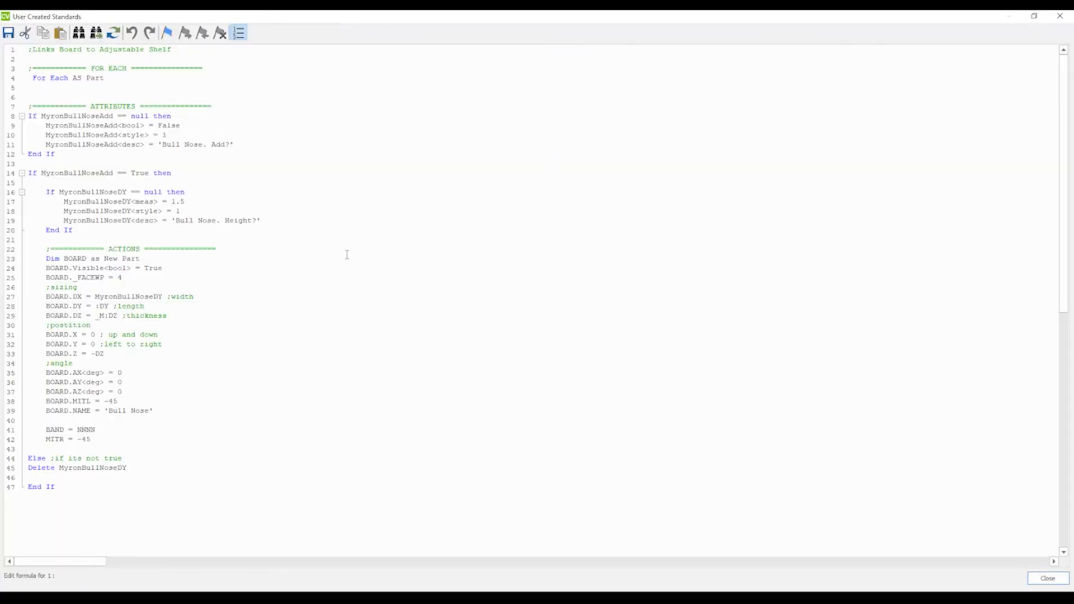